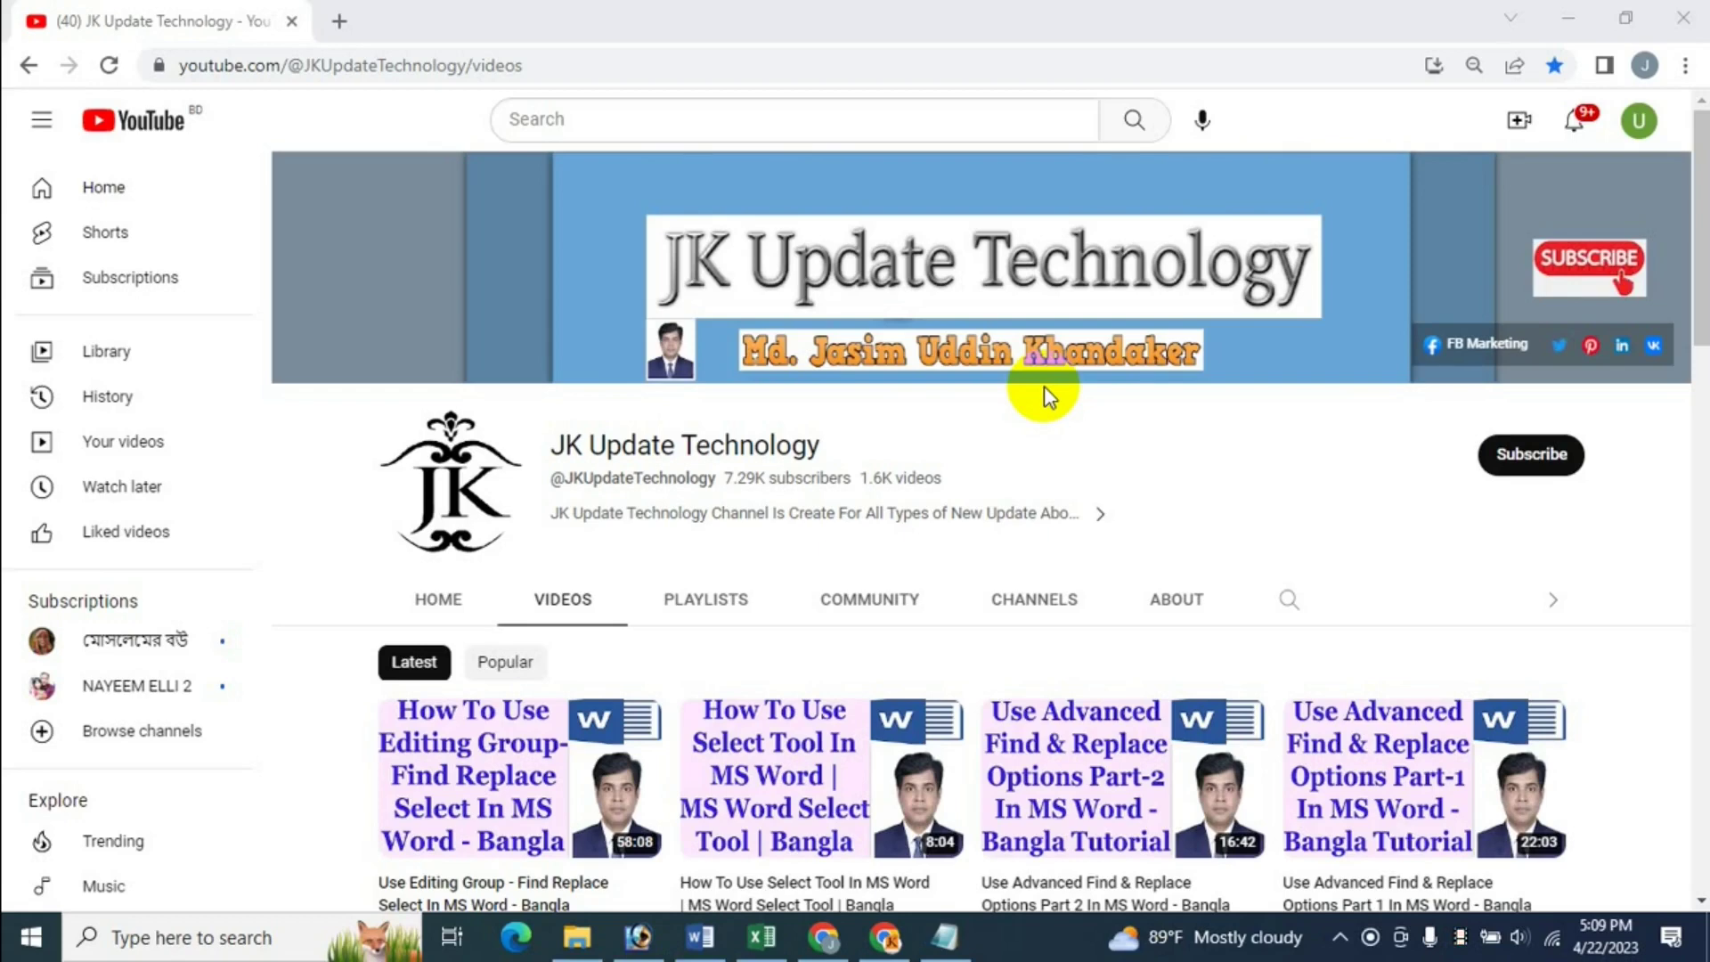
# Step: Switch from the YouTube page in Chrome to the blank Word document, Document1
pyautogui.click(700, 935)
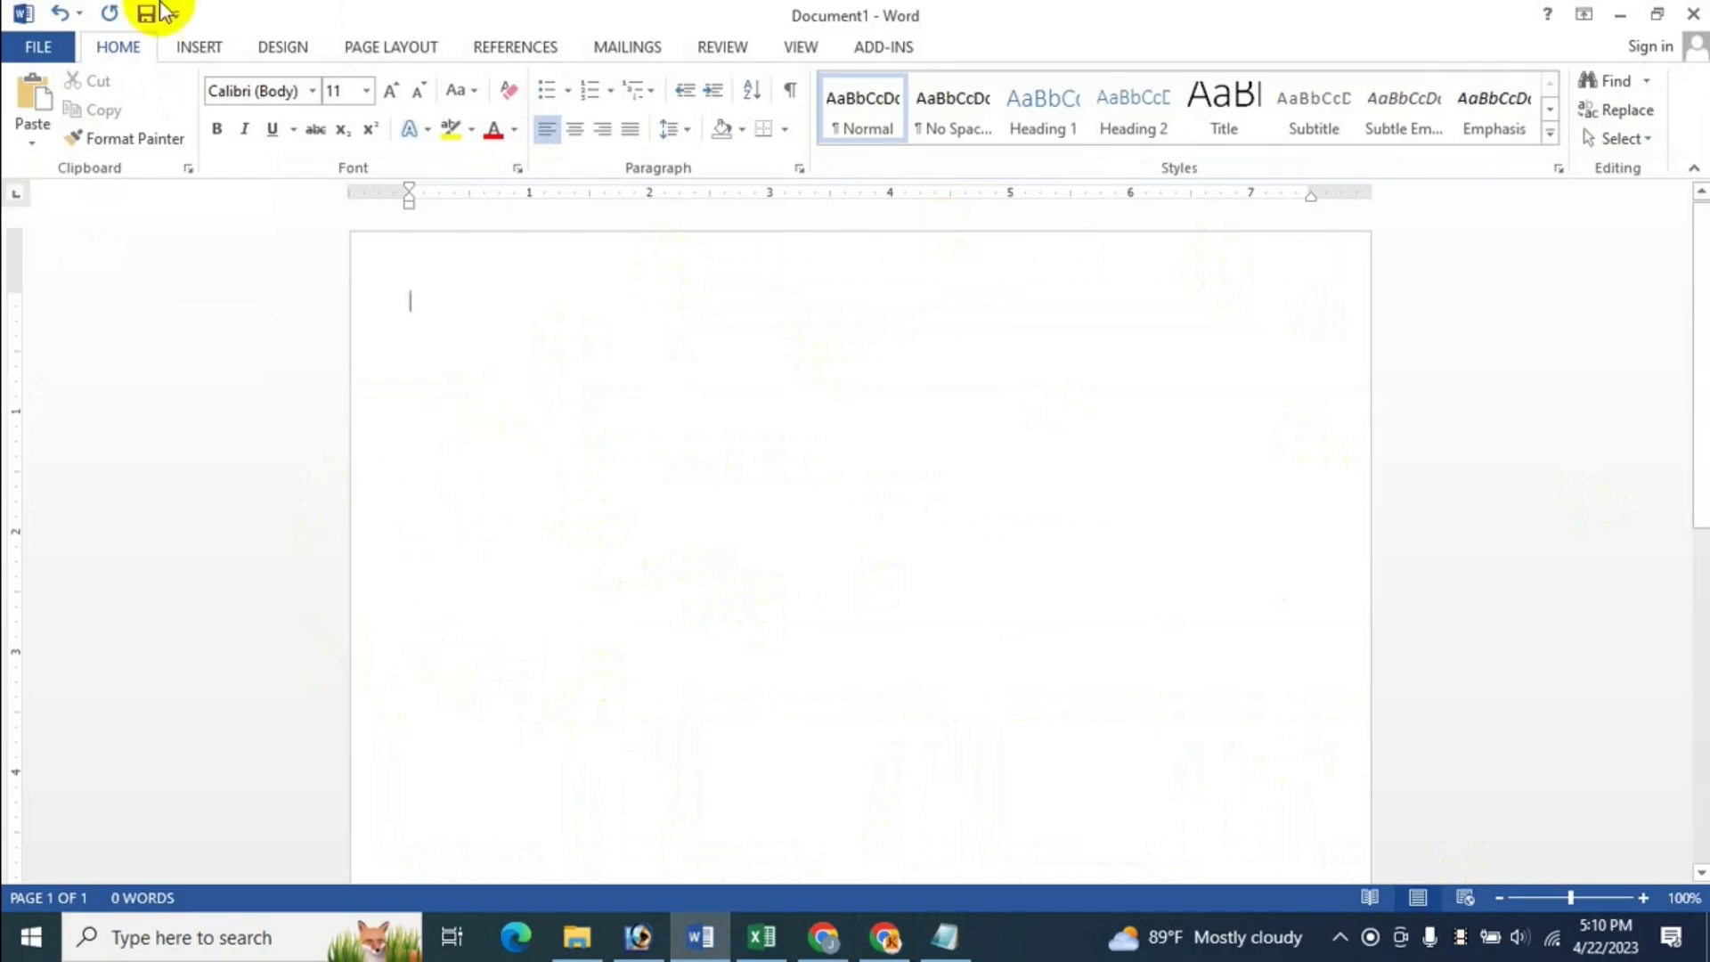
# Step: Open the Insert tab's Table grid to preview a 6-column by 5-row table
pyautogui.click(199, 46)
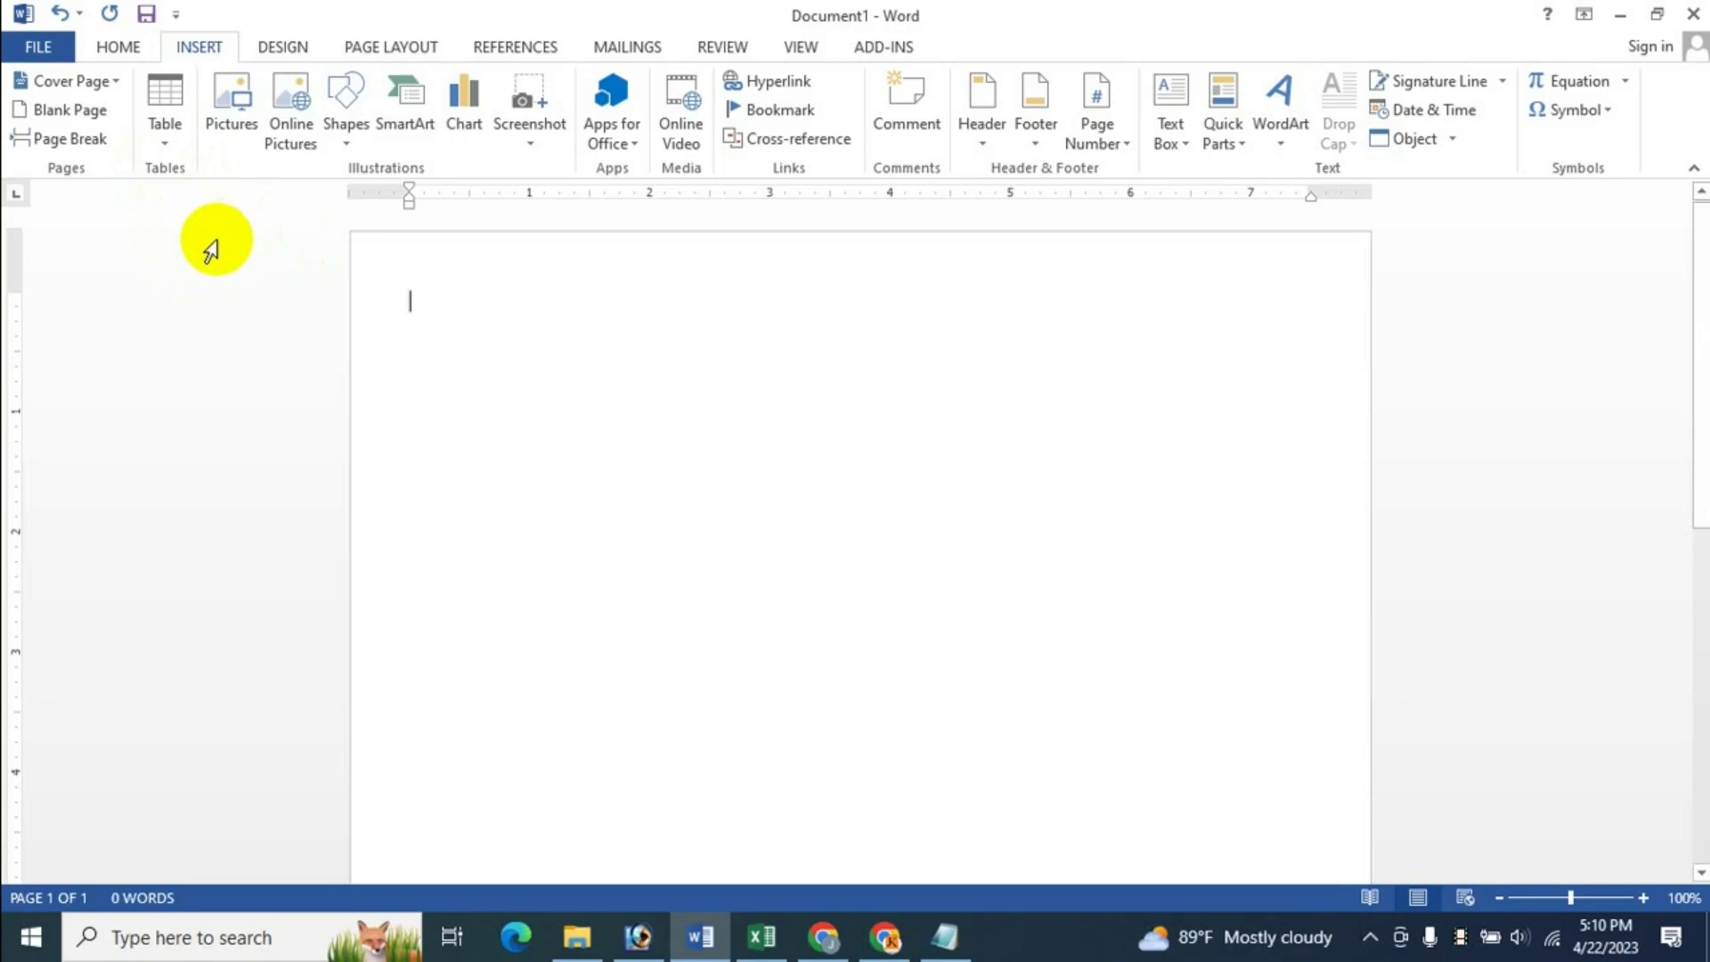
pyautogui.click(166, 147)
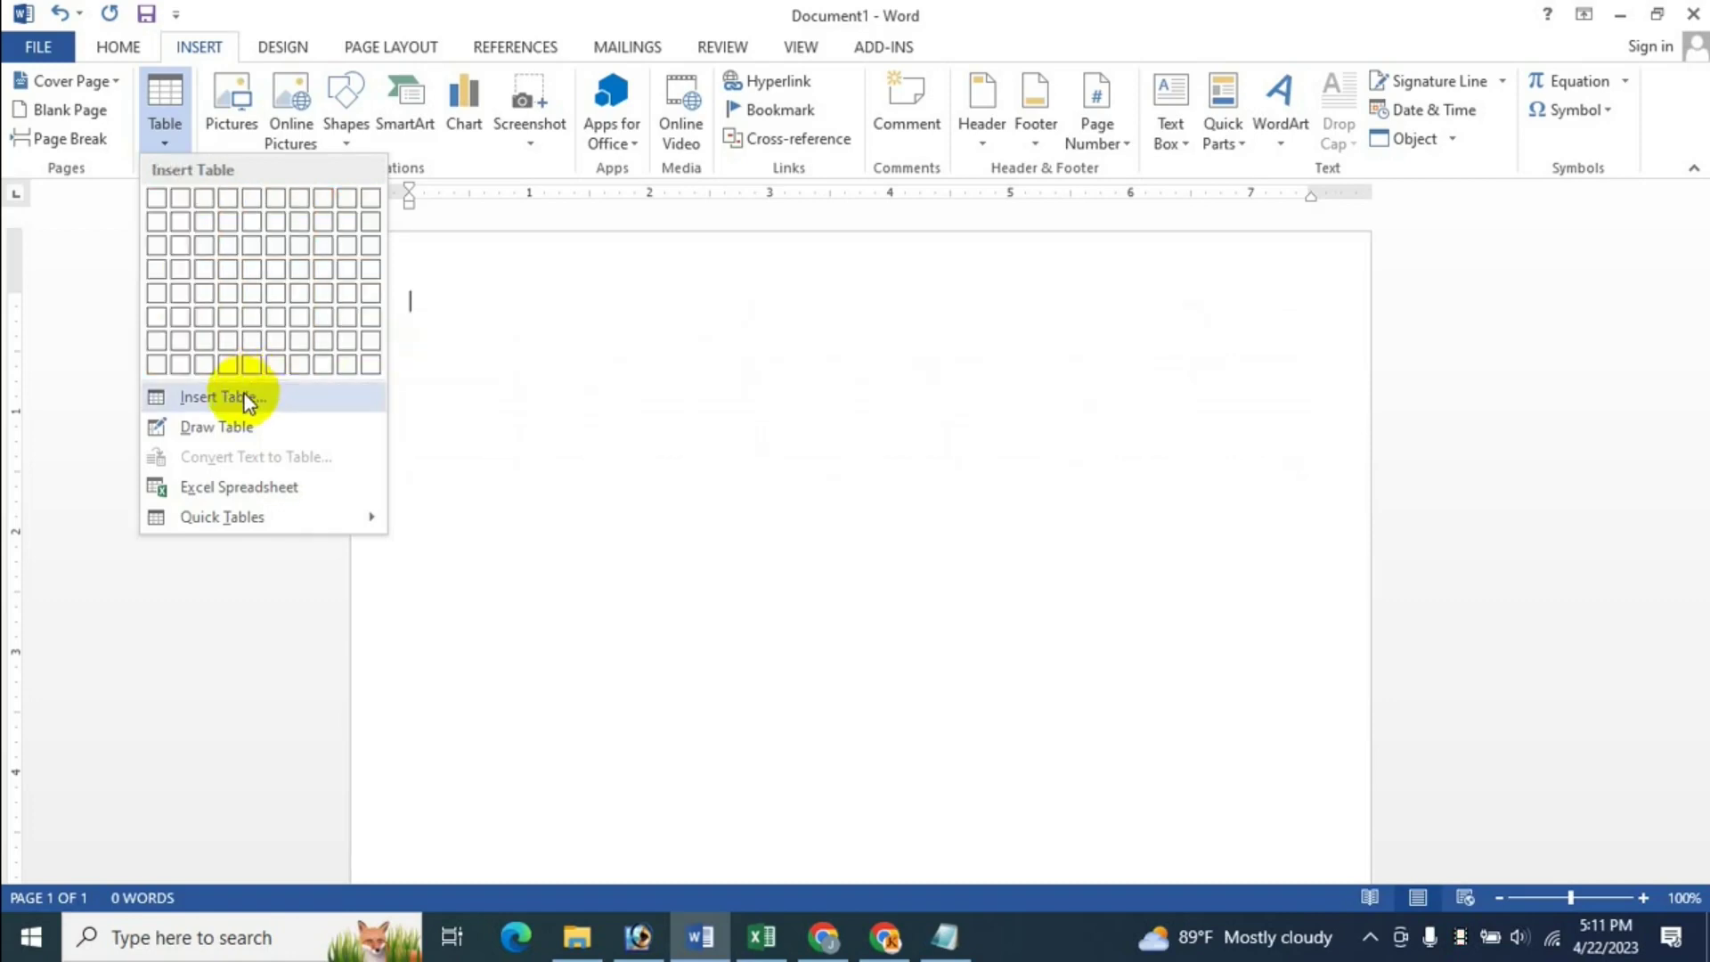
# Step: Insert a 6x5 table and practise selecting its columns and rows
pyautogui.click(276, 286)
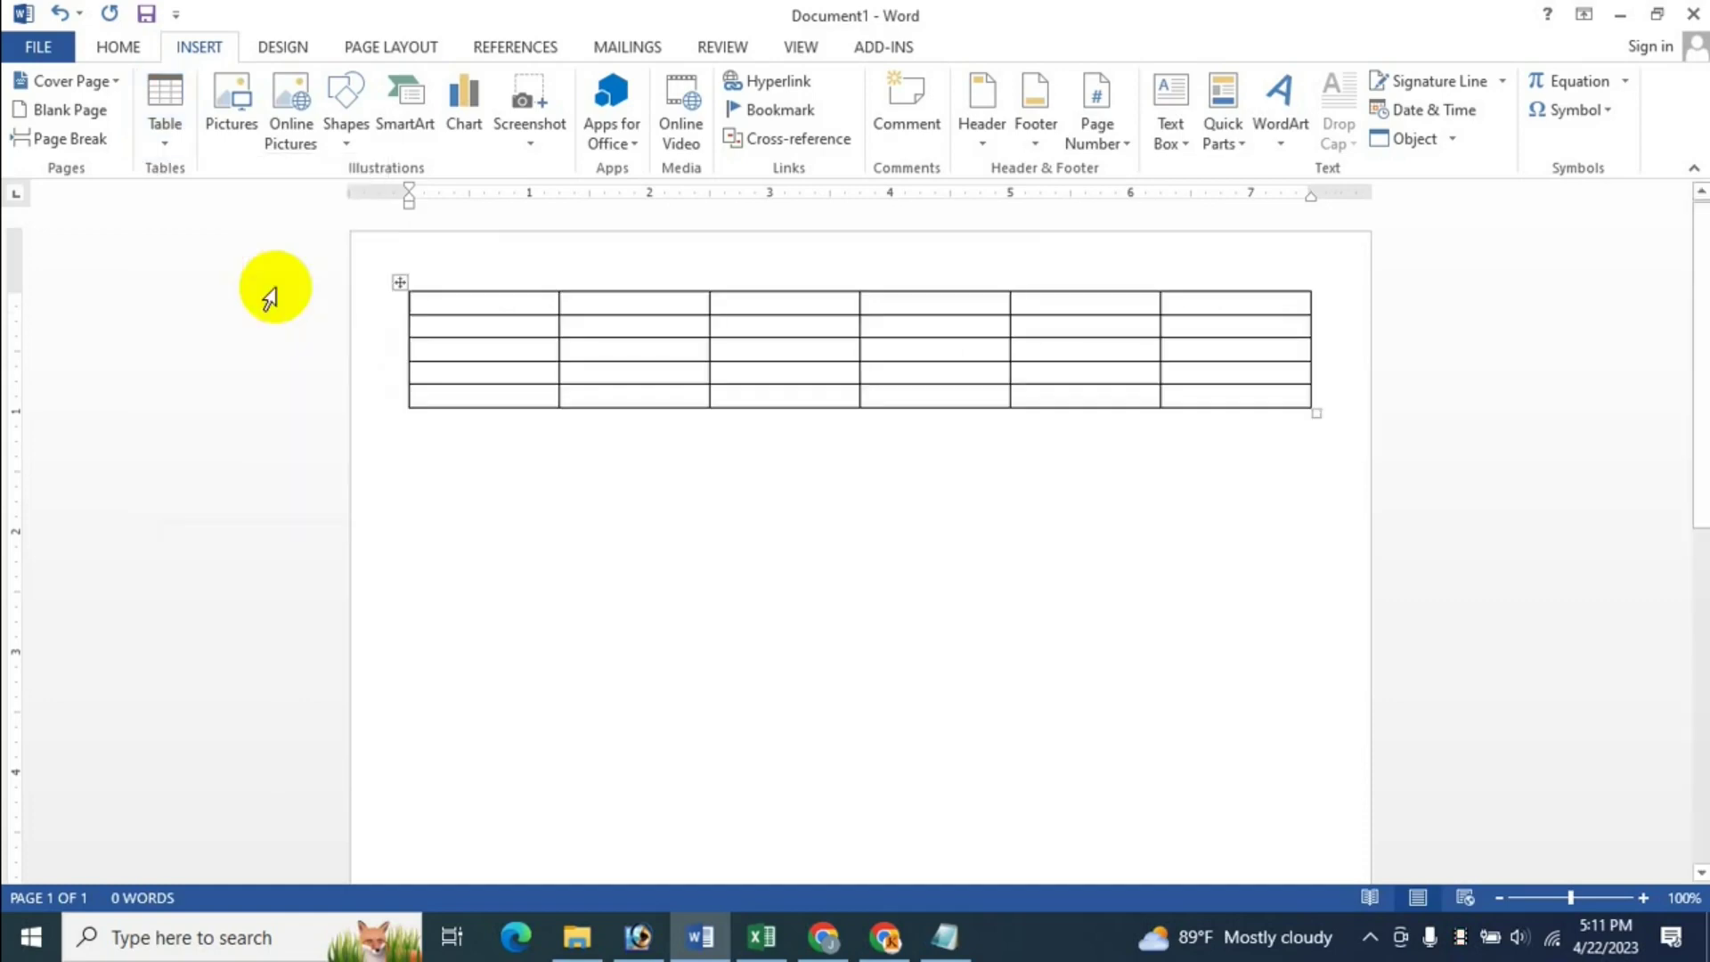
pyautogui.click(475, 284)
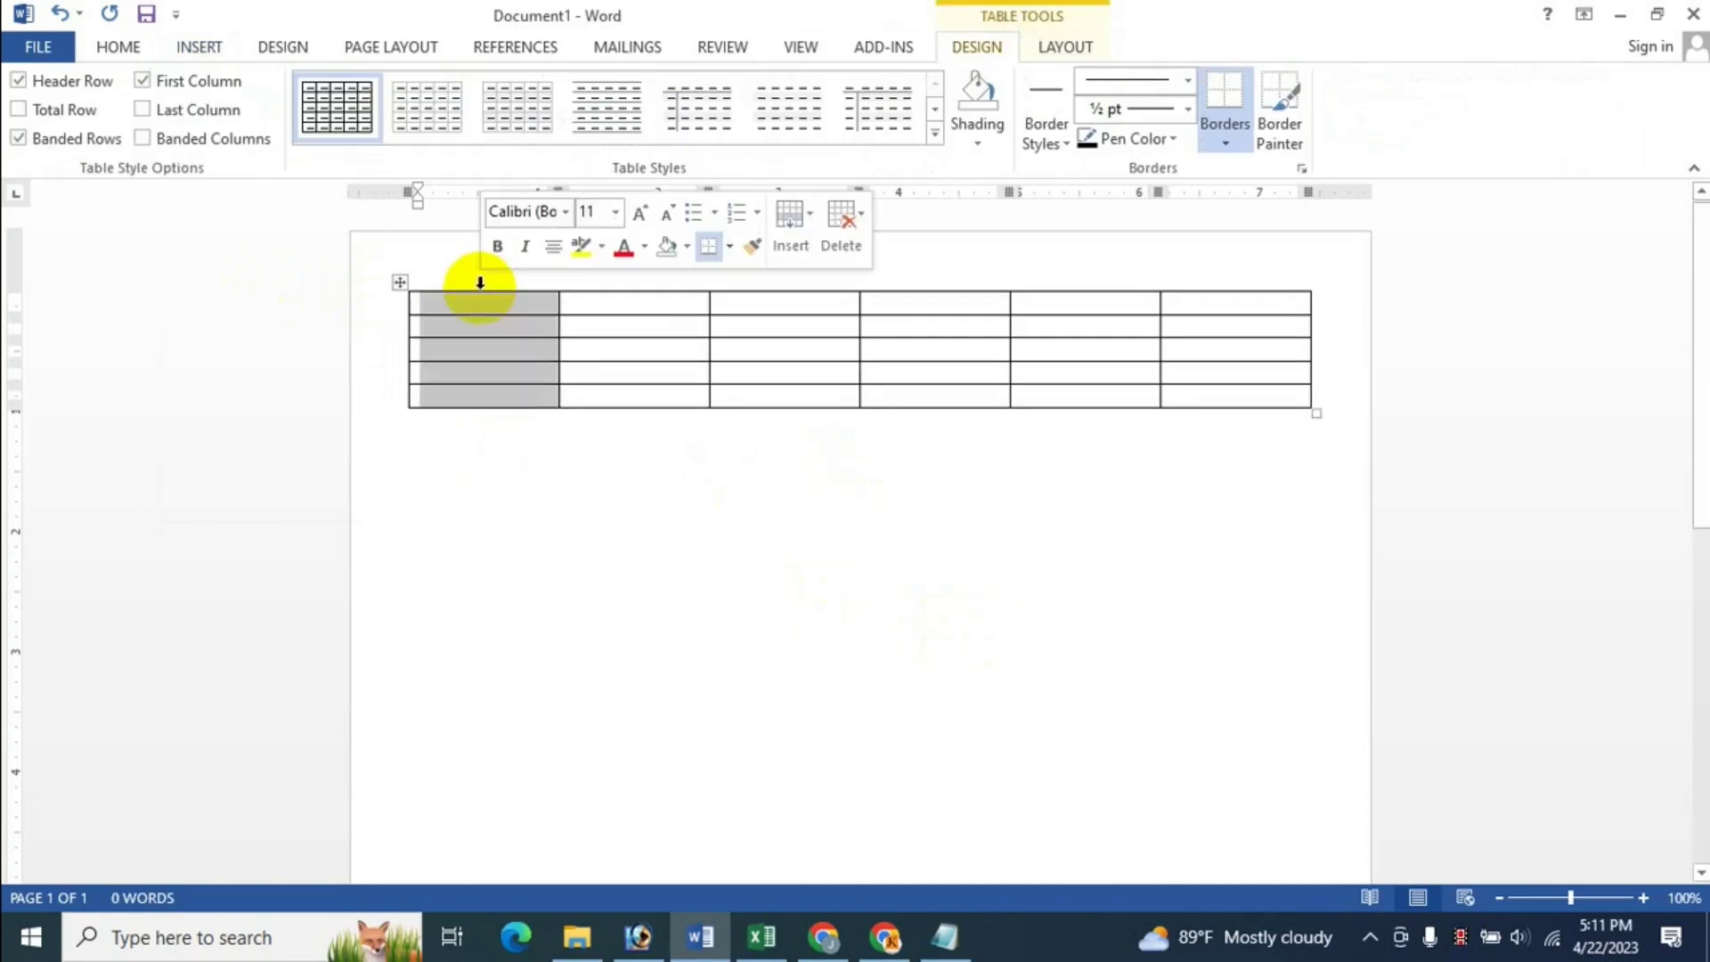
pyautogui.click(653, 284)
pyautogui.click(771, 298)
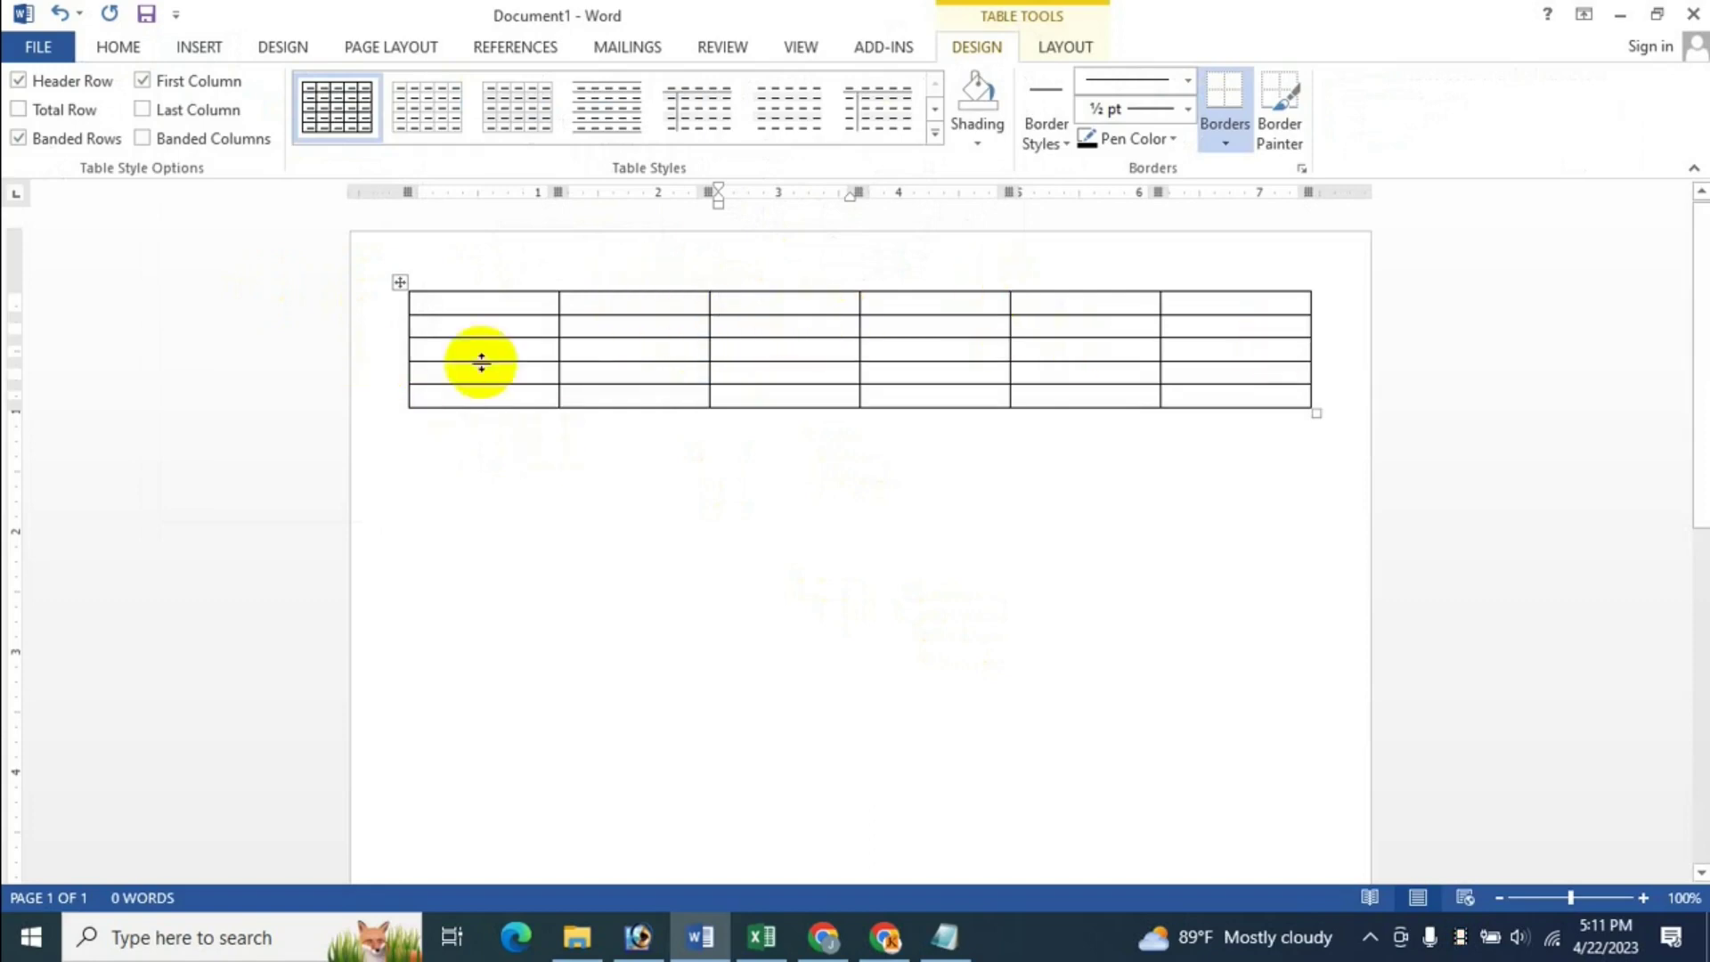
pyautogui.moveTo(401, 313)
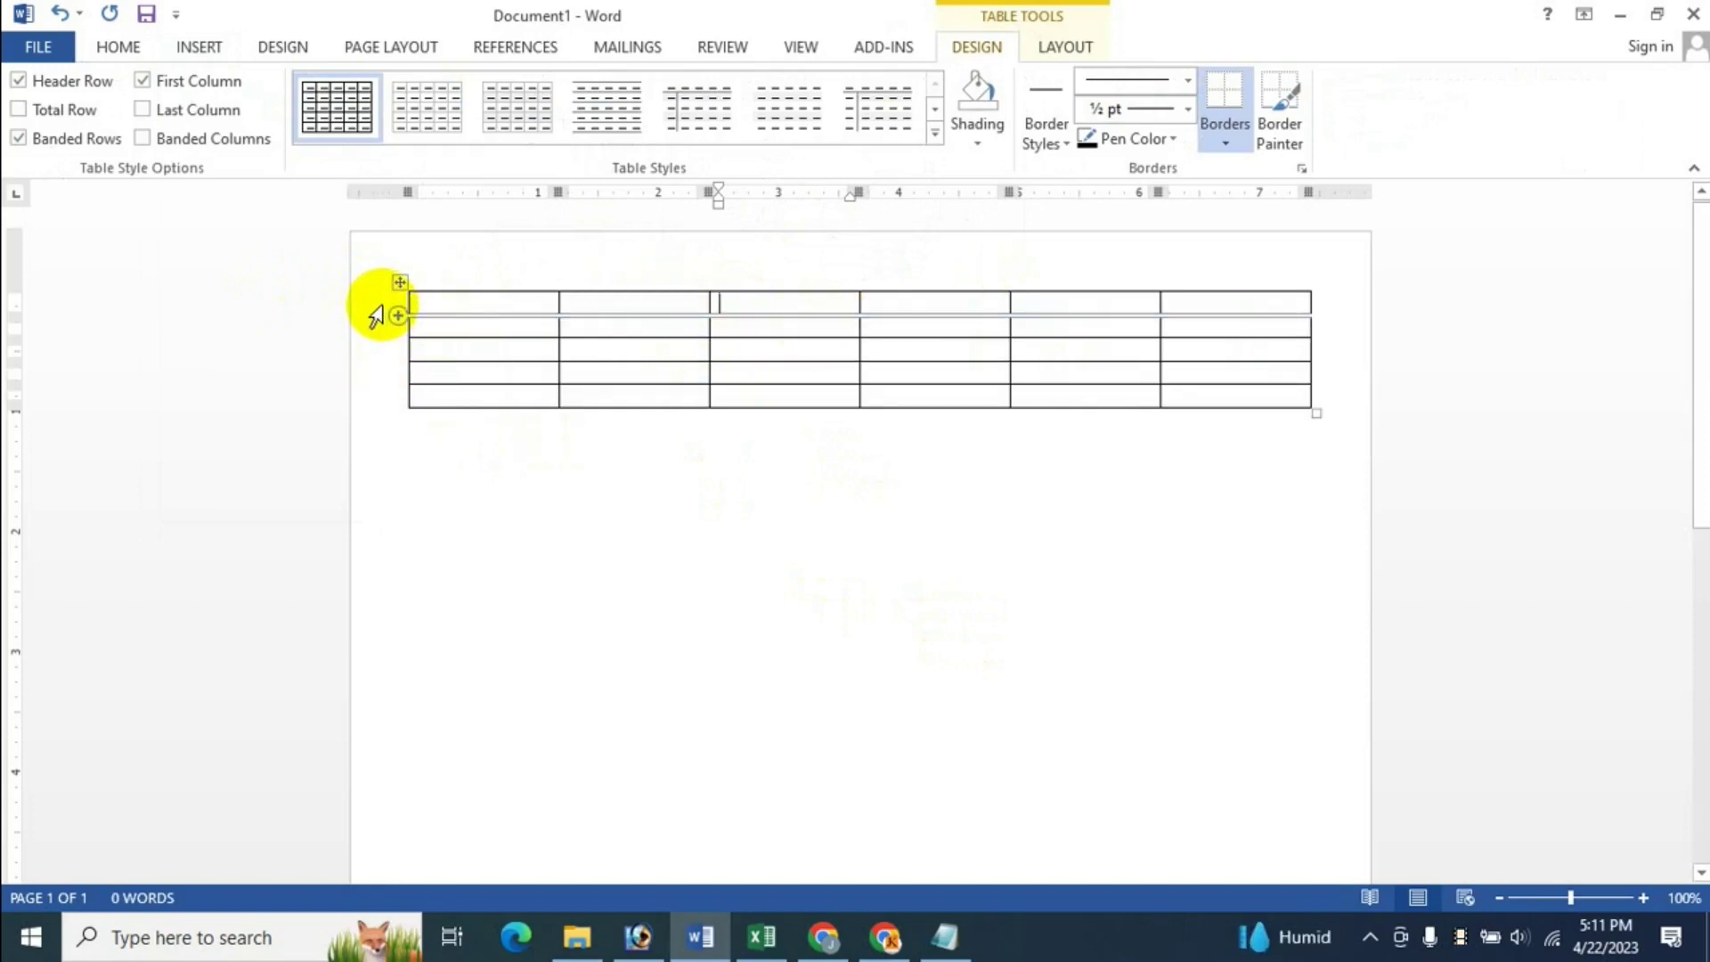
pyautogui.click(381, 305)
pyautogui.click(370, 347)
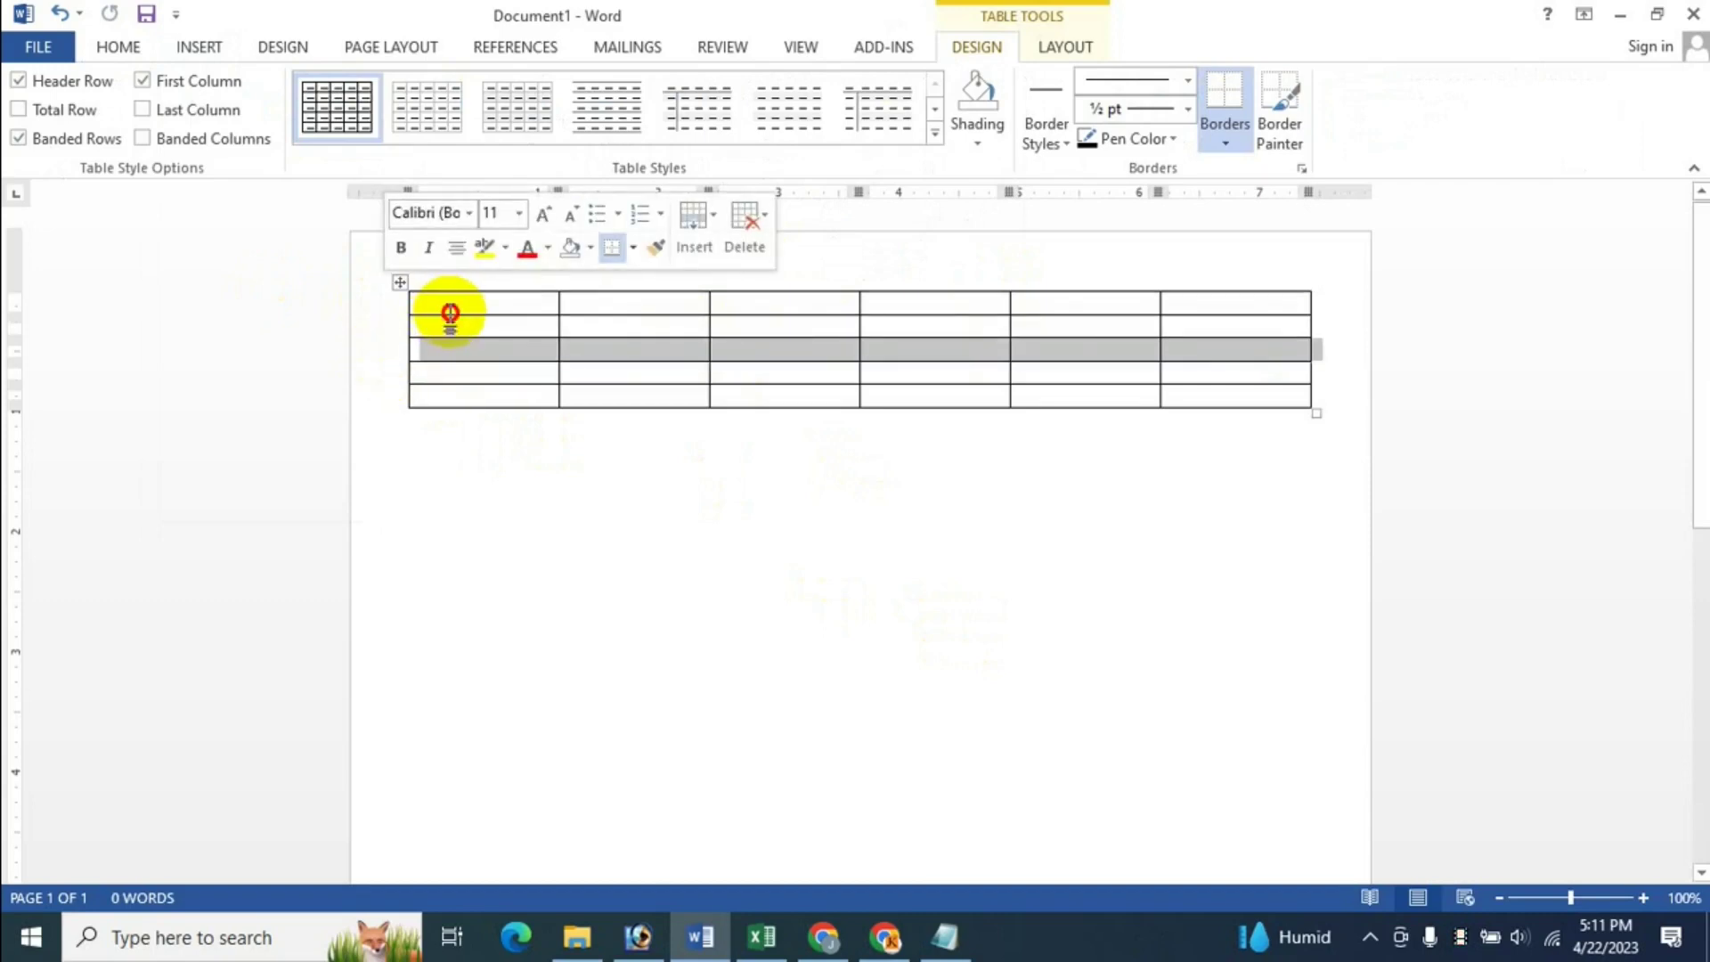
pyautogui.click(453, 331)
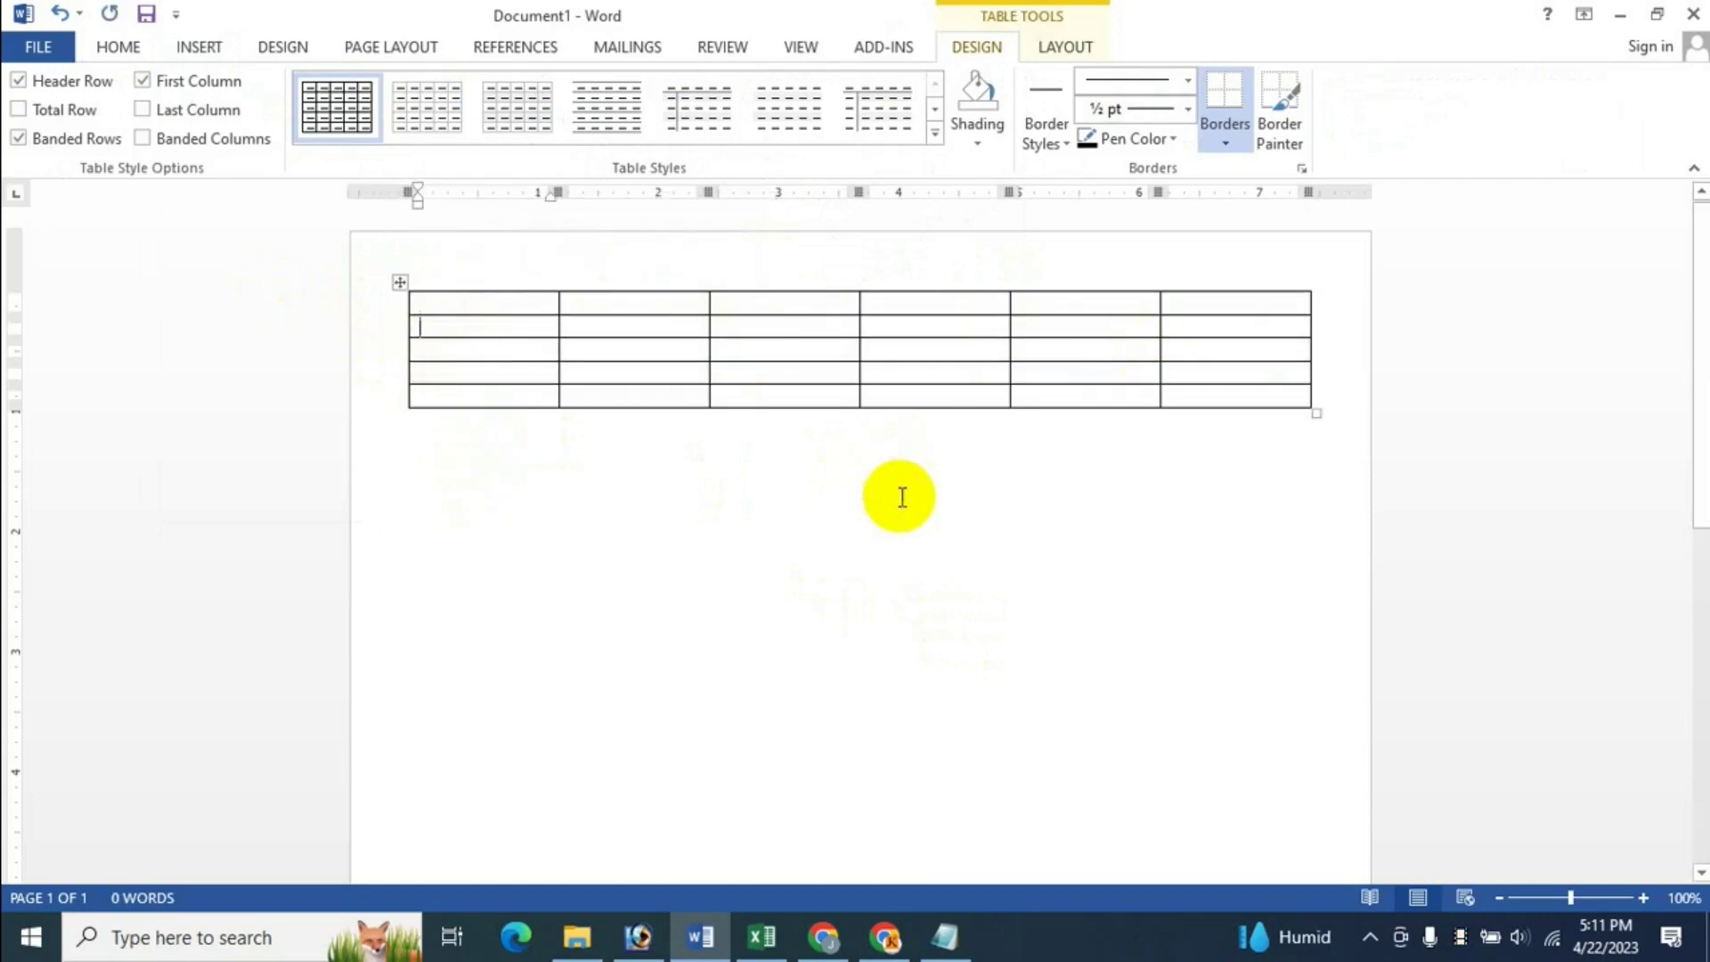
# Step: Practise selecting single cells, then place the cursor below the table
pyautogui.click(558, 329)
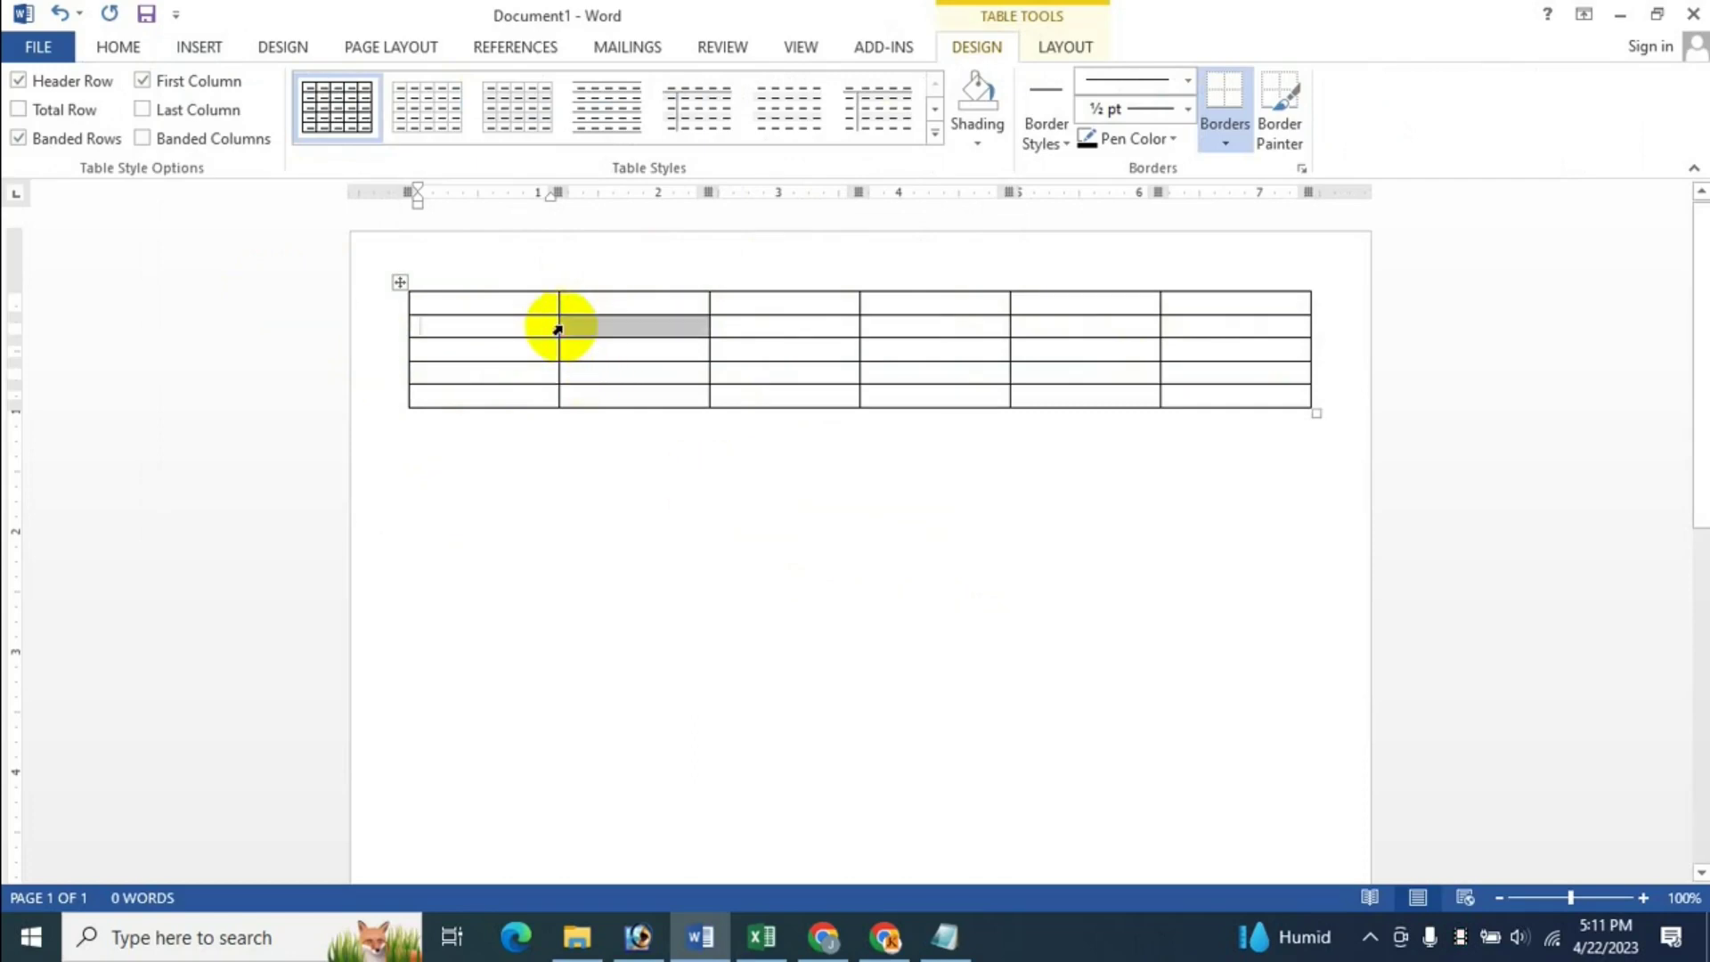
pyautogui.click(1017, 303)
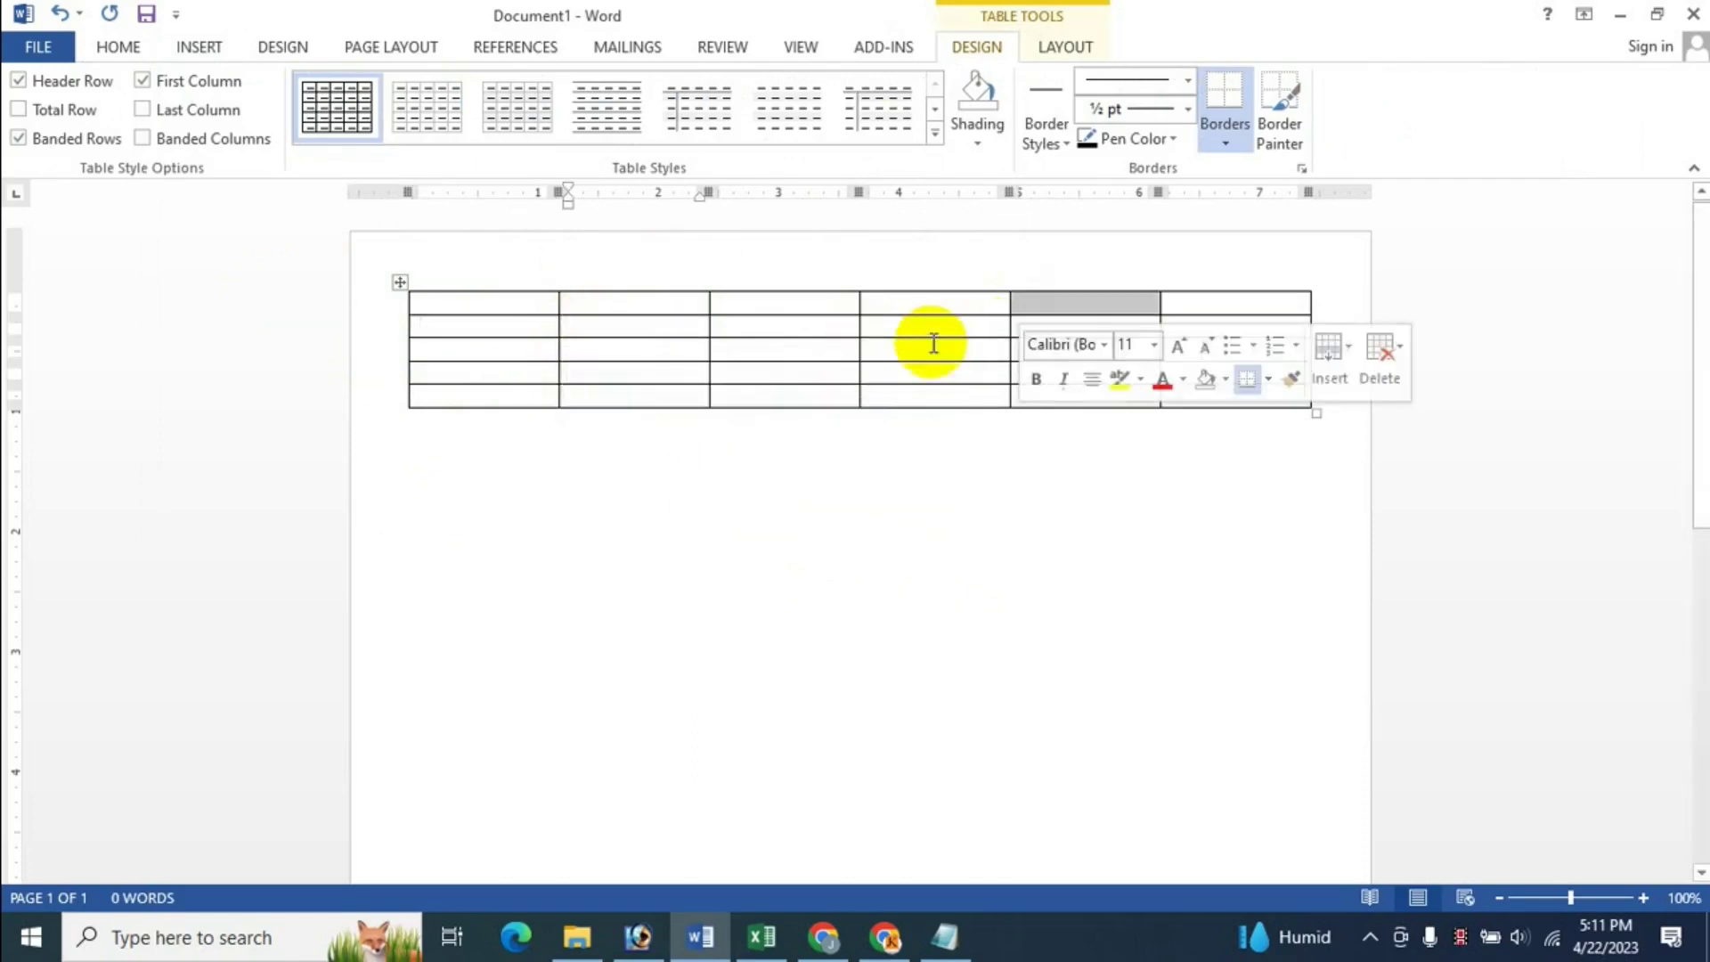
pyautogui.click(868, 351)
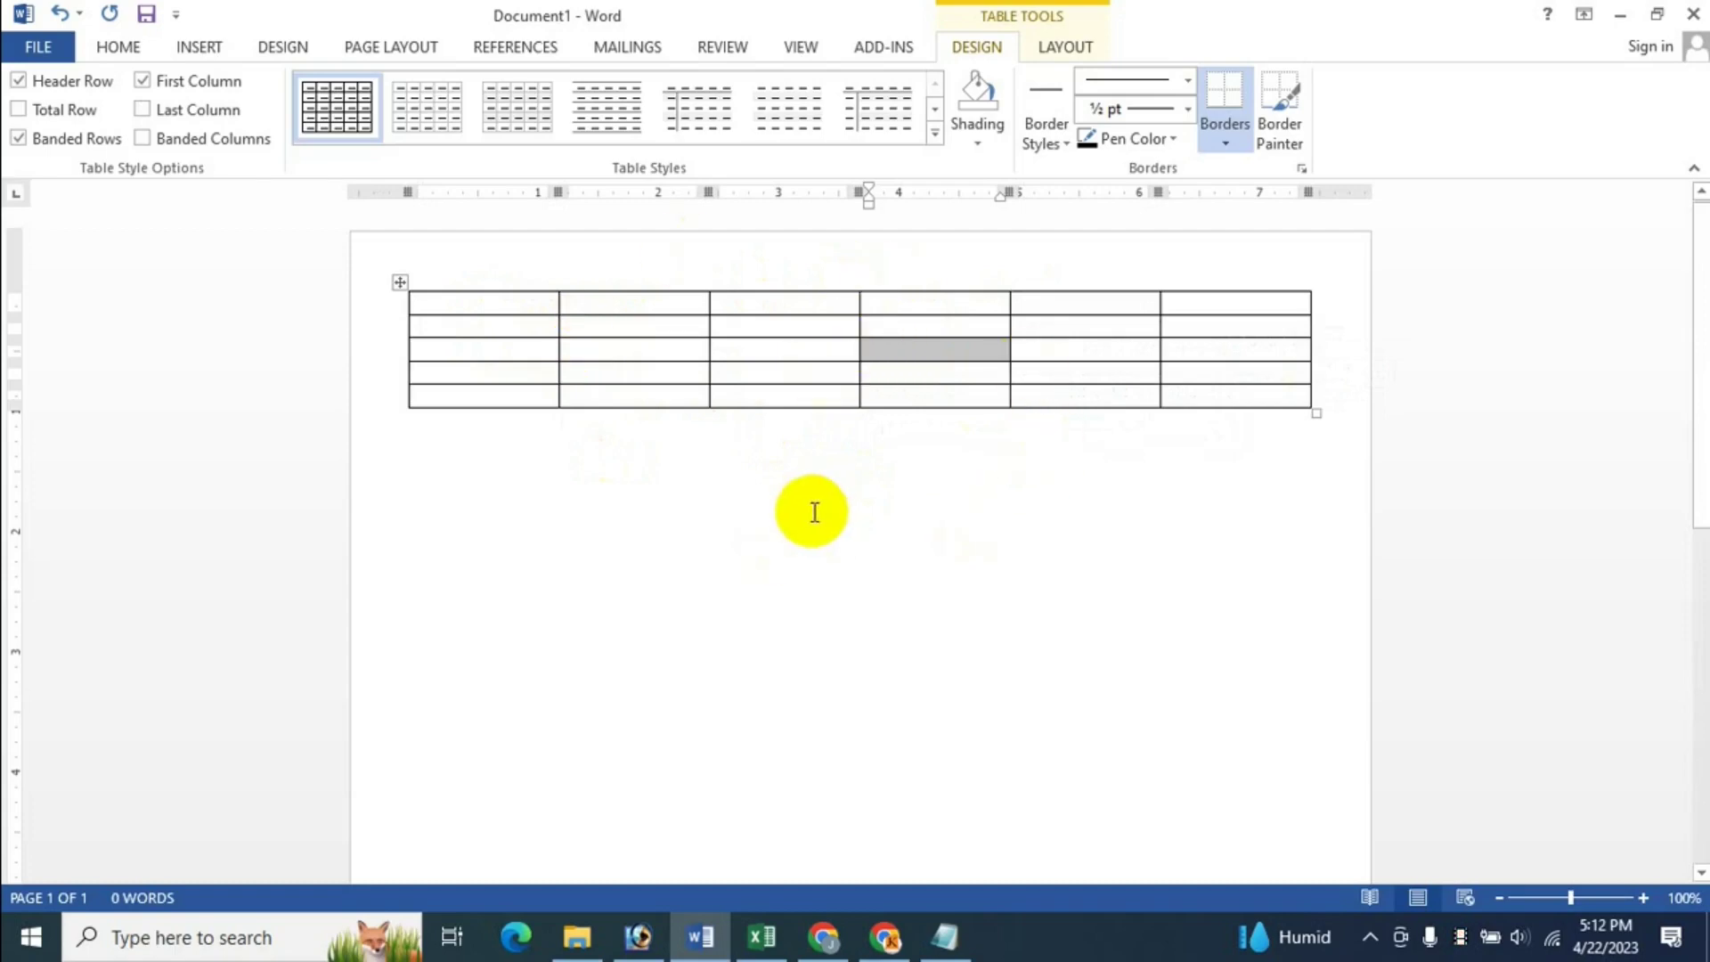
pyautogui.click(516, 326)
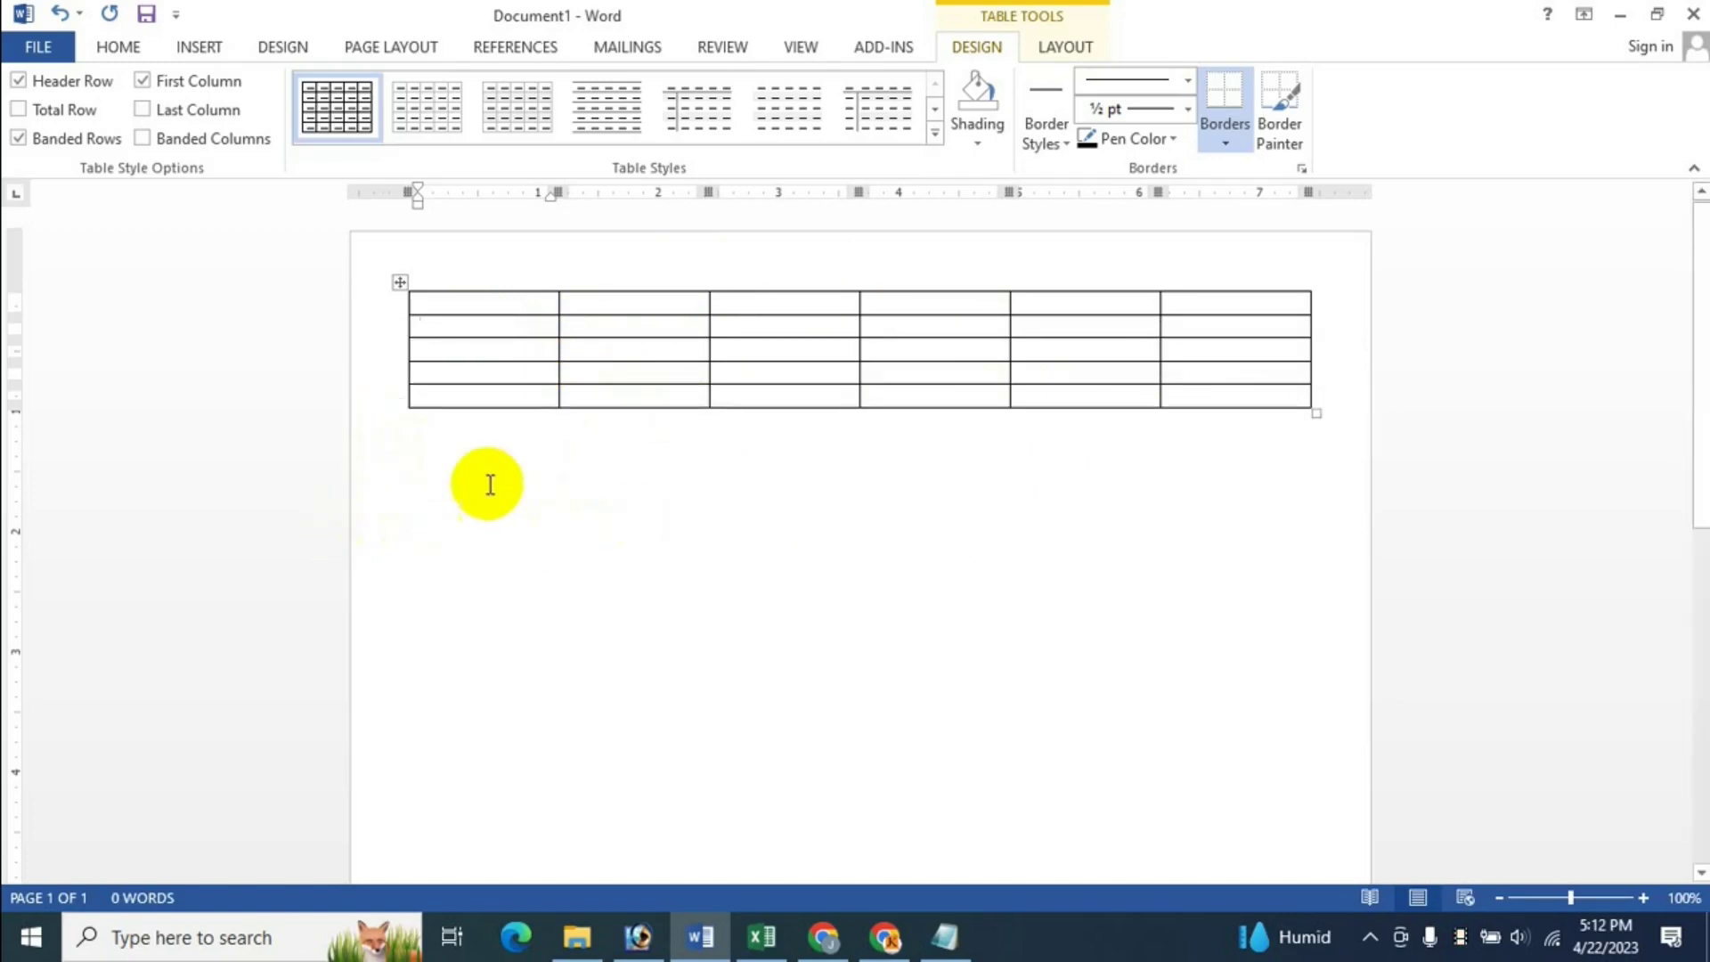
pyautogui.click(423, 442)
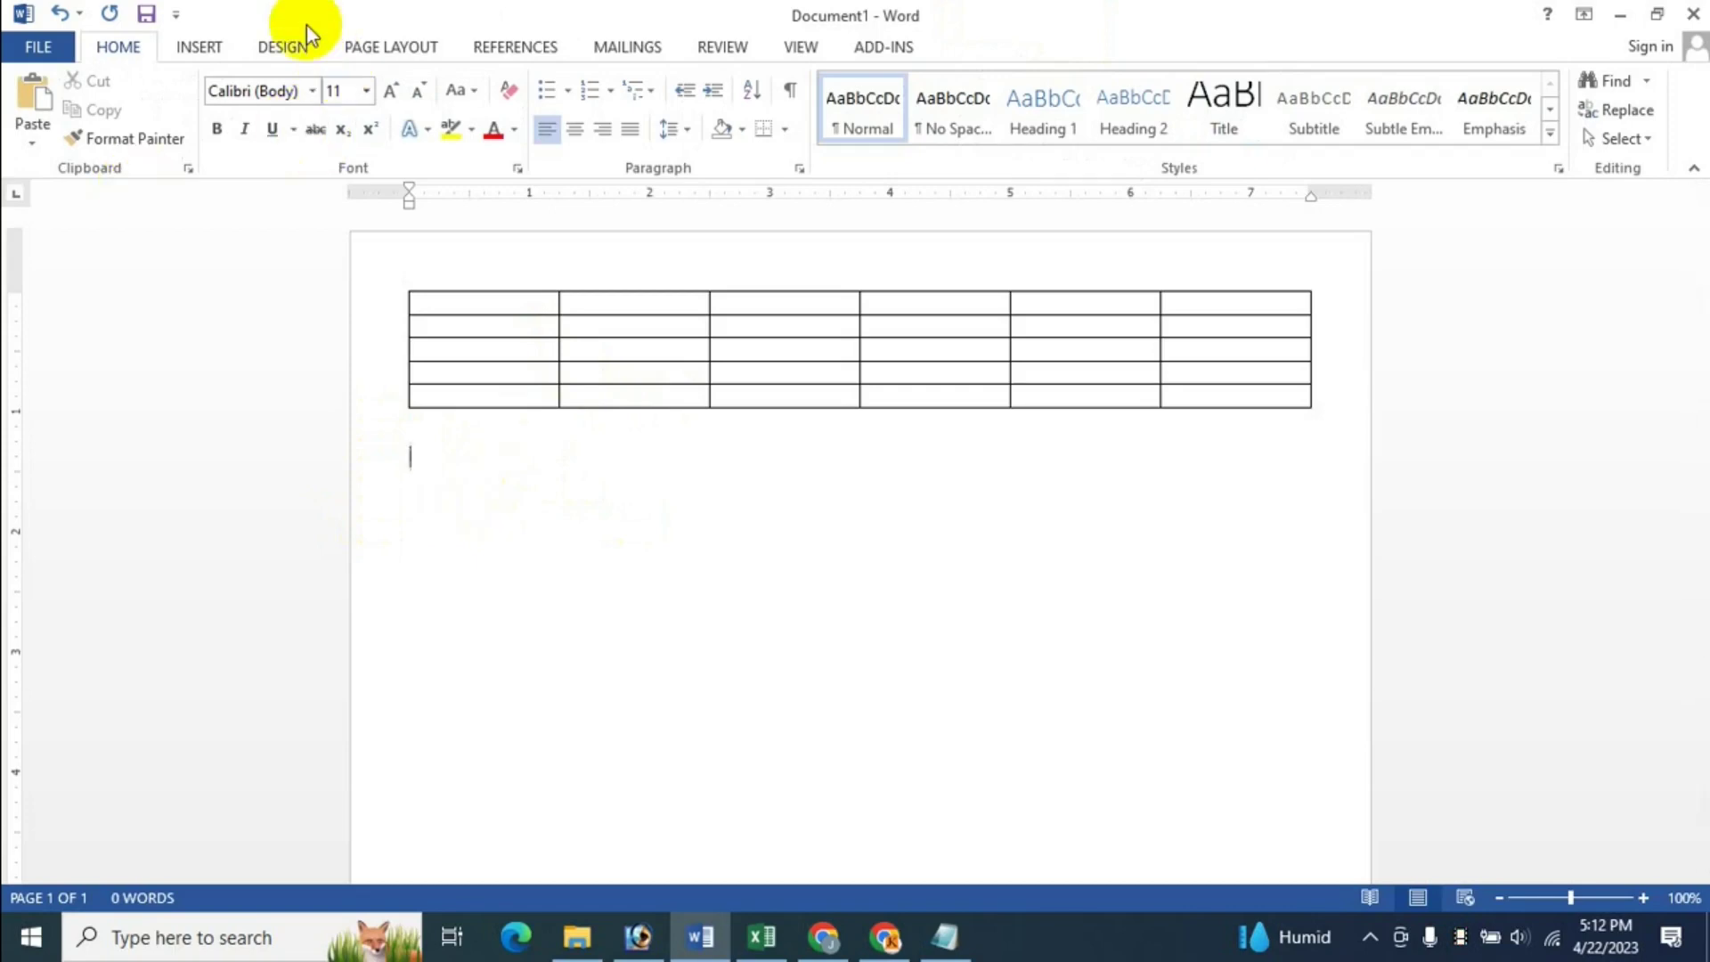
# Step: Open the Insert Table dialog from the Insert tab's Table menu
pyautogui.click(219, 43)
pyautogui.click(170, 146)
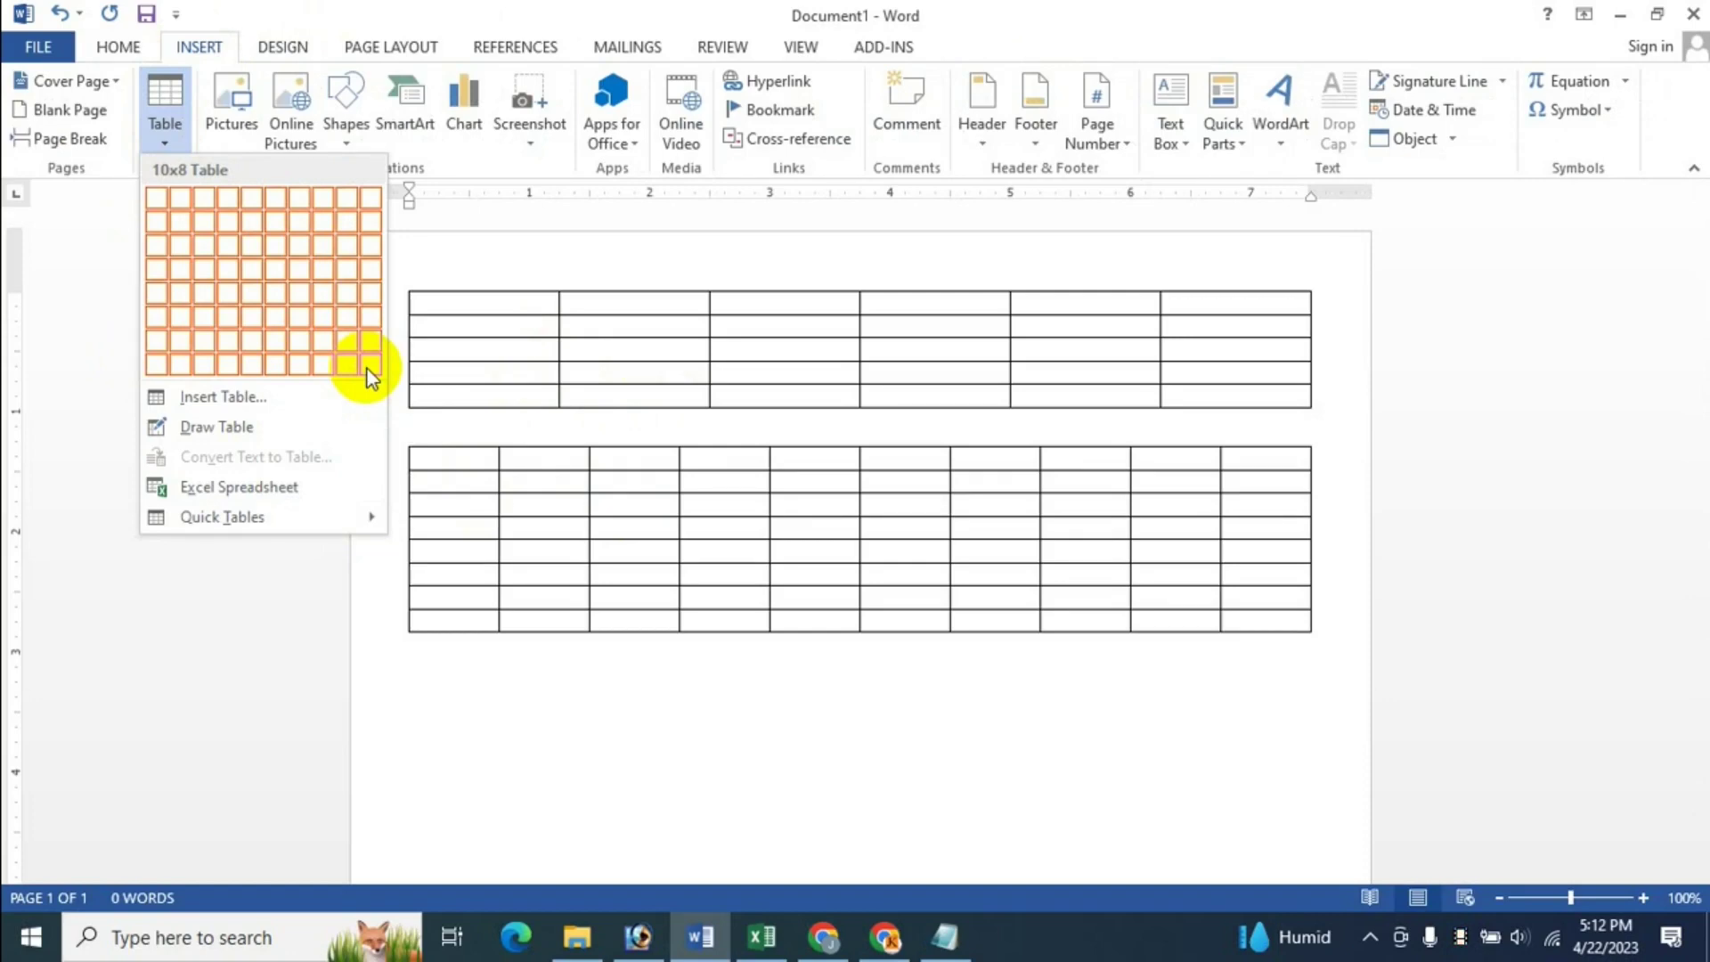
pyautogui.click(233, 395)
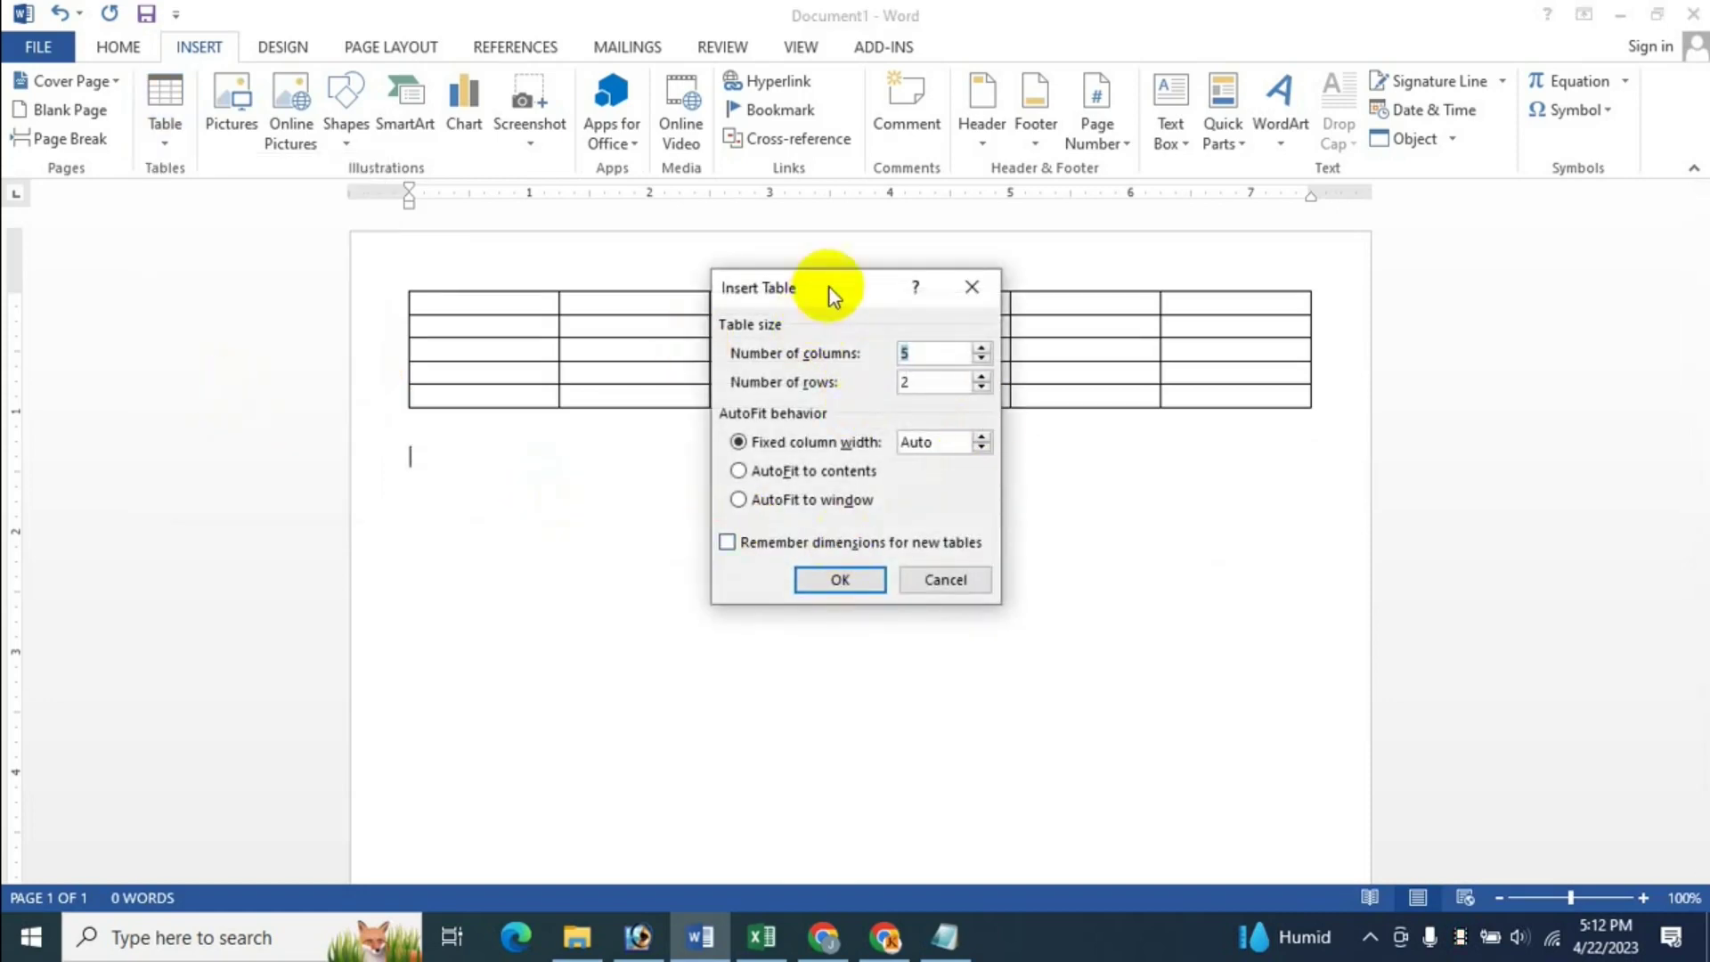
# Step: Create a 15-column, 20-row table with Auto fixed column width
pyautogui.moveTo(830, 287); pyautogui.dragTo(584, 457)
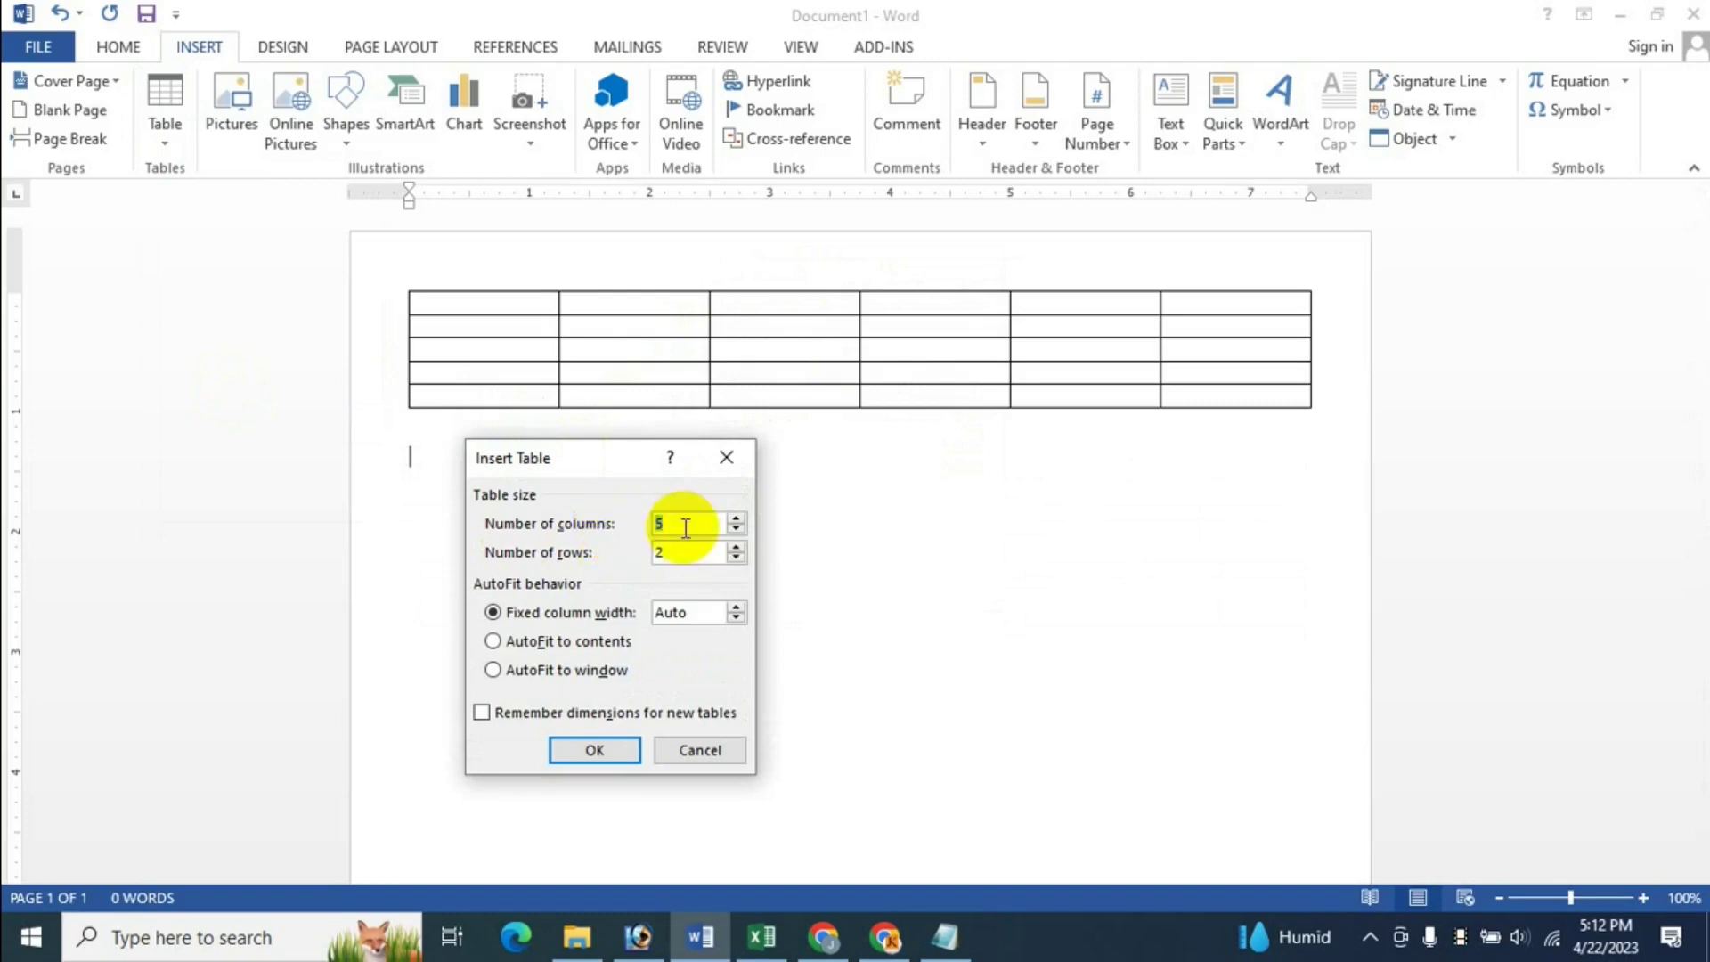
pyautogui.click(737, 521)
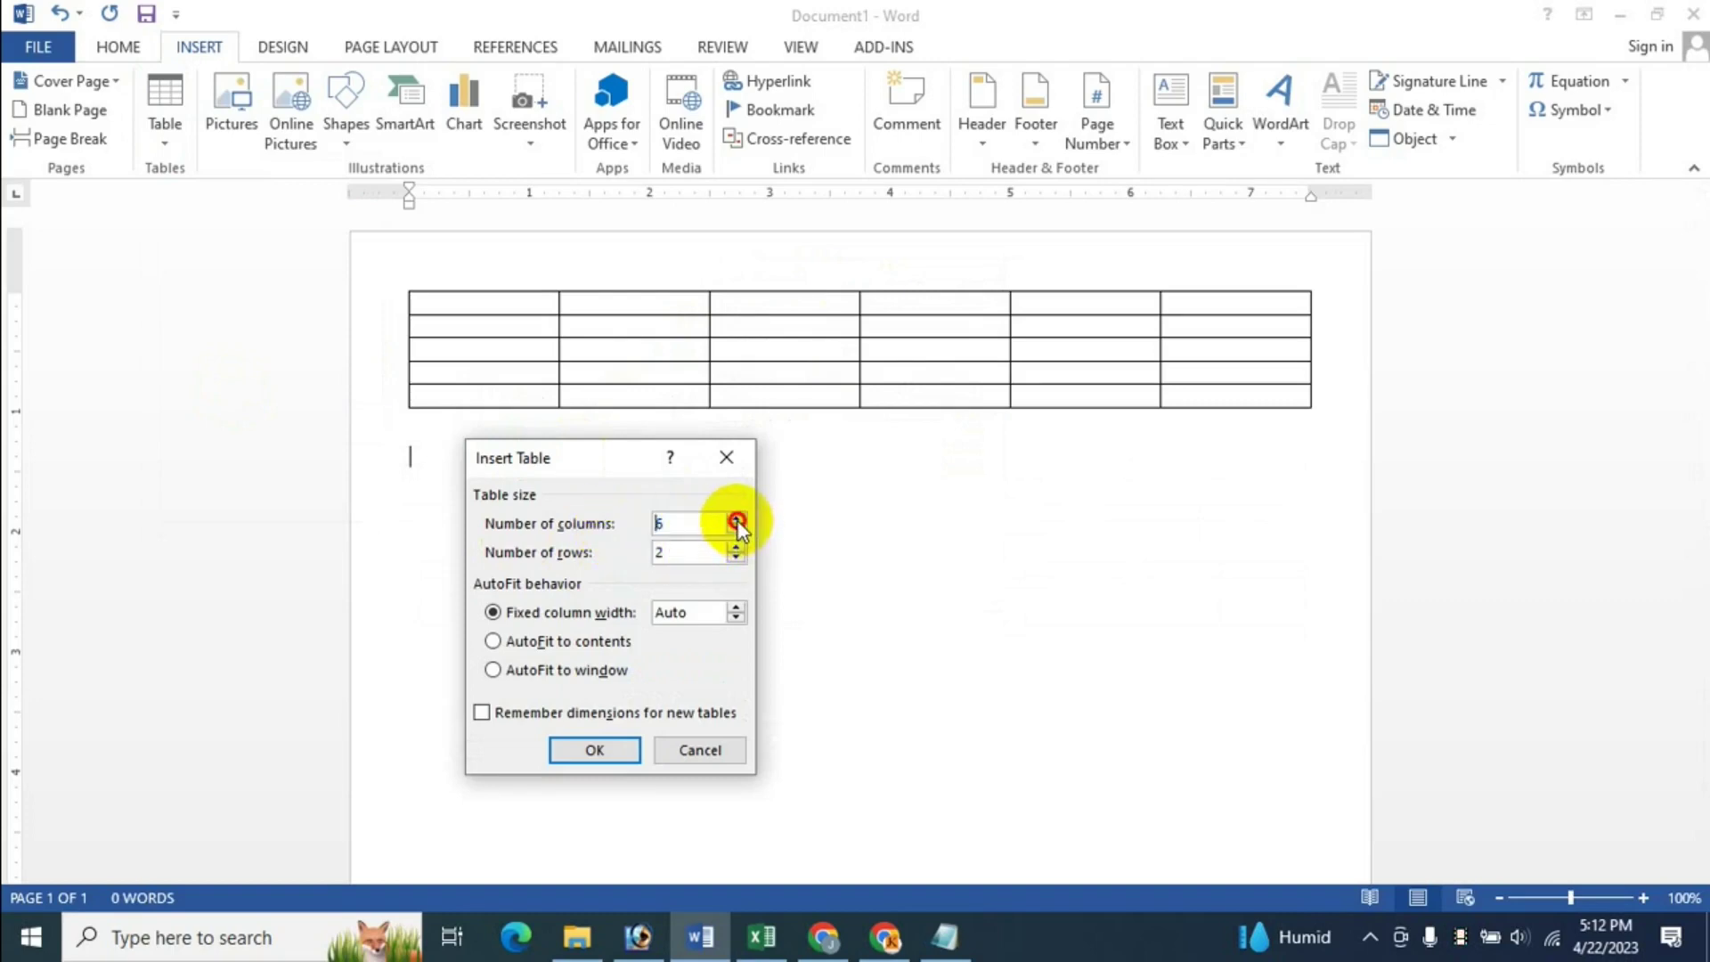
pyautogui.click(737, 521)
pyautogui.click(736, 529)
pyautogui.click(735, 529)
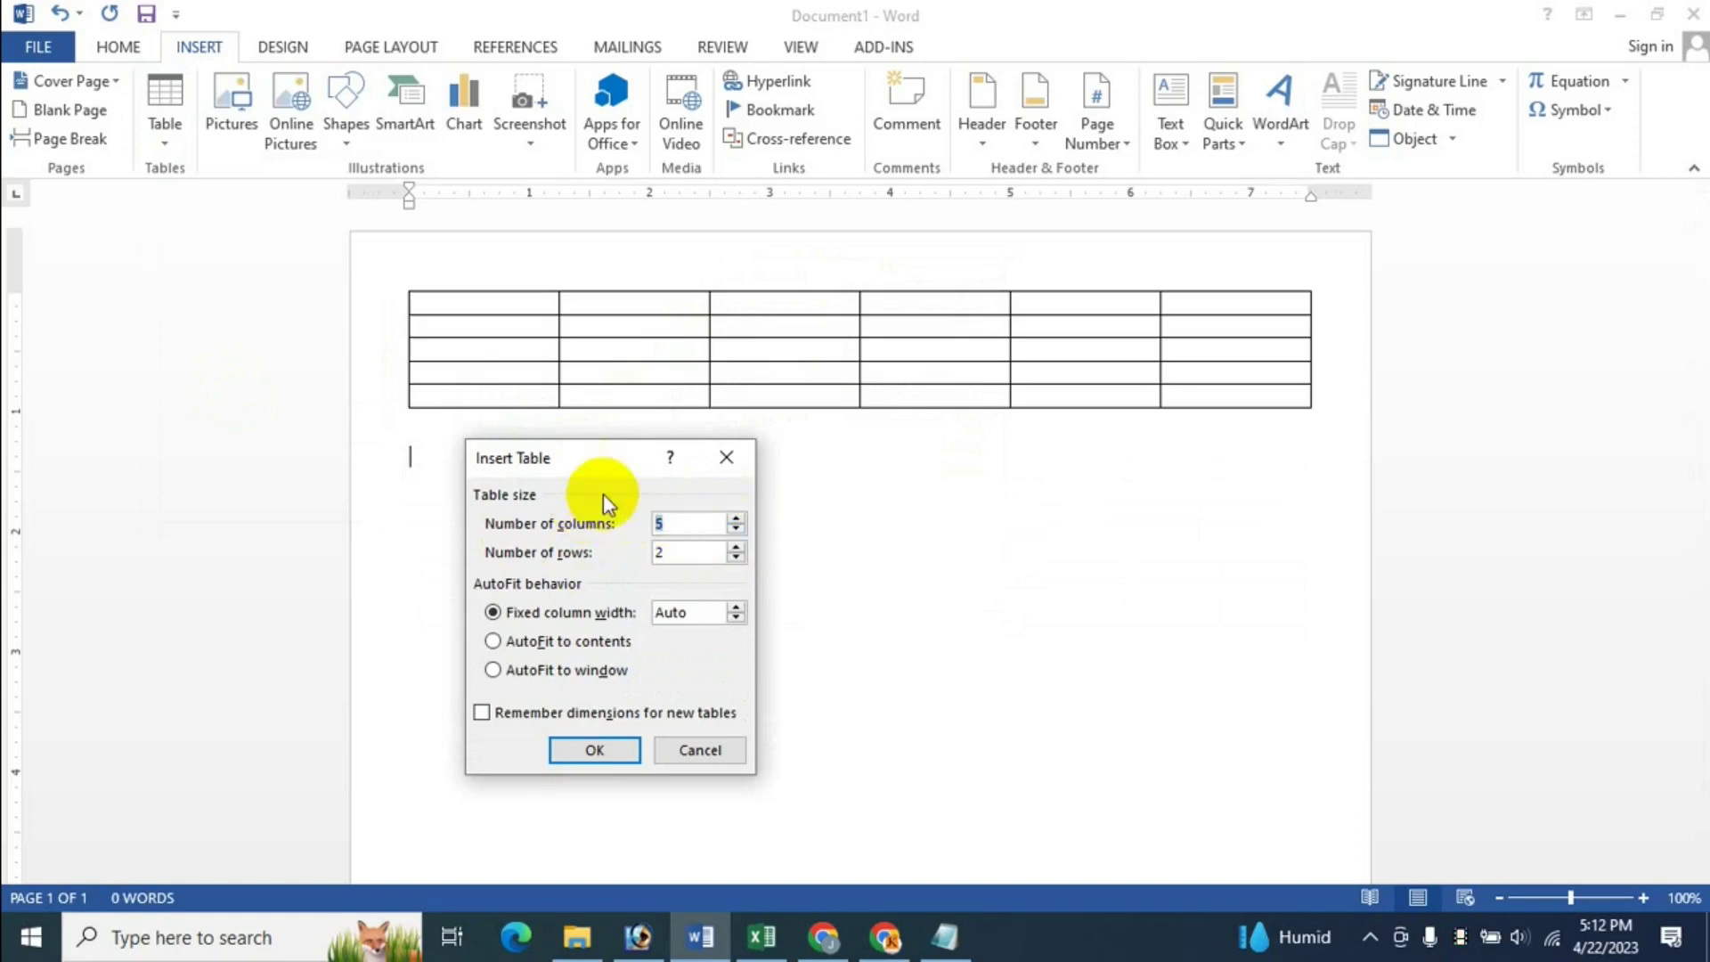
pyautogui.write('1')
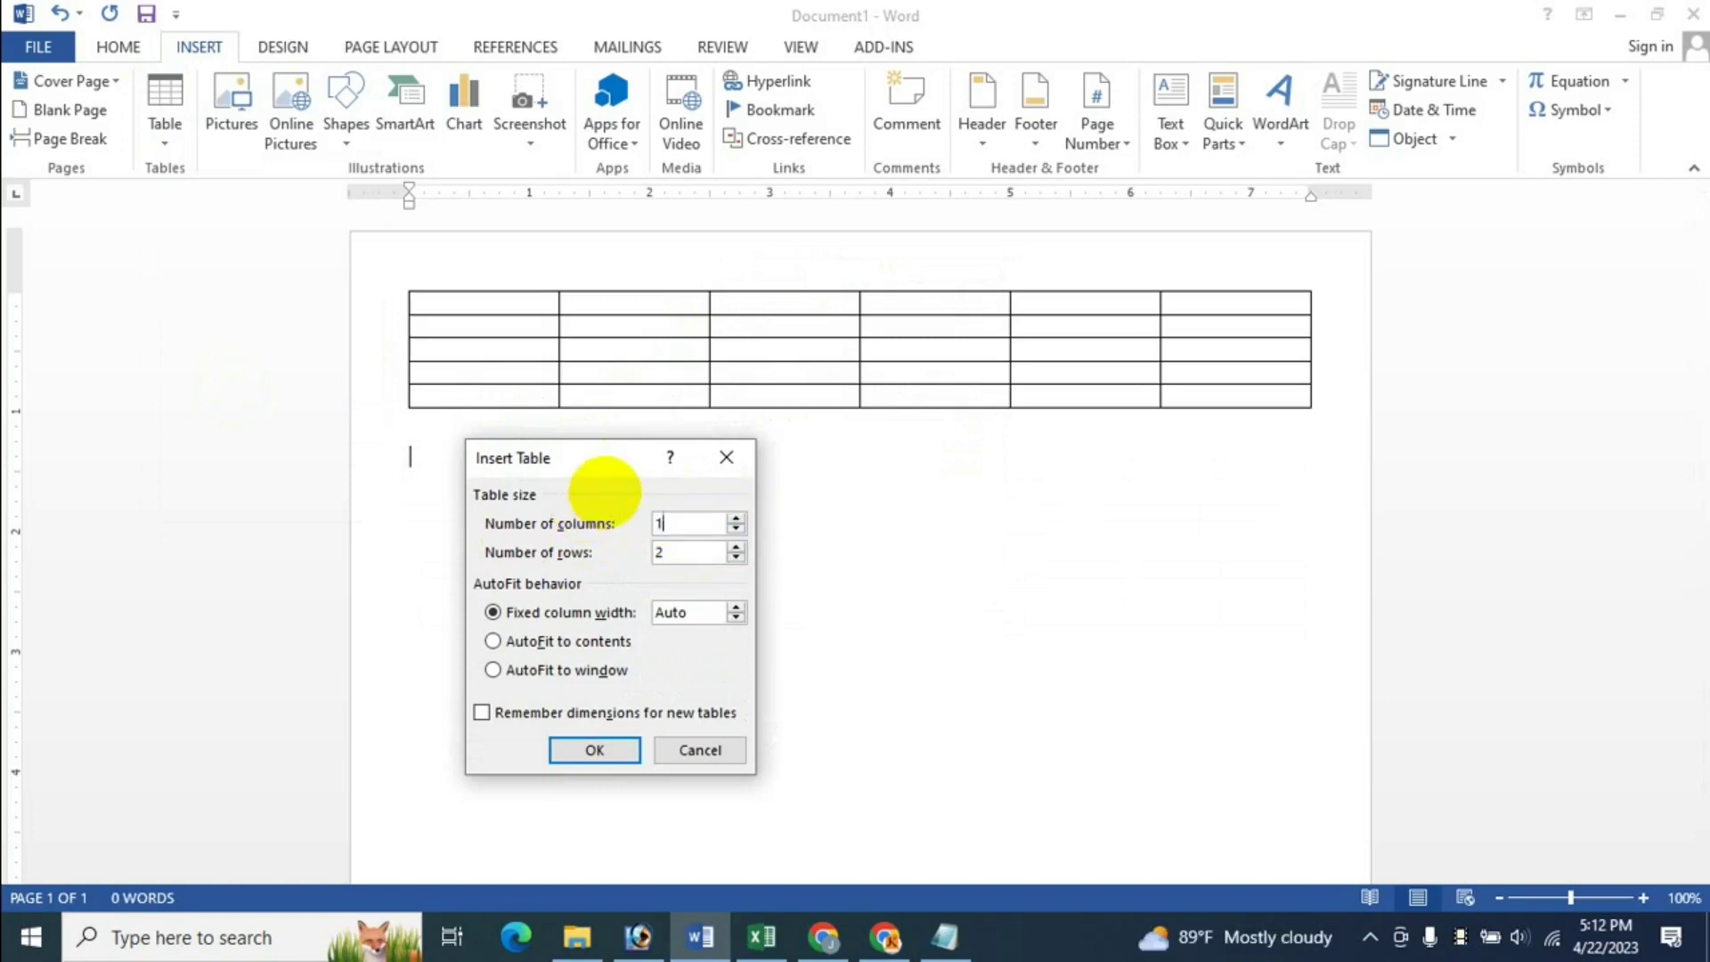
pyautogui.write('5')
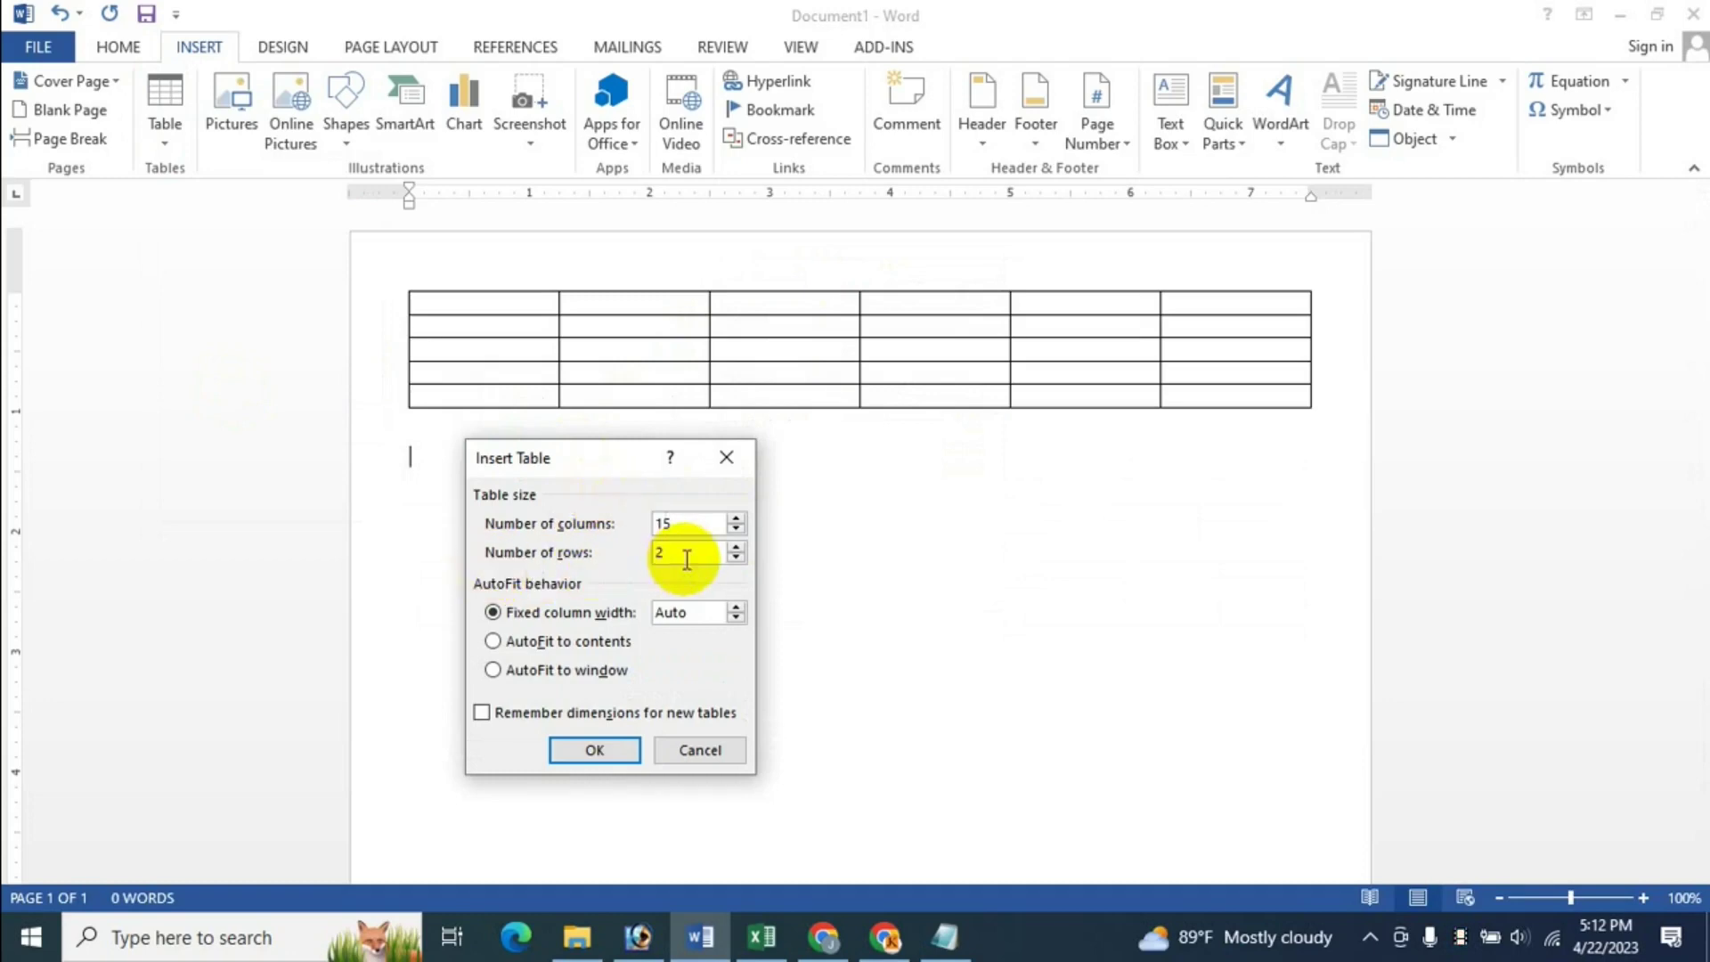
pyautogui.click(684, 554)
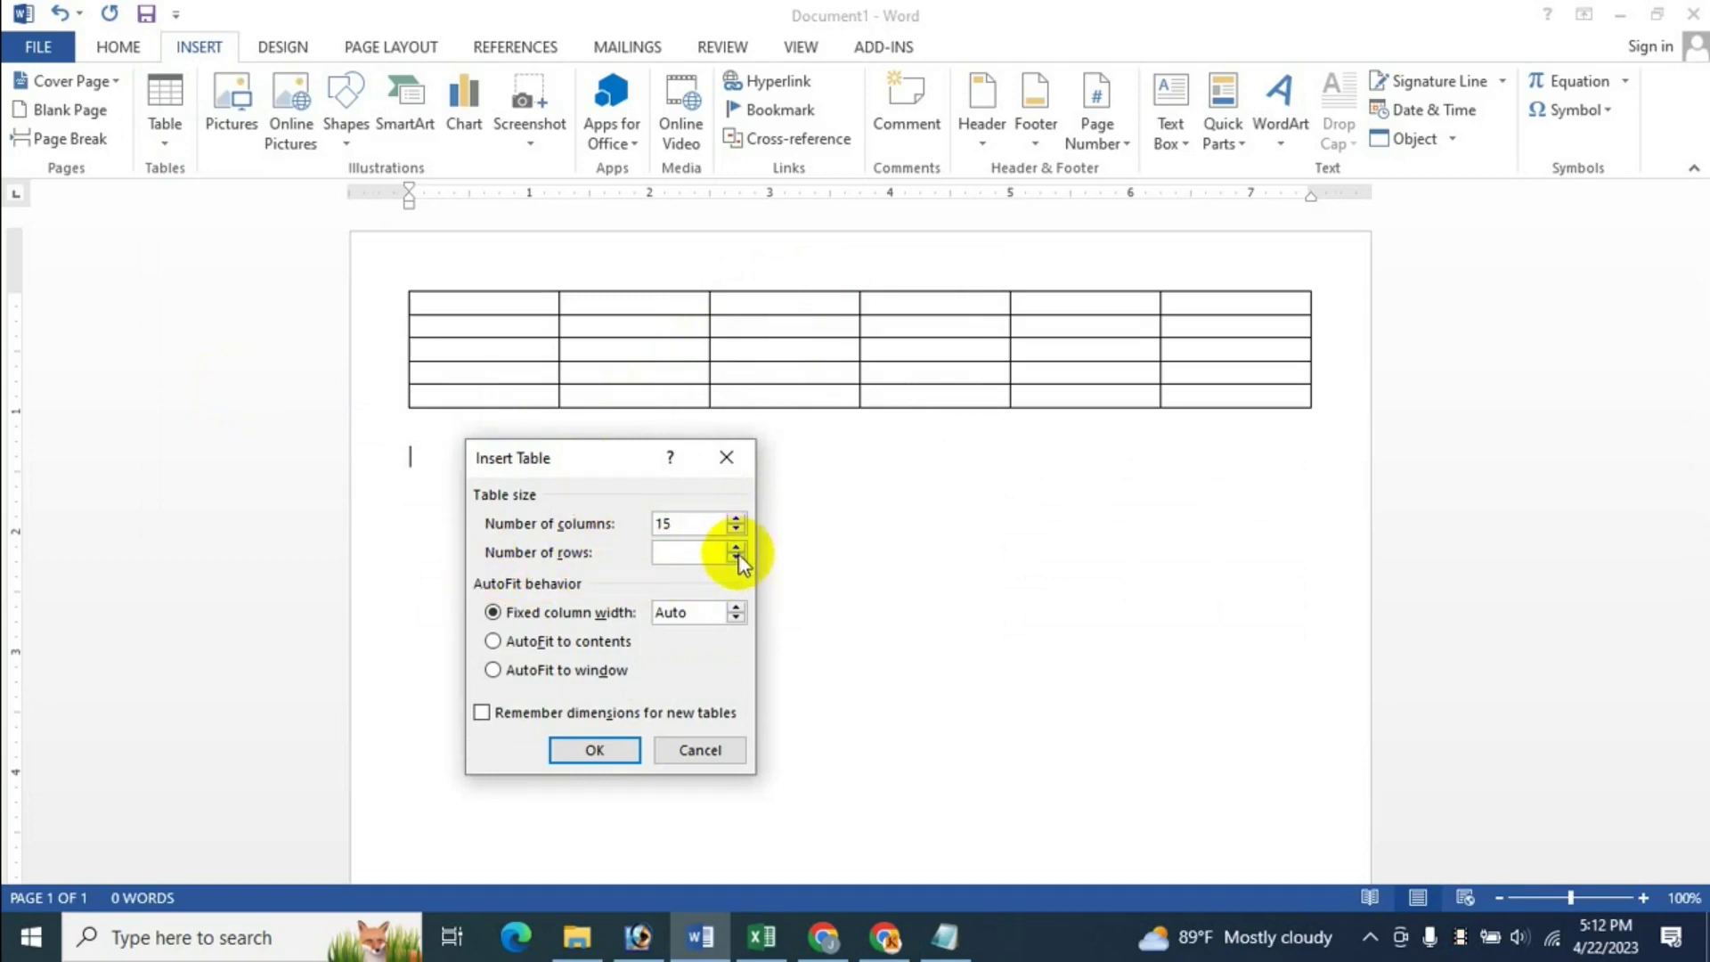
pyautogui.click(736, 555)
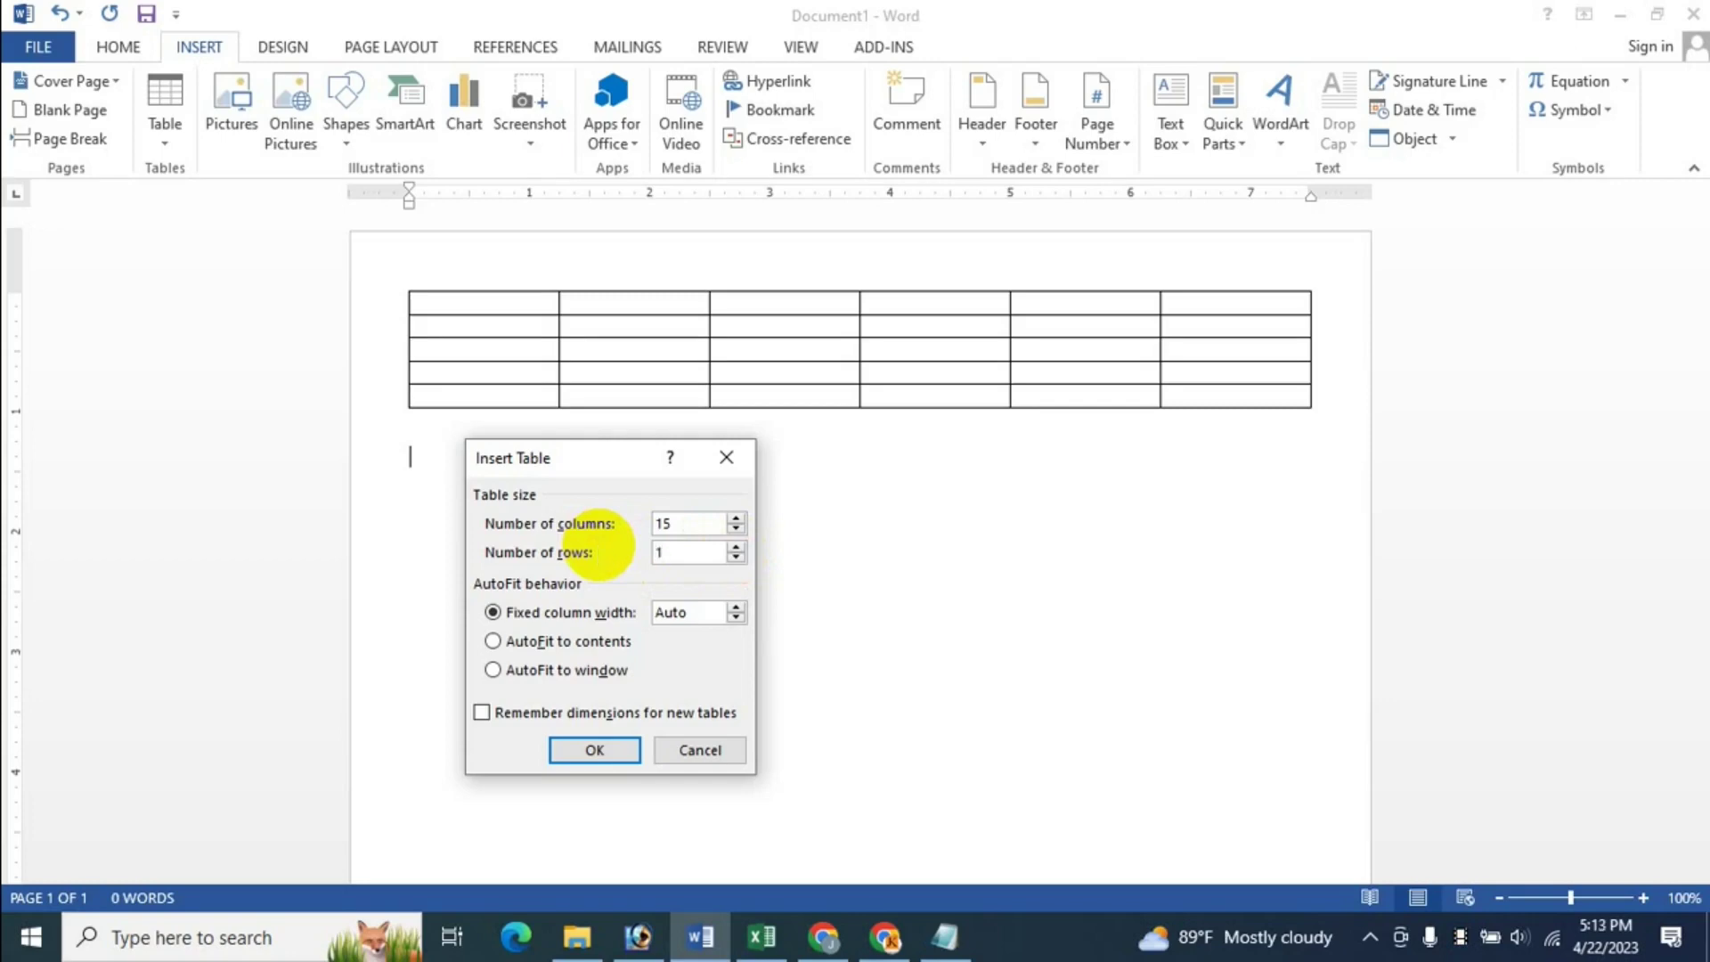
pyautogui.press('BackSpace')
pyautogui.write('20')
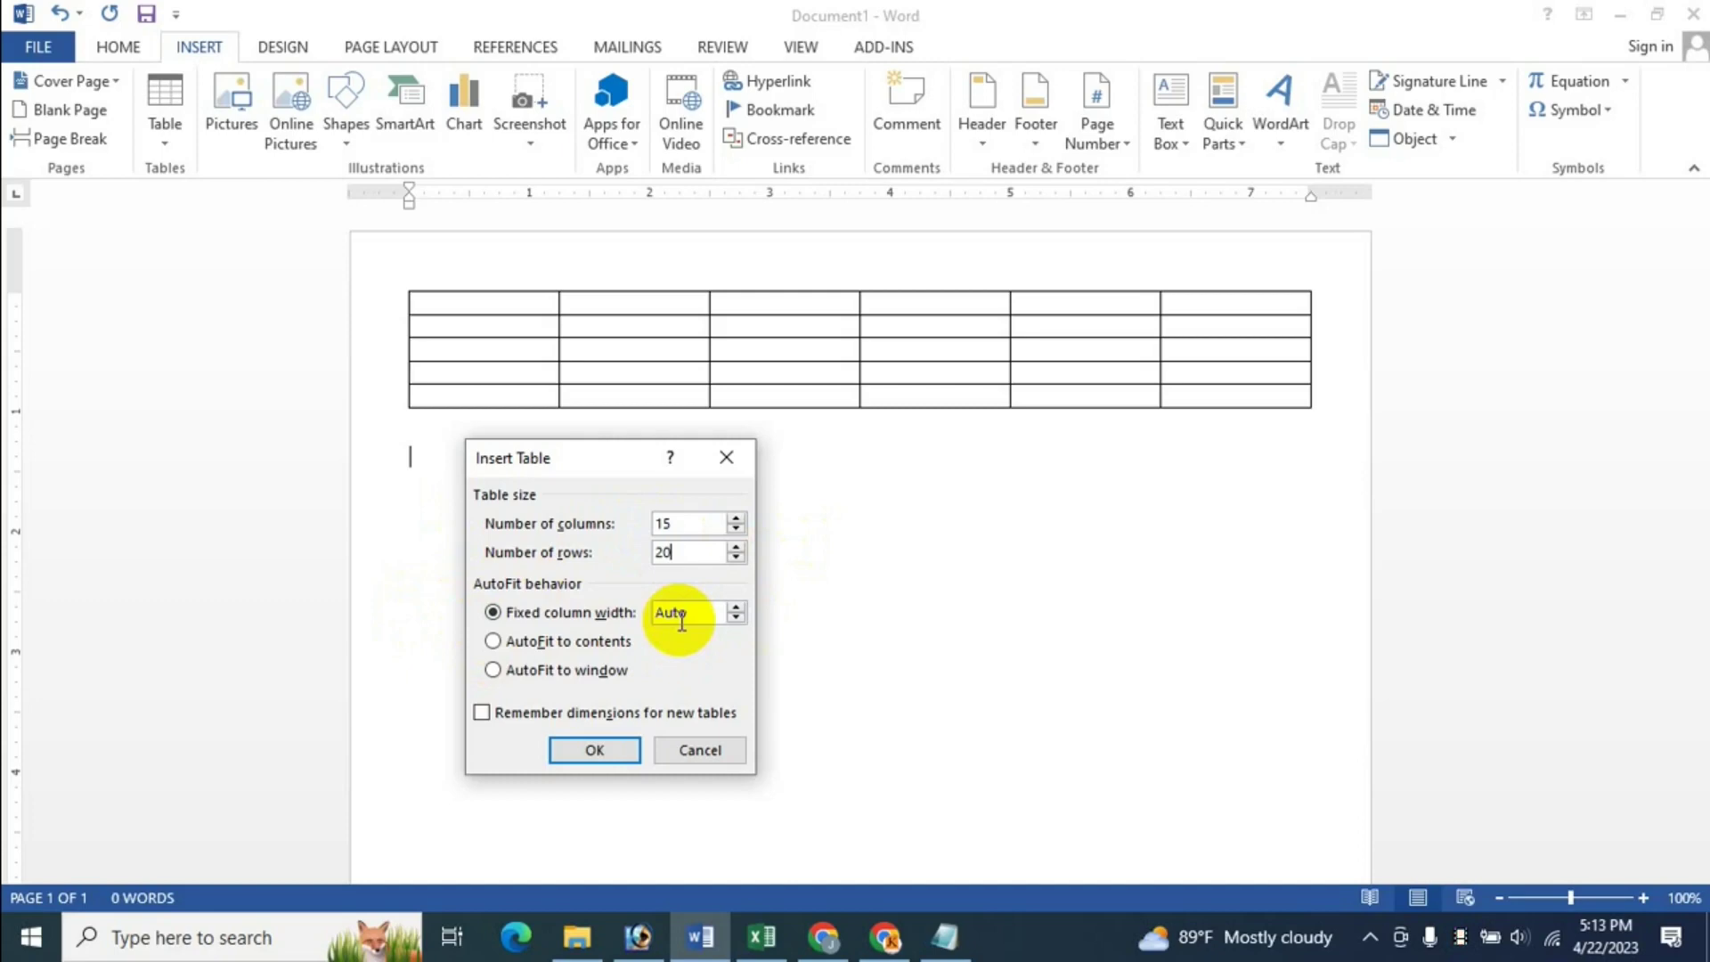
pyautogui.click(735, 606)
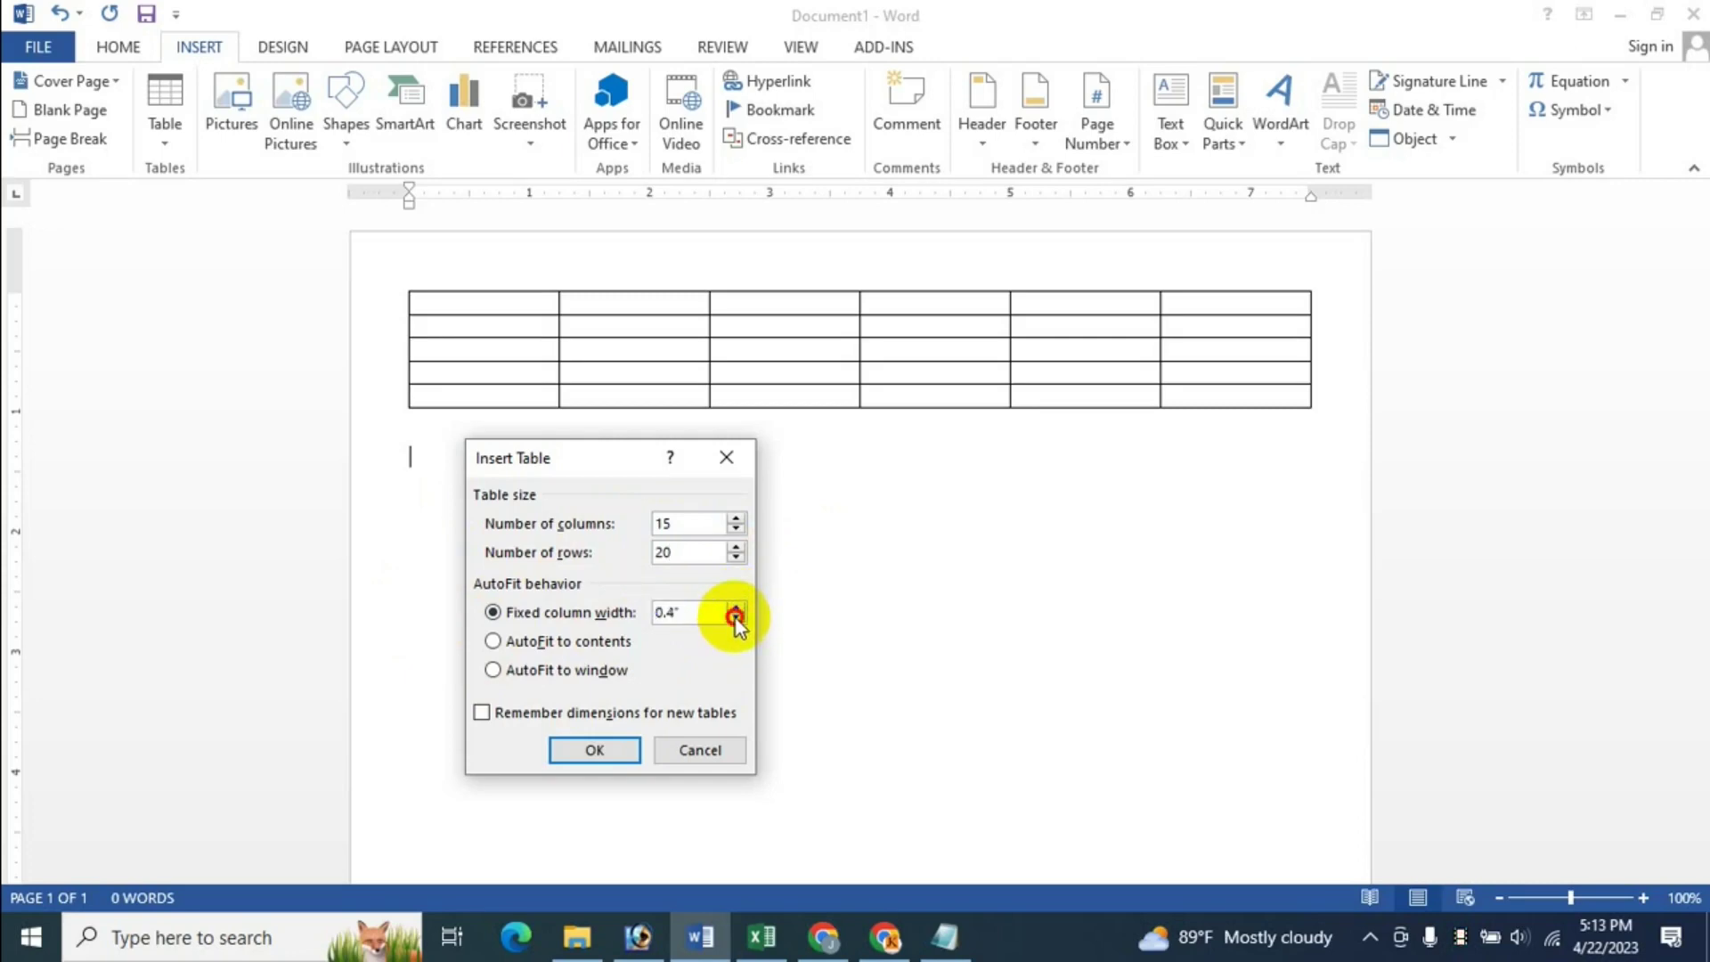
pyautogui.click(736, 618)
pyautogui.click(736, 618)
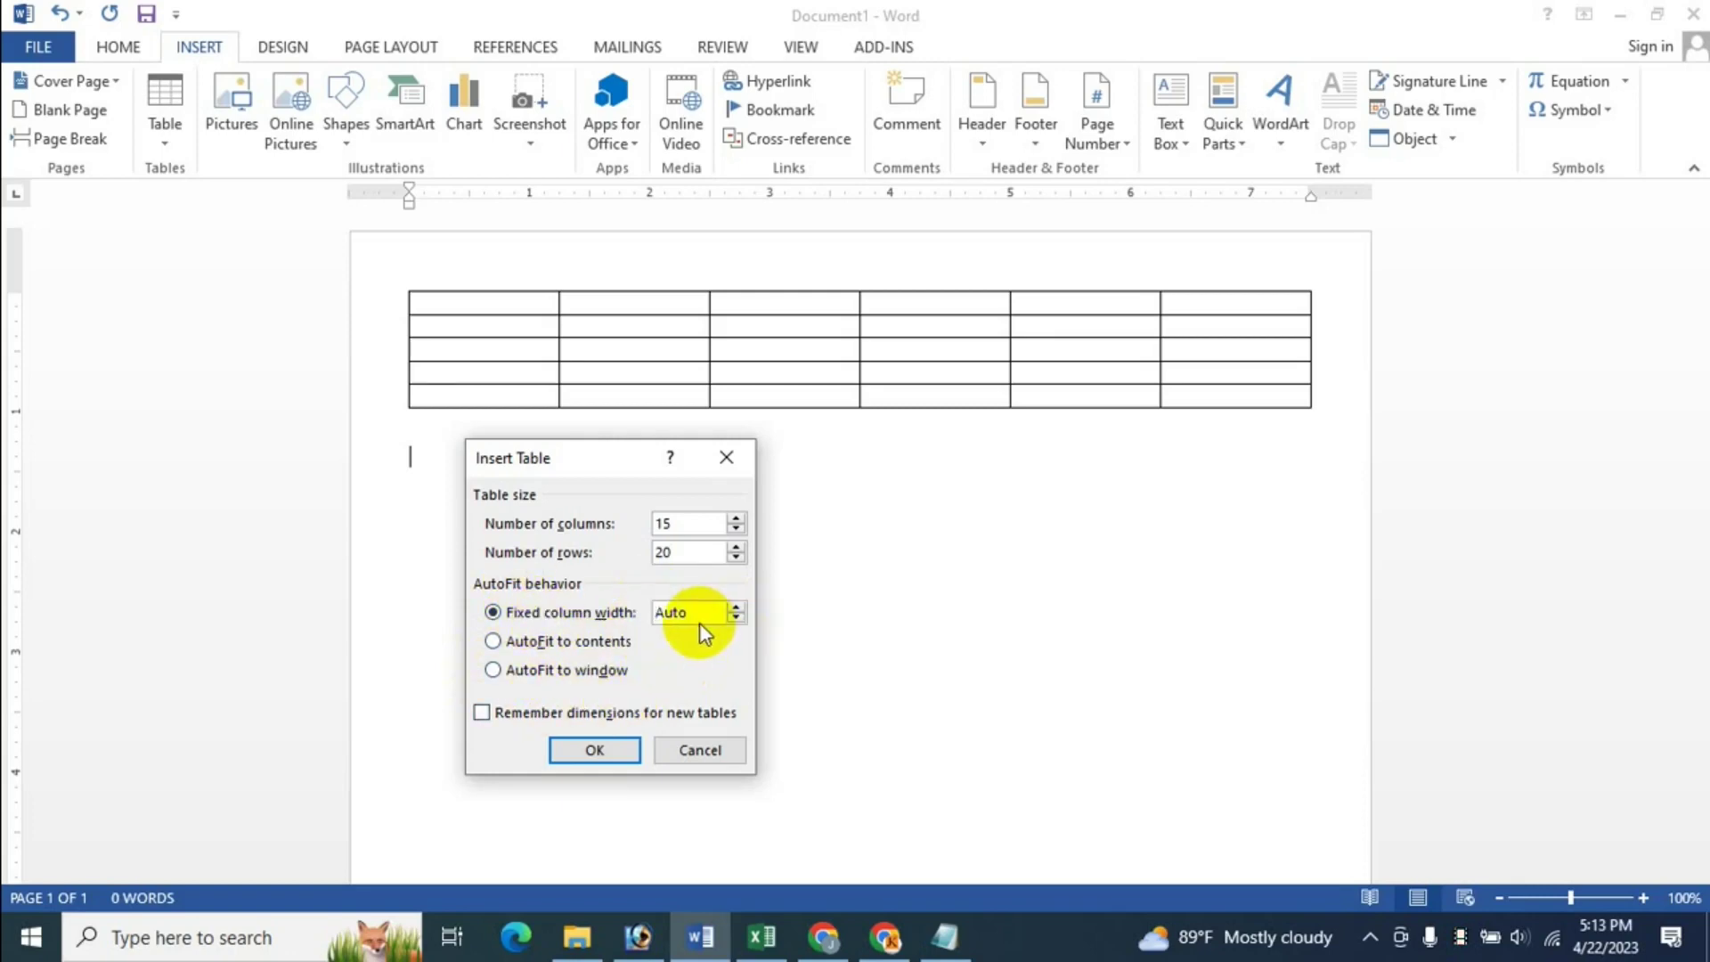
pyautogui.click(613, 746)
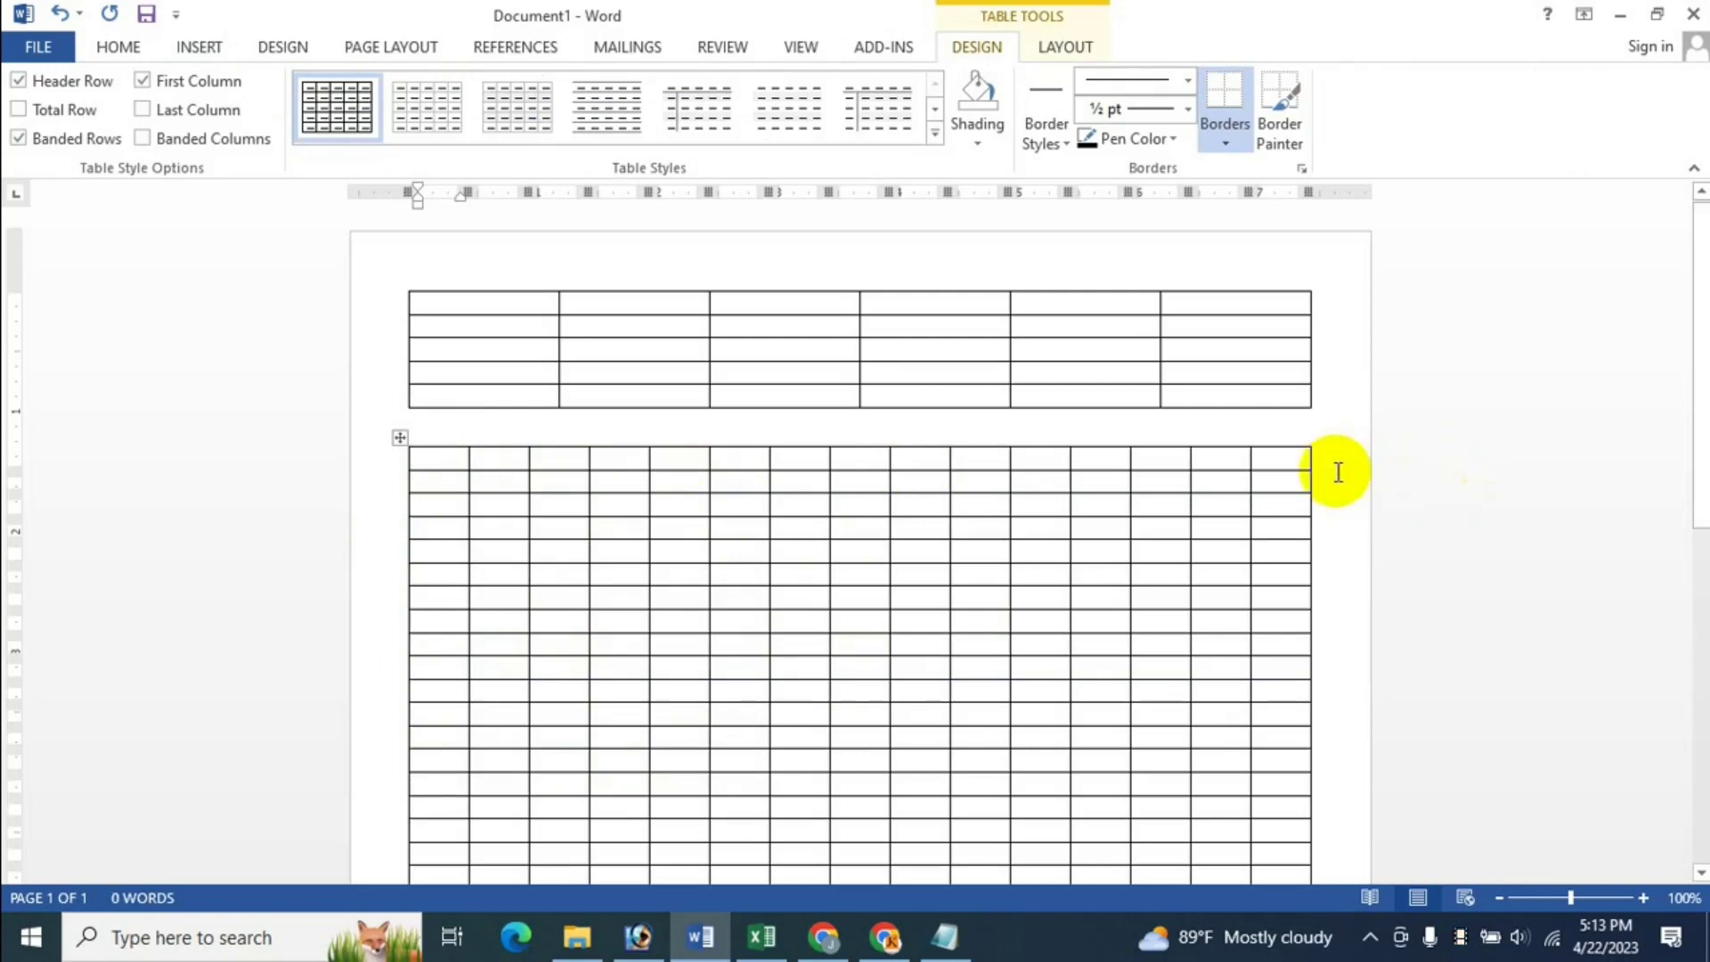
# Step: Scroll past the 15x20 table and place the cursor in the empty paragraph below it
pyautogui.scroll(-3, 1134, 564)
pyautogui.scroll(-2, 1134, 565)
pyautogui.scroll(2, 681, 623)
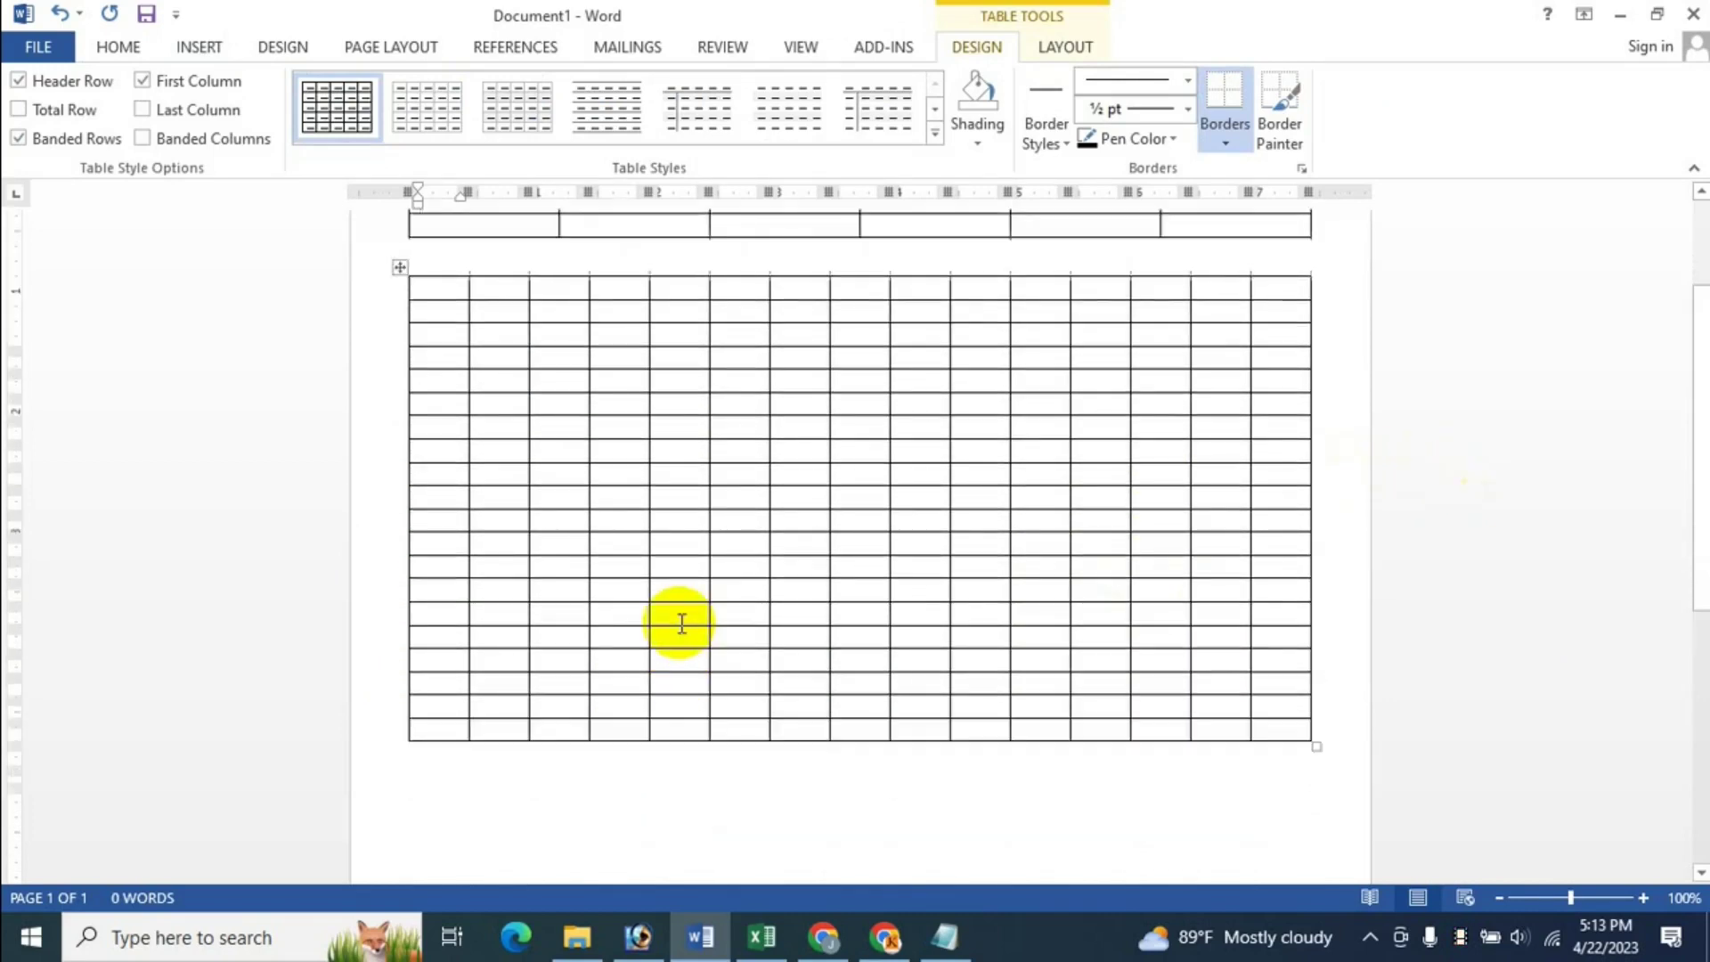
pyautogui.scroll(1, 682, 623)
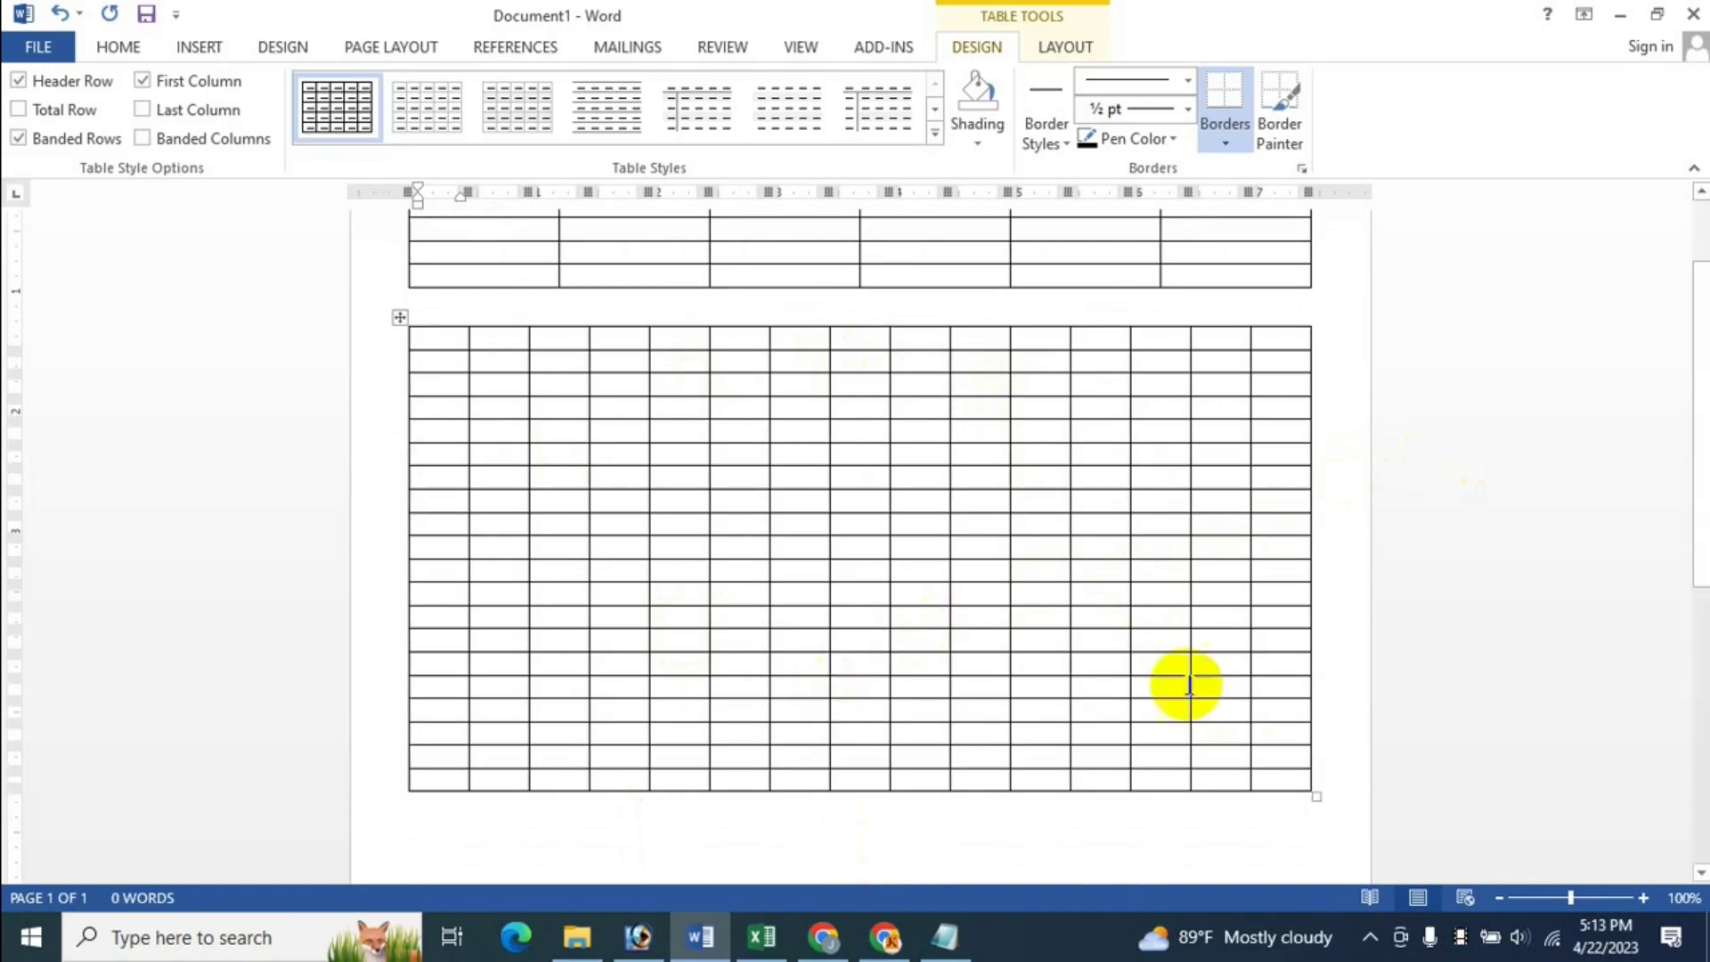
pyautogui.scroll(-2, 460, 724)
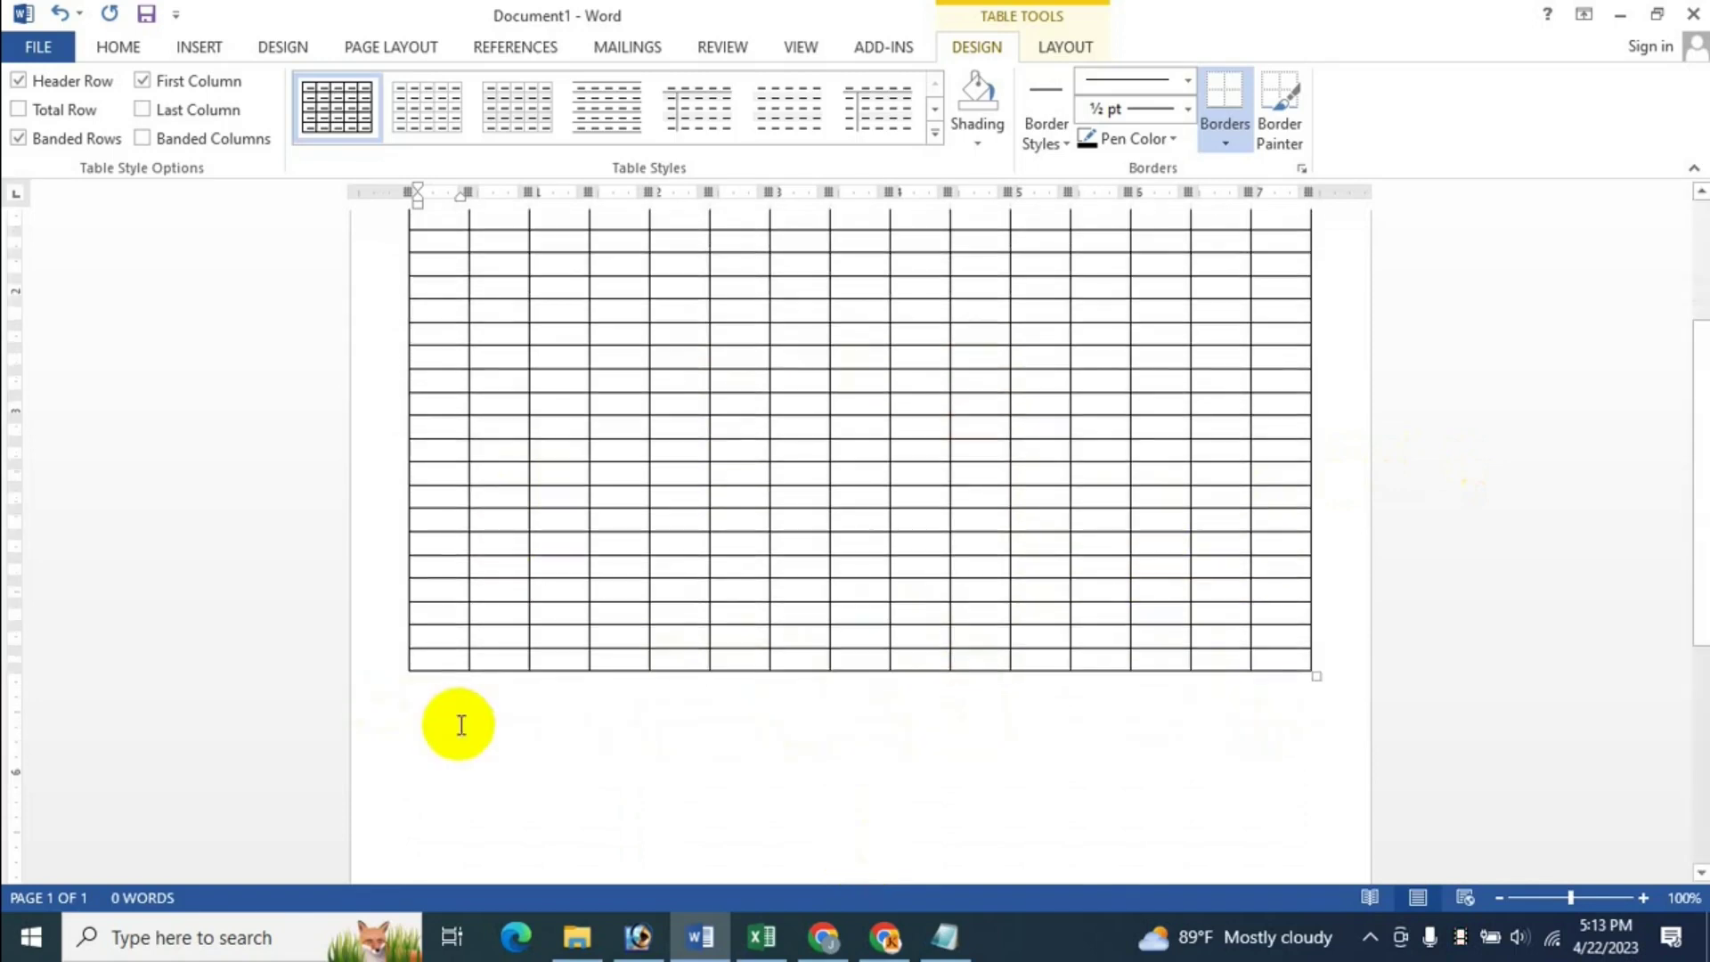
pyautogui.click(447, 721)
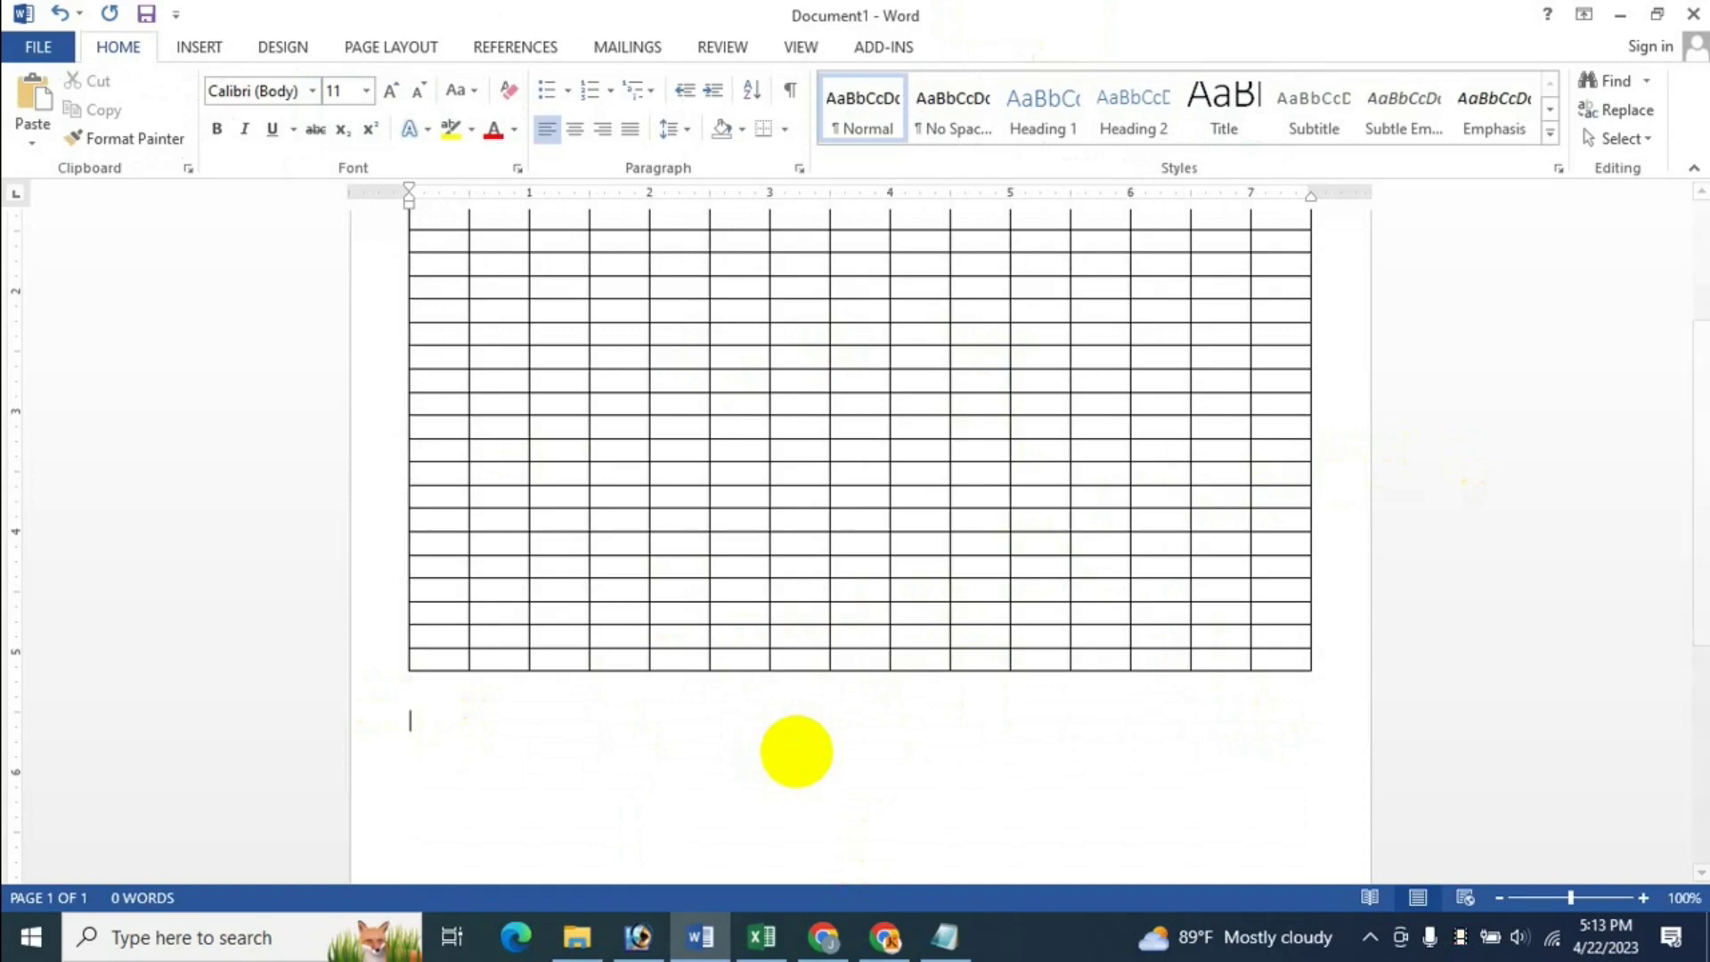
# Step: Choose Draw Table and draw a table outline below the 15x20 grid
pyautogui.click(200, 42)
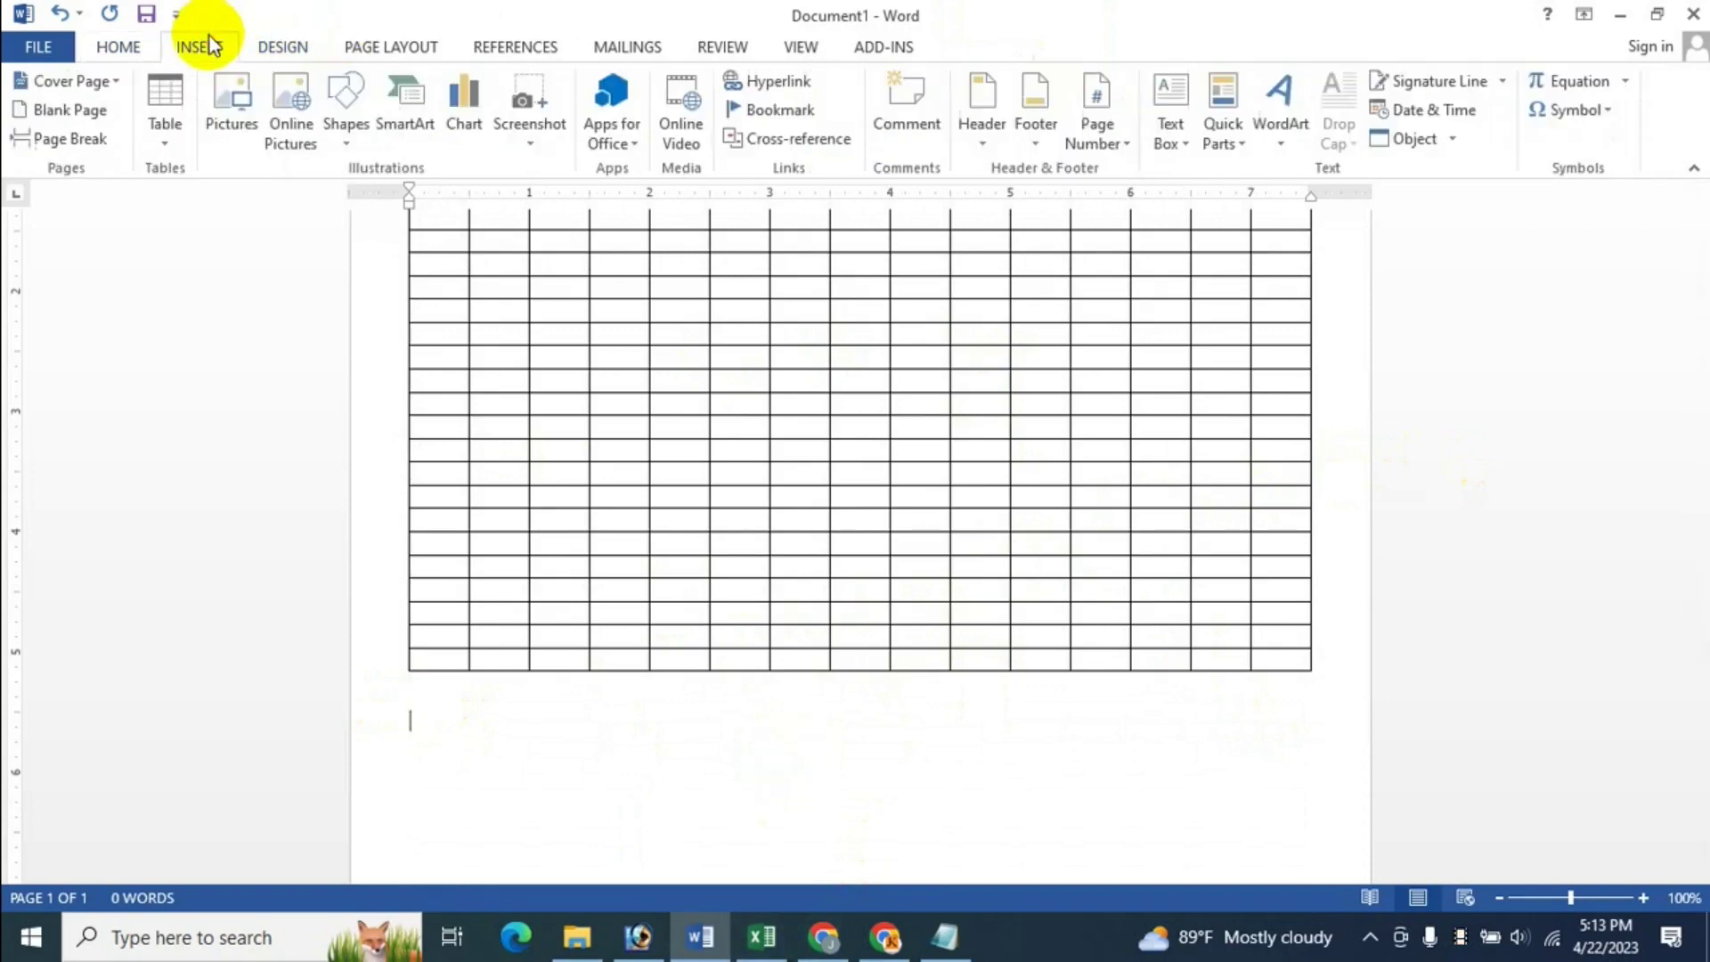
pyautogui.click(159, 149)
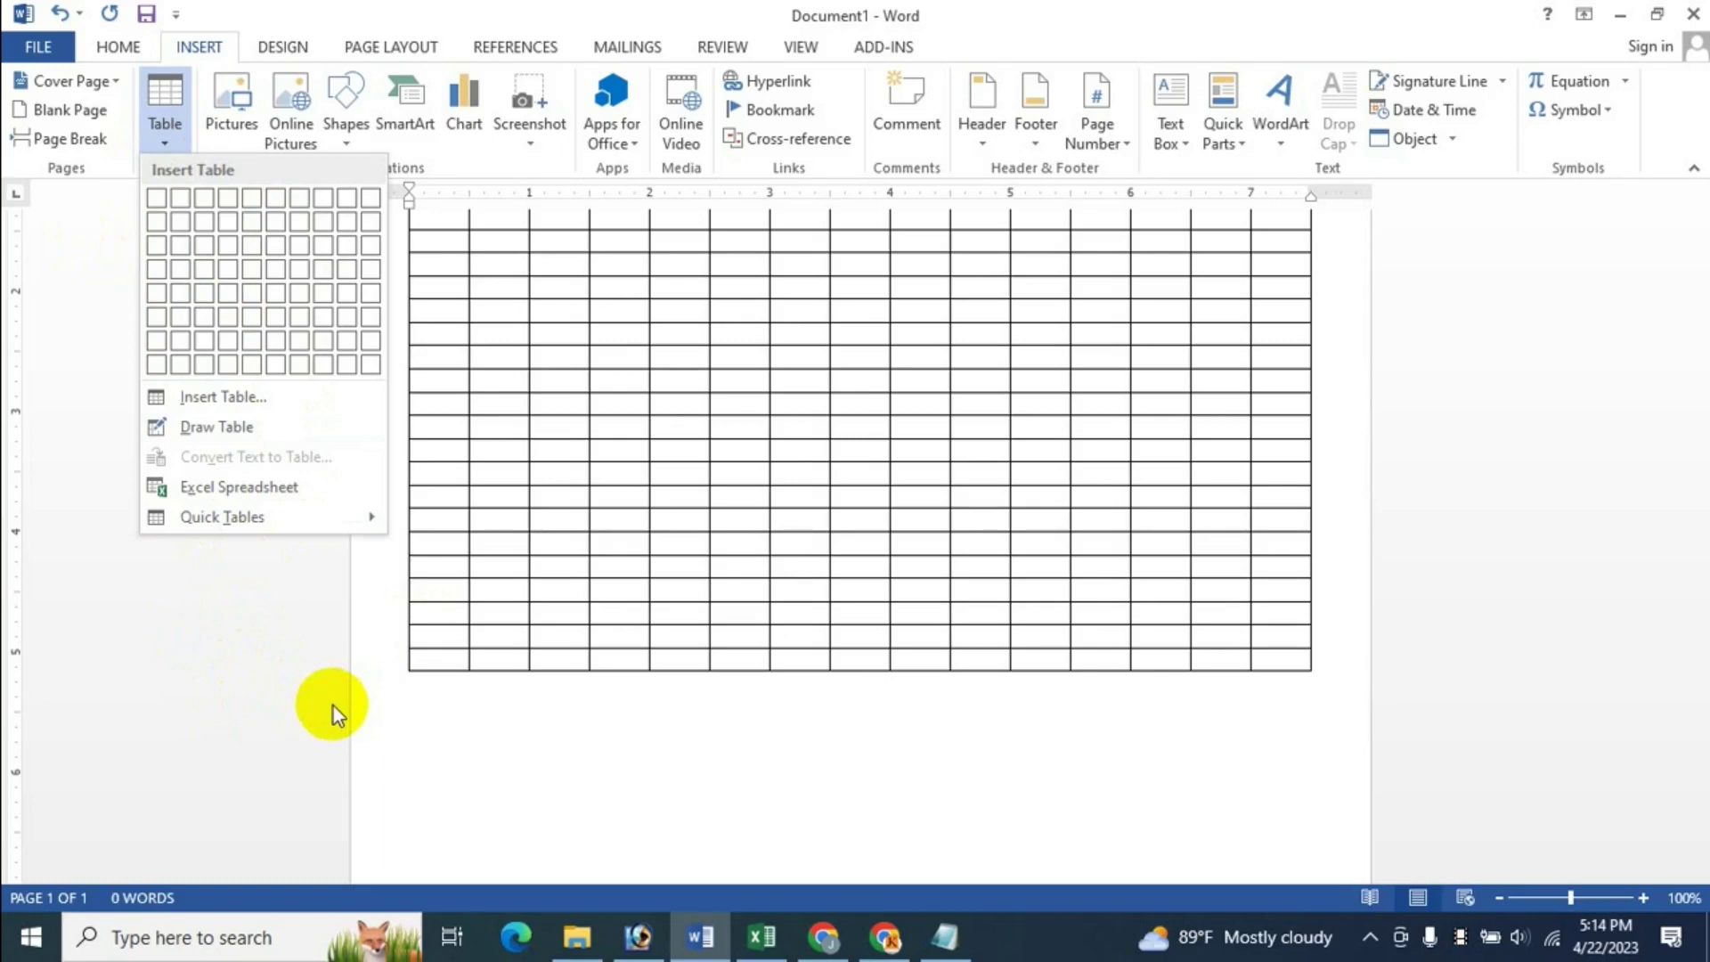
pyautogui.click(239, 429)
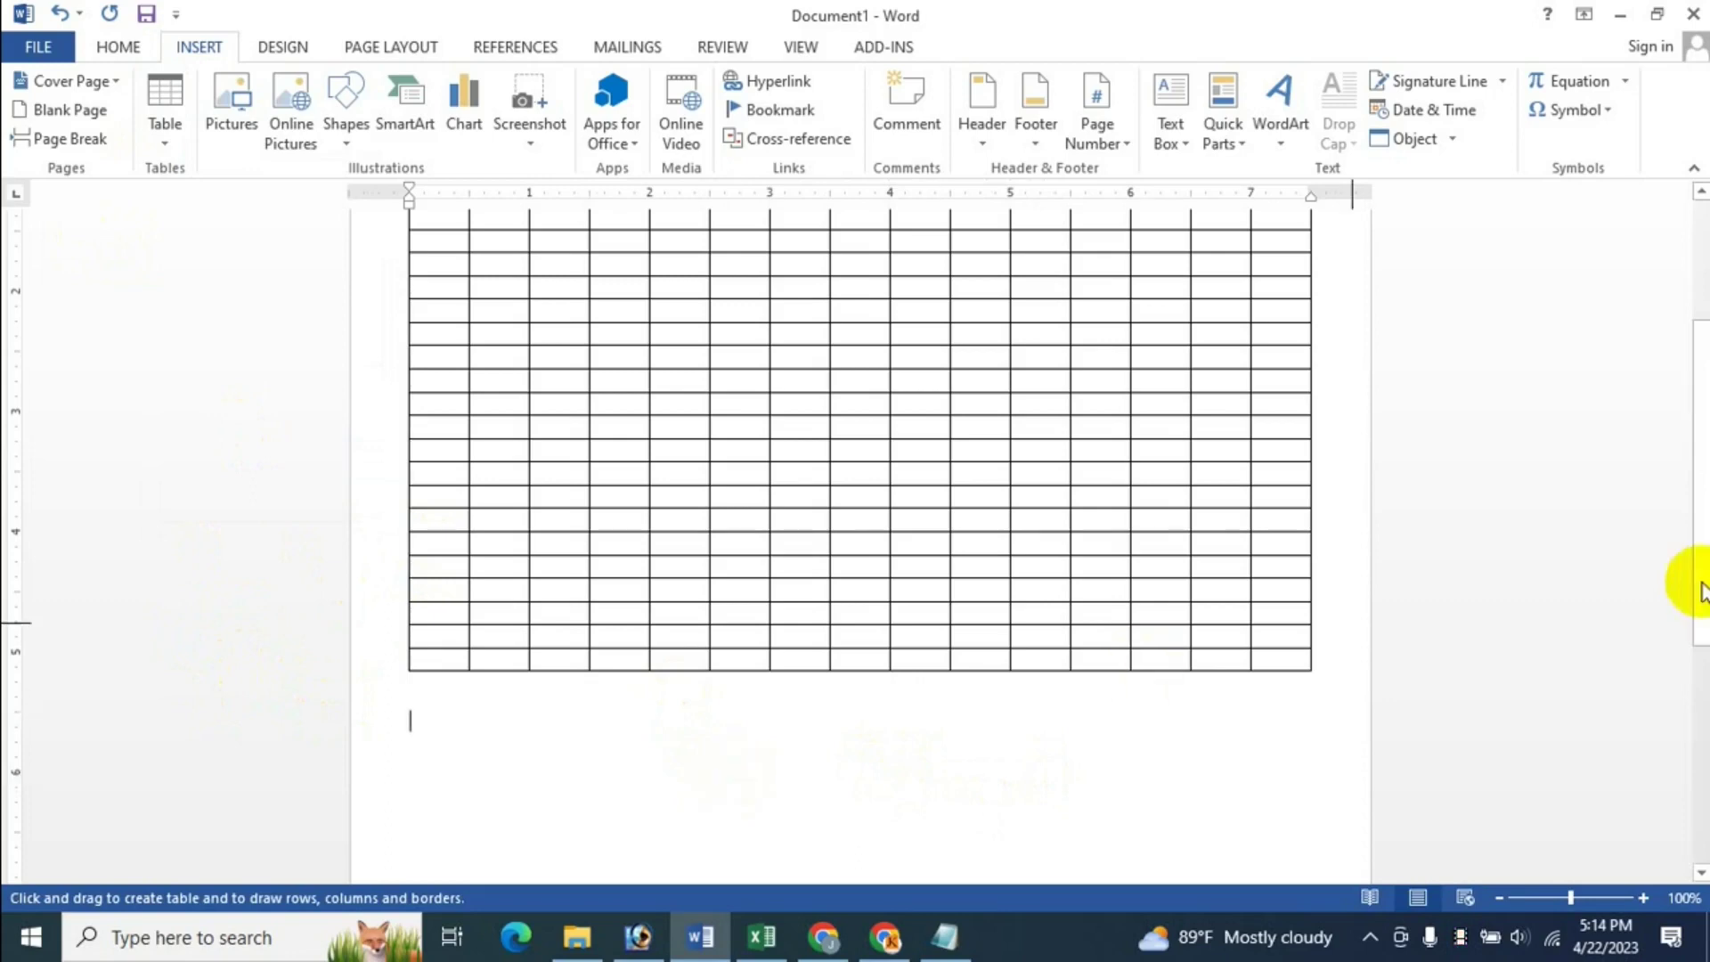
pyautogui.scroll(-3, 935, 624)
pyautogui.scroll(-3, 853, 679)
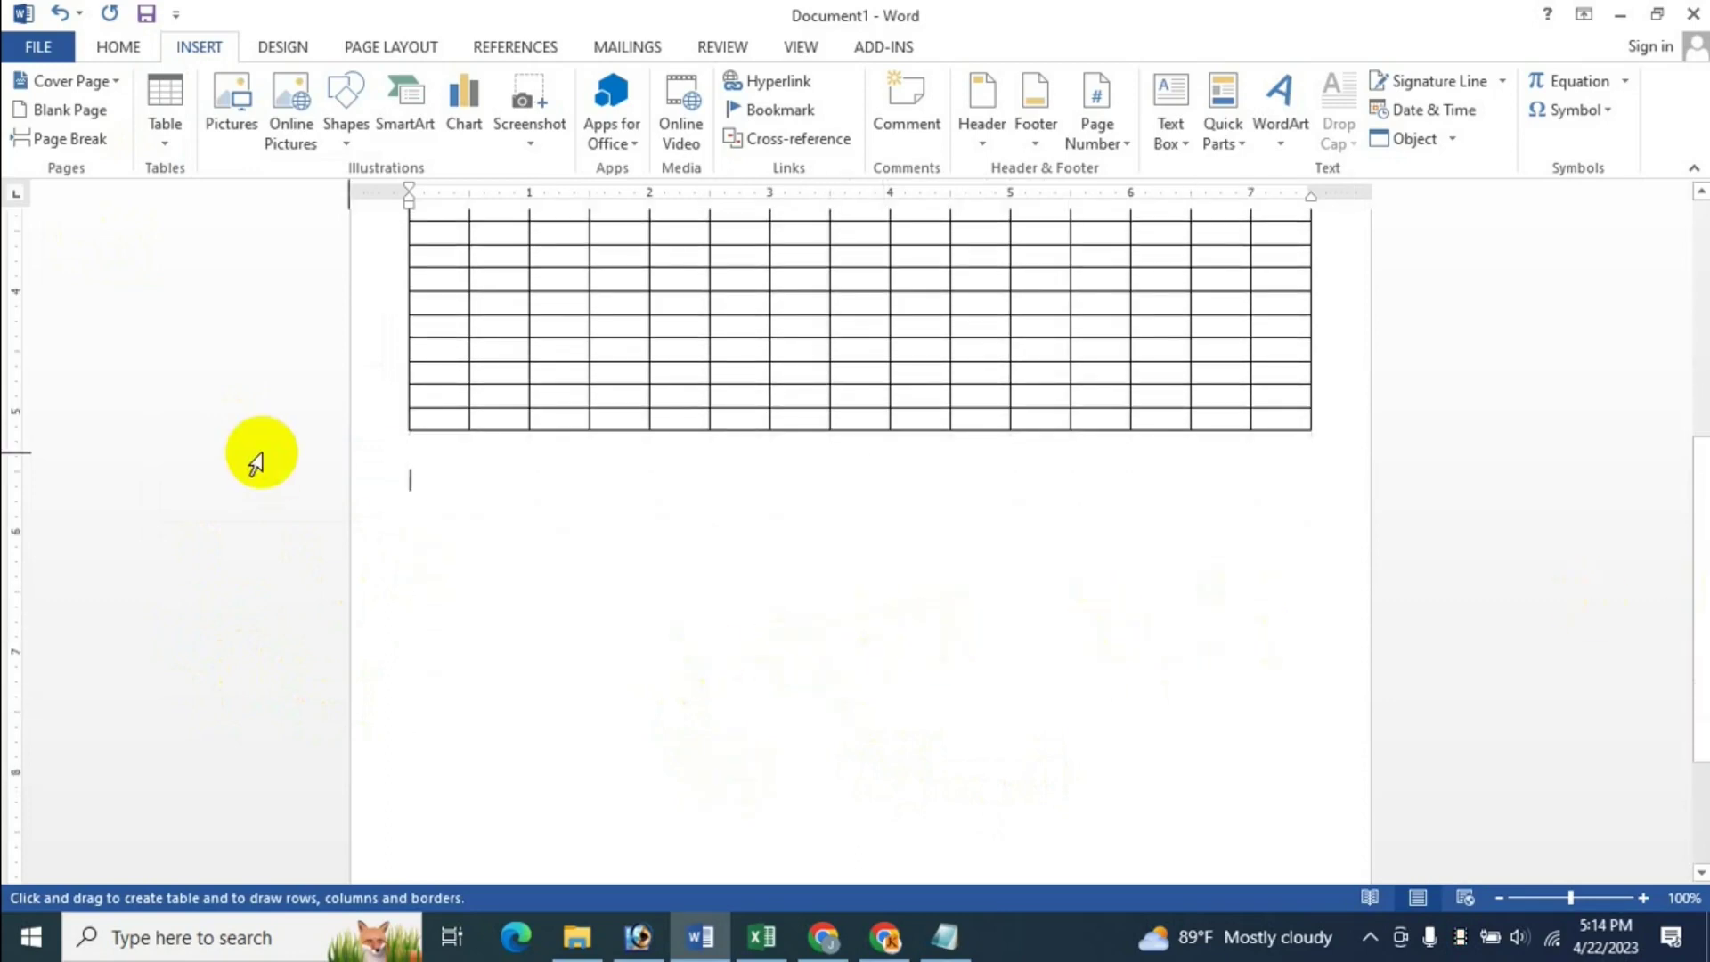
pyautogui.moveTo(402, 497)
pyautogui.mouseDown()
pyautogui.moveTo(1053, 679)
pyautogui.moveTo(1253, 682)
pyautogui.mouseUp()
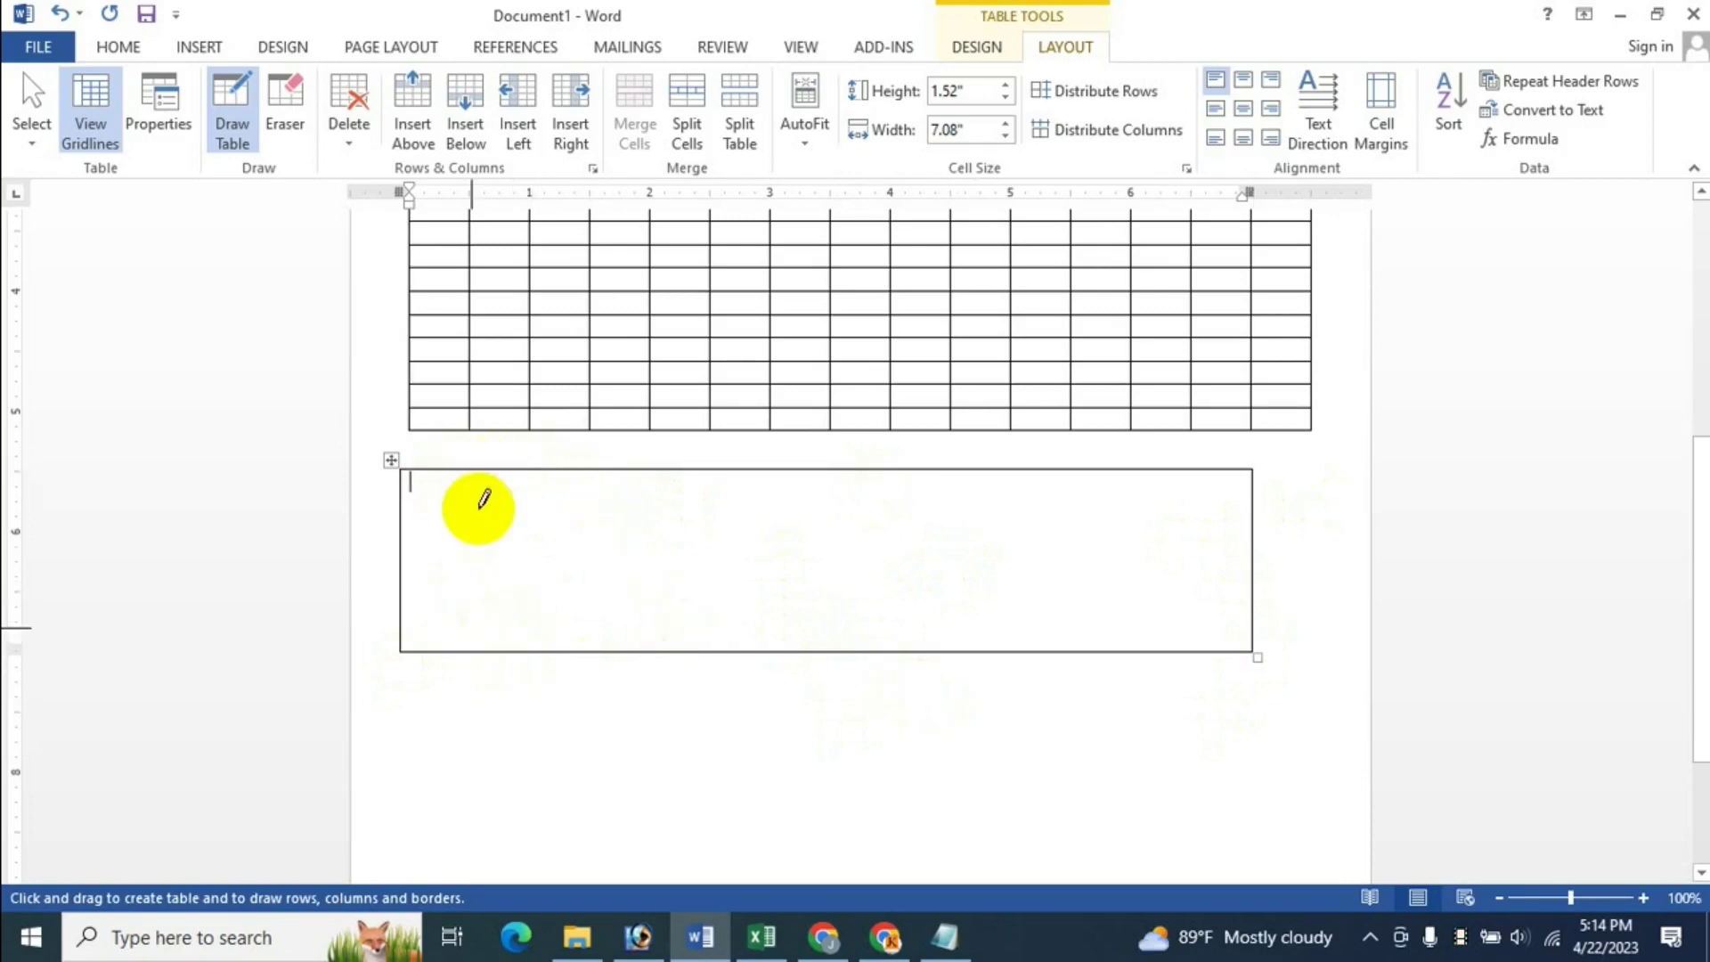
# Step: Draw vertical and horizontal borders inside it, forming eight columns and uneven rows
pyautogui.moveTo(492, 470); pyautogui.dragTo(488, 641)
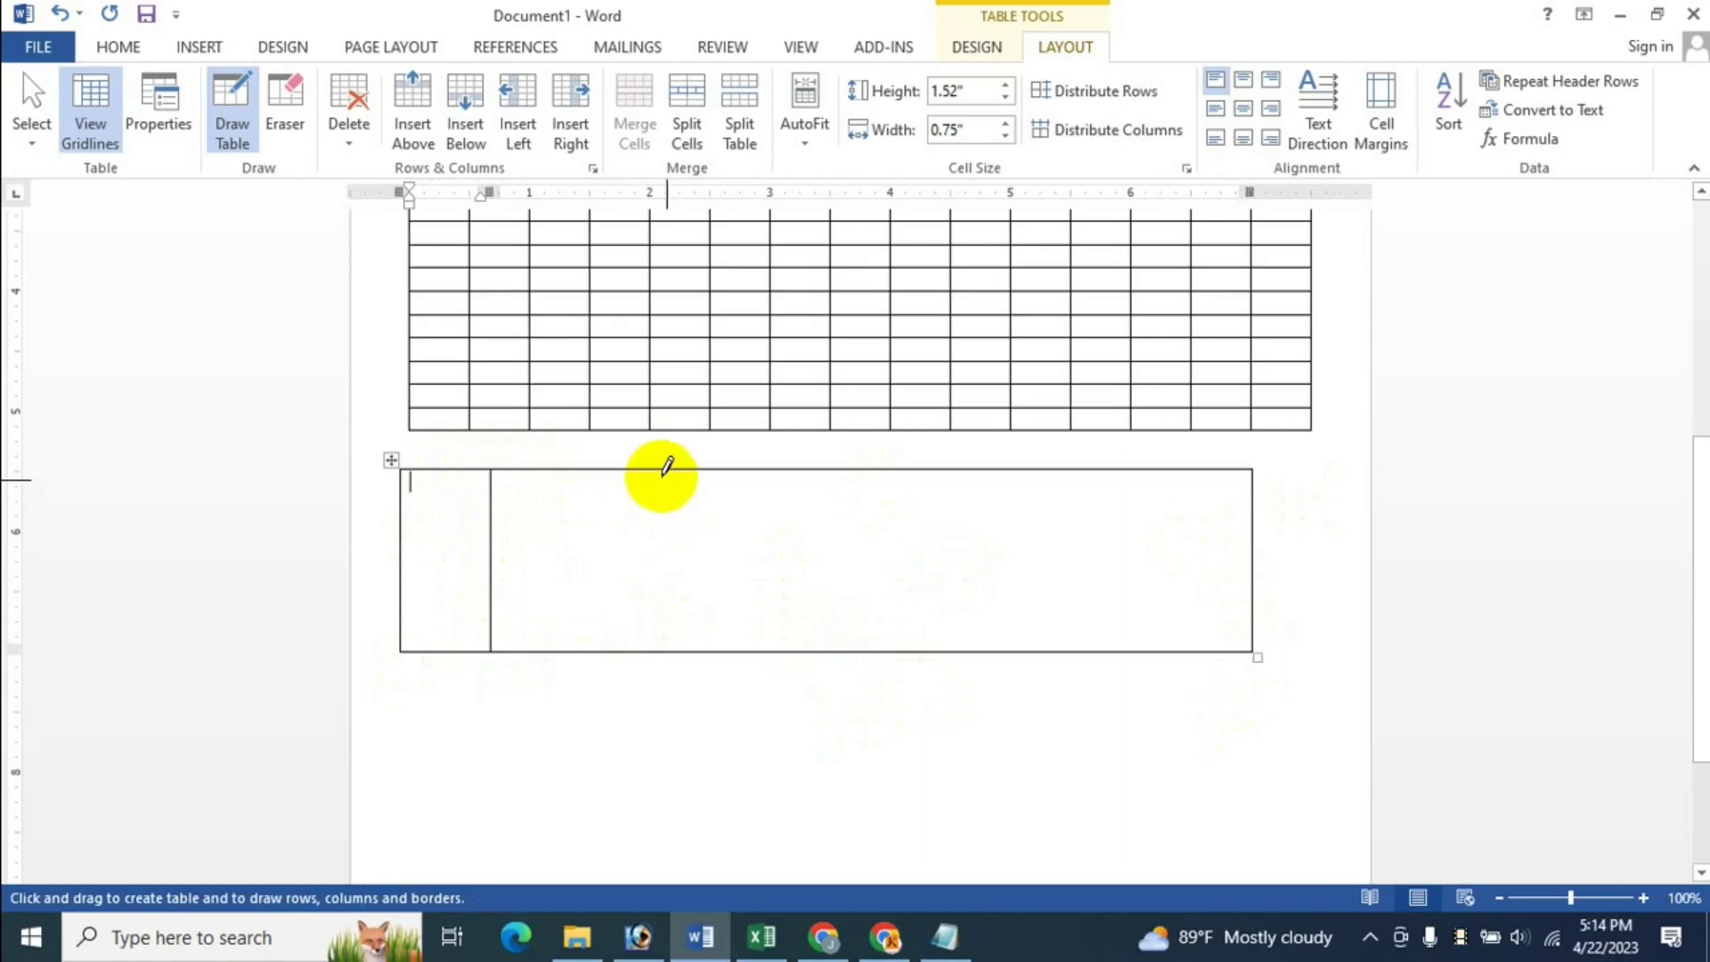
pyautogui.moveTo(657, 470); pyautogui.dragTo(656, 628)
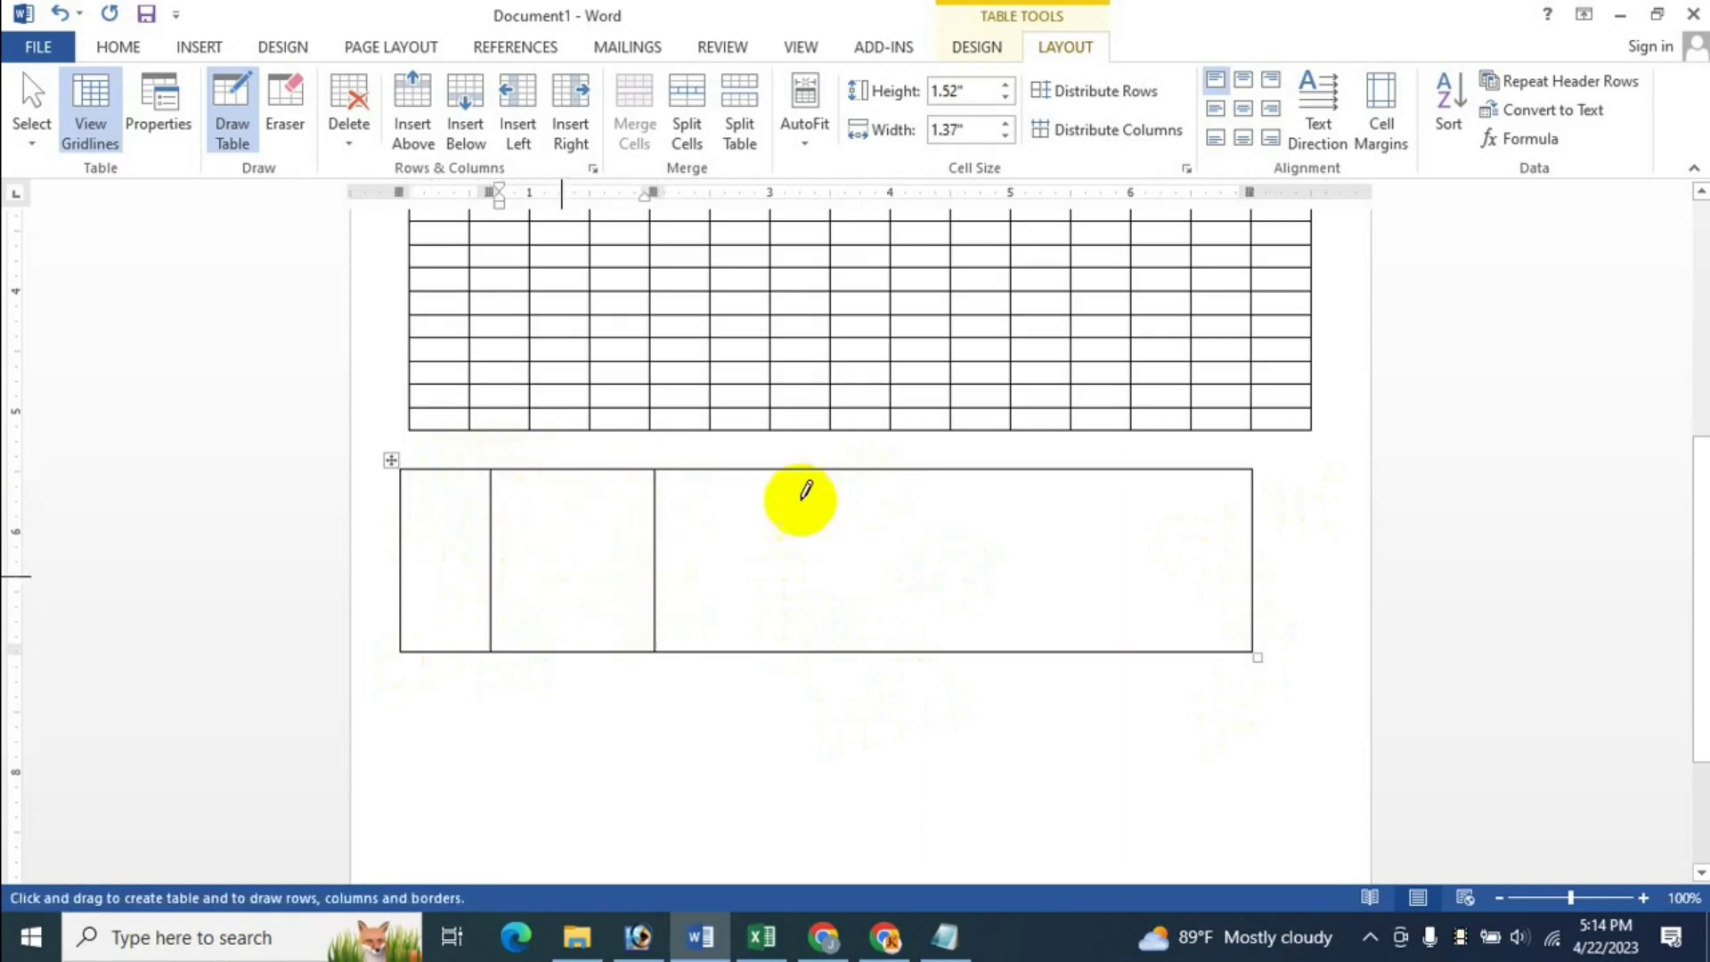
pyautogui.moveTo(739, 470); pyautogui.dragTo(738, 641)
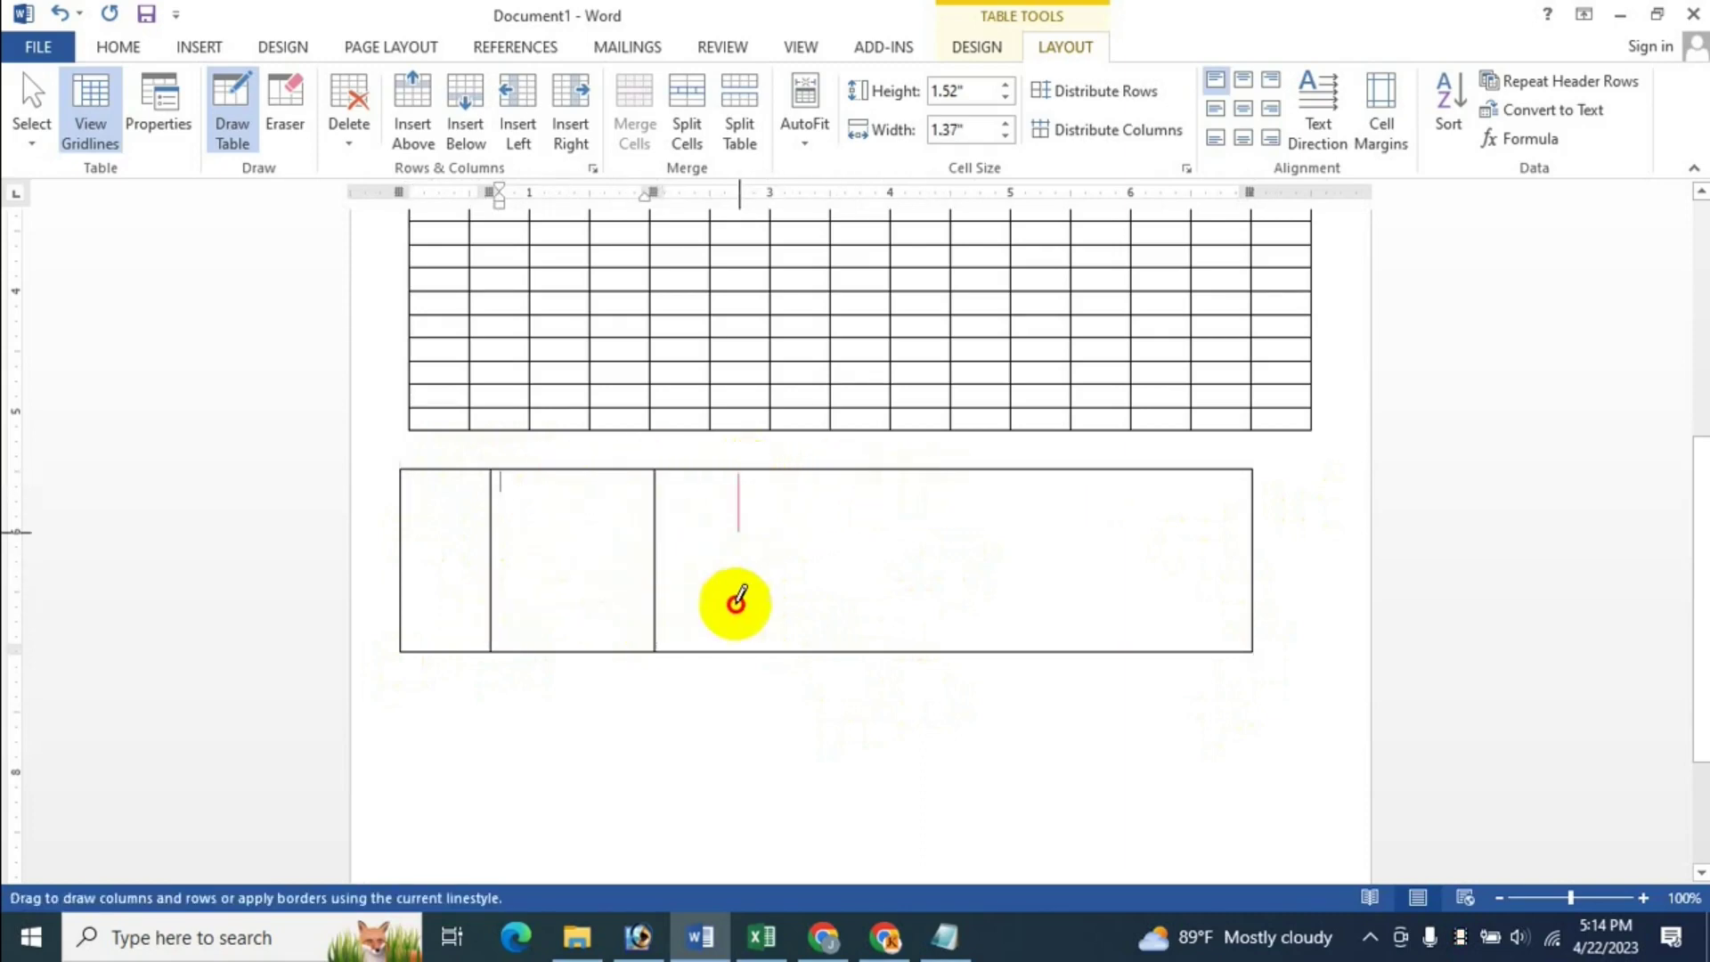
pyautogui.moveTo(822, 470); pyautogui.dragTo(820, 627)
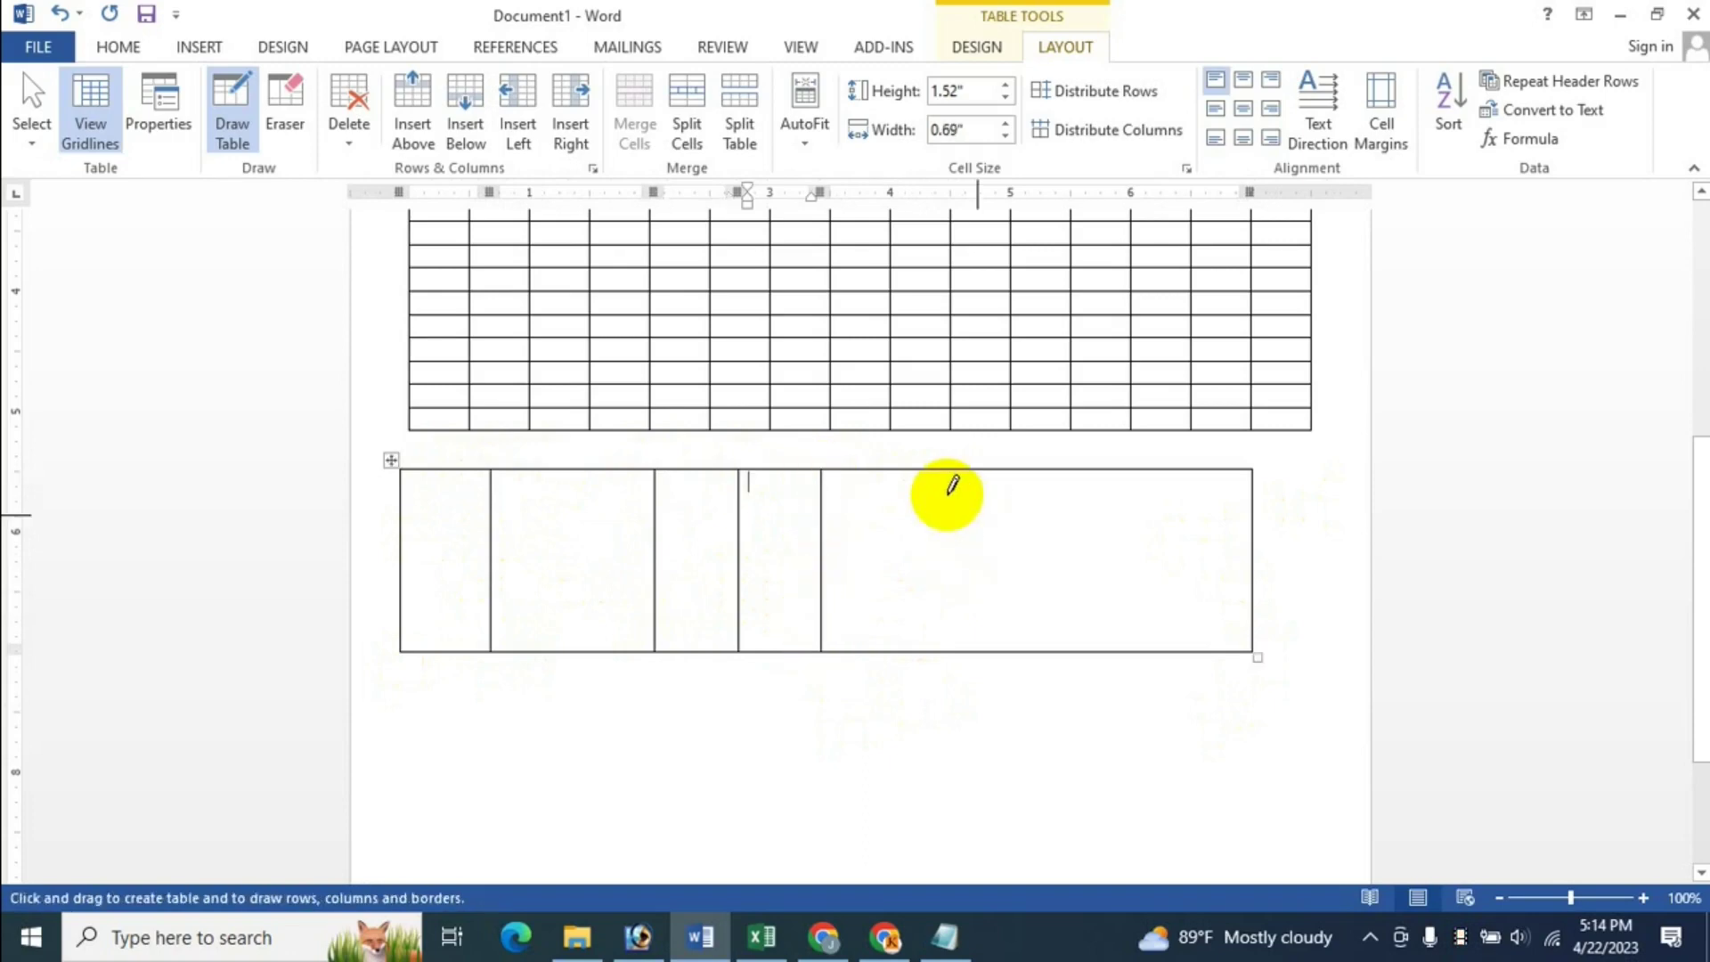
pyautogui.moveTo(936, 472); pyautogui.dragTo(935, 632)
pyautogui.moveTo(1051, 470); pyautogui.dragTo(1042, 648)
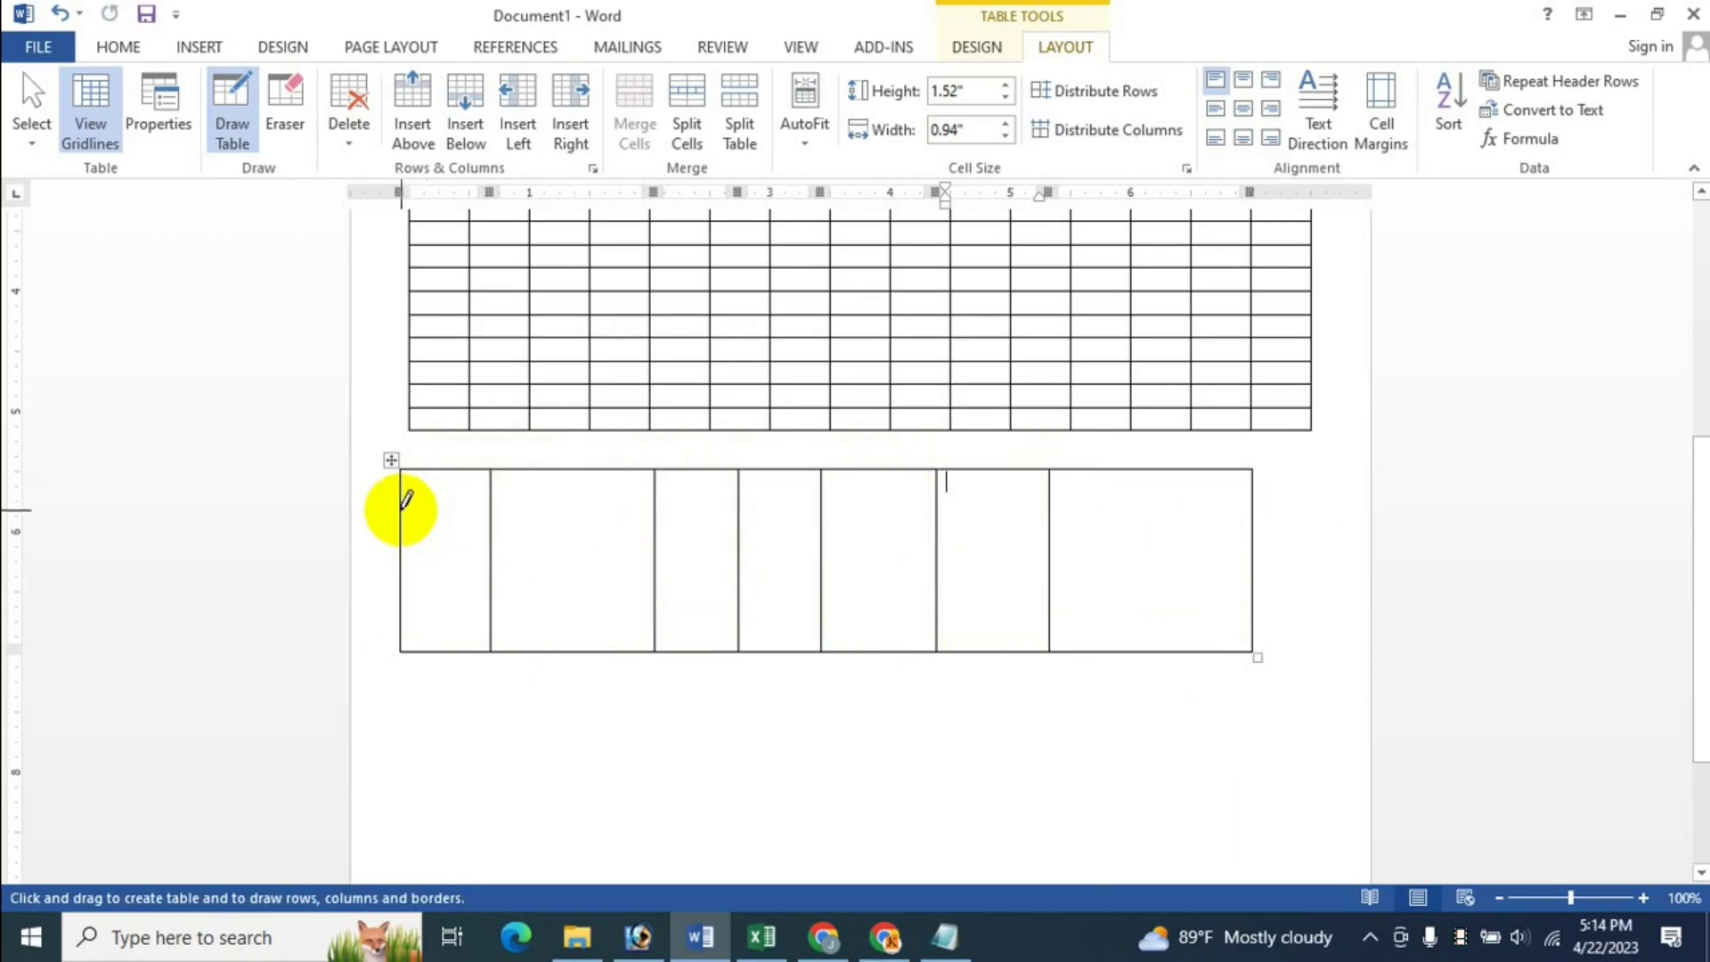
pyautogui.moveTo(400, 509); pyautogui.dragTo(1095, 510)
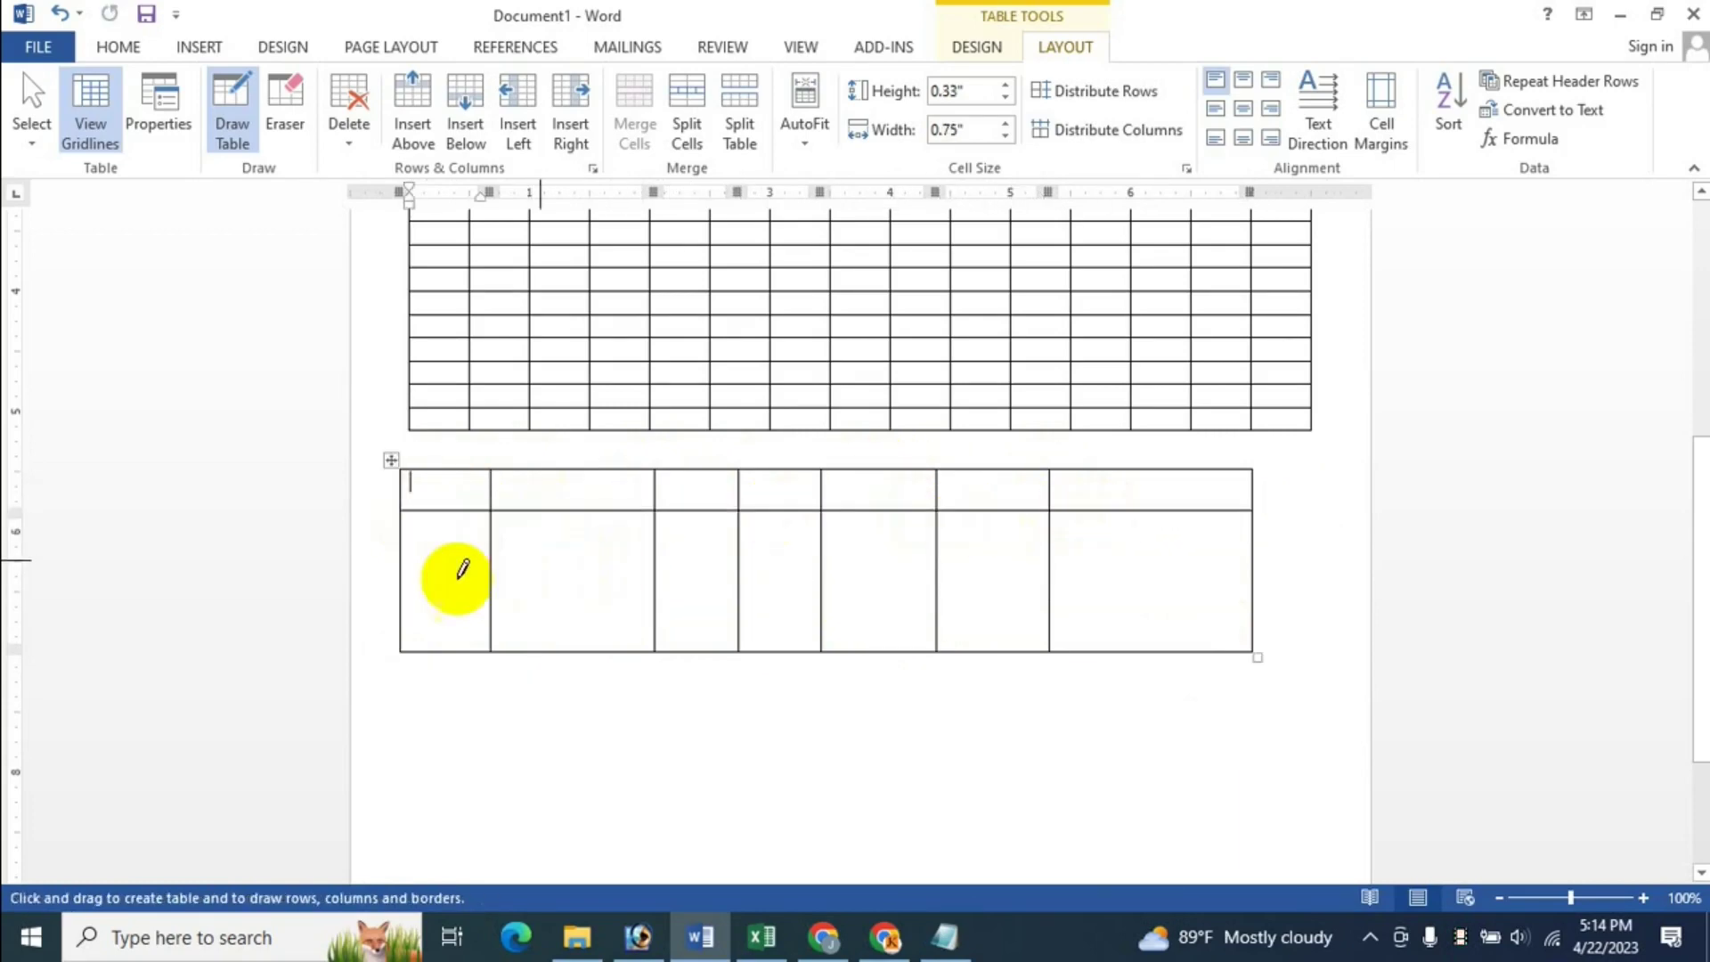
pyautogui.moveTo(405, 555); pyautogui.dragTo(1163, 555)
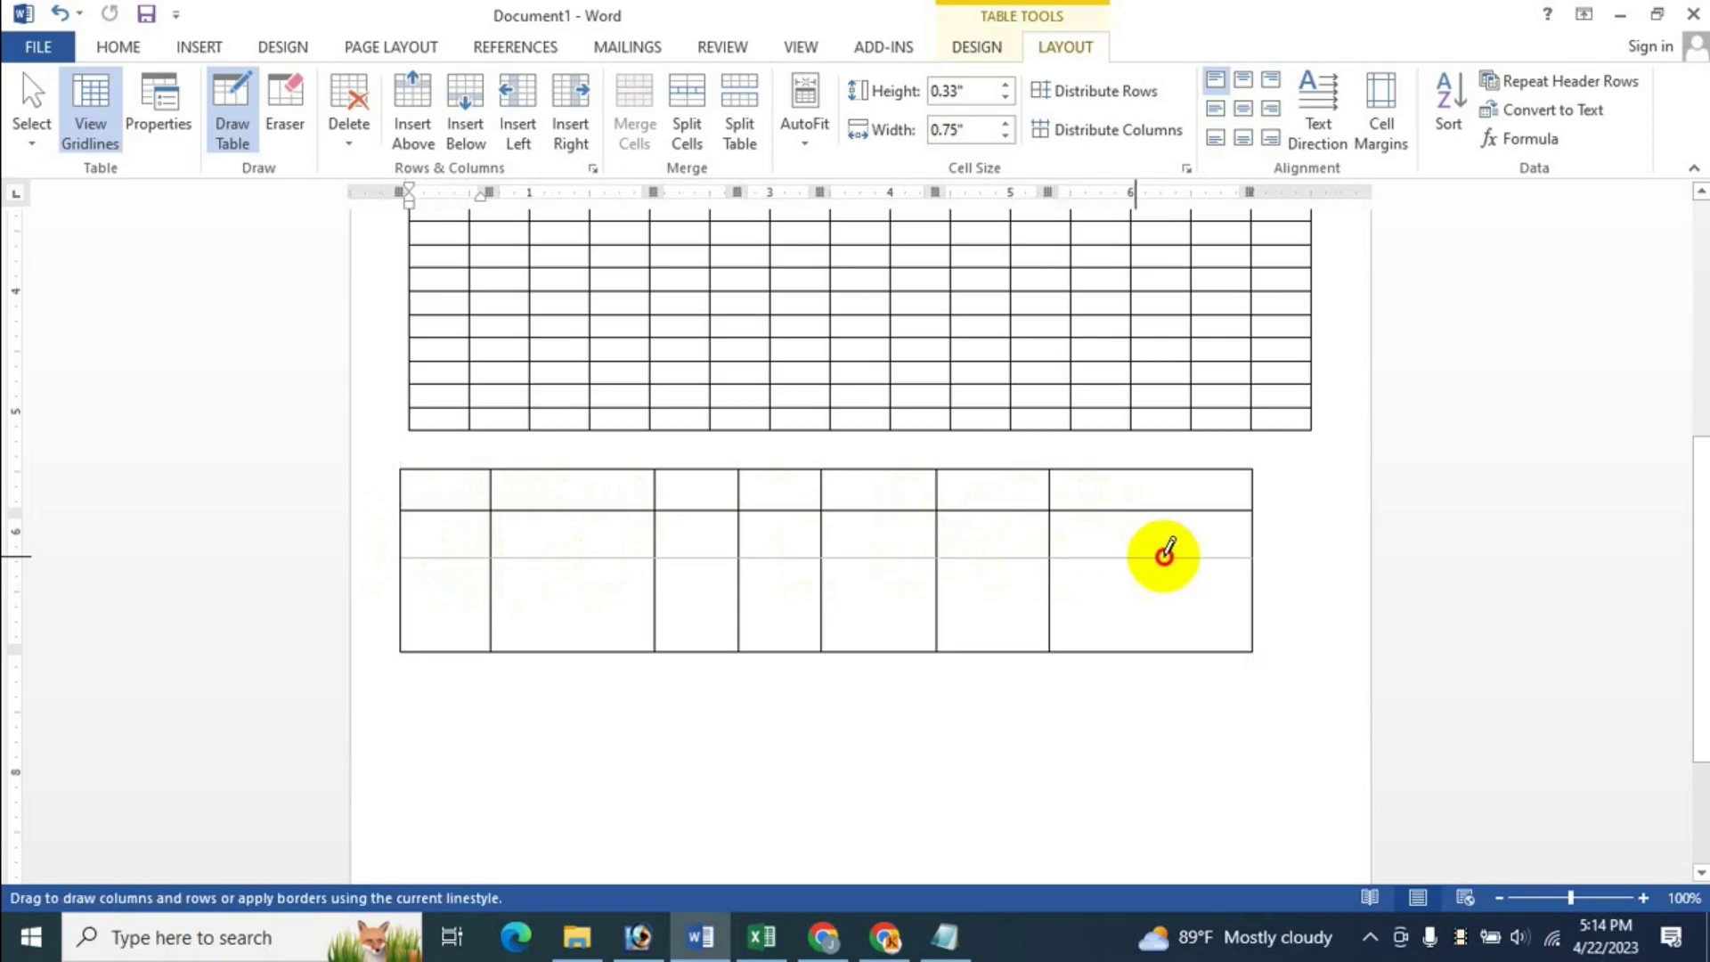
pyautogui.moveTo(409, 598); pyautogui.dragTo(899, 598)
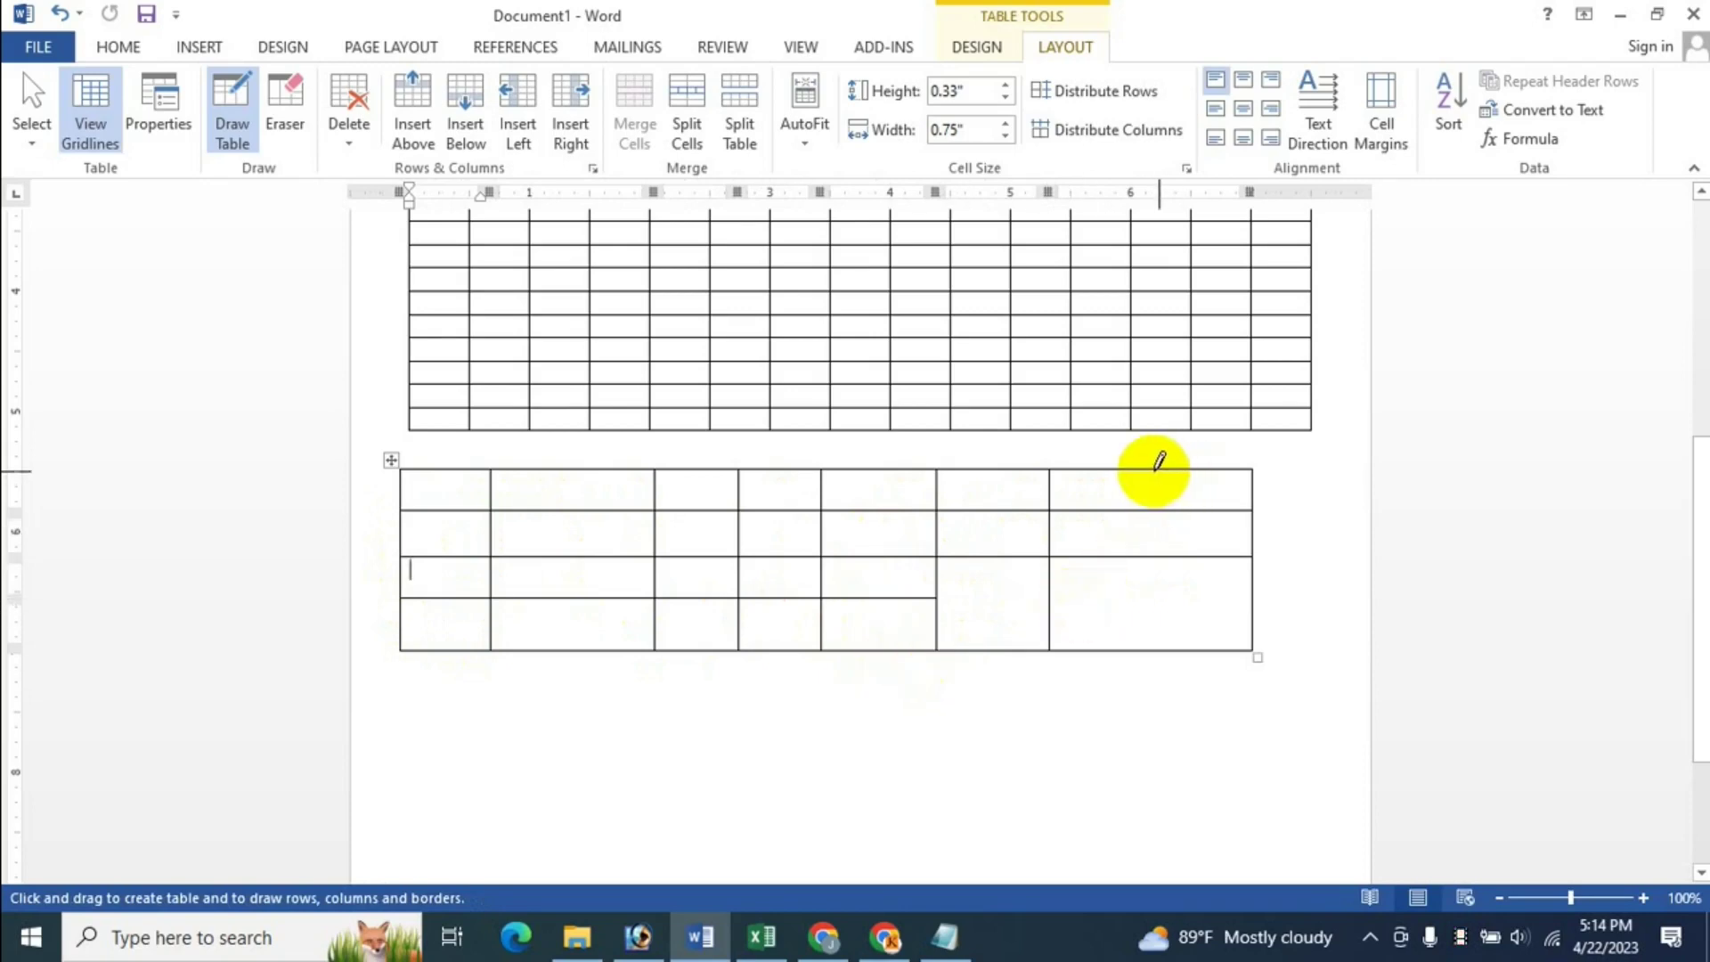
pyautogui.moveTo(1152, 469); pyautogui.dragTo(1152, 649)
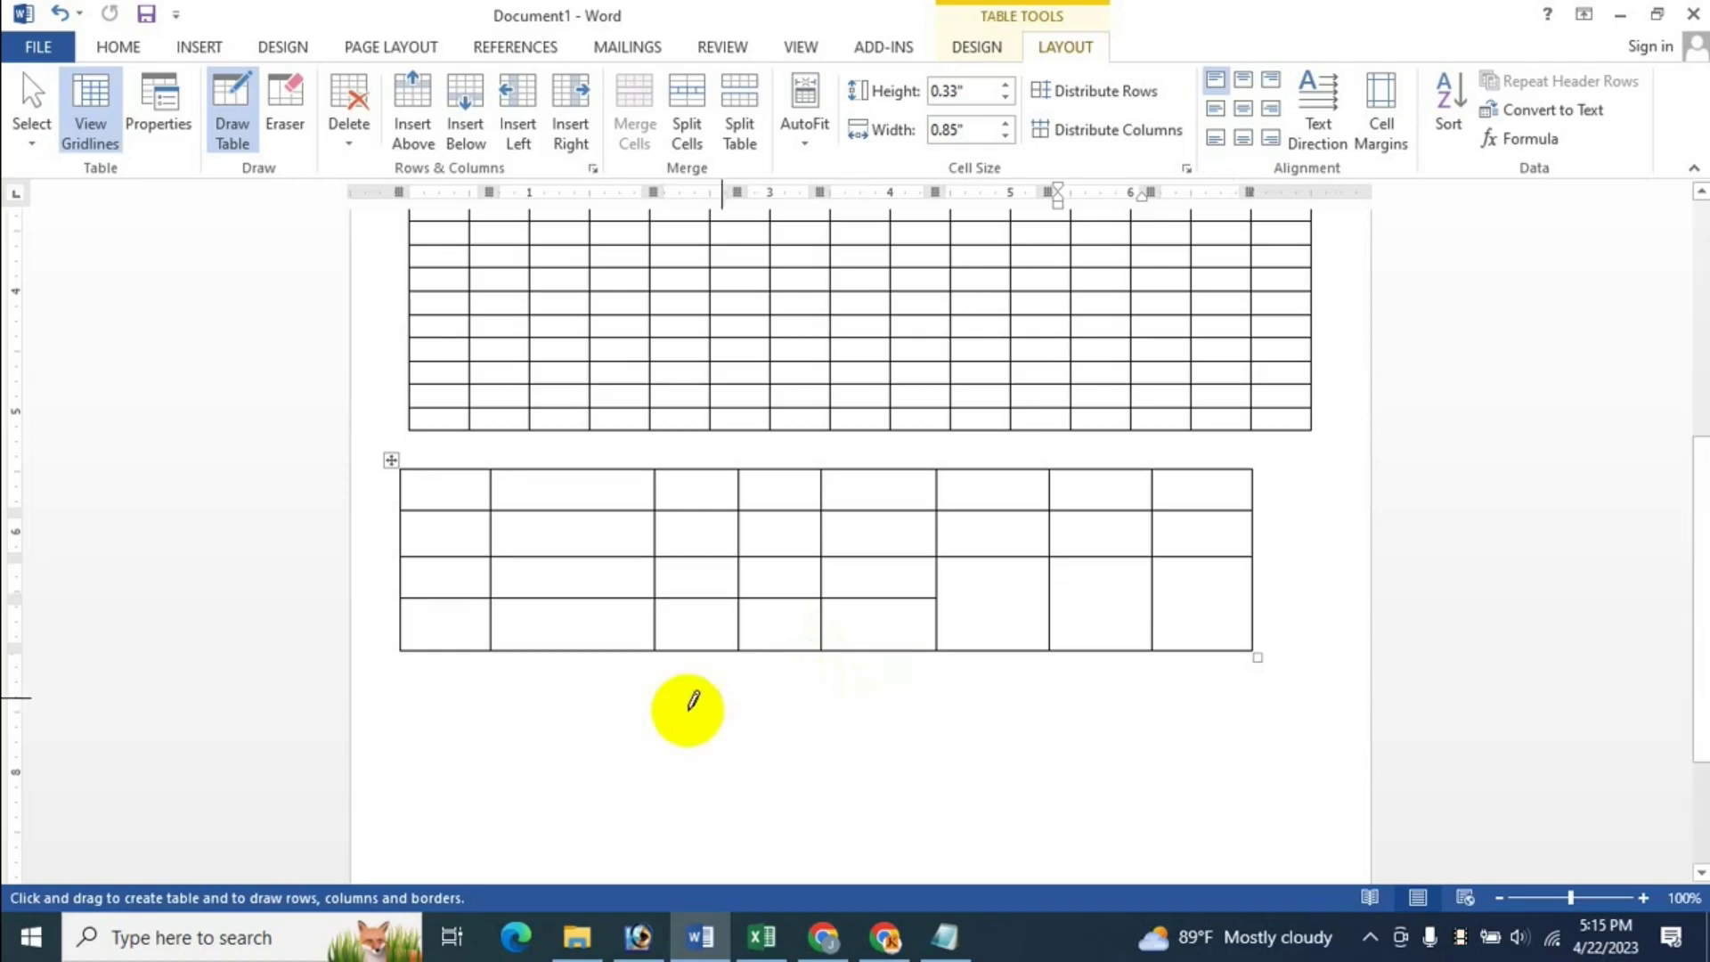
# Step: Finish drawing the table and open the Insert tab's Table menu
pyautogui.click(234, 143)
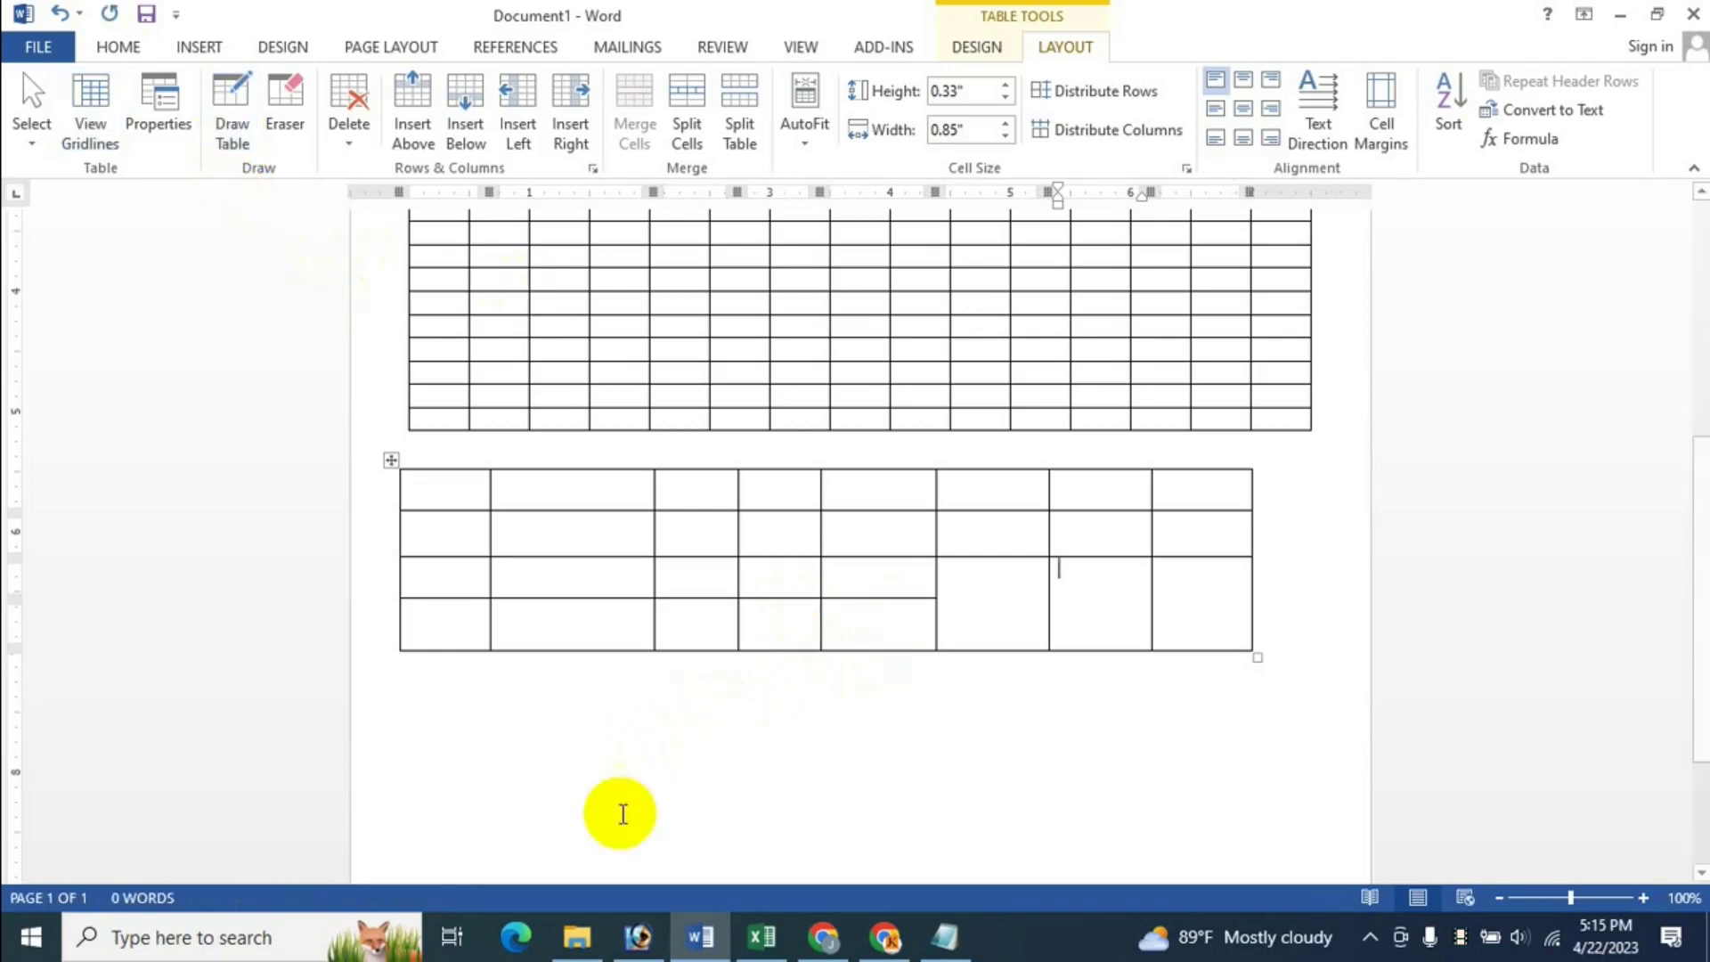
pyautogui.click(508, 693)
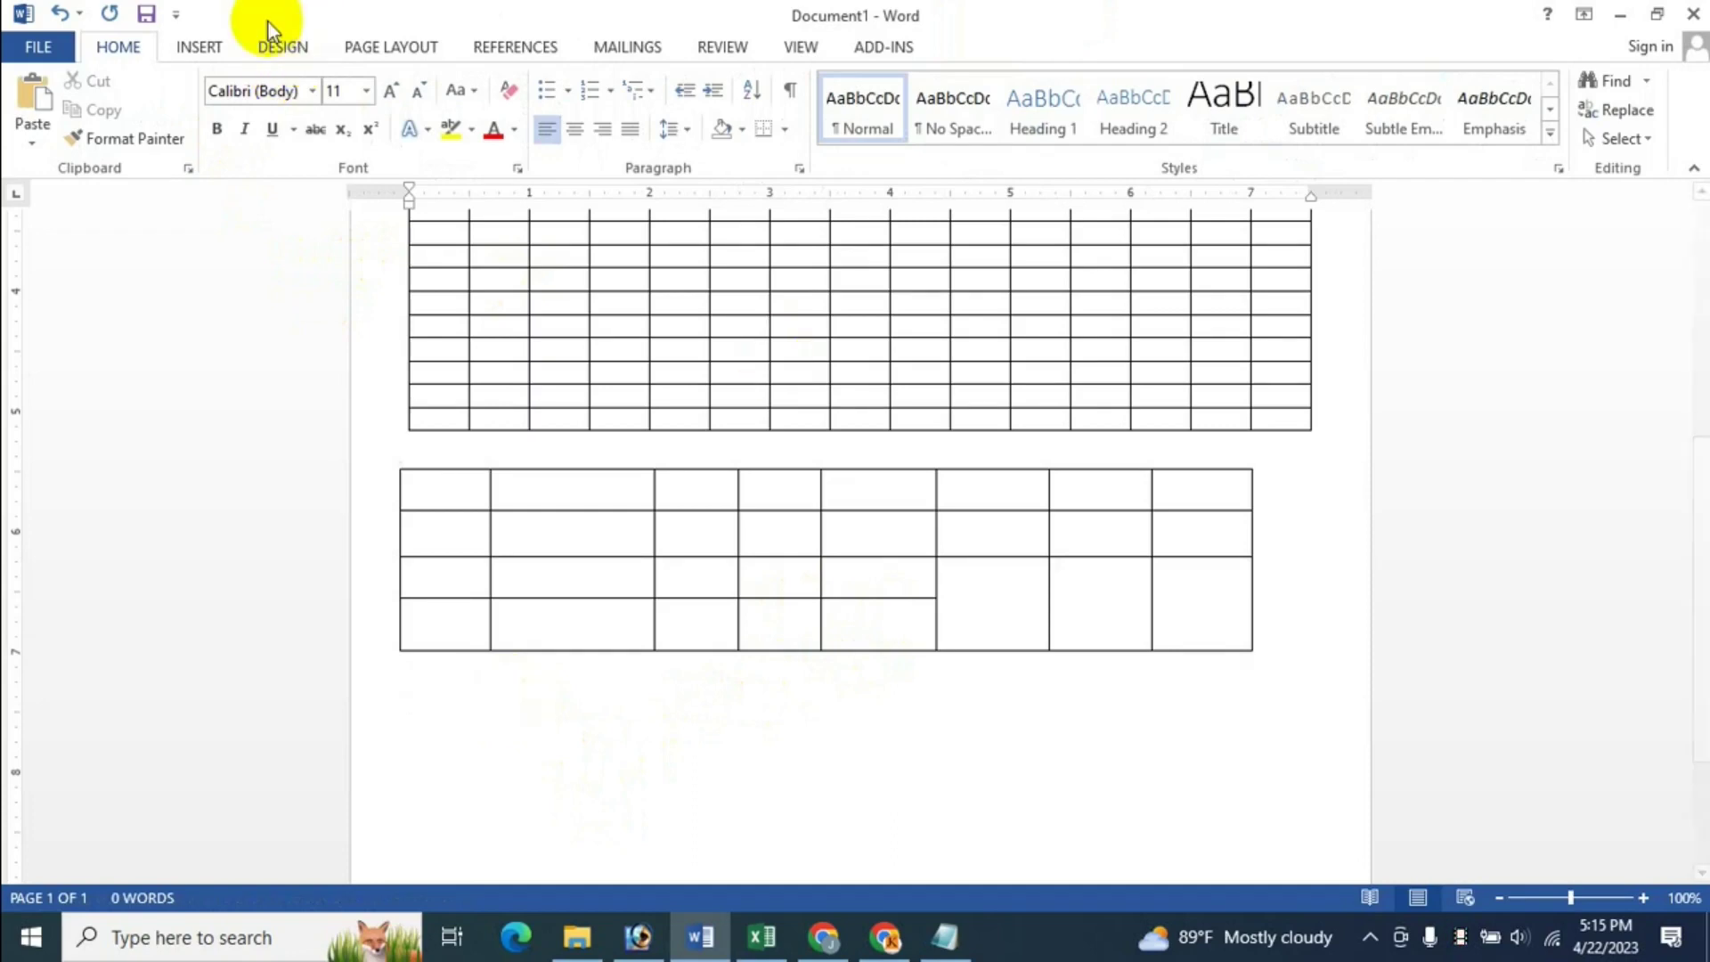
pyautogui.click(198, 47)
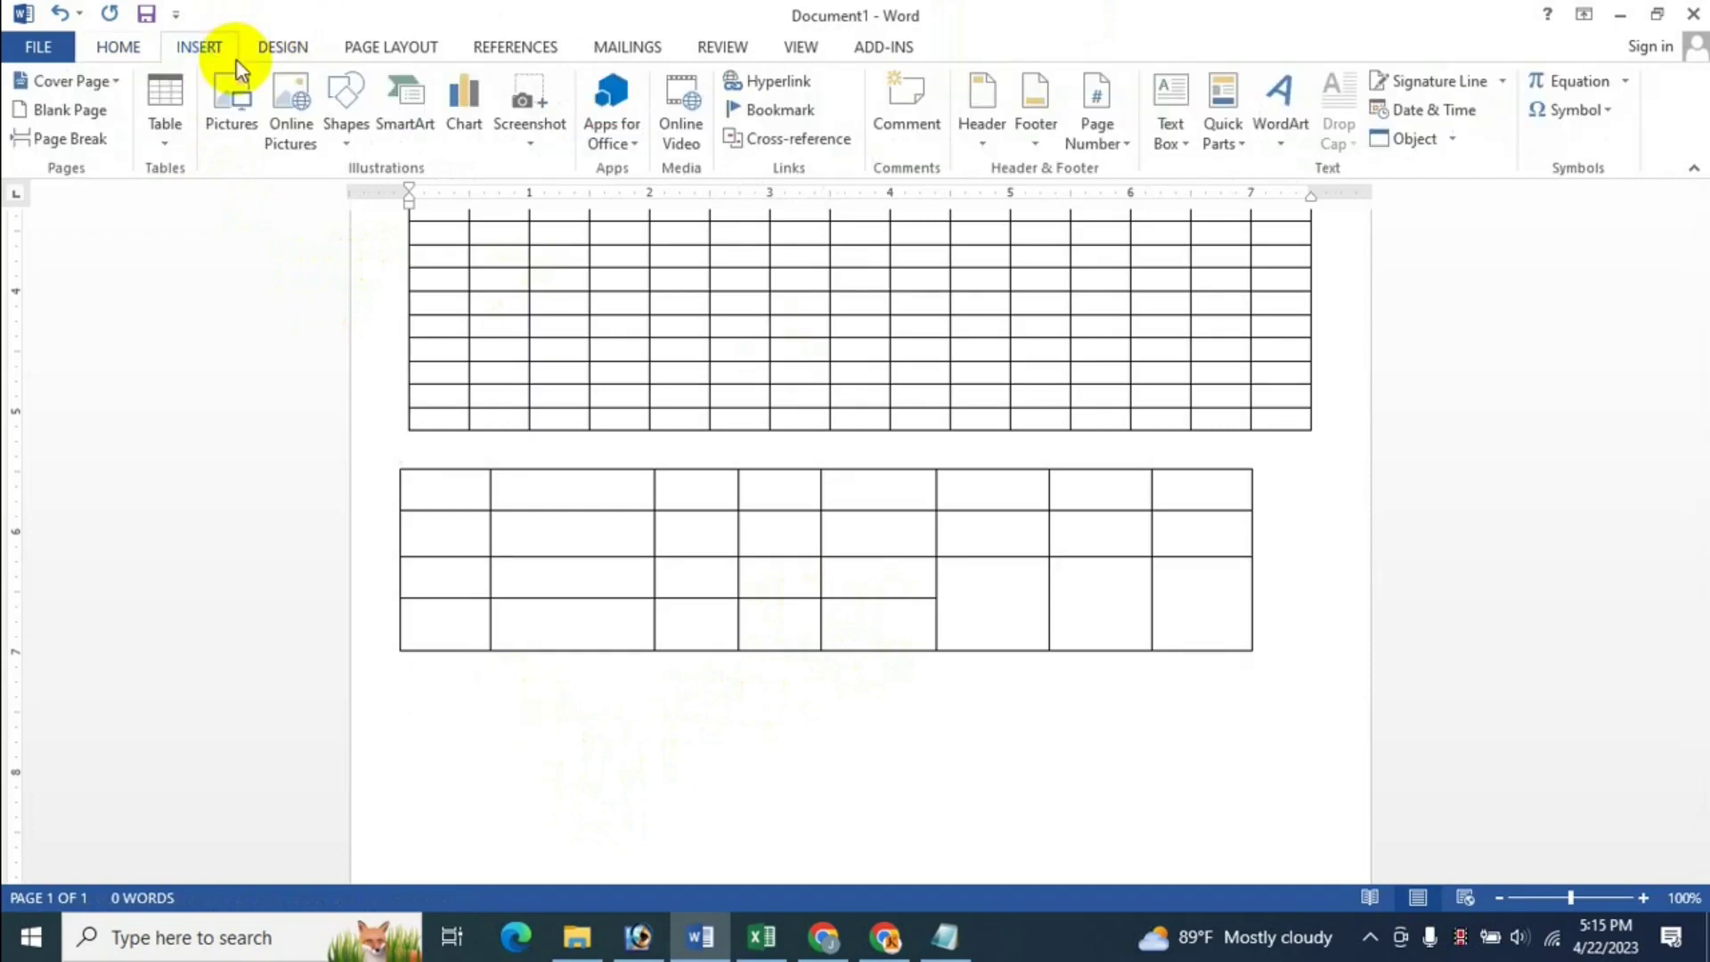
pyautogui.click(166, 147)
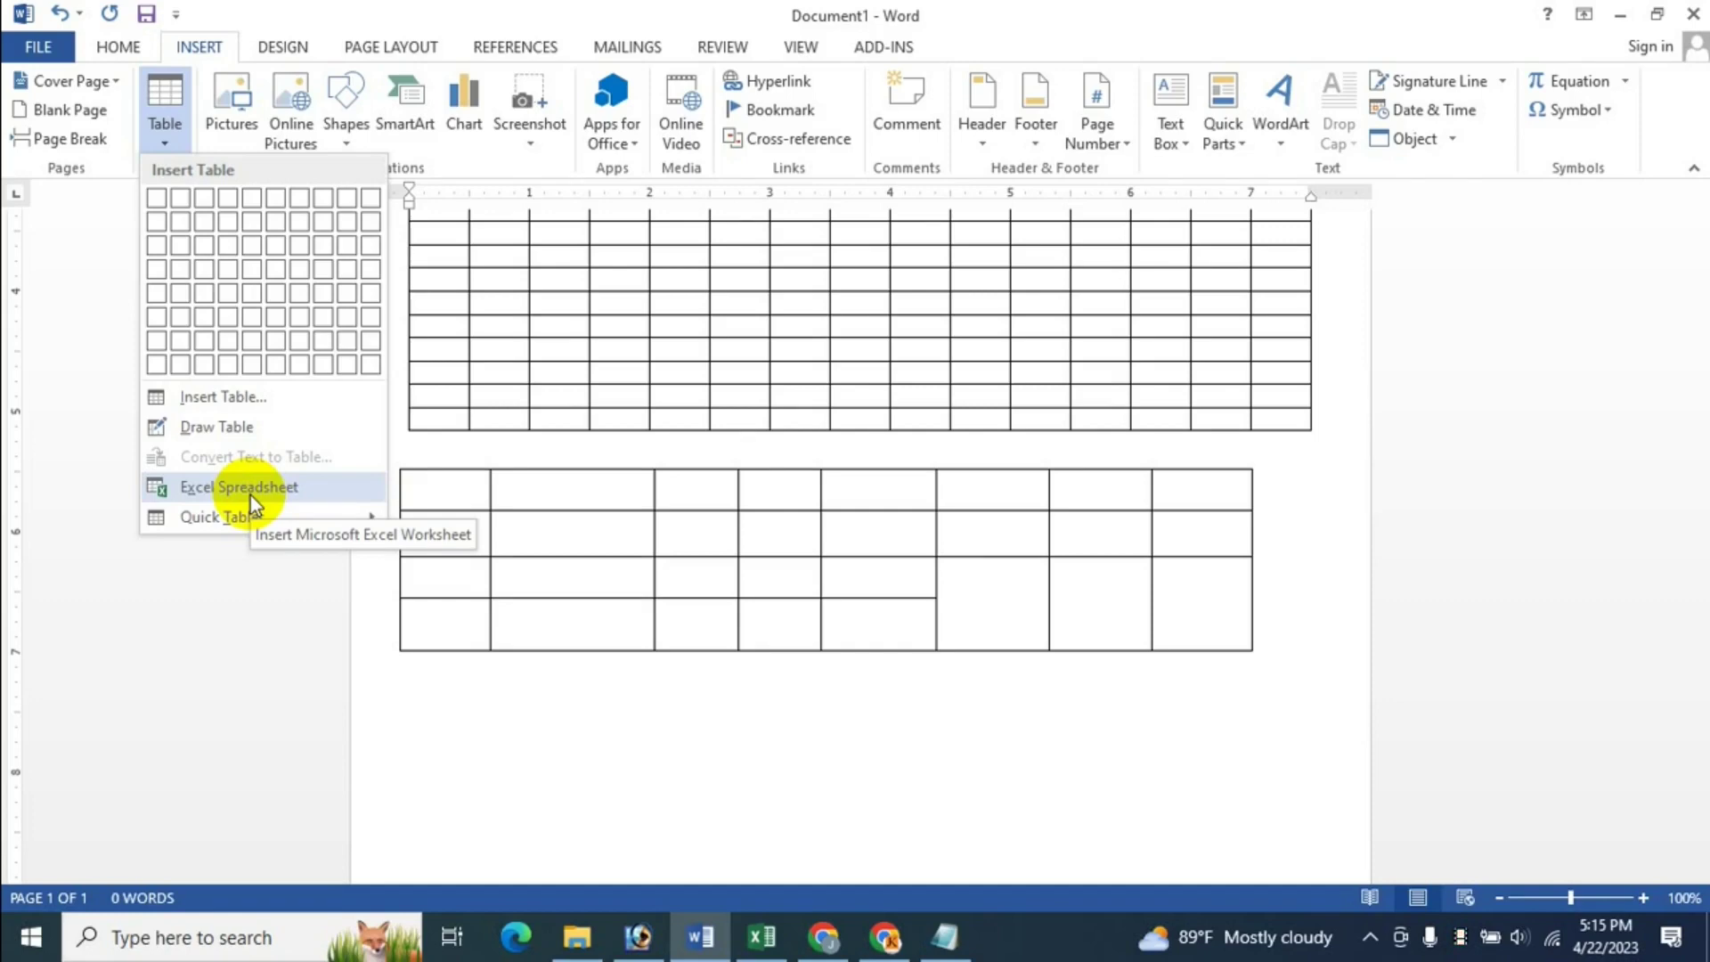
# Step: Embed an Excel spreadsheet and enlarge it to show columns through K
pyautogui.click(265, 487)
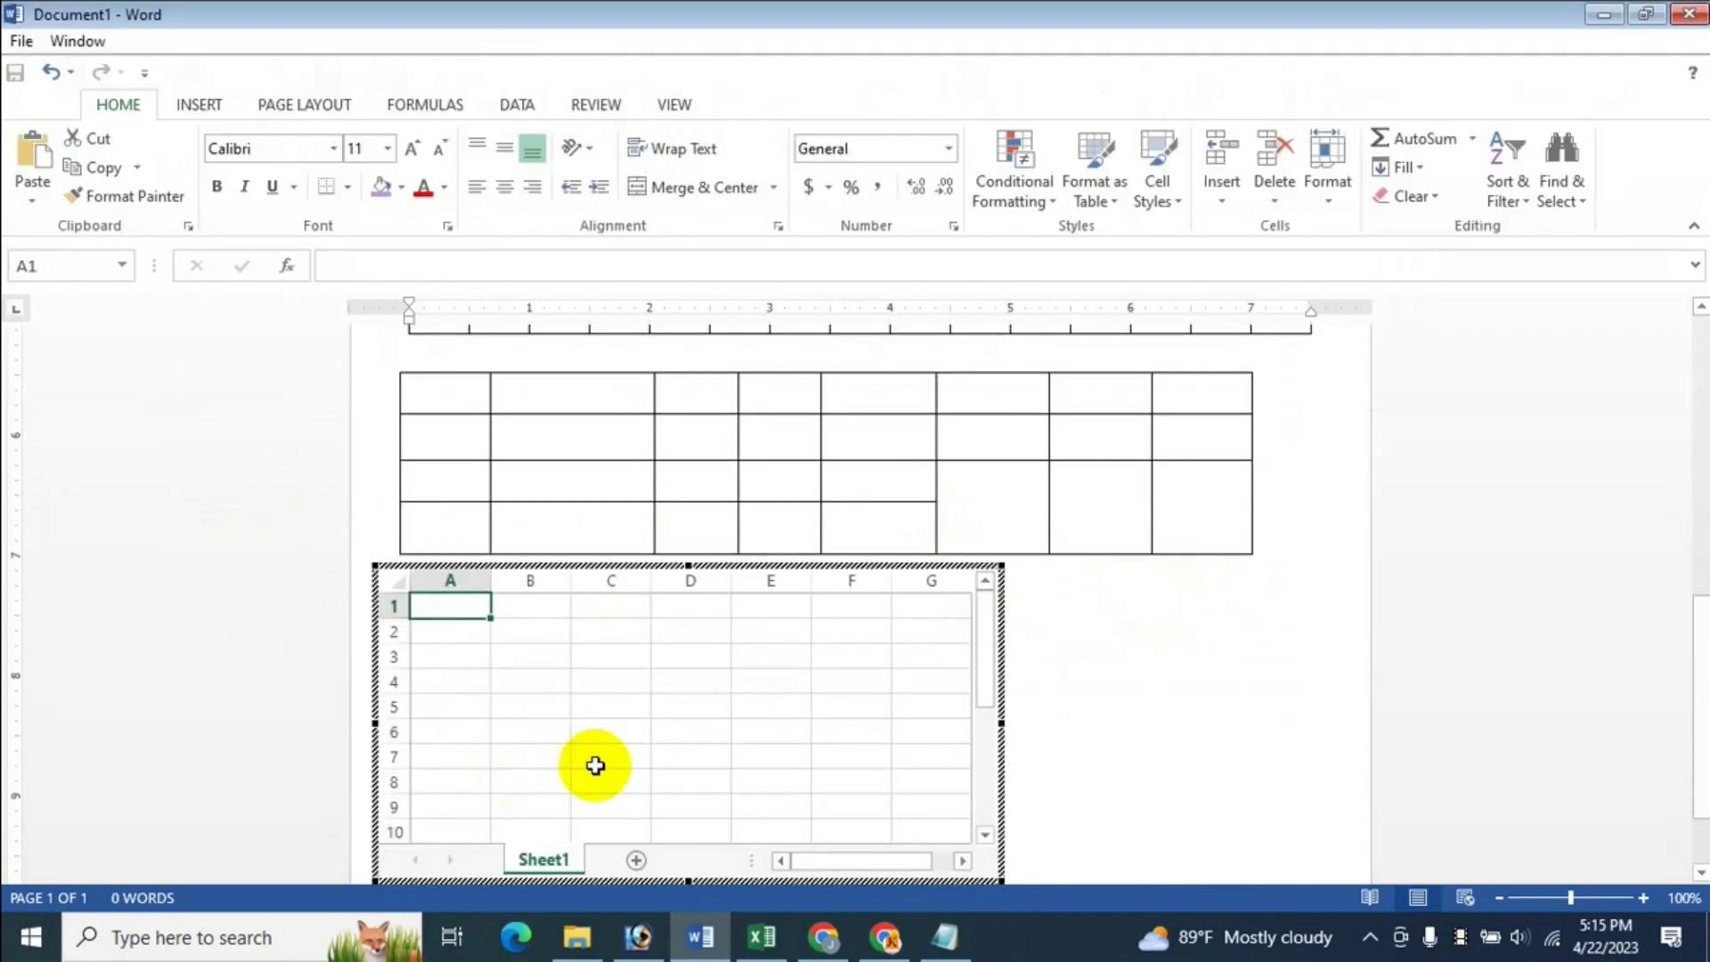
pyautogui.scroll(-1, 554, 708)
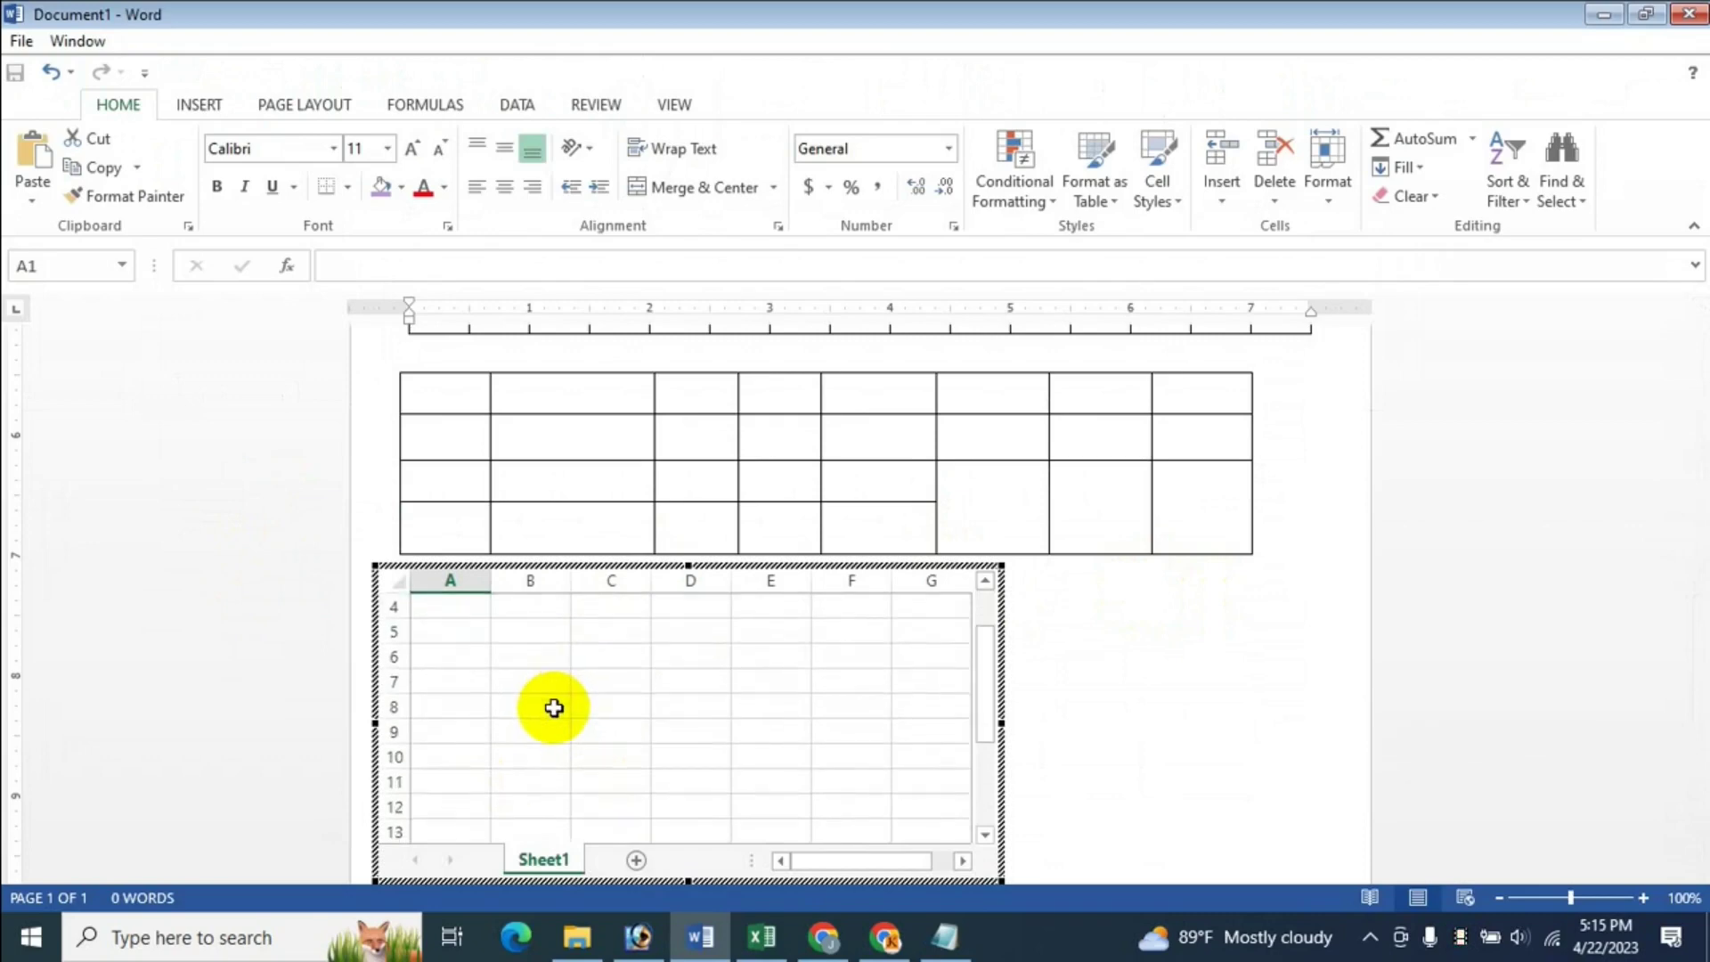
pyautogui.click(526, 657)
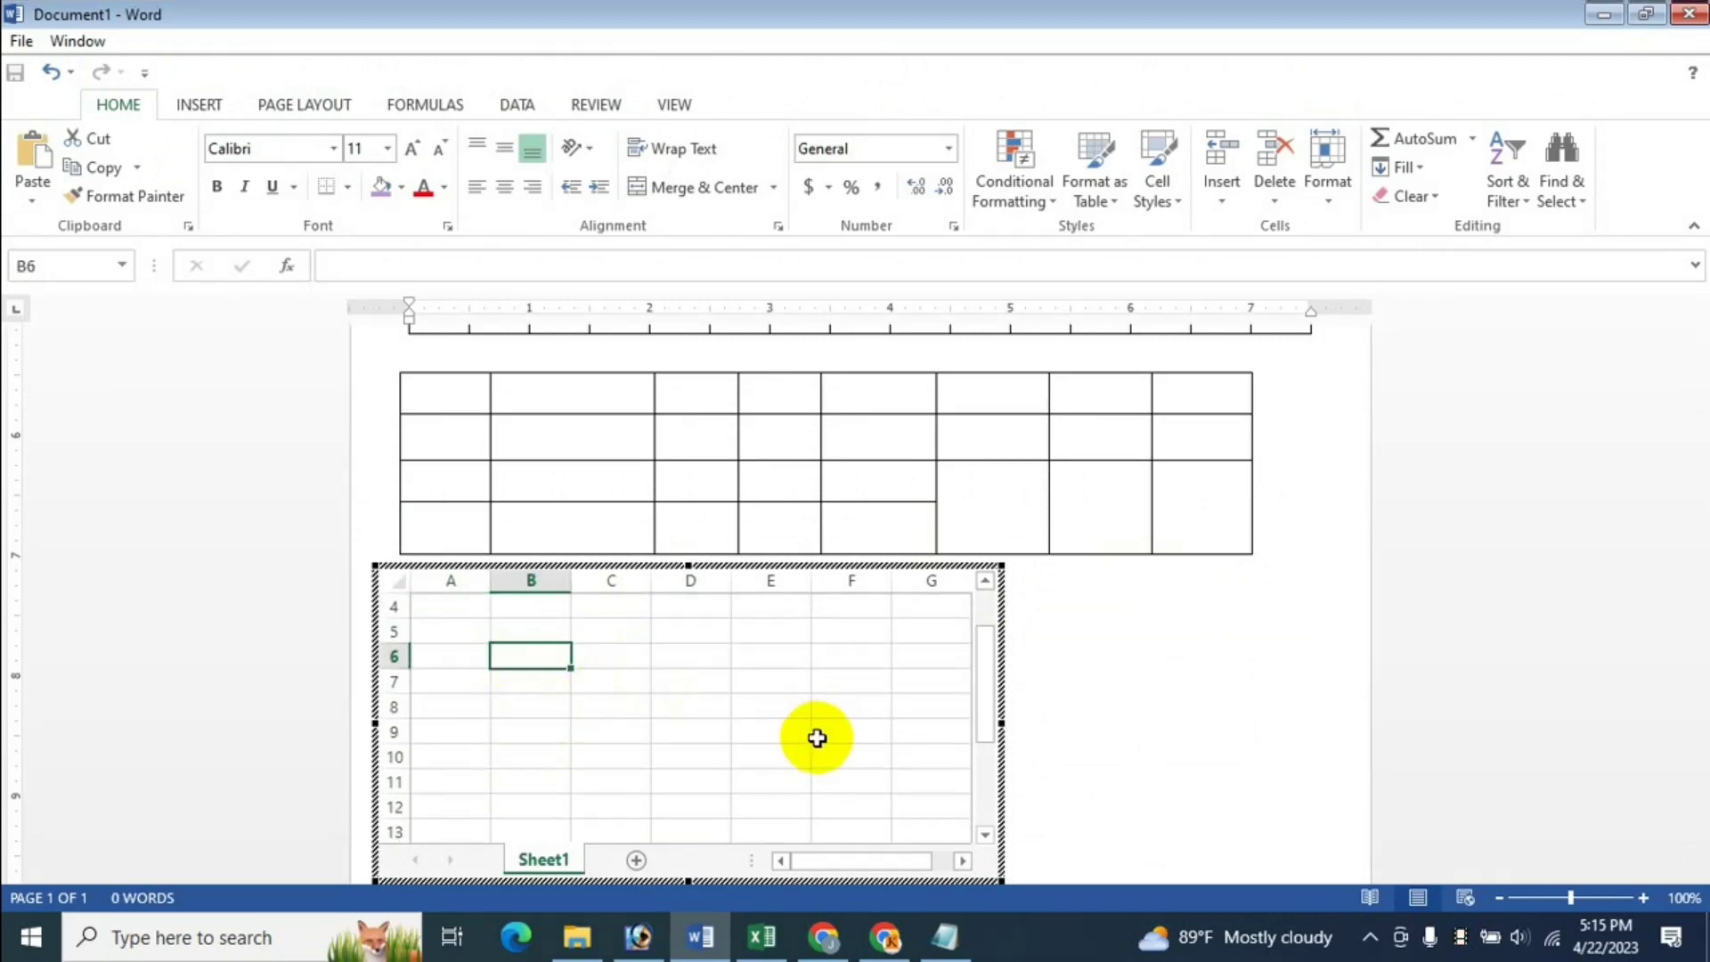
pyautogui.scroll(-1, 815, 737)
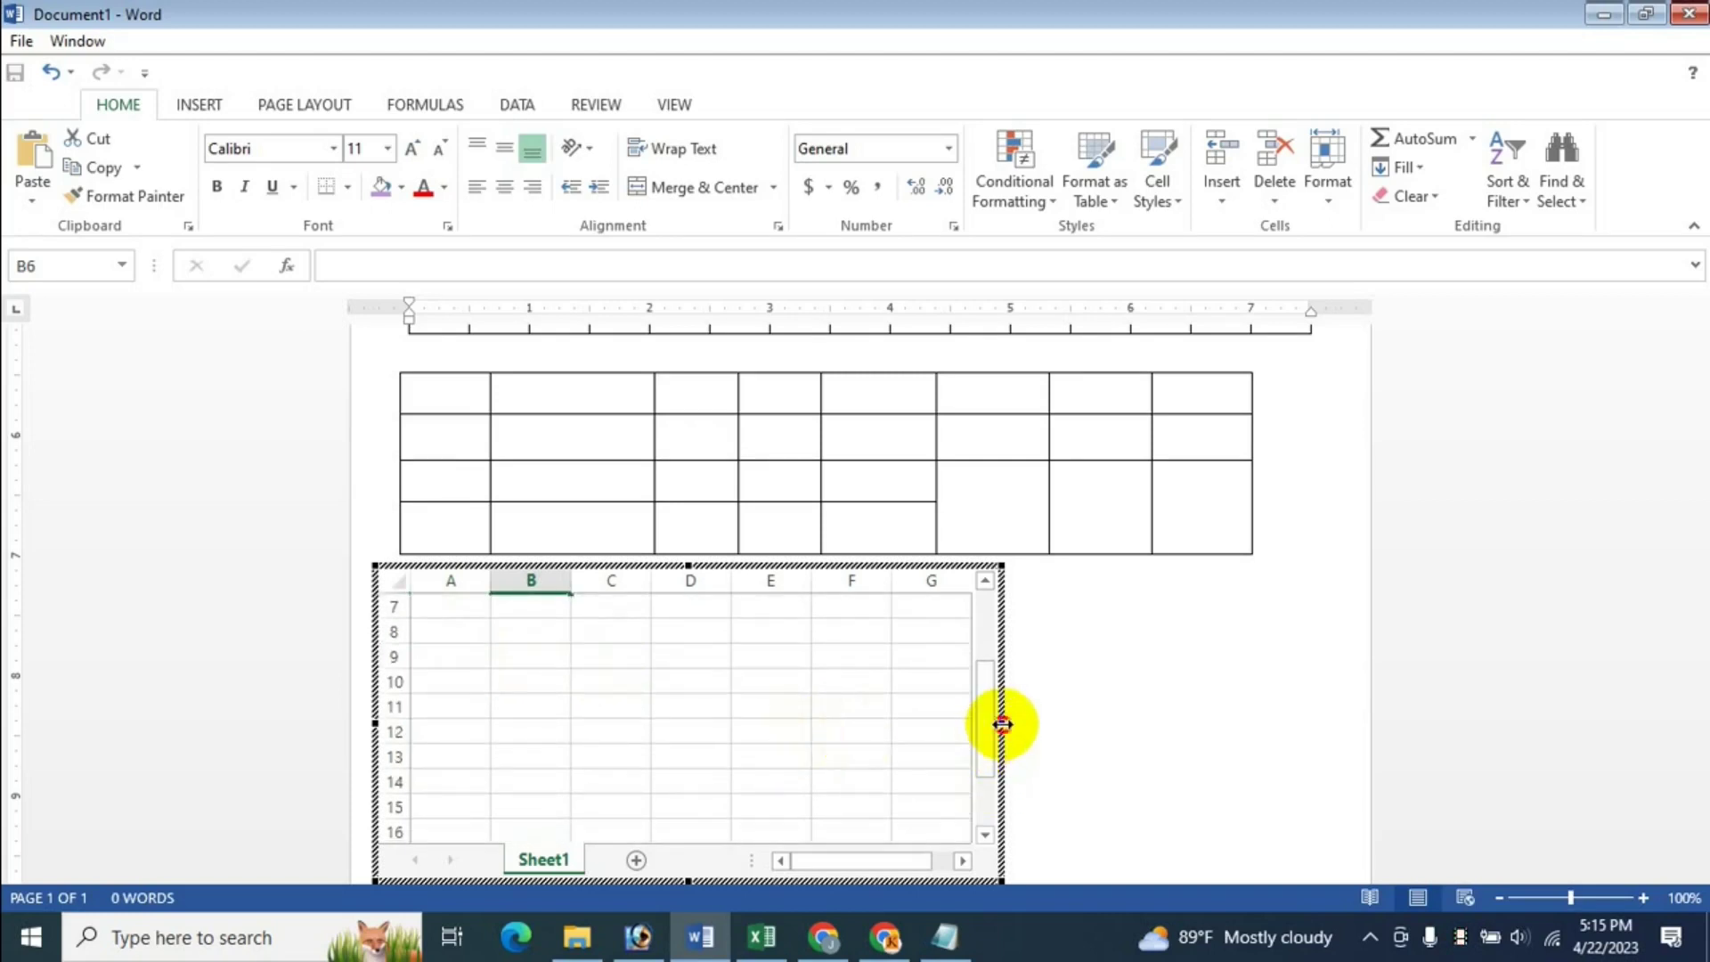
pyautogui.moveTo(1002, 724); pyautogui.dragTo(1162, 723)
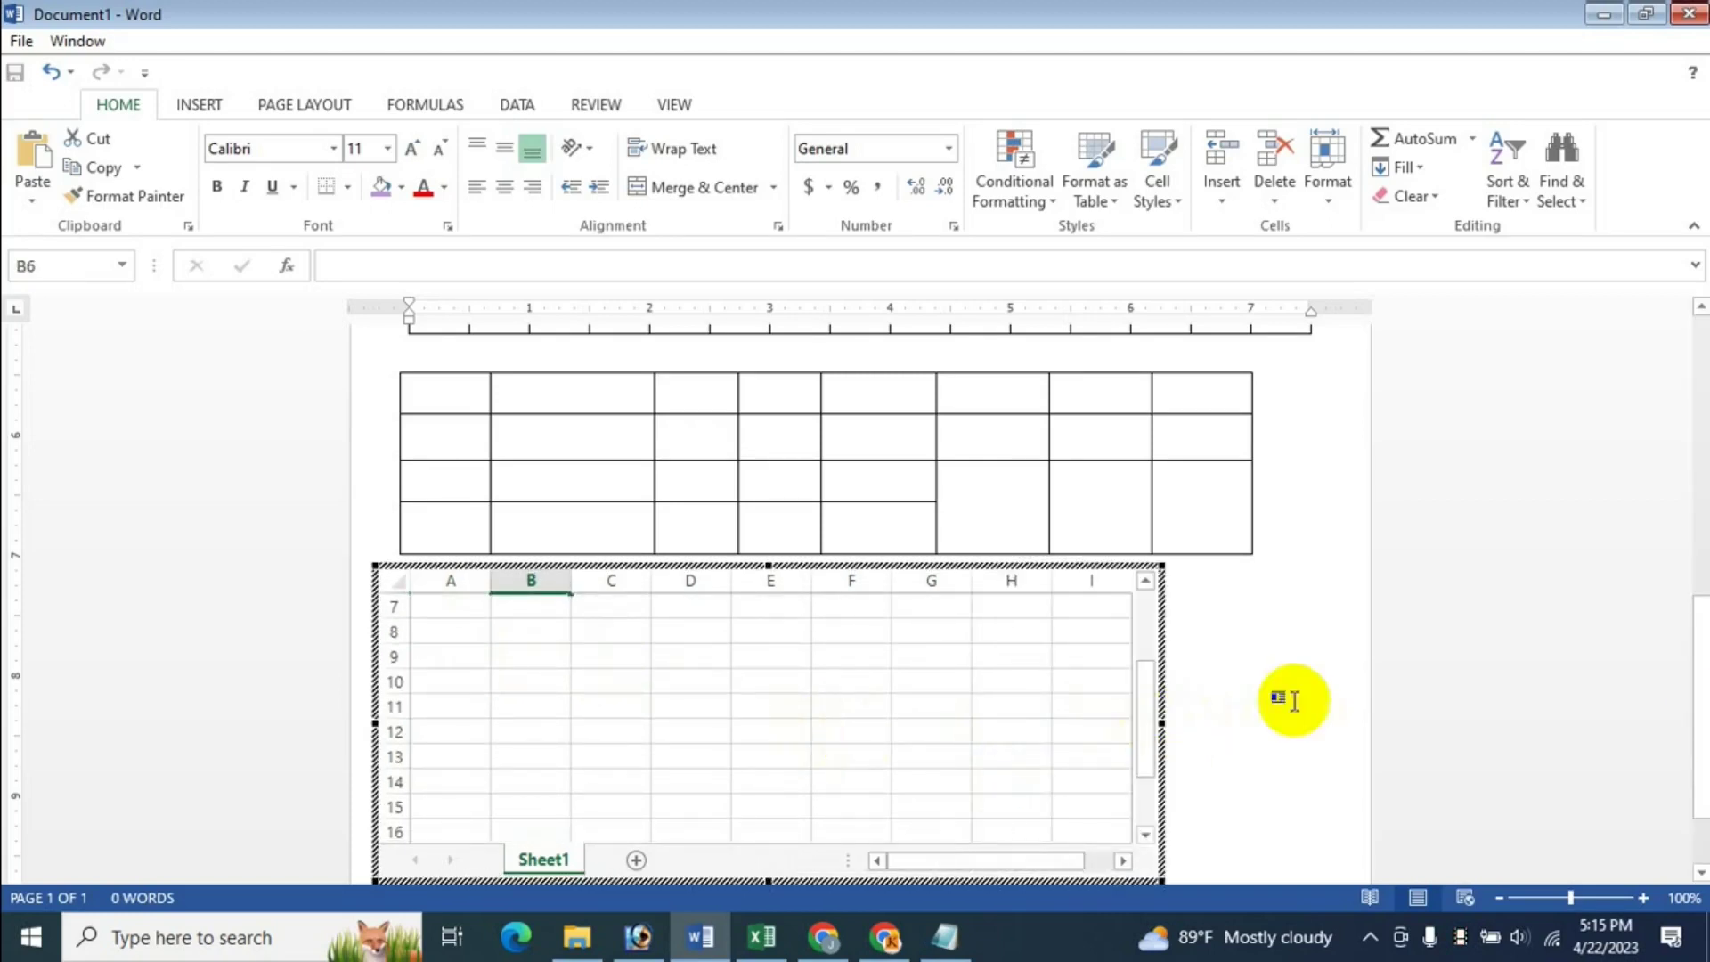
pyautogui.moveTo(1696, 774); pyautogui.dragTo(1697, 812)
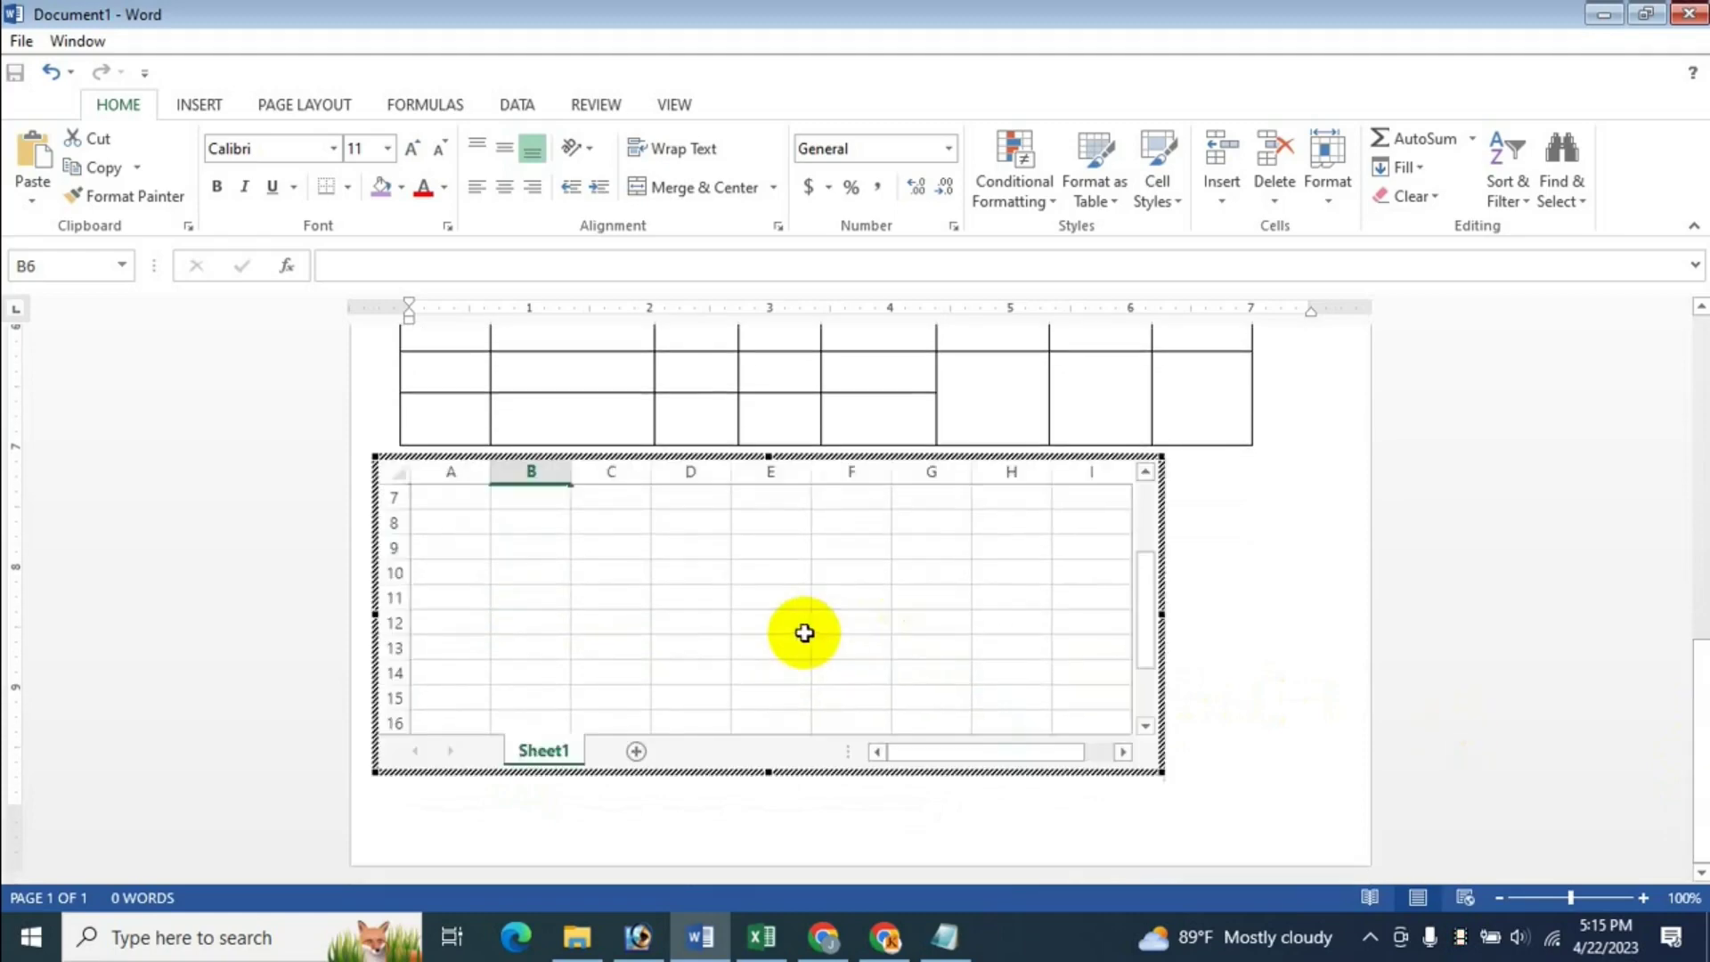
pyautogui.moveTo(769, 773); pyautogui.dragTo(770, 820)
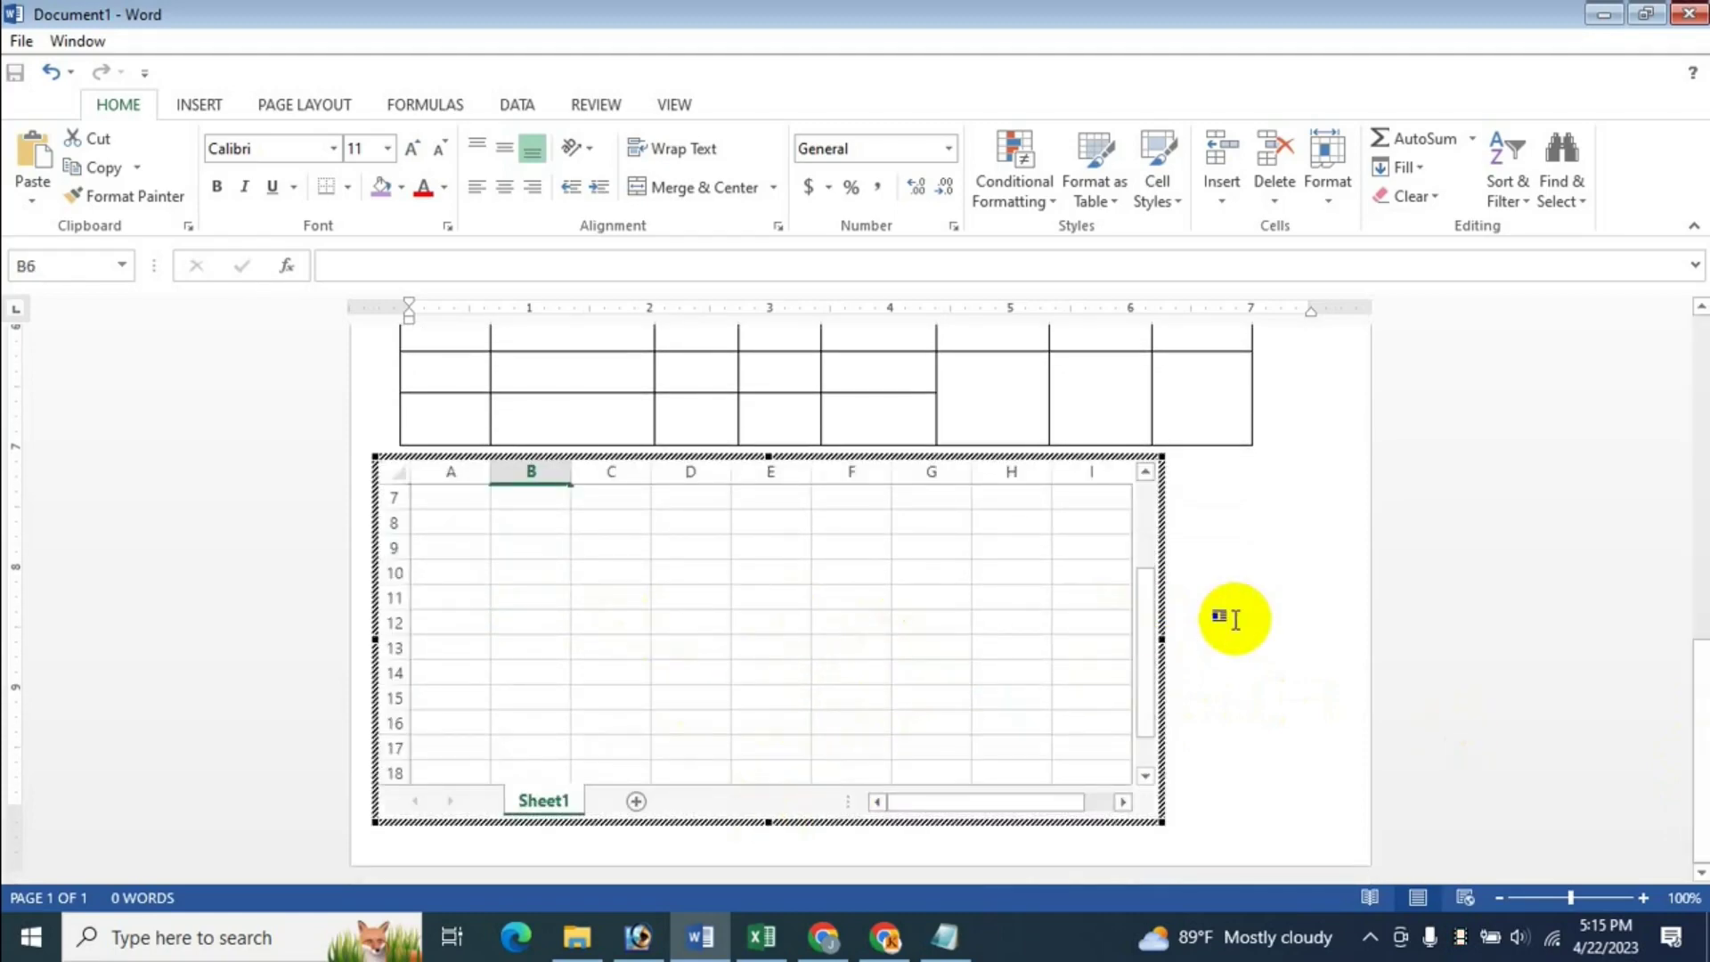
pyautogui.moveTo(1164, 639); pyautogui.dragTo(1323, 639)
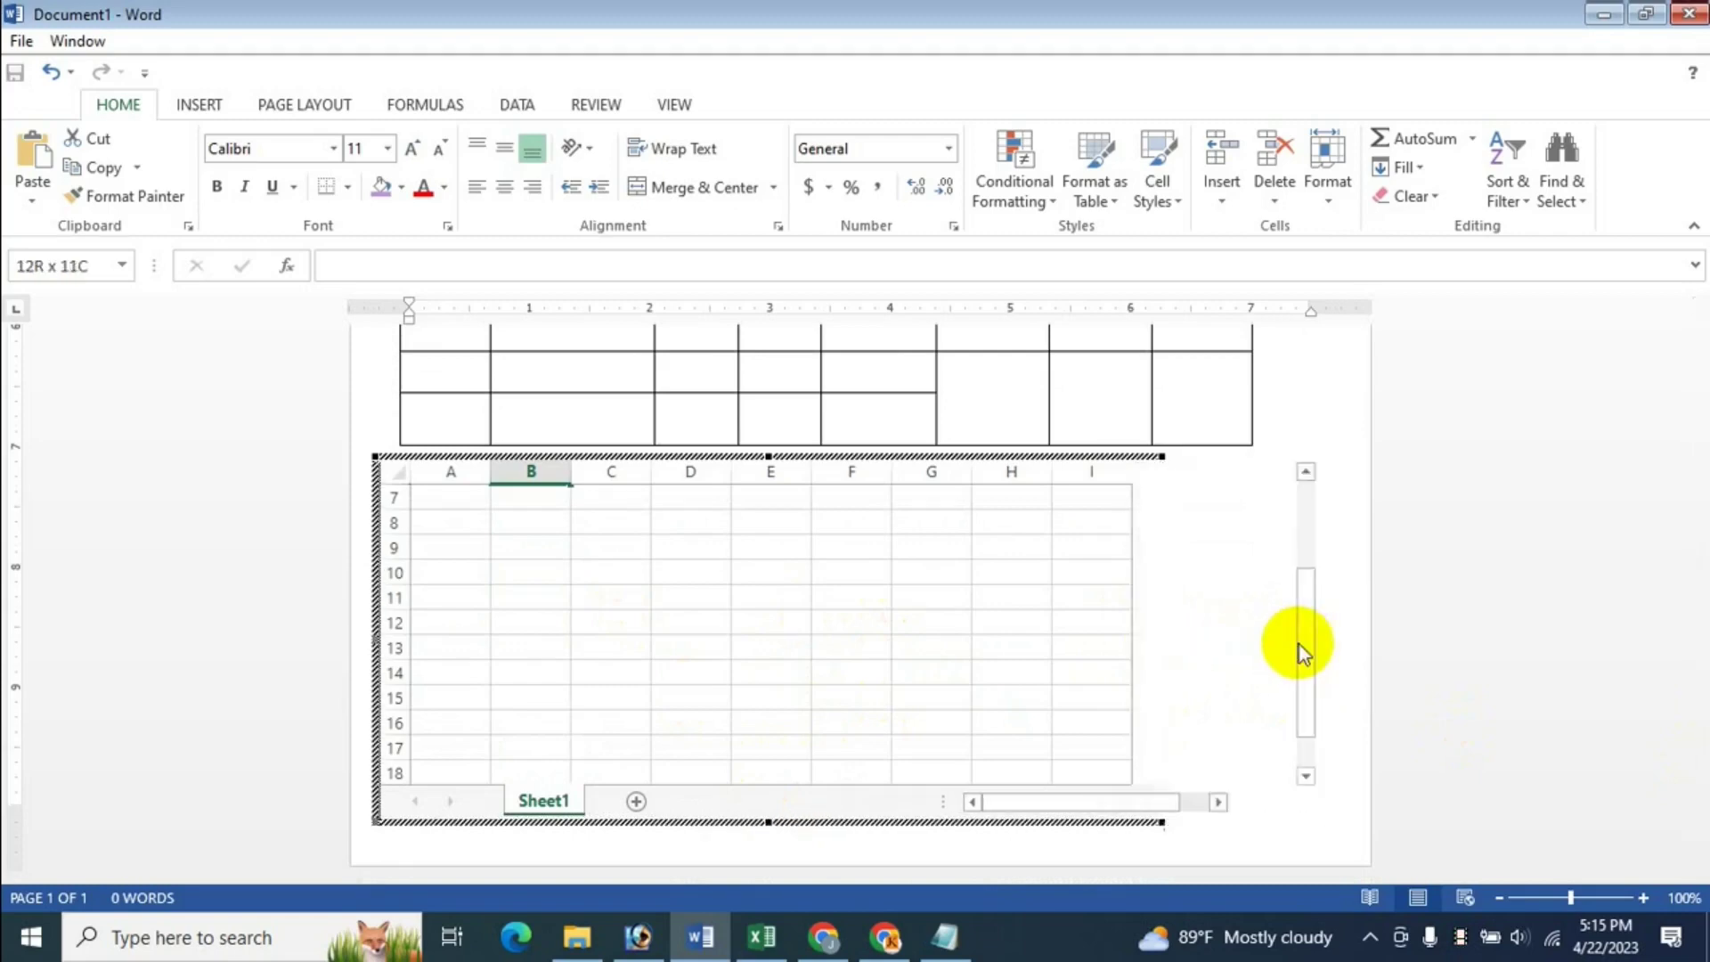
# Step: Practise selecting cells, columns B and D, and row 10 in the worksheet
pyautogui.click(587, 579)
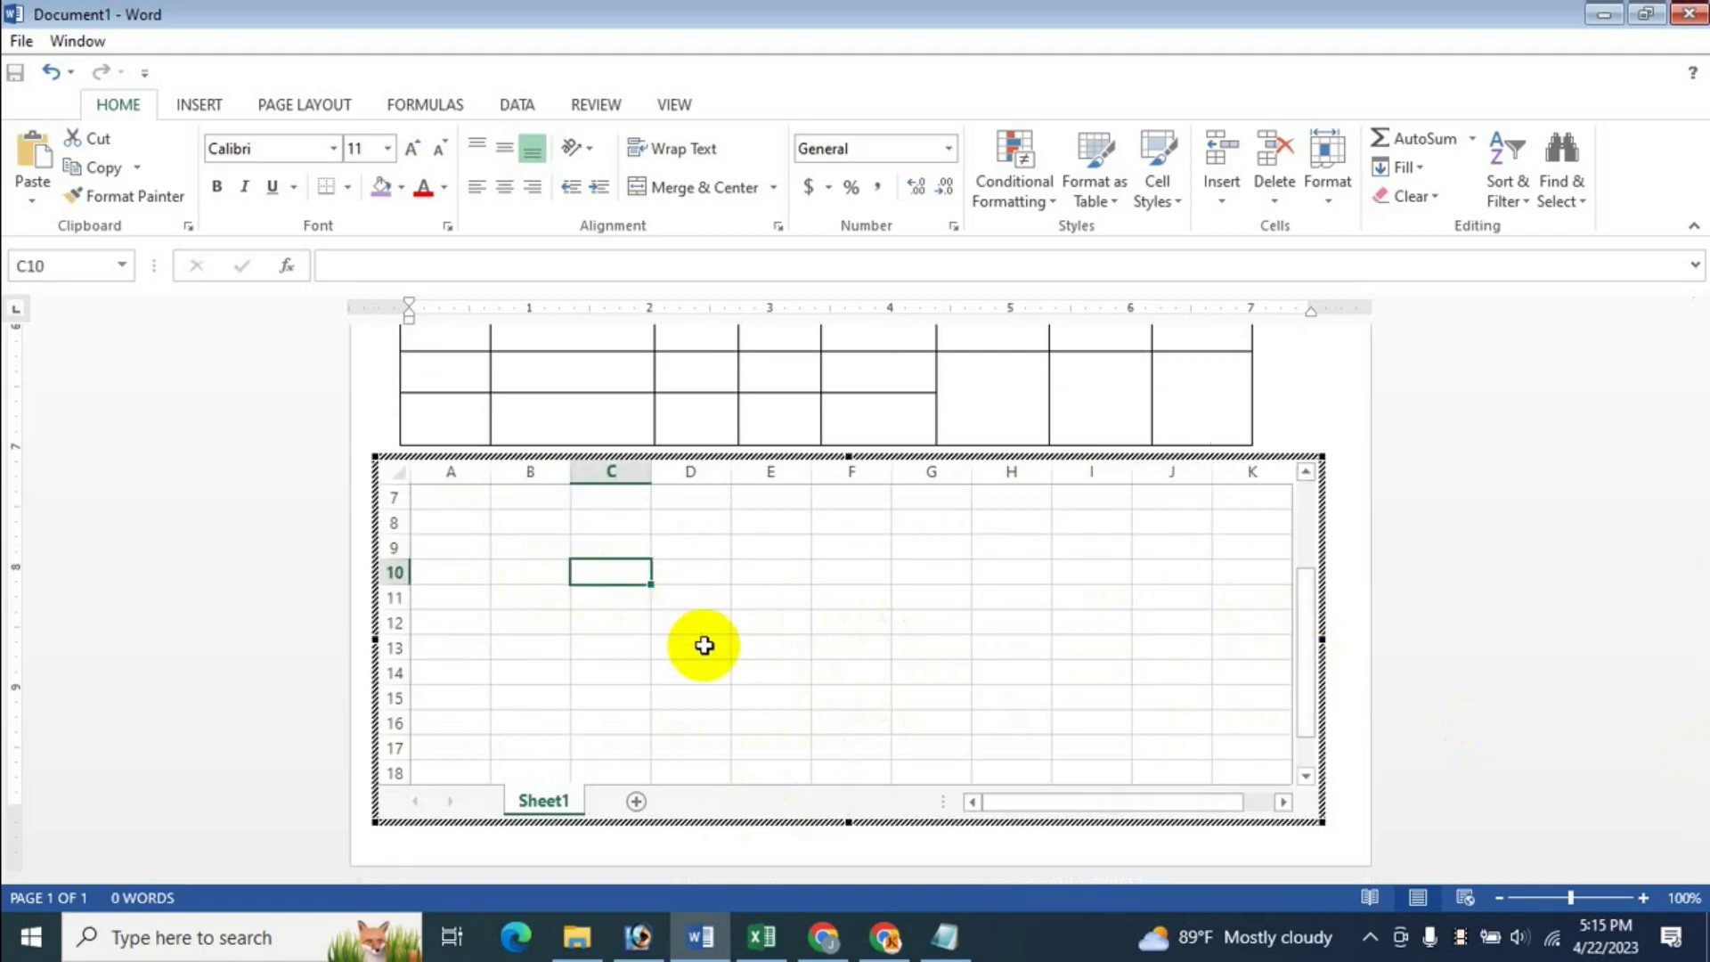
pyautogui.click(484, 567)
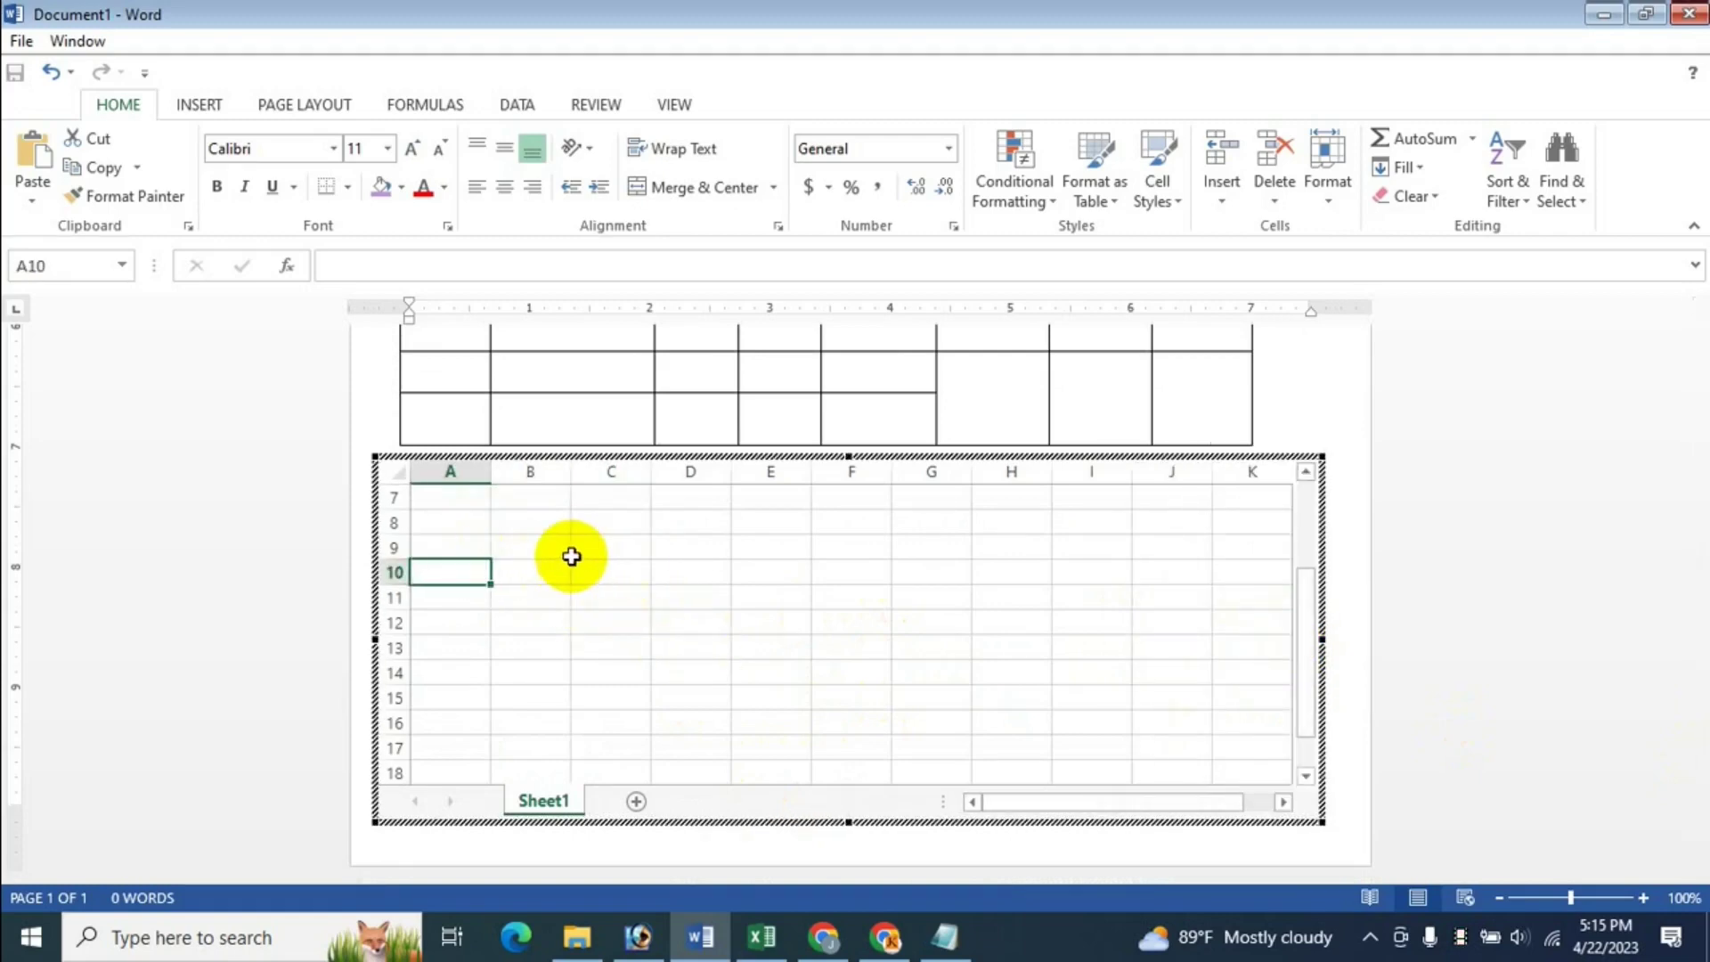
pyautogui.click(561, 551)
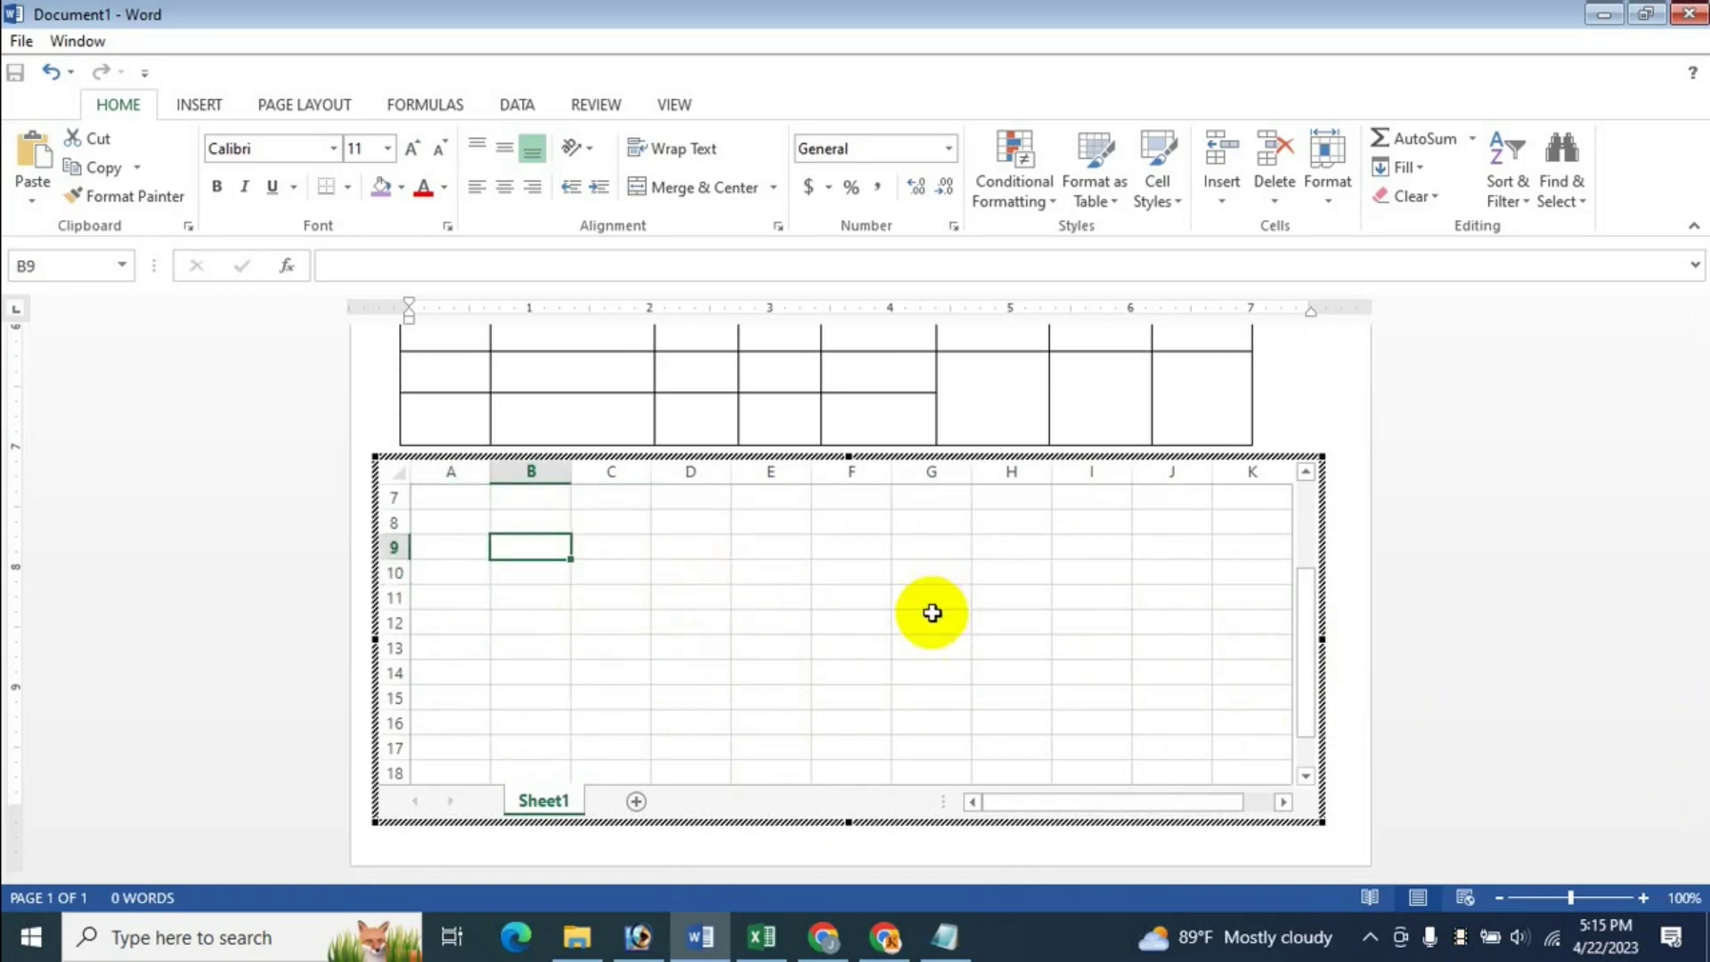
pyautogui.click(748, 574)
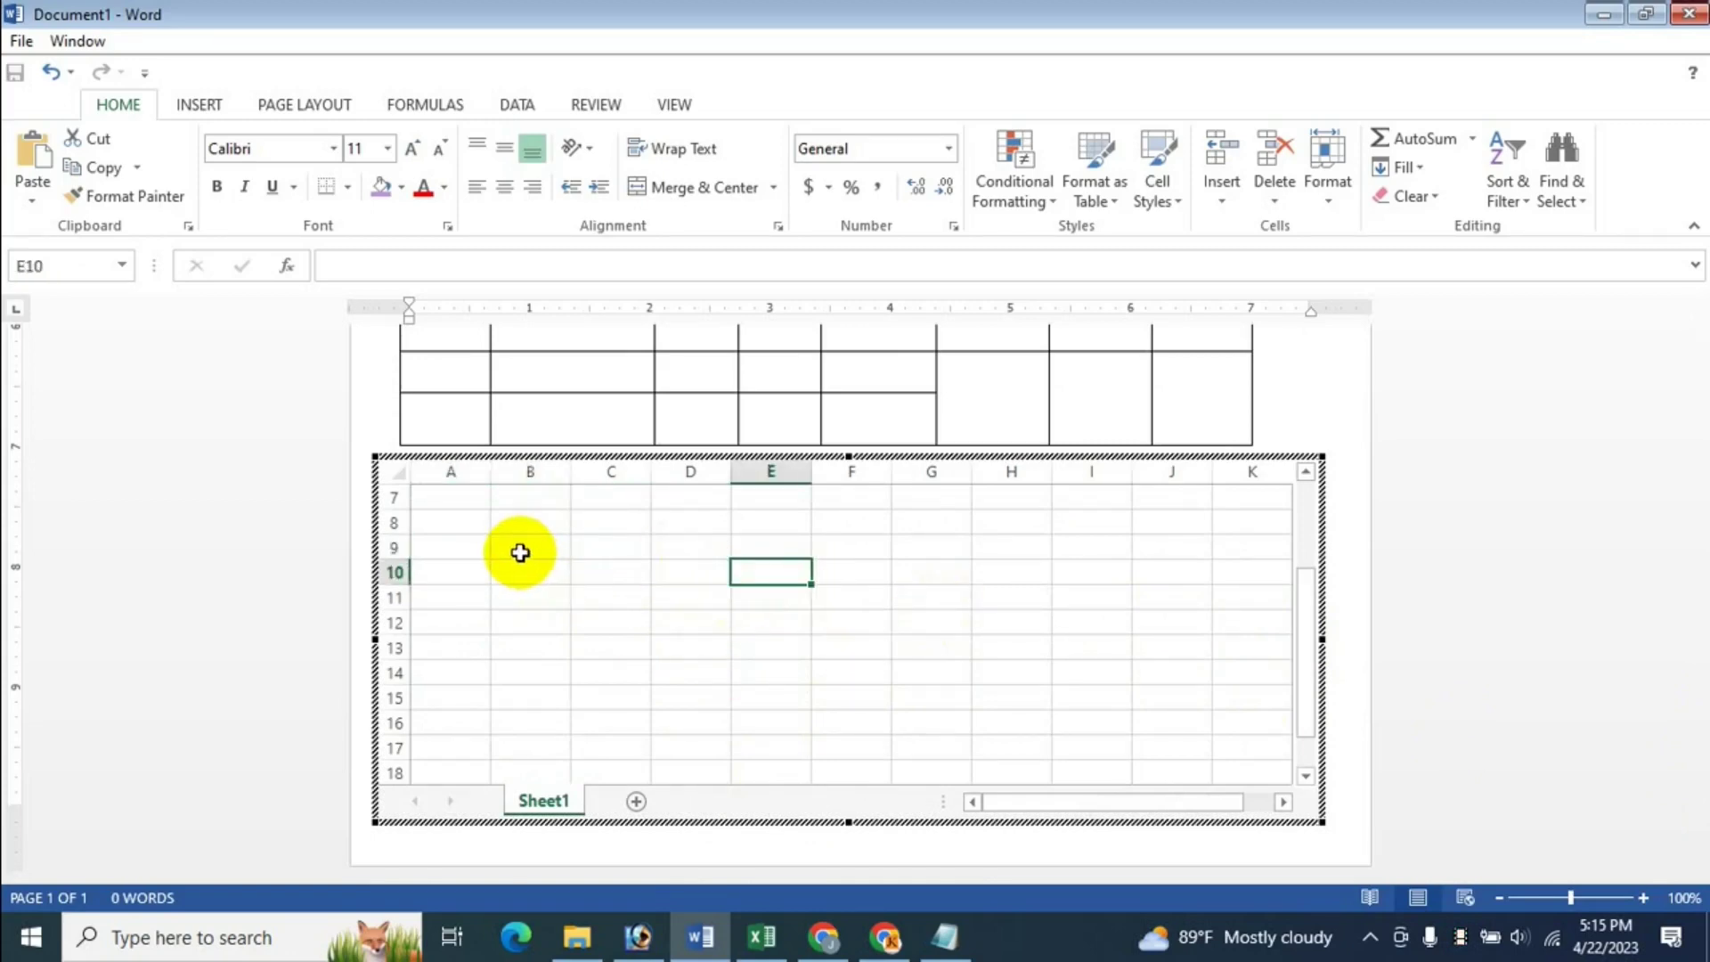
pyautogui.click(532, 474)
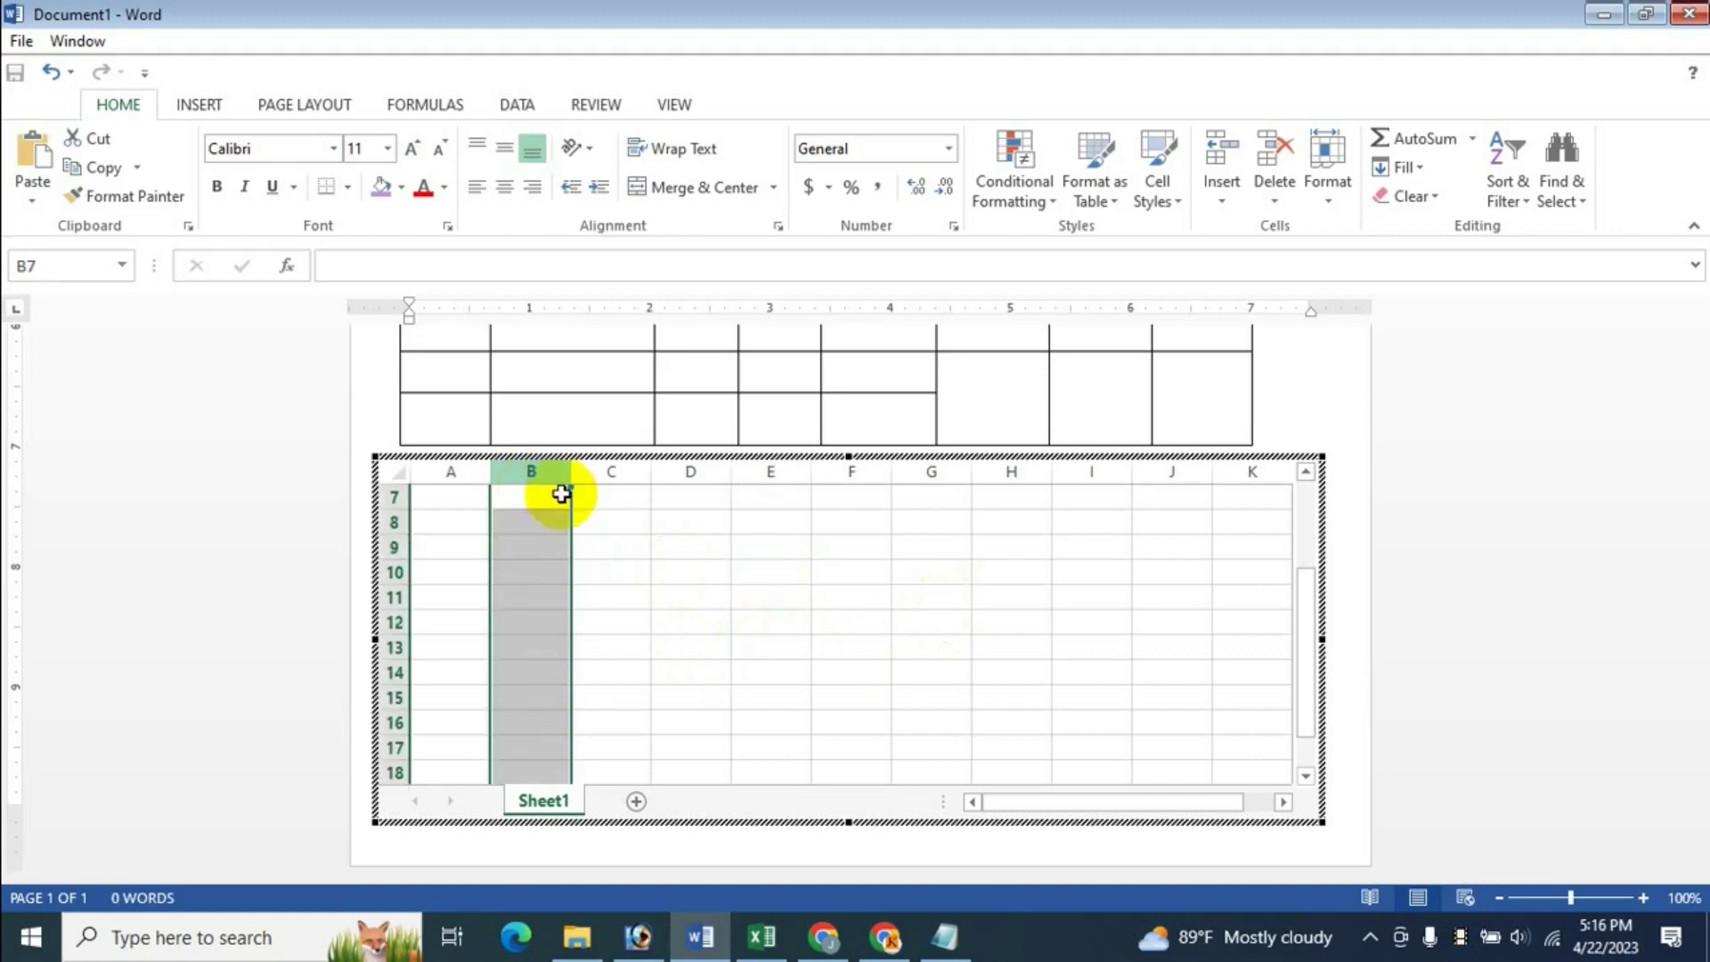
pyautogui.click(691, 474)
pyautogui.click(599, 598)
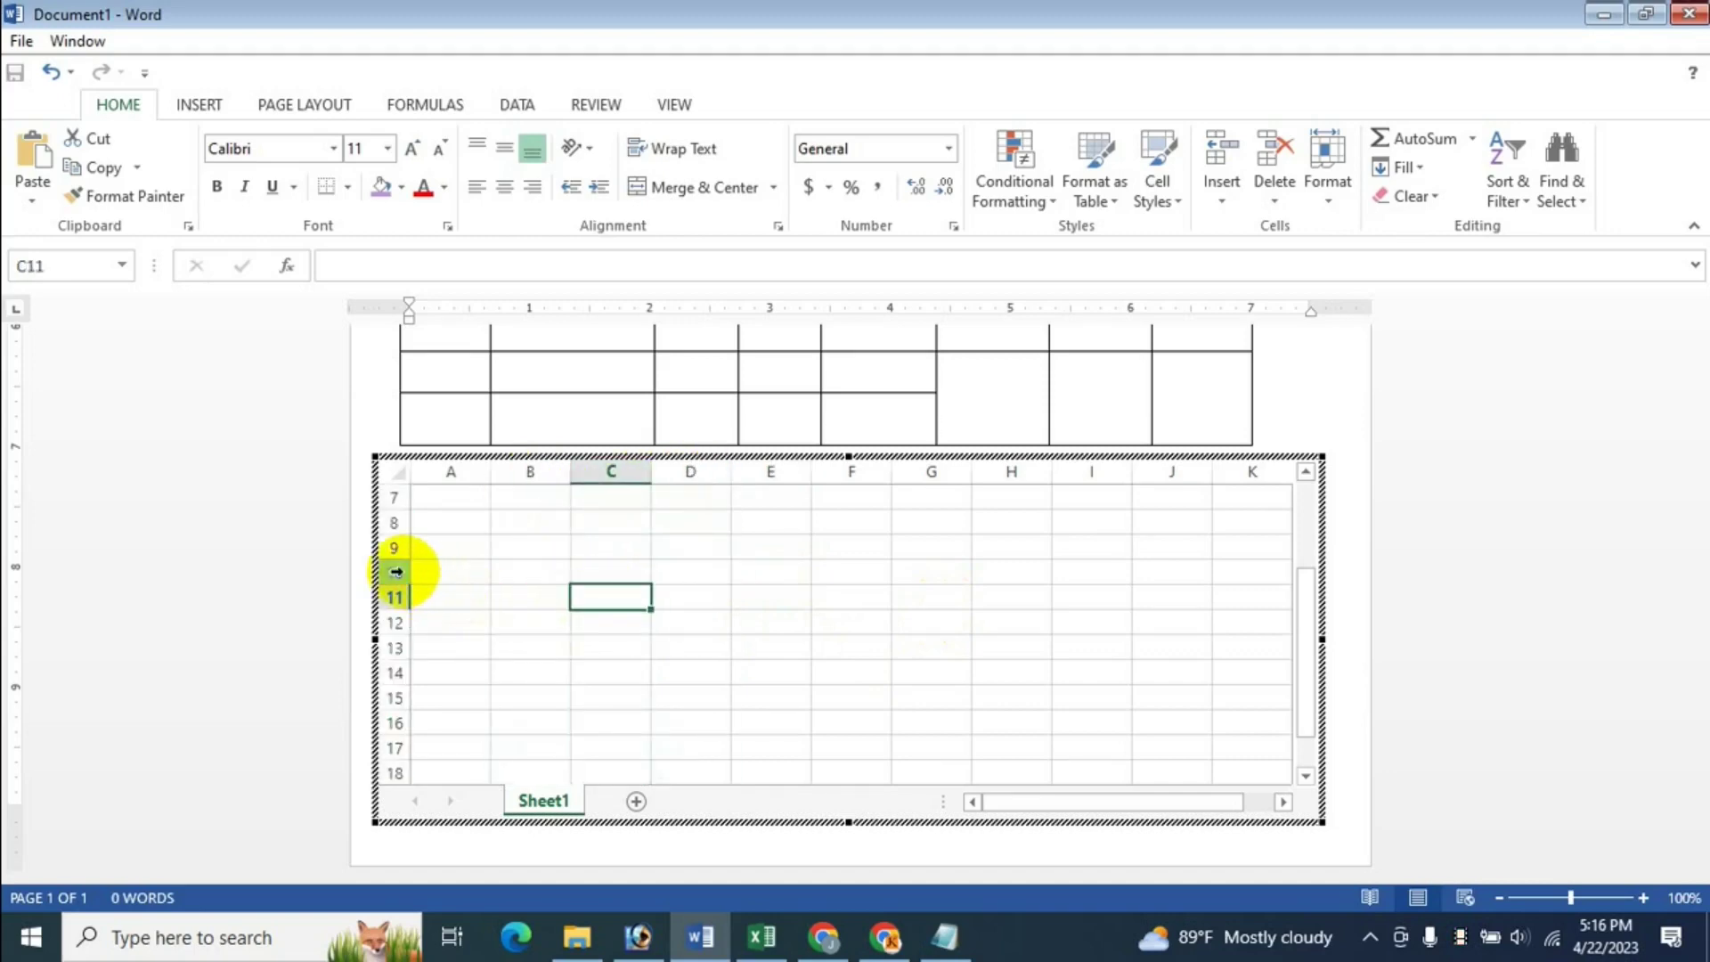
pyautogui.click(403, 573)
pyautogui.click(820, 639)
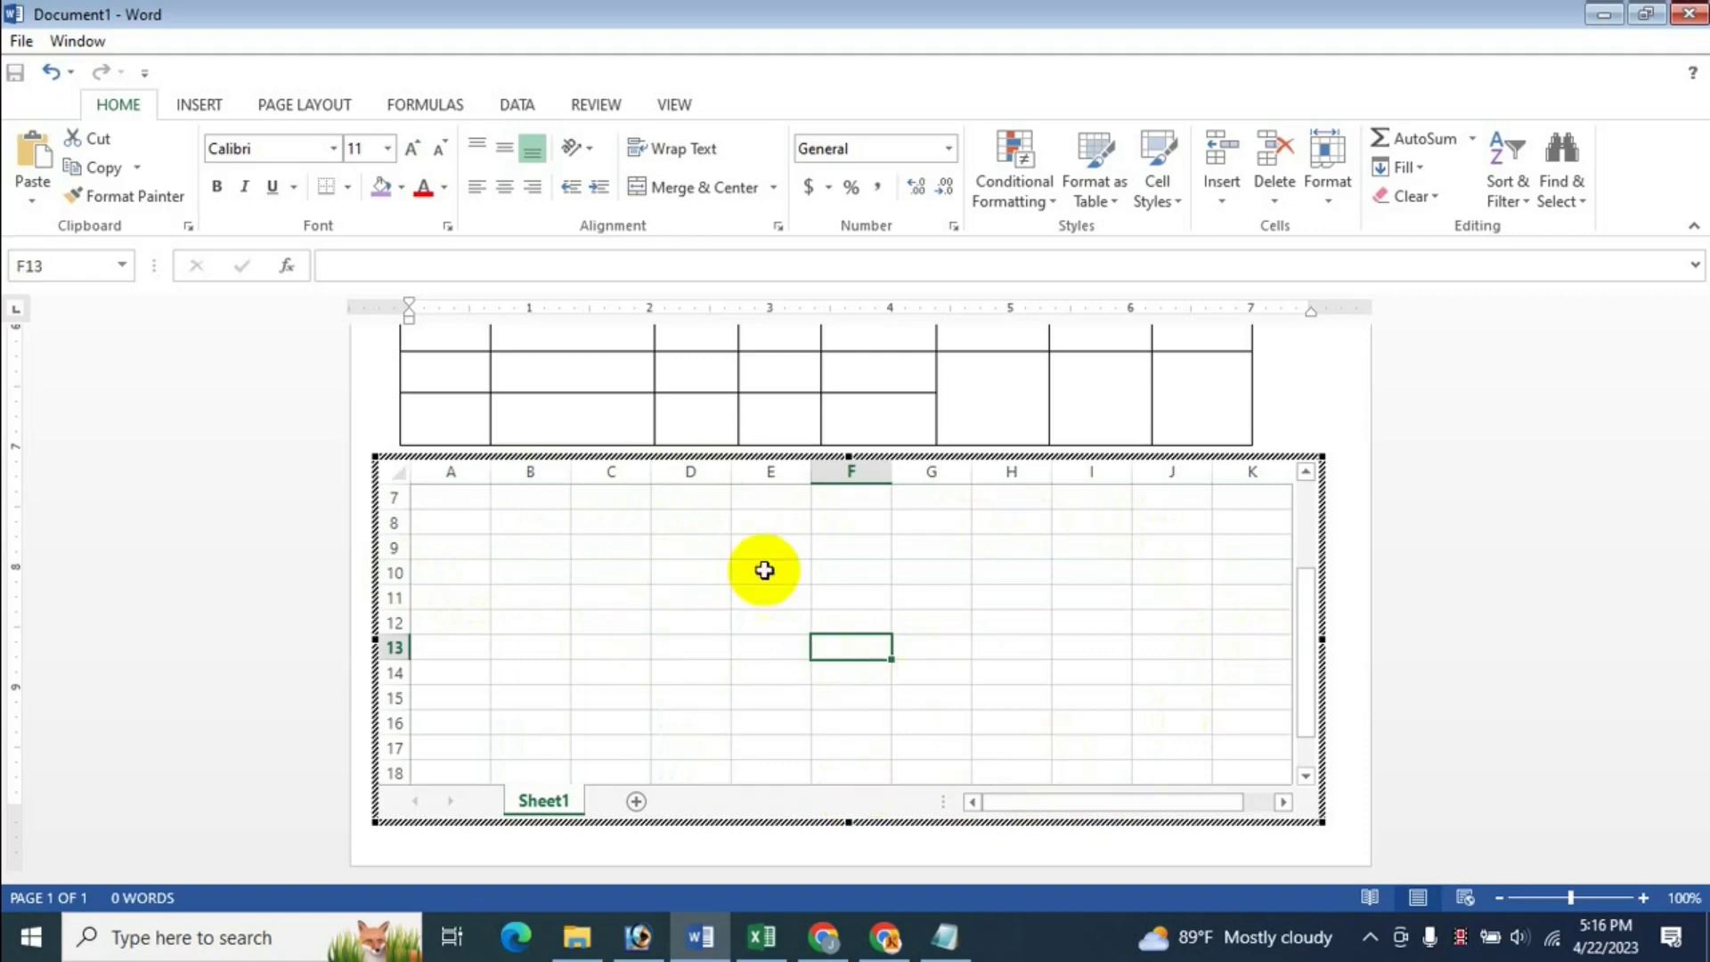
pyautogui.click(628, 577)
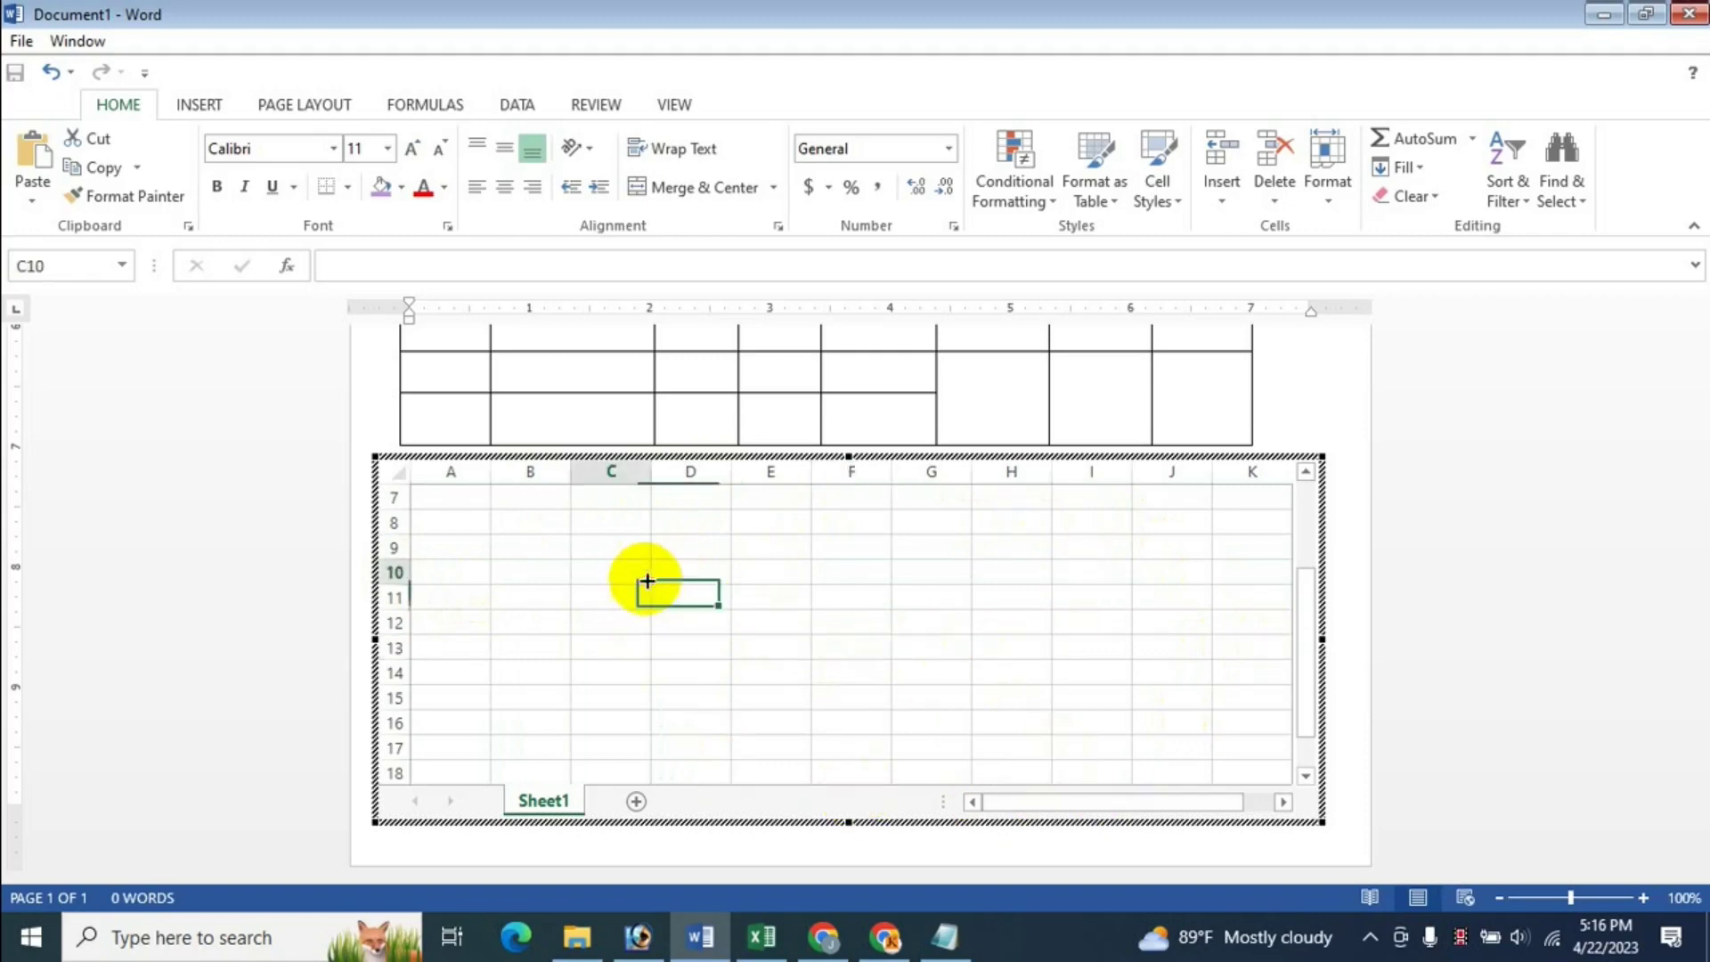
# Step: Enter 'fsd' in C9 and 'sddssd' in E9, then leave the worksheet
pyautogui.click(614, 546)
pyautogui.write('fsd')
pyautogui.click(769, 548)
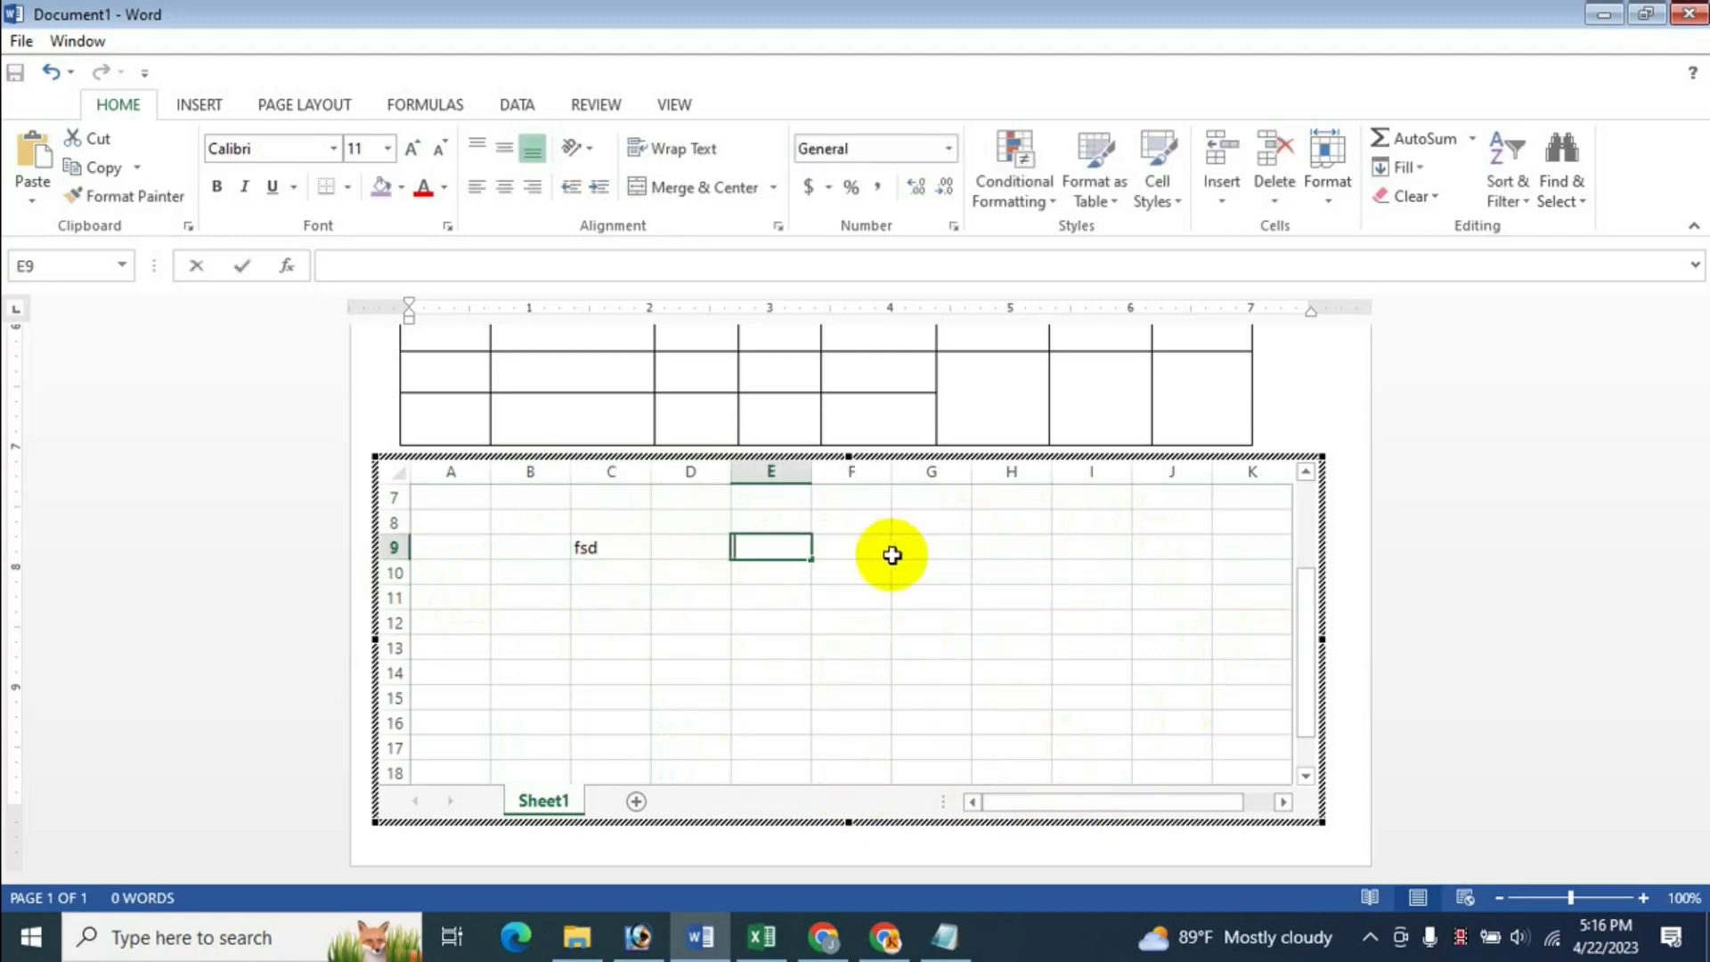
pyautogui.write('sddssd')
pyautogui.click(922, 596)
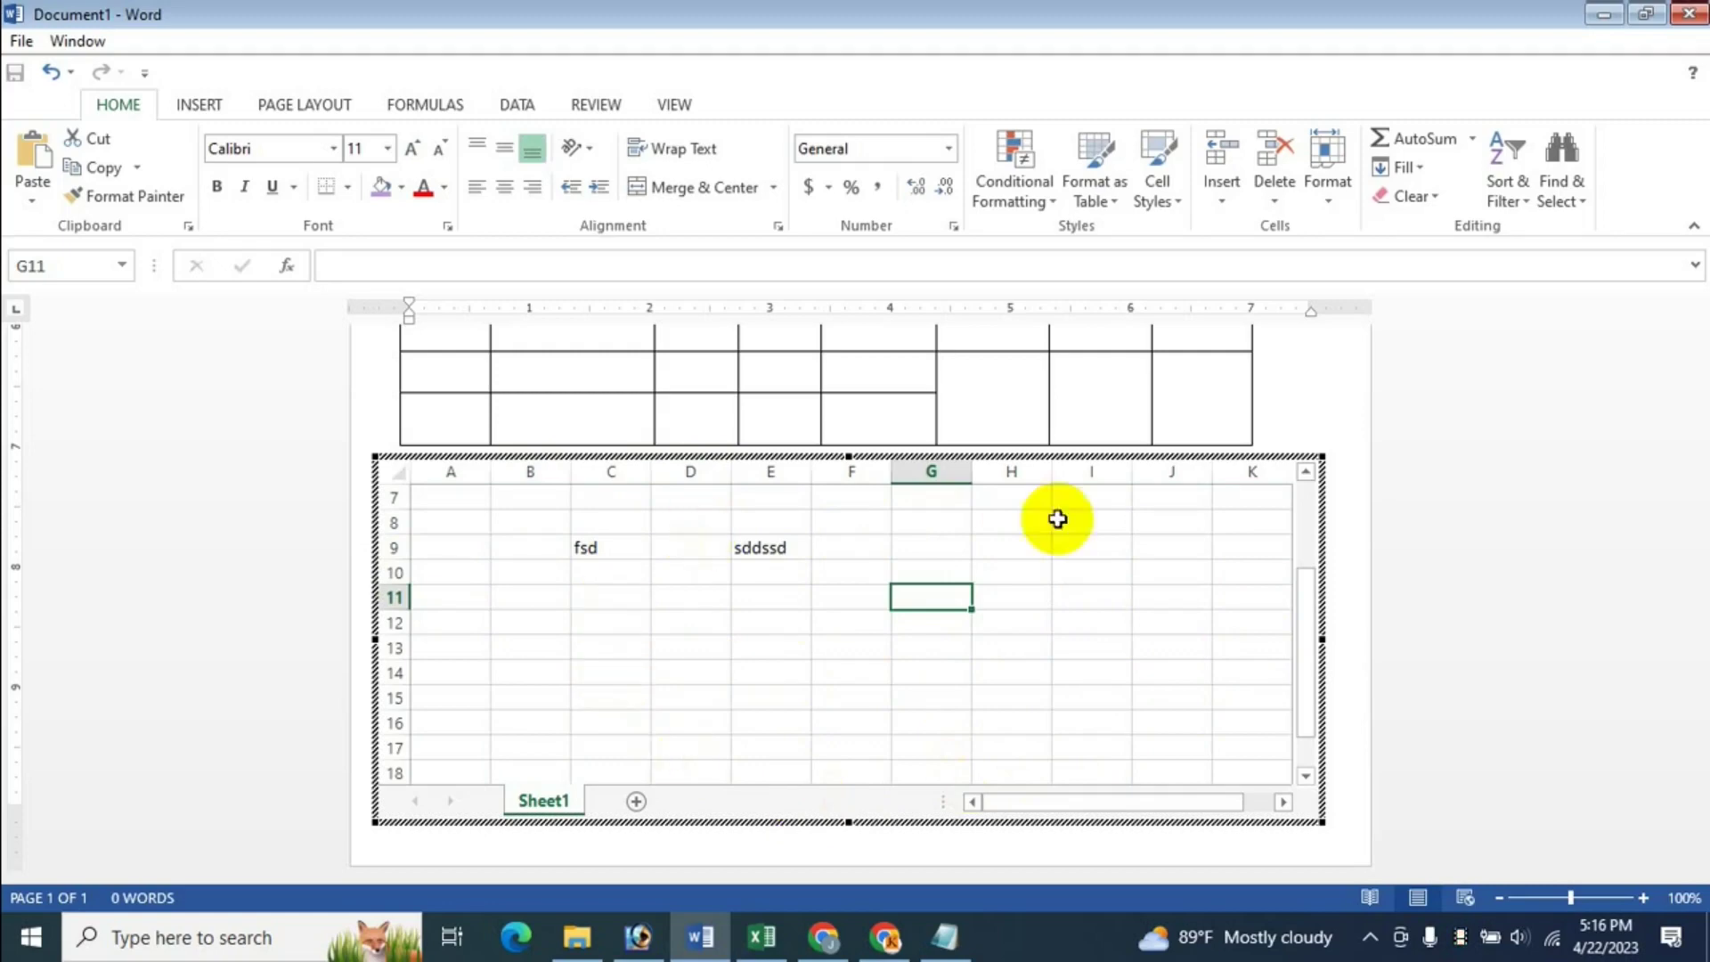
pyautogui.click(828, 647)
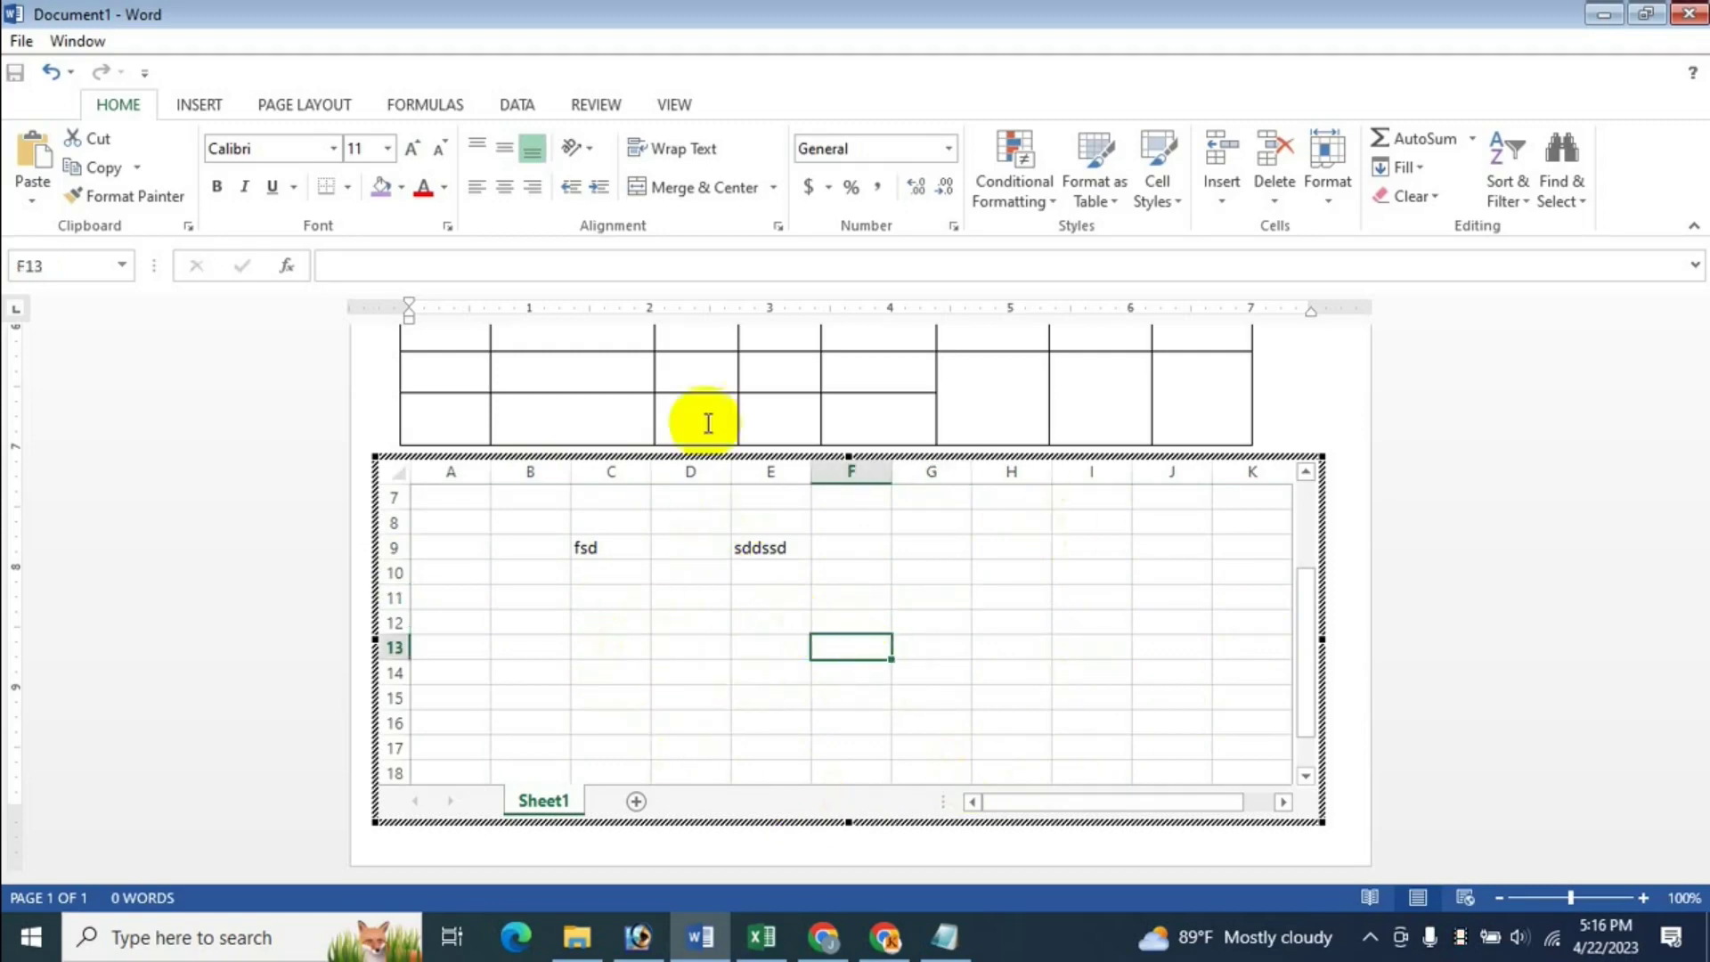
pyautogui.click(1386, 676)
# Step: Scroll below the embedded worksheet and add an empty line on the next page
pyautogui.scroll(3, 745, 412)
pyautogui.moveTo(826, 504)
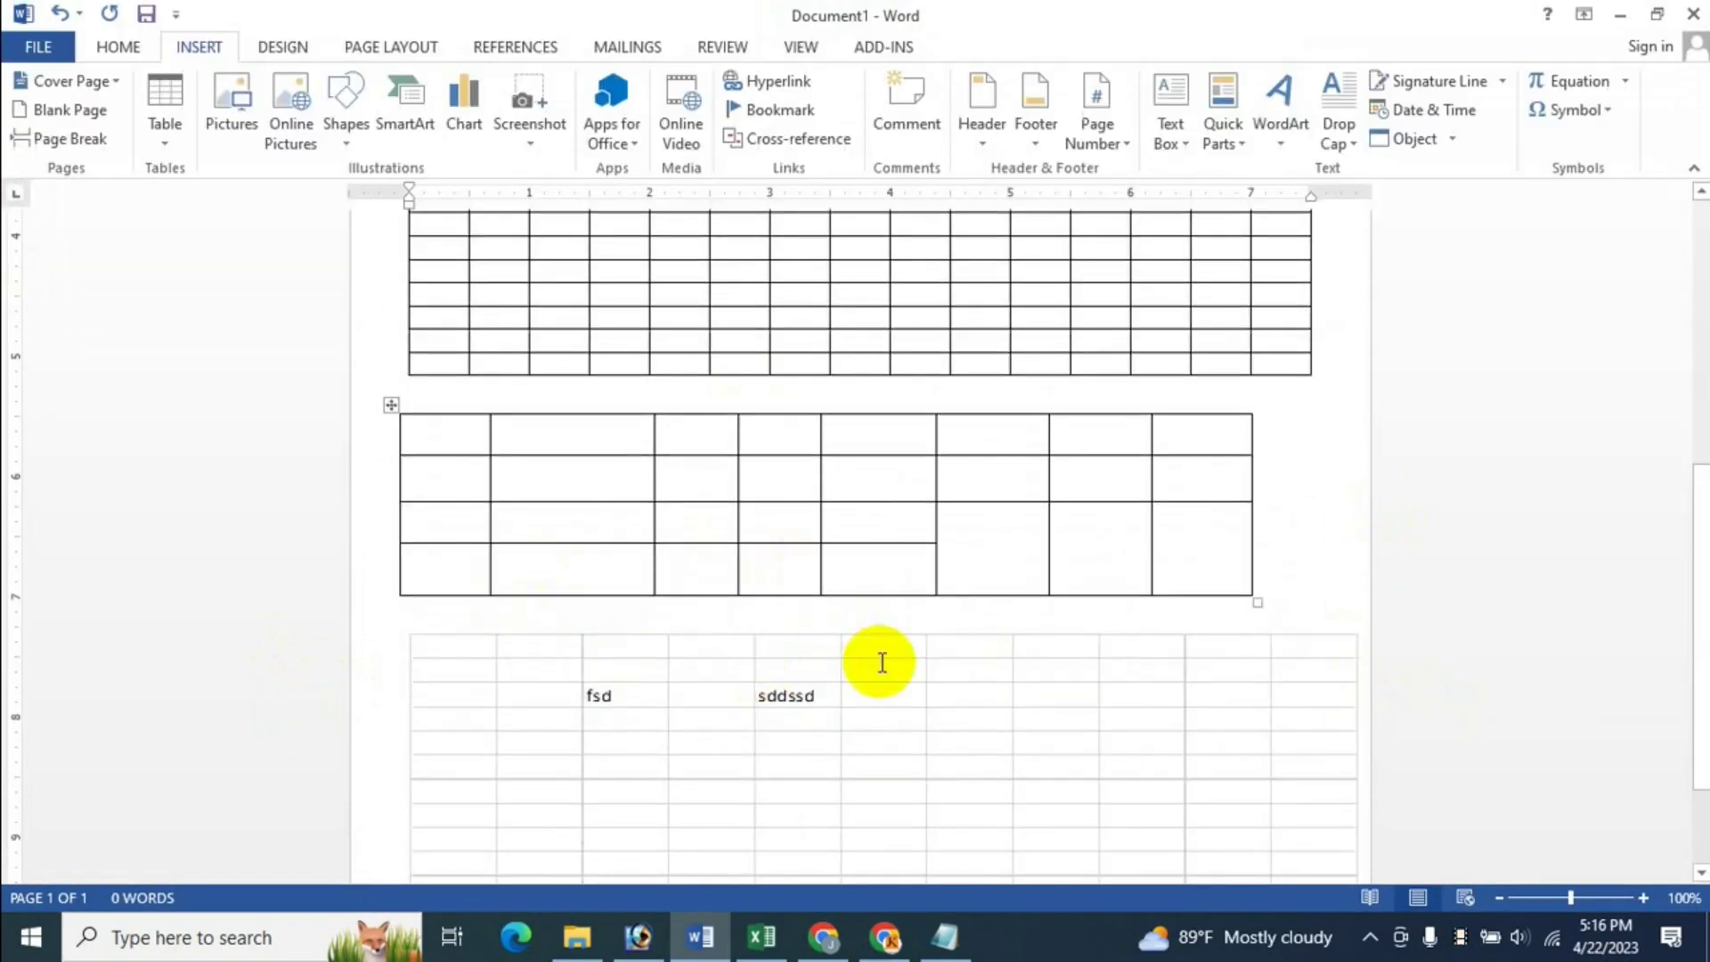
pyautogui.scroll(-2, 1087, 722)
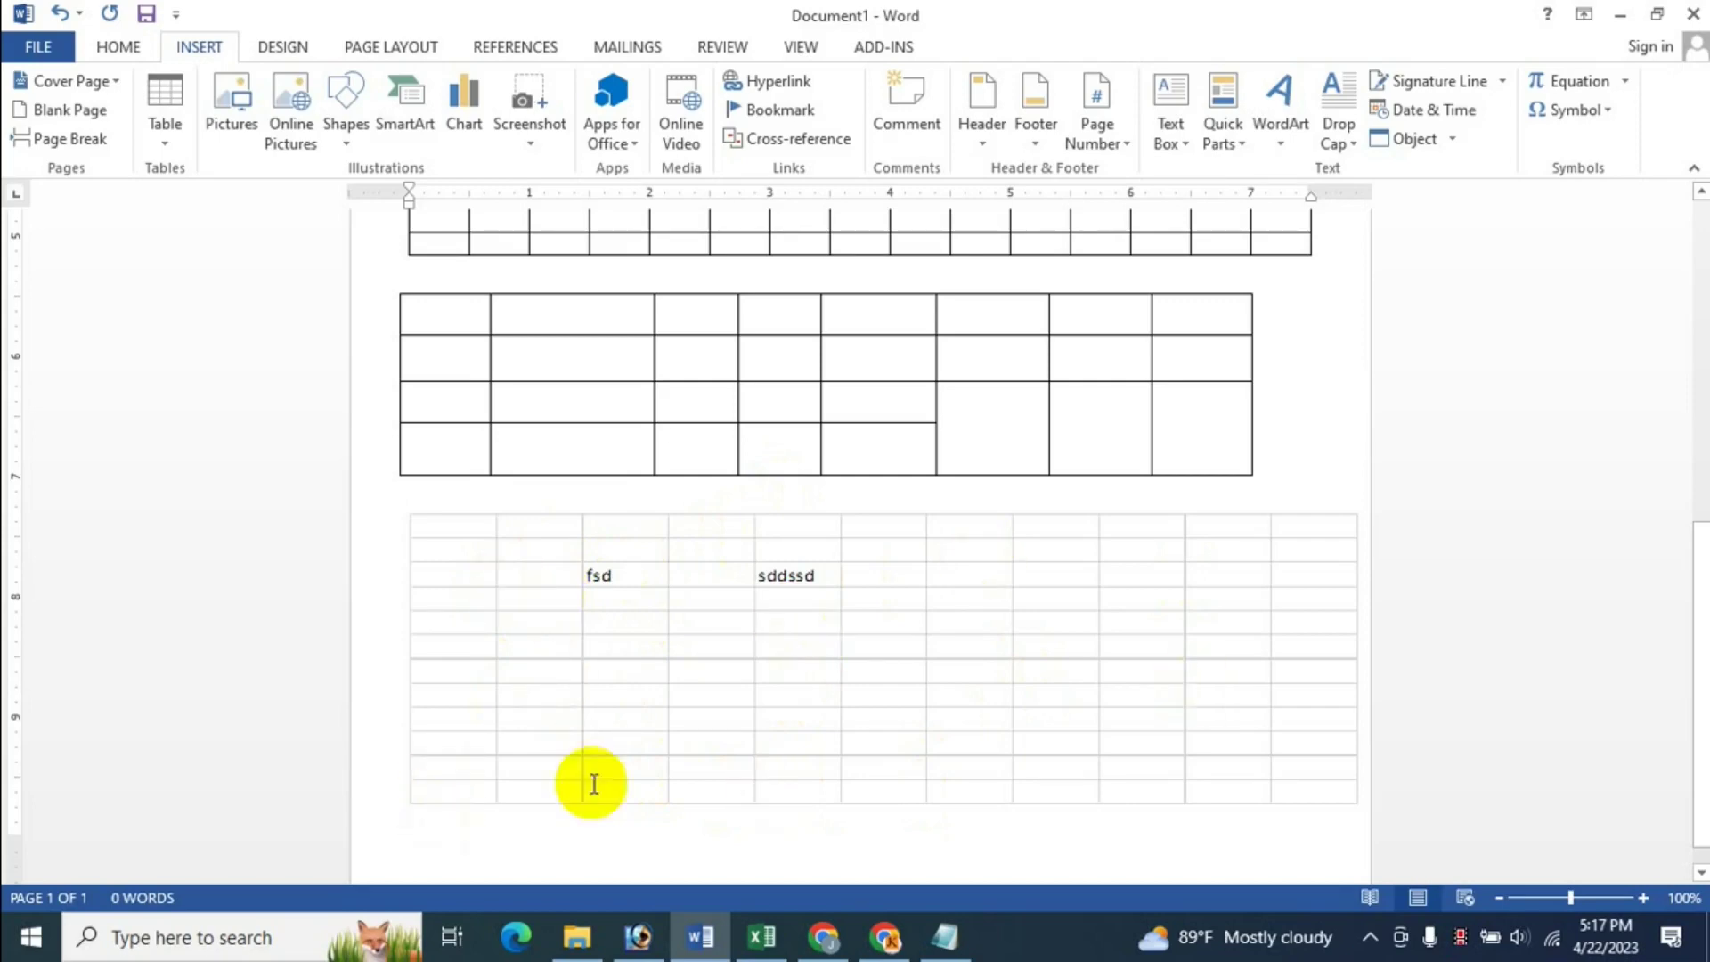
pyautogui.scroll(-1, 752, 752)
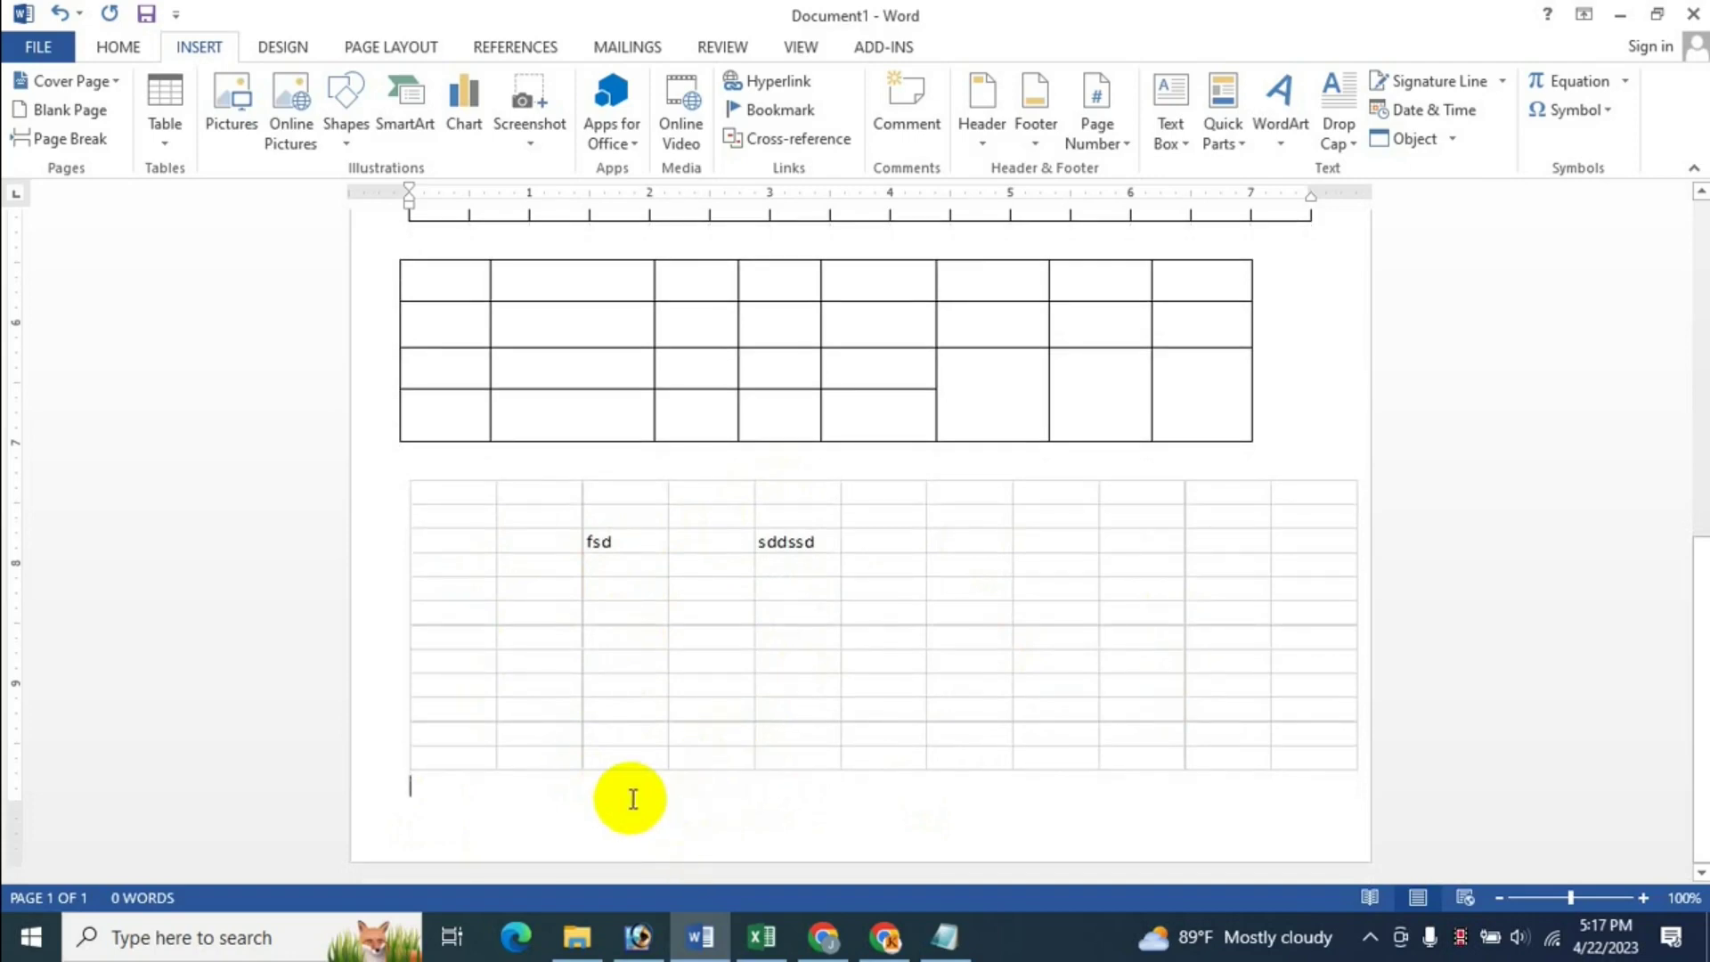
pyautogui.press('Return')
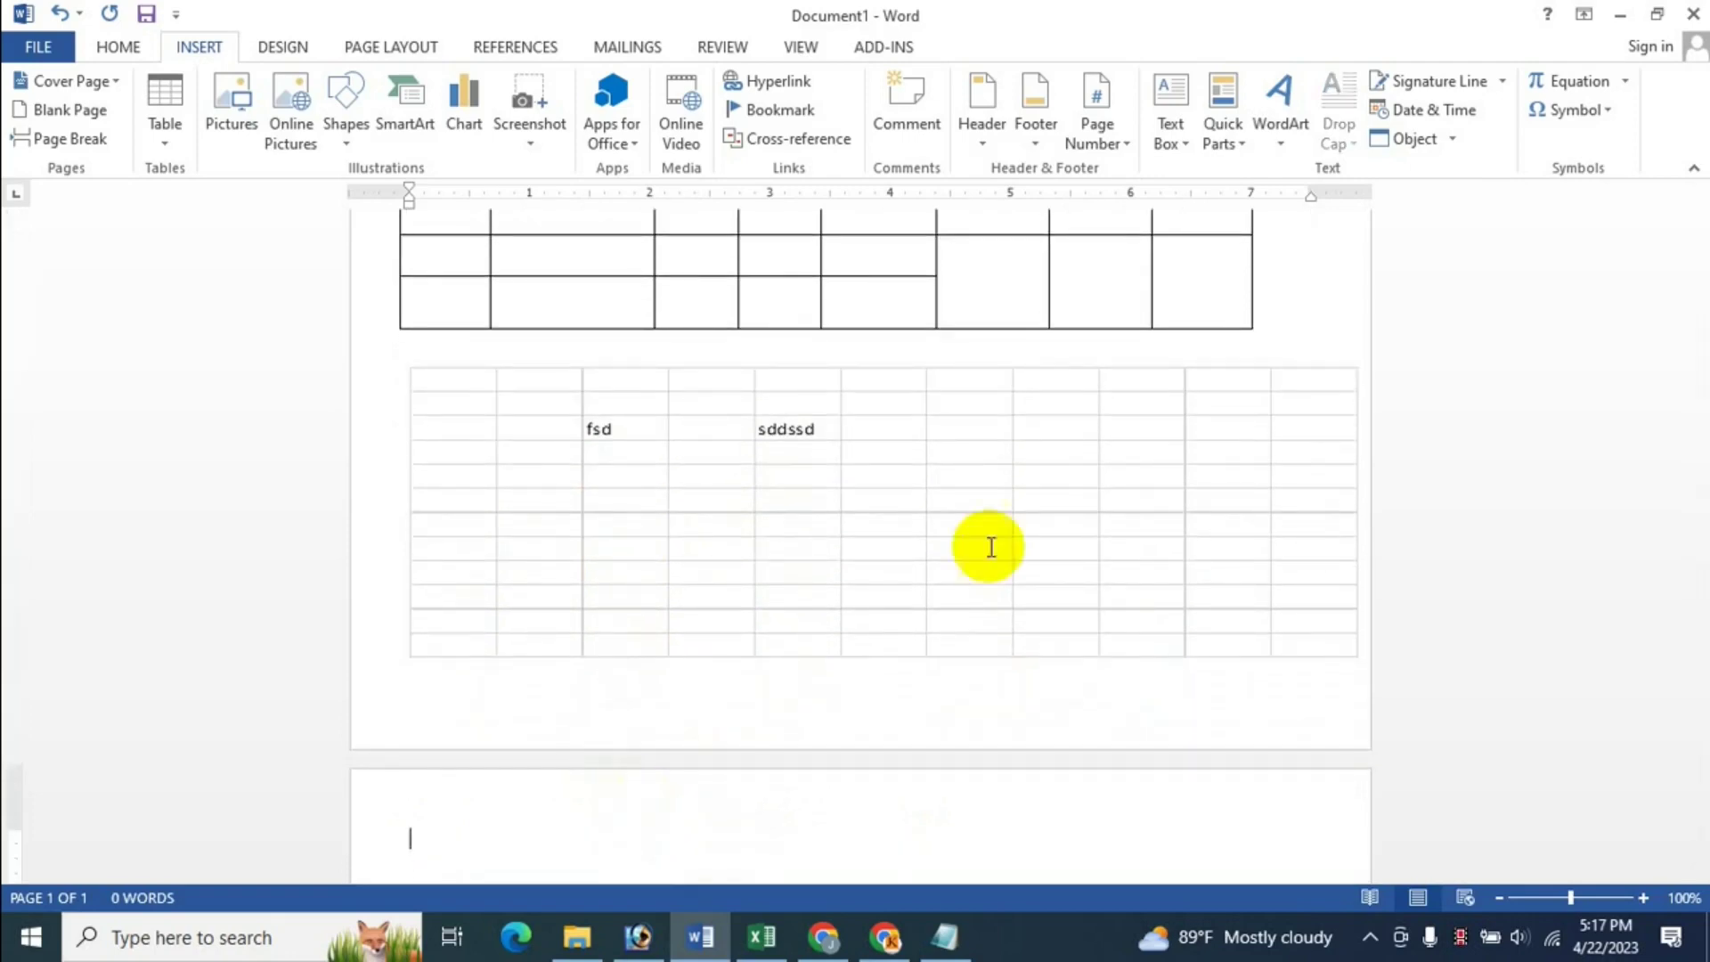
# Step: Insert the Quick Tables Double Table of the Greek alphabet onto the second page
pyautogui.click(163, 129)
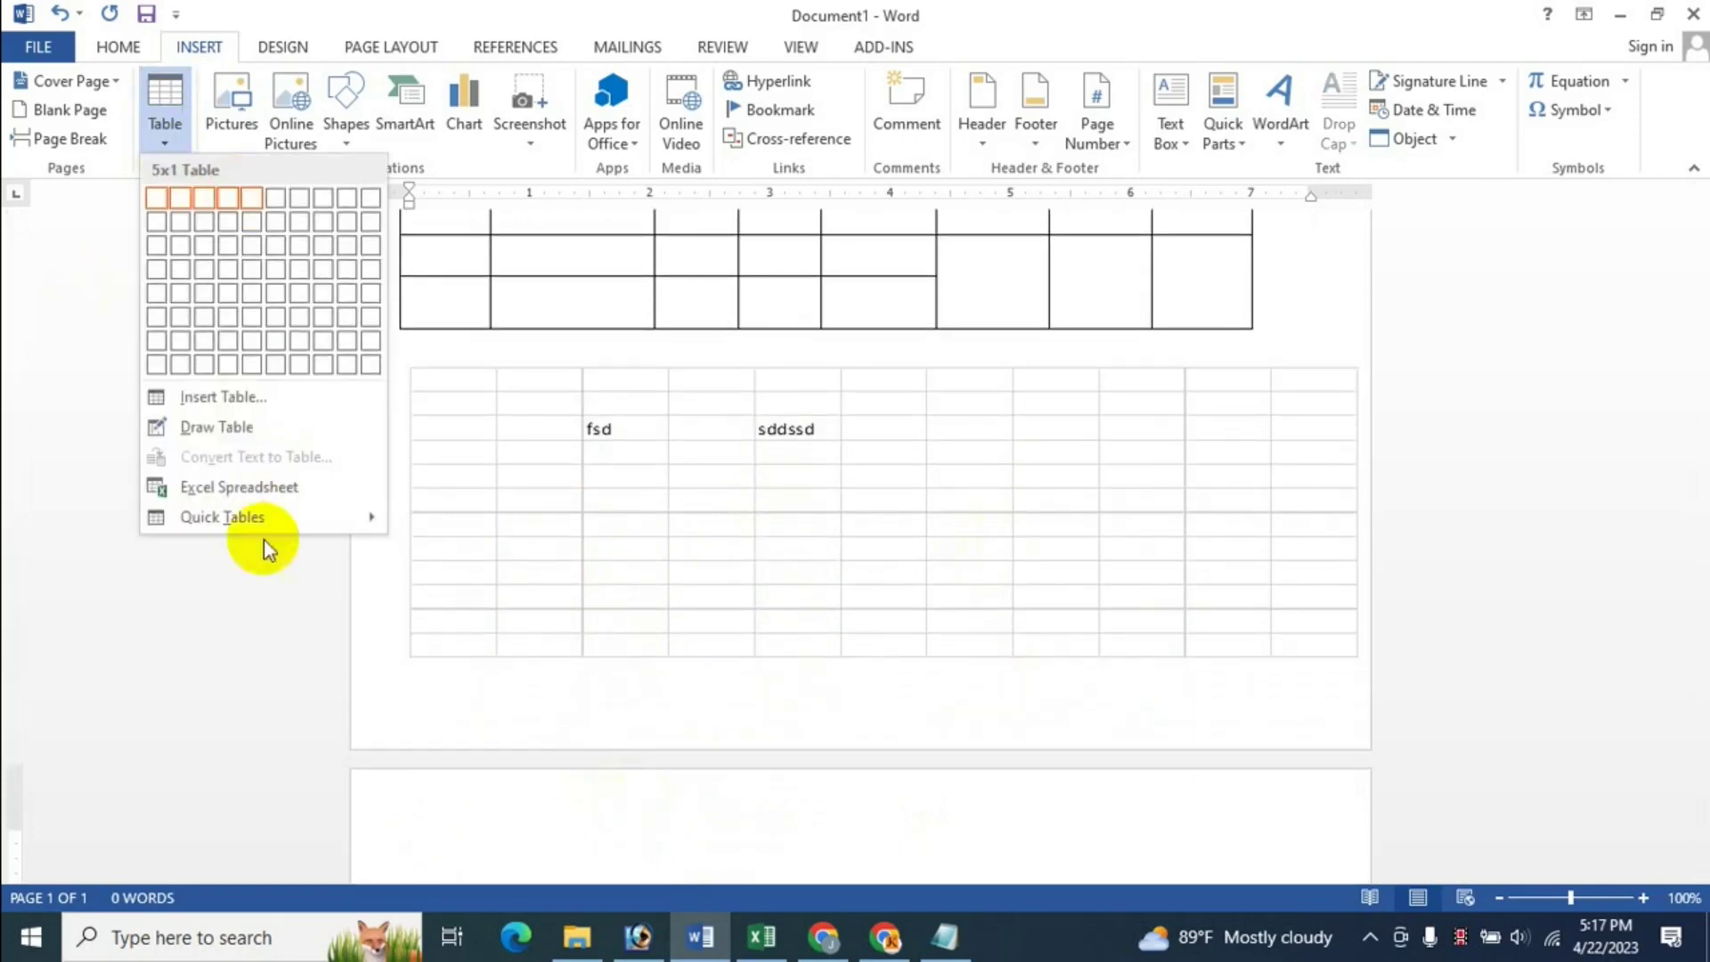
pyautogui.click(243, 524)
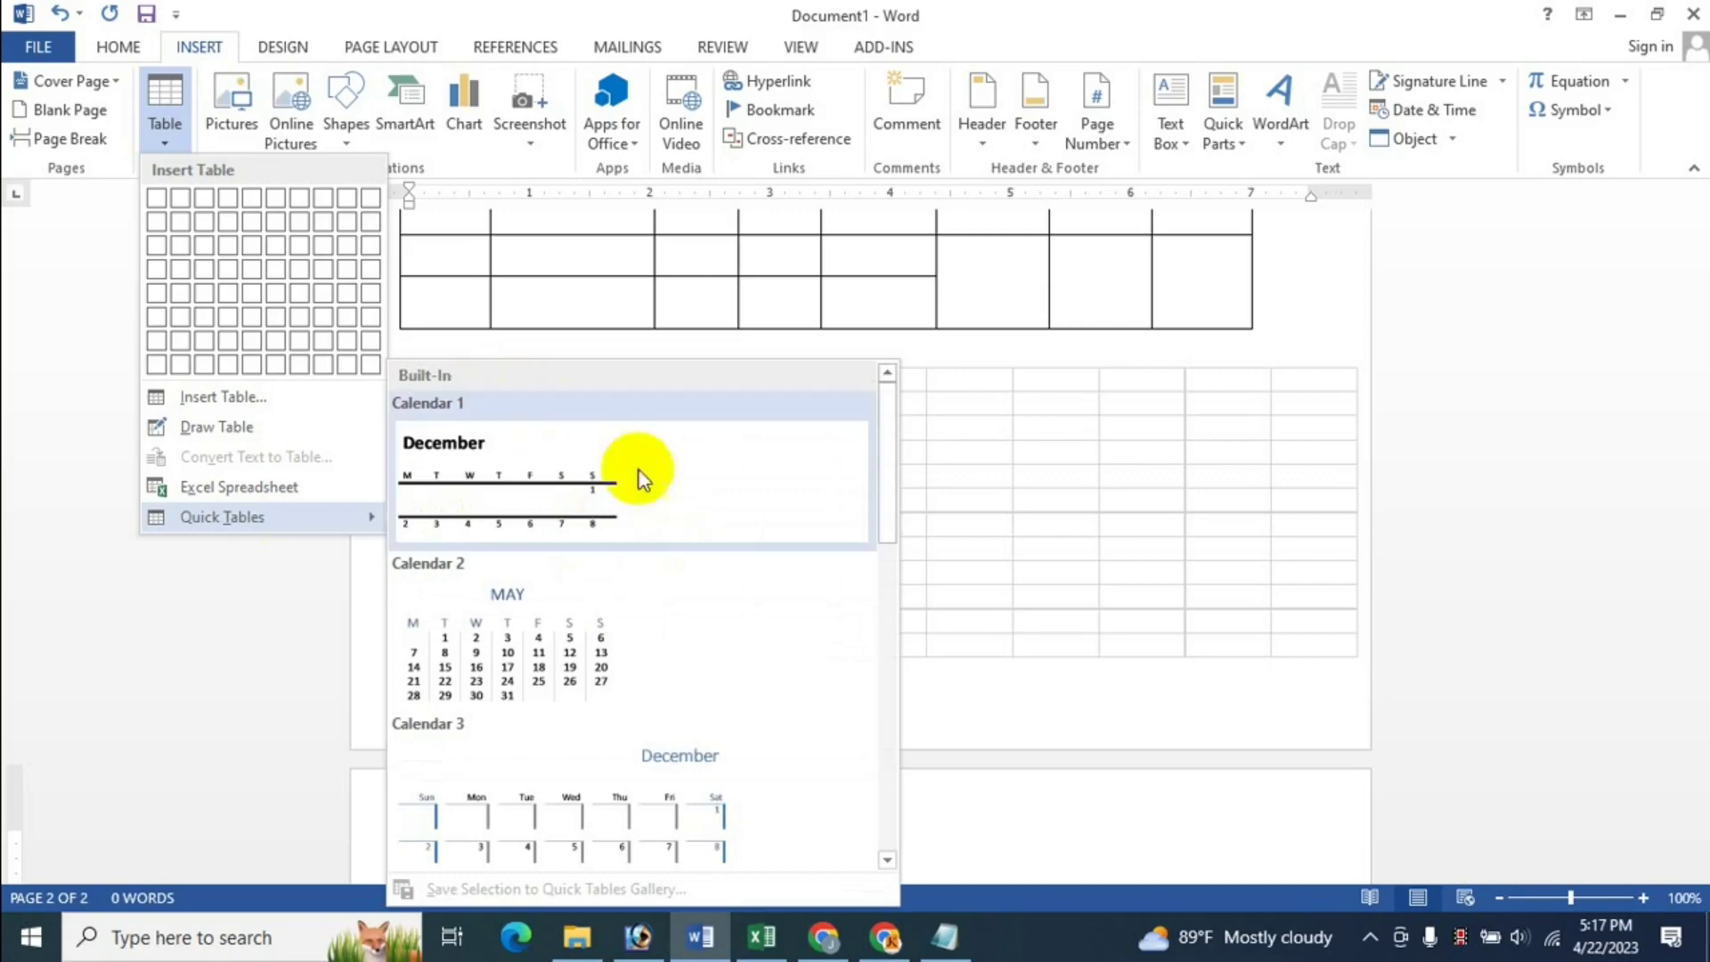
pyautogui.scroll(-3, 759, 589)
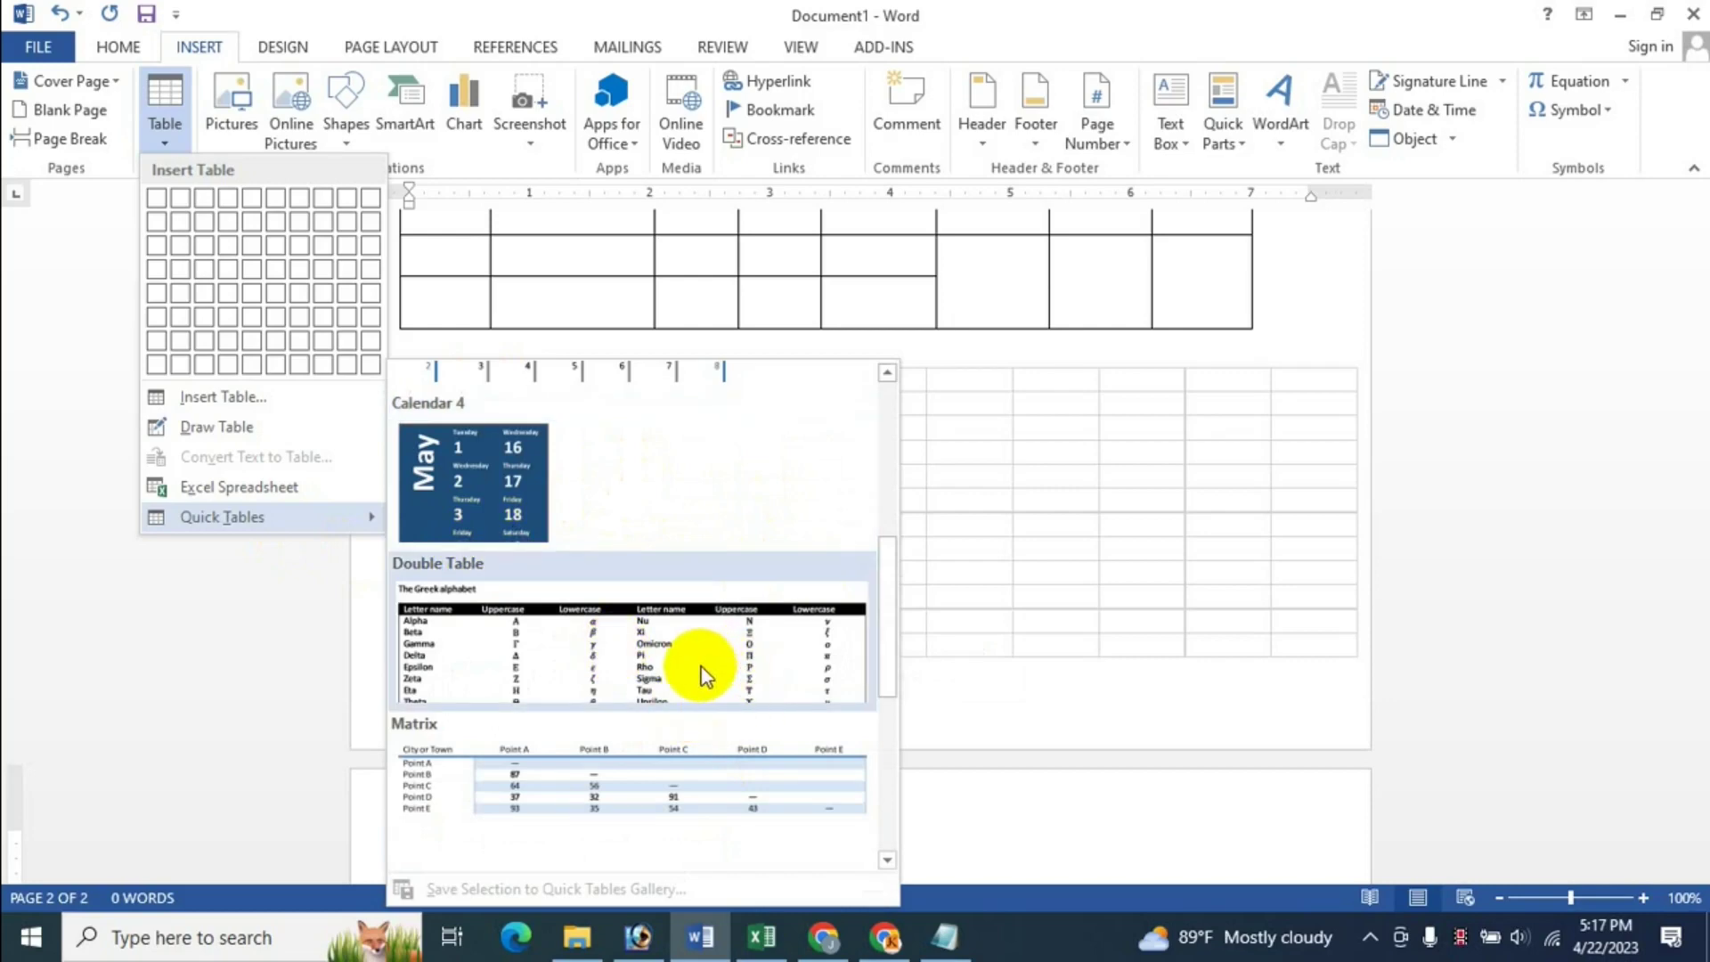
pyautogui.press('Escape')
pyautogui.press('Escape')
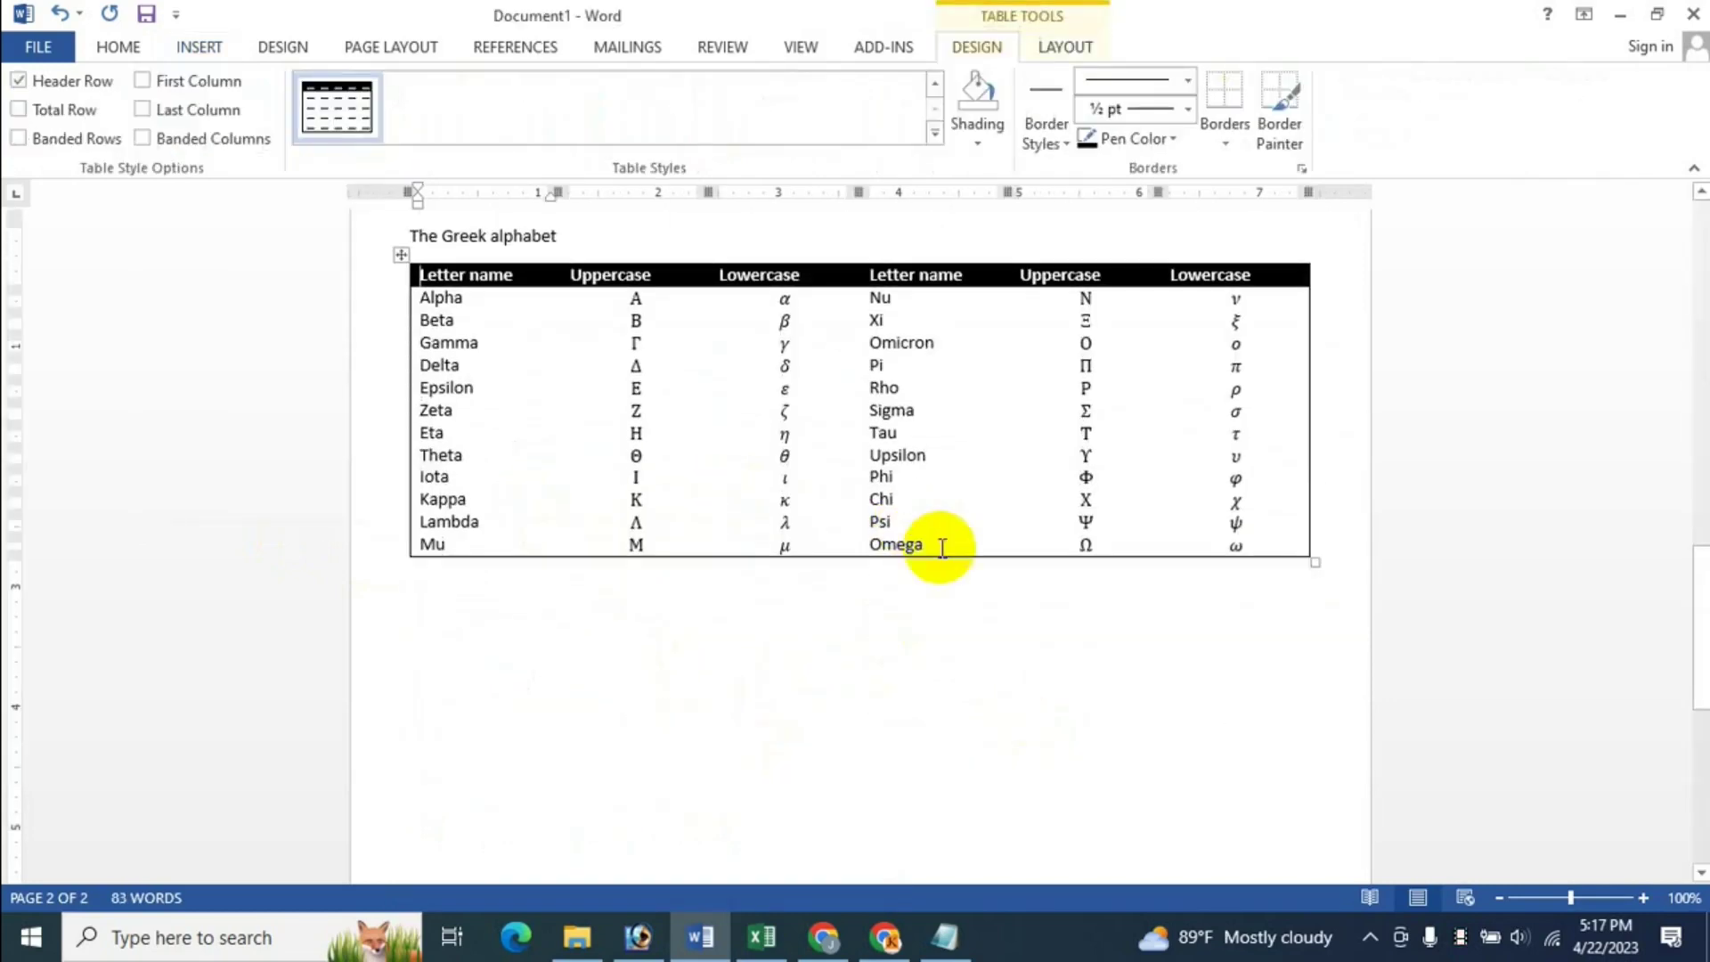
pyautogui.scroll(1, 935, 546)
pyautogui.scroll(1, 638, 465)
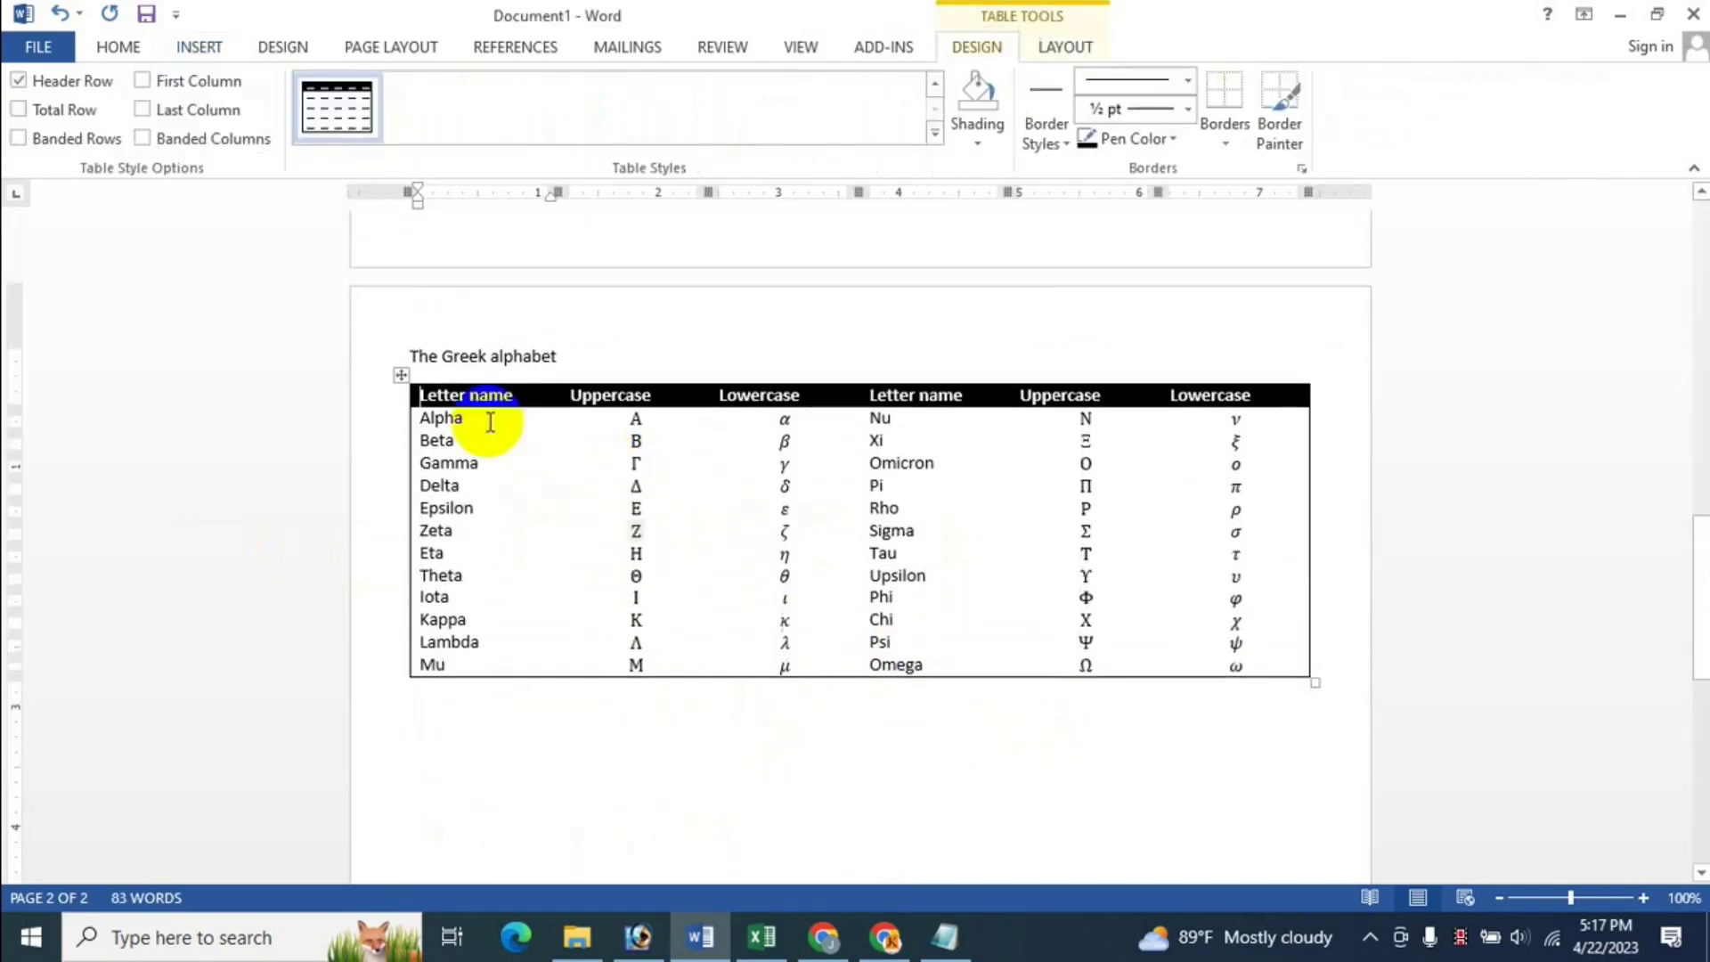
pyautogui.moveTo(636, 530)
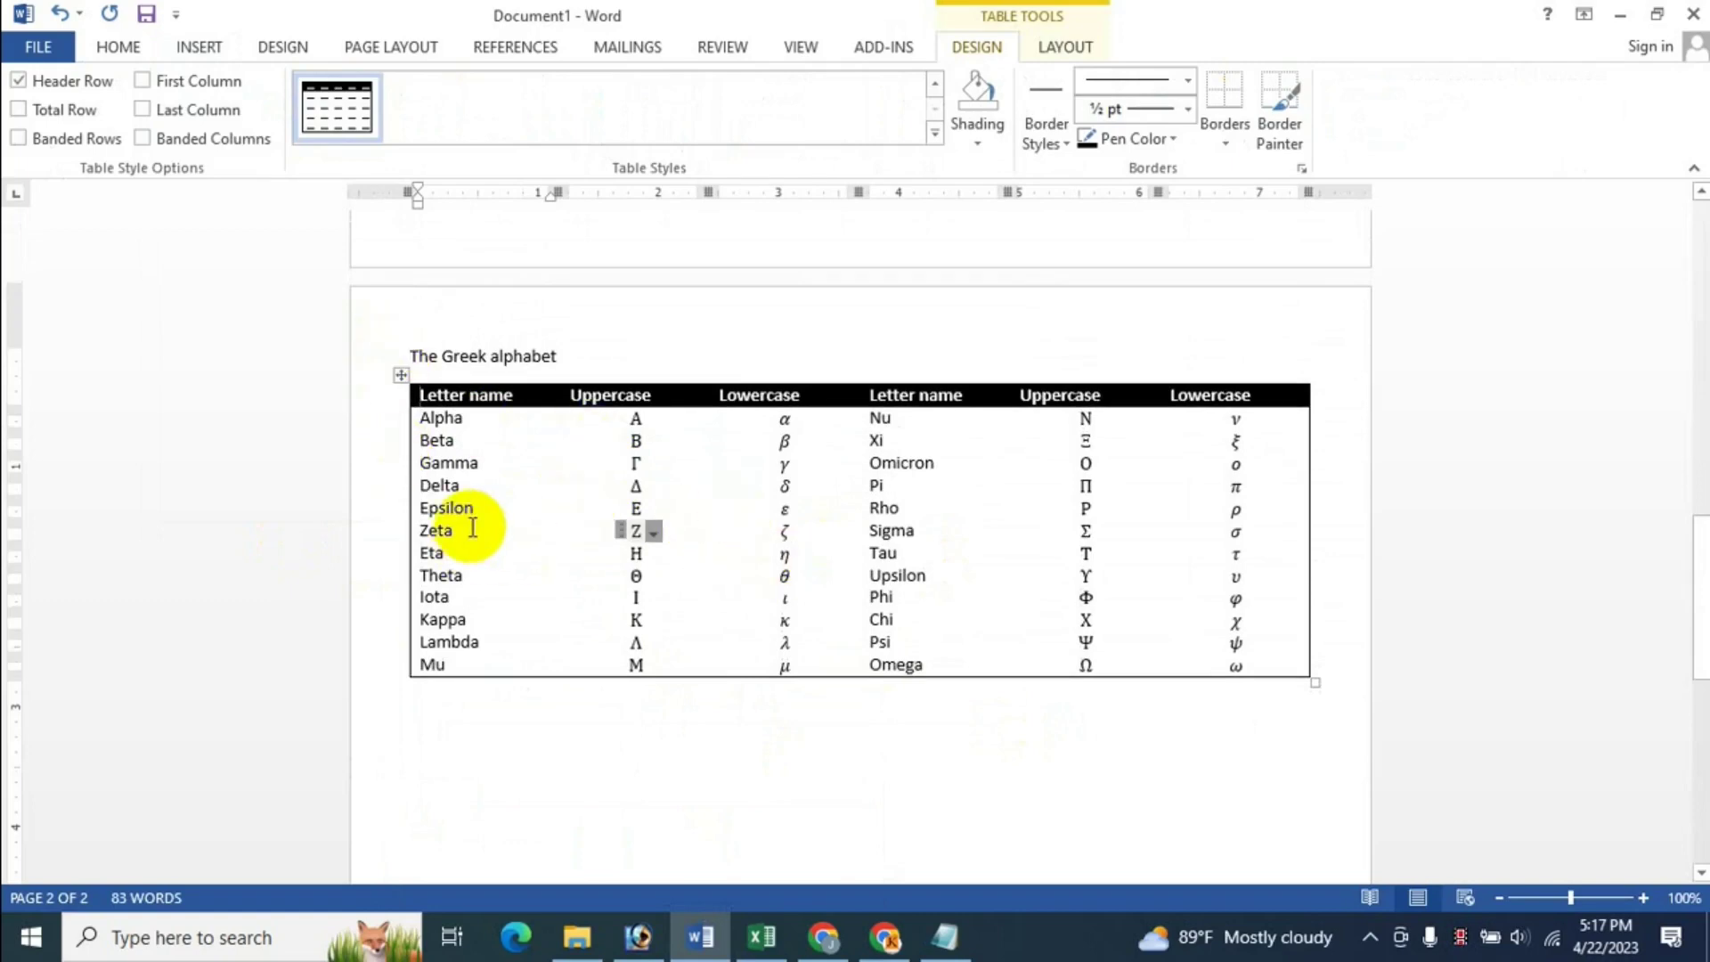
# Step: Put the caret on the empty line below the Greek alphabet table, briefly checking the Table menu
pyautogui.click(962, 532)
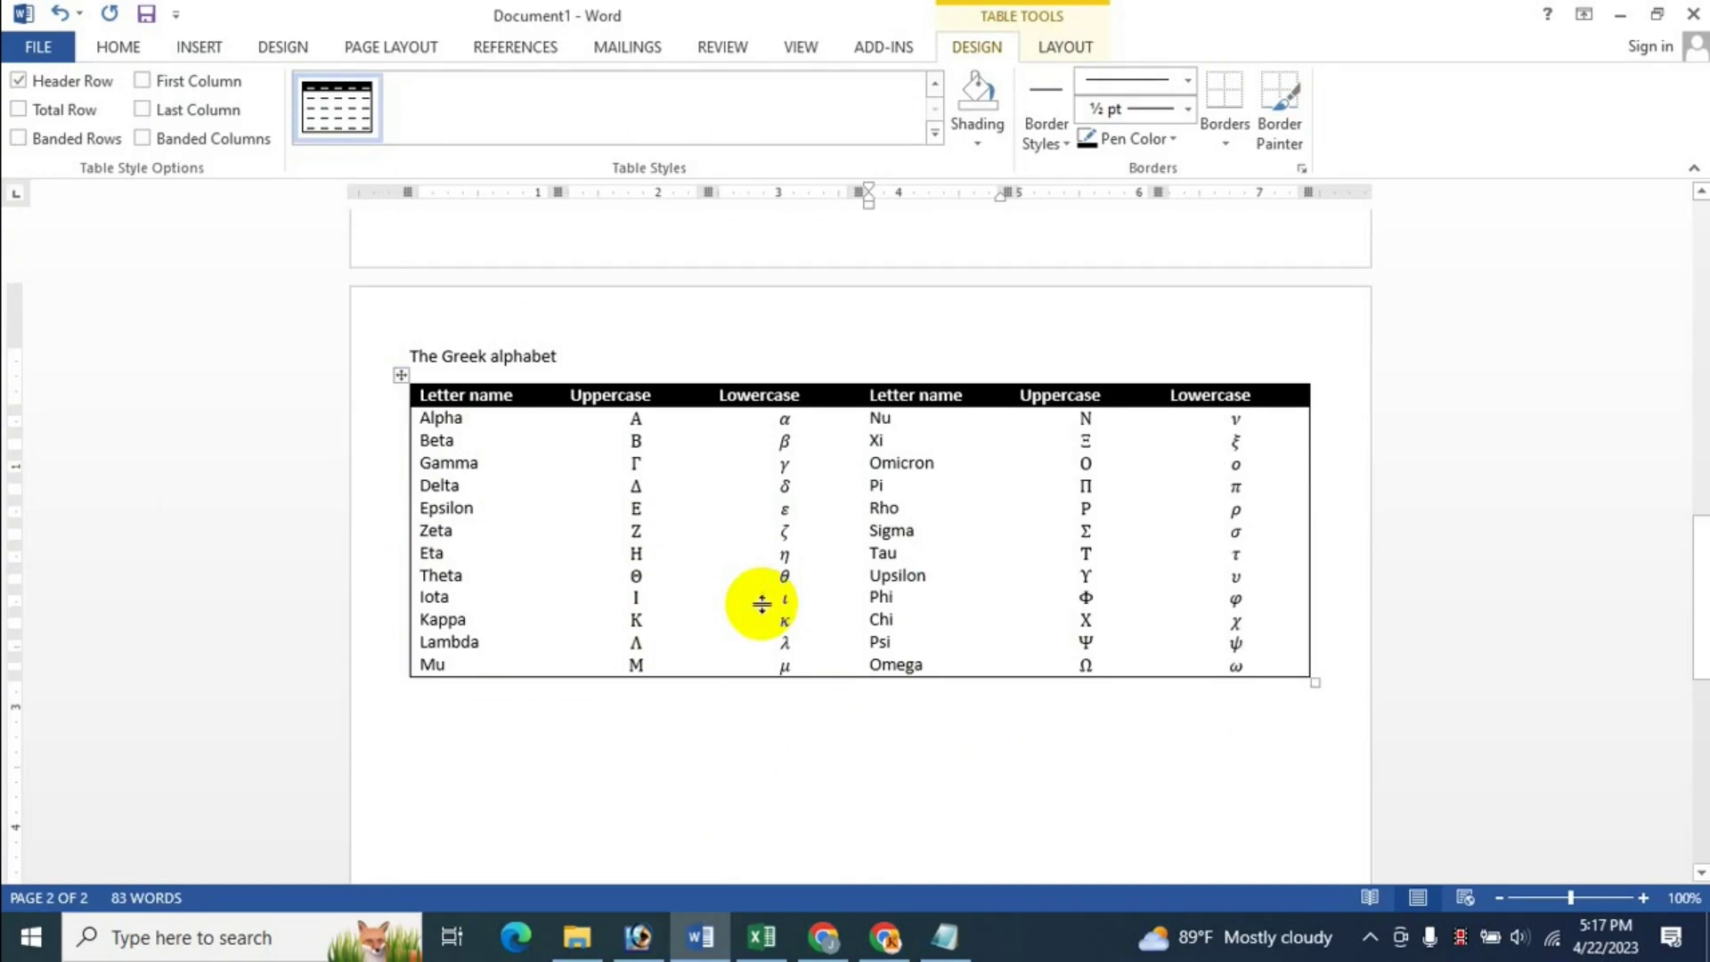
pyautogui.scroll(1, 762, 604)
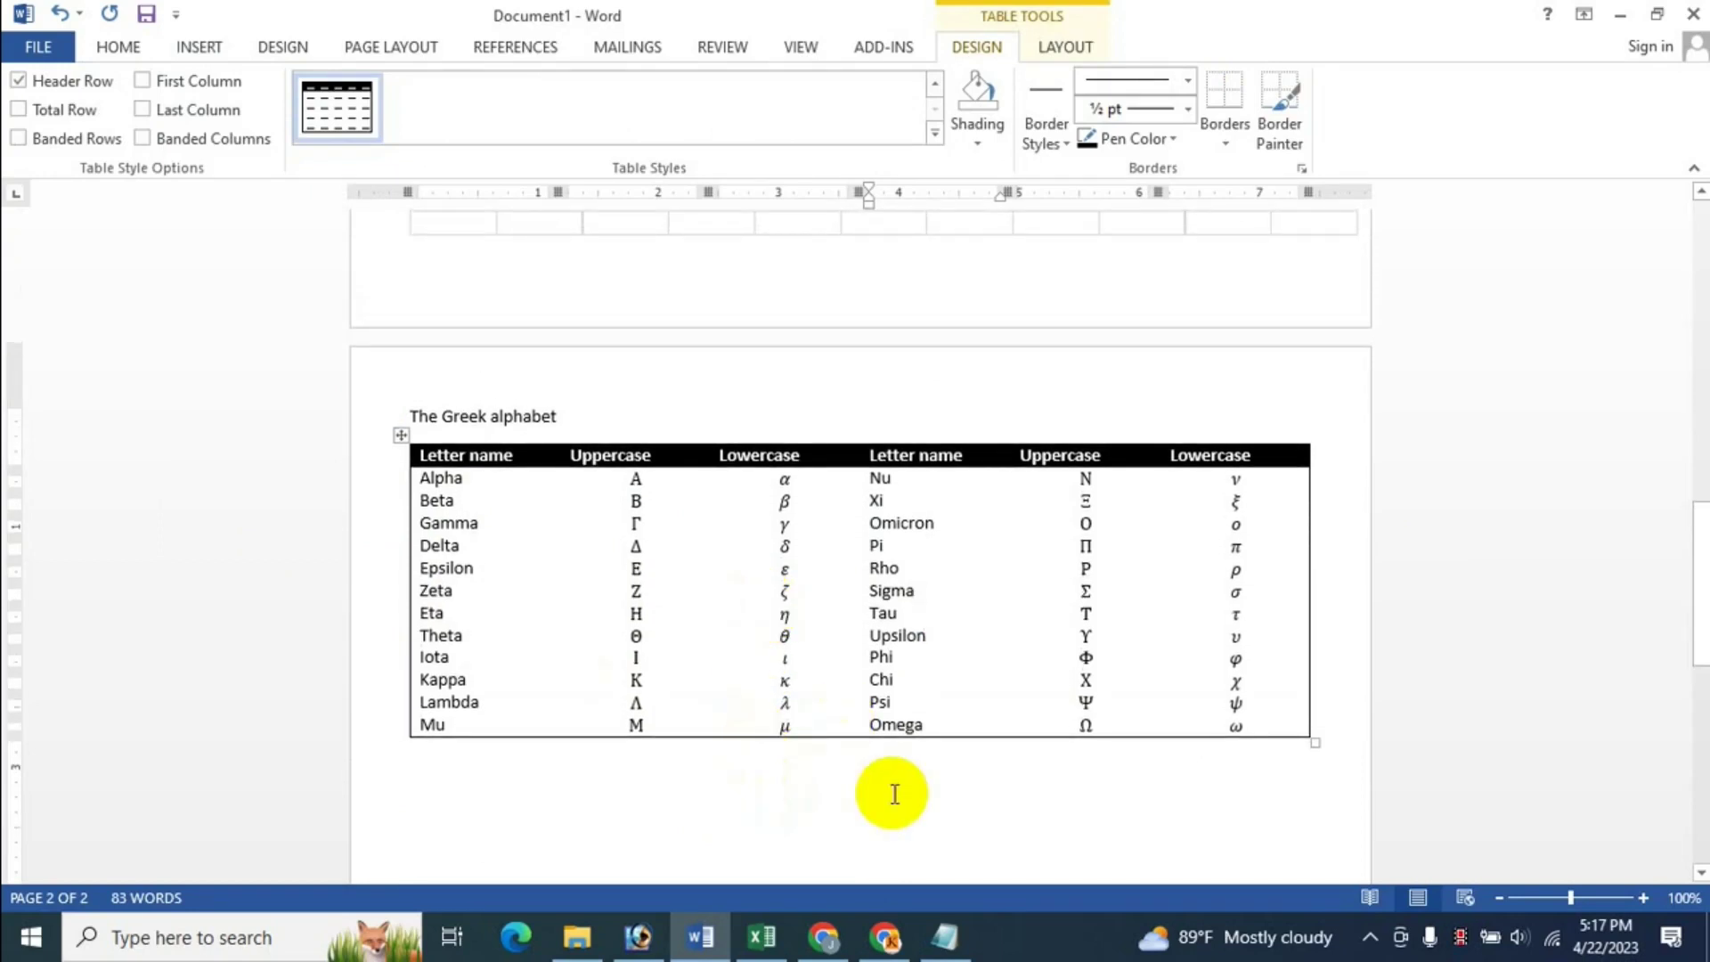
pyautogui.click(579, 781)
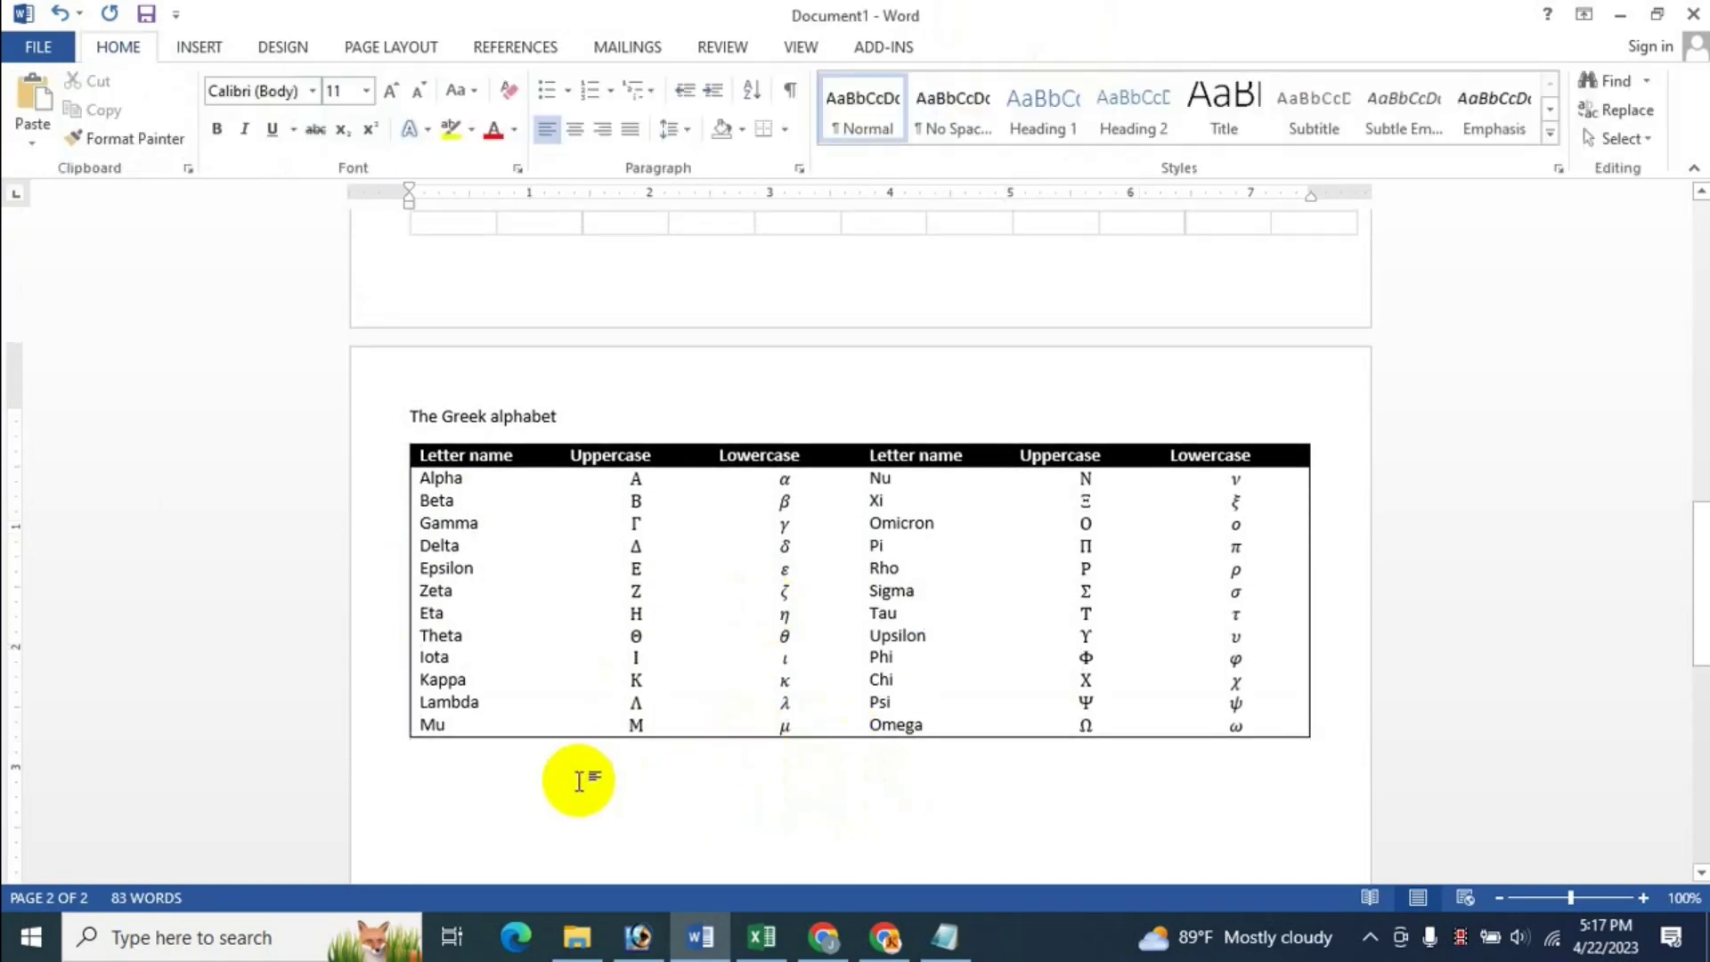
pyautogui.click(212, 43)
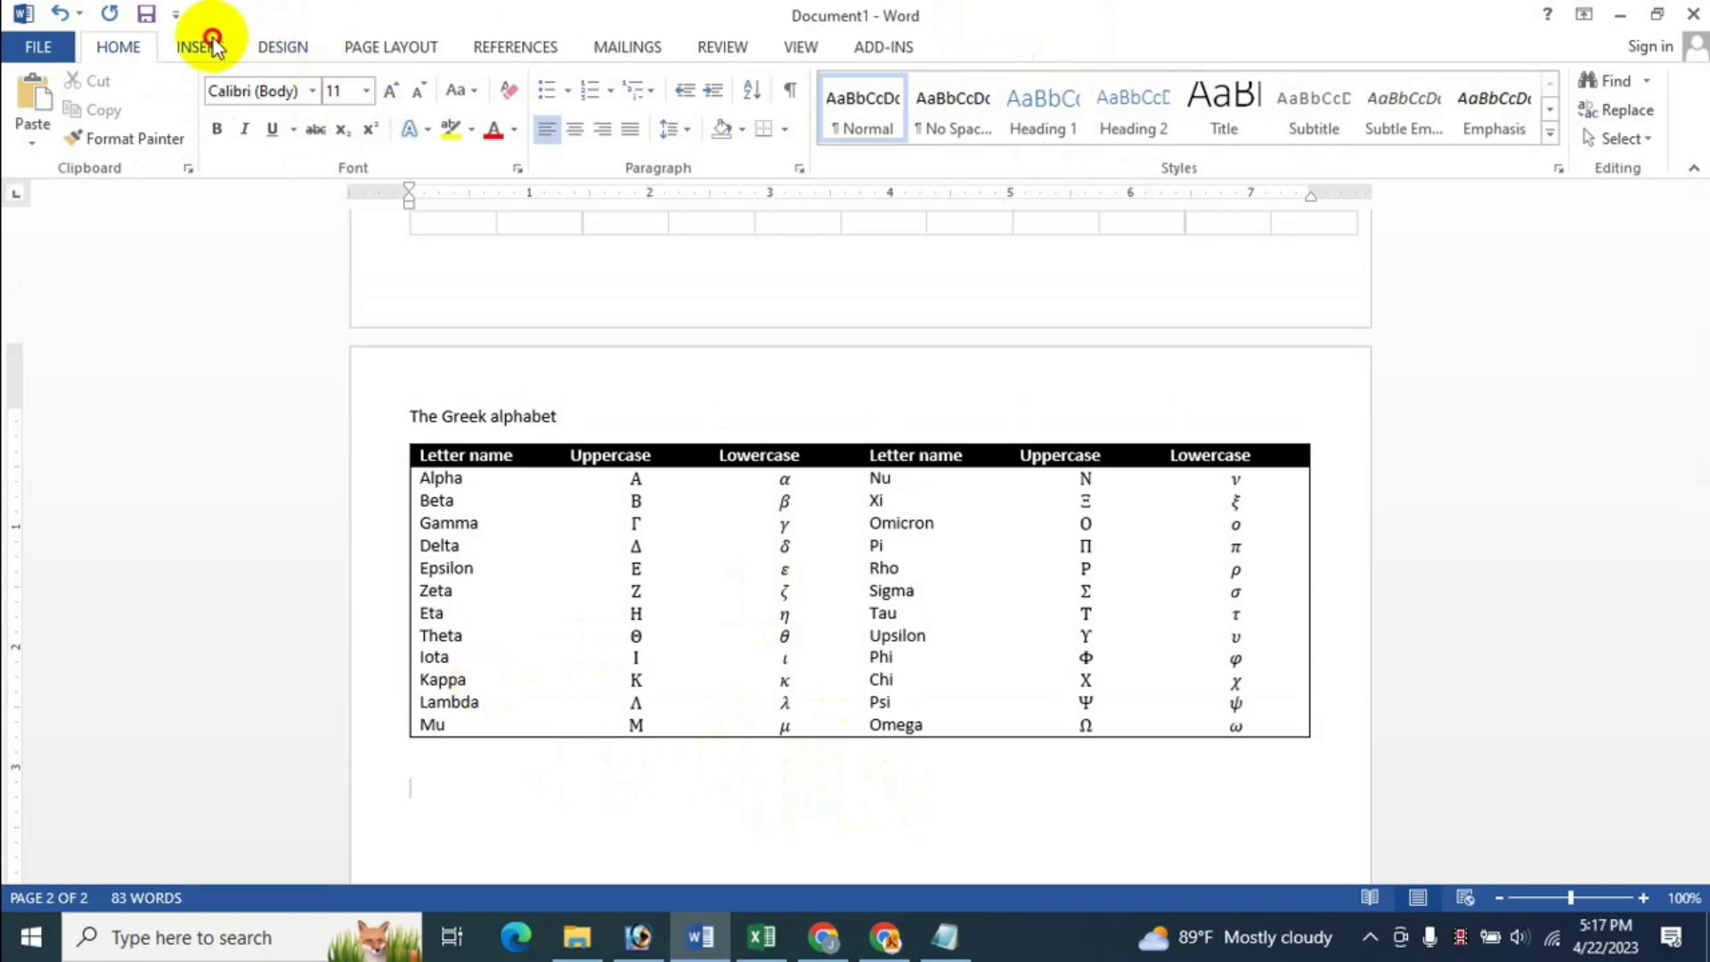
pyautogui.click(167, 145)
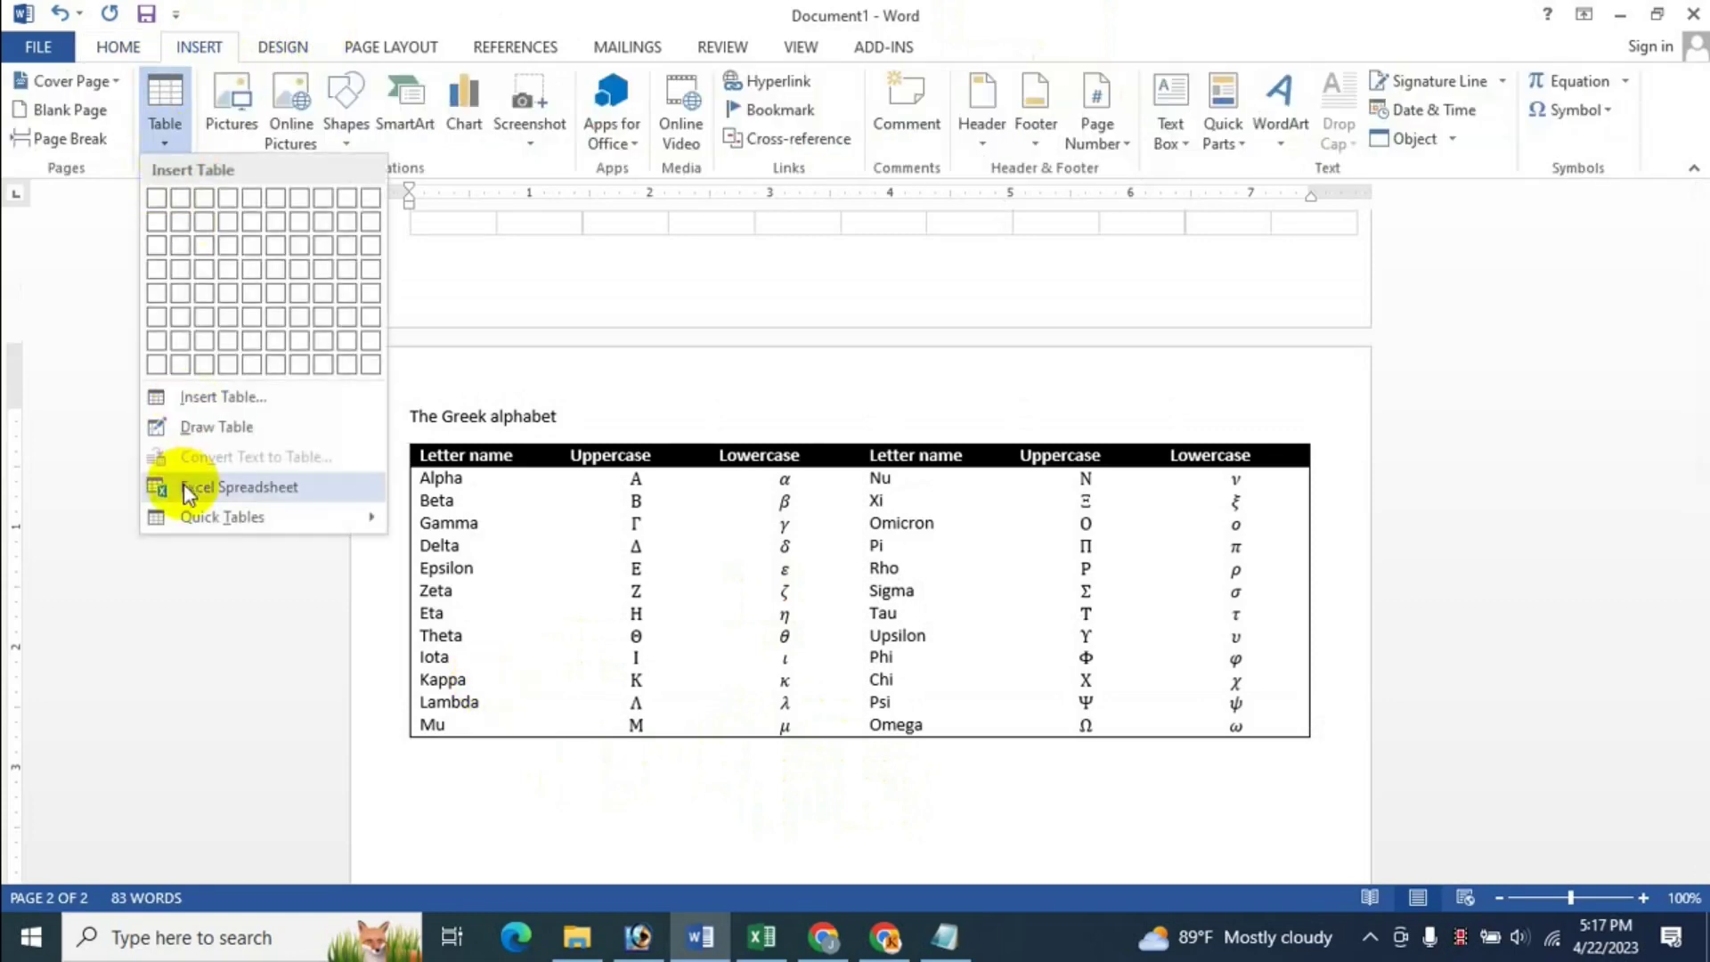
pyautogui.click(605, 793)
pyautogui.scroll(-1, 1702, 579)
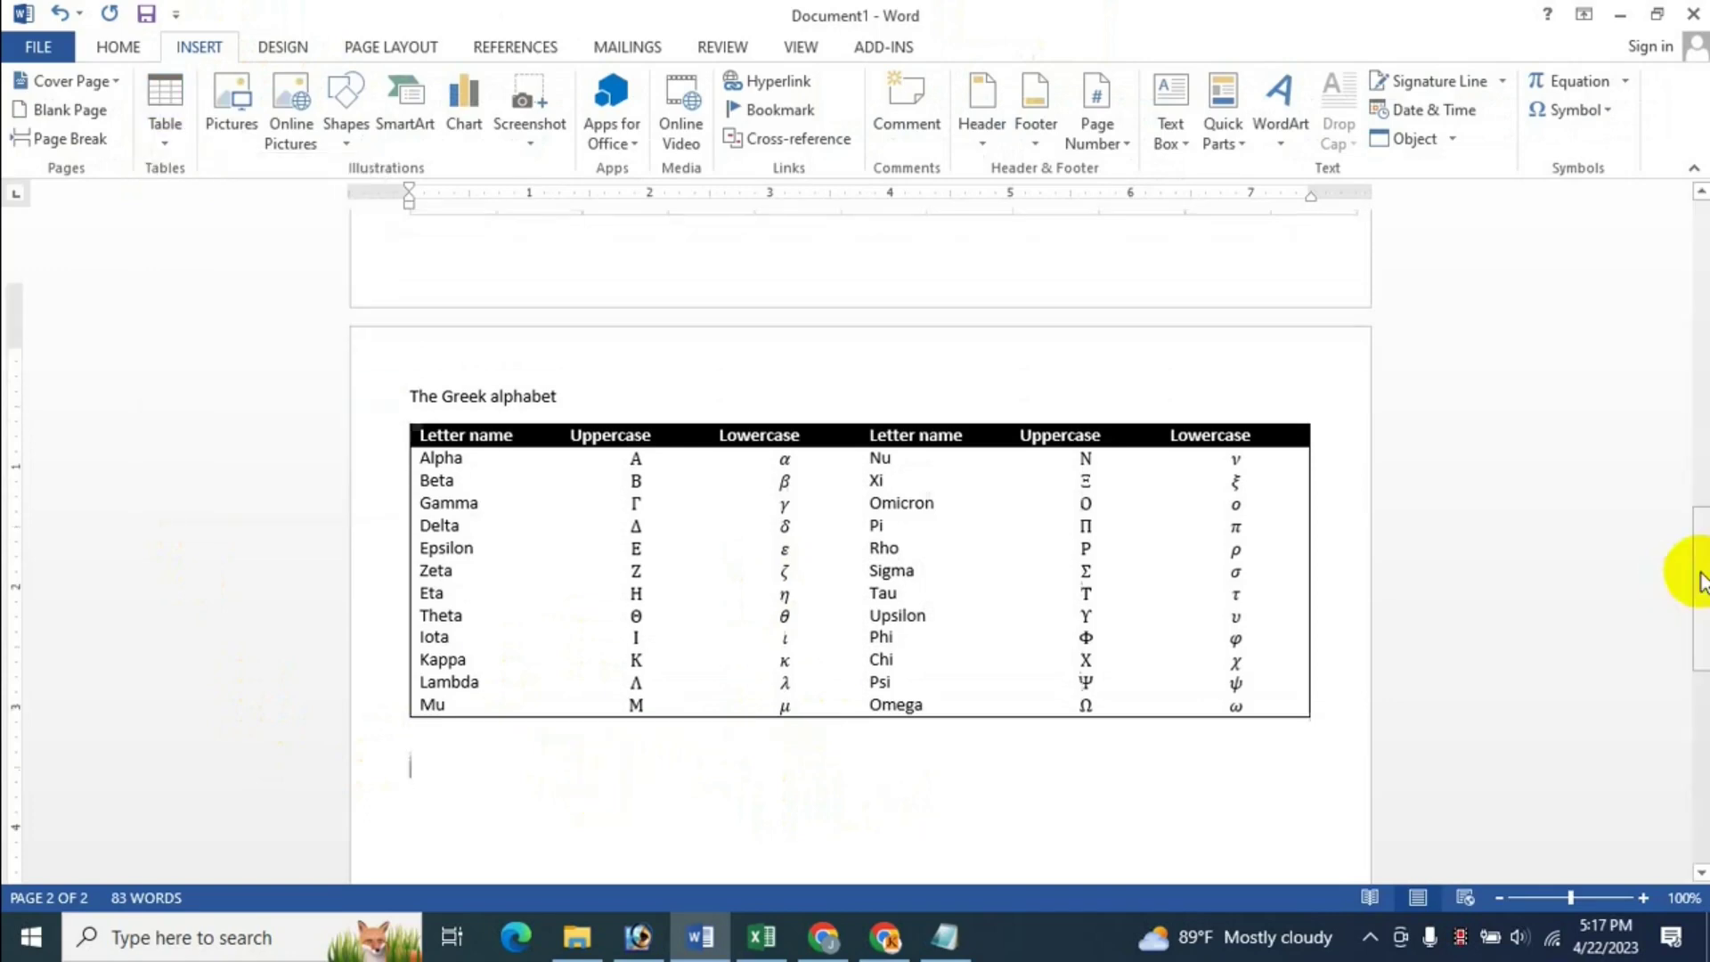
pyautogui.scroll(-2, 1701, 579)
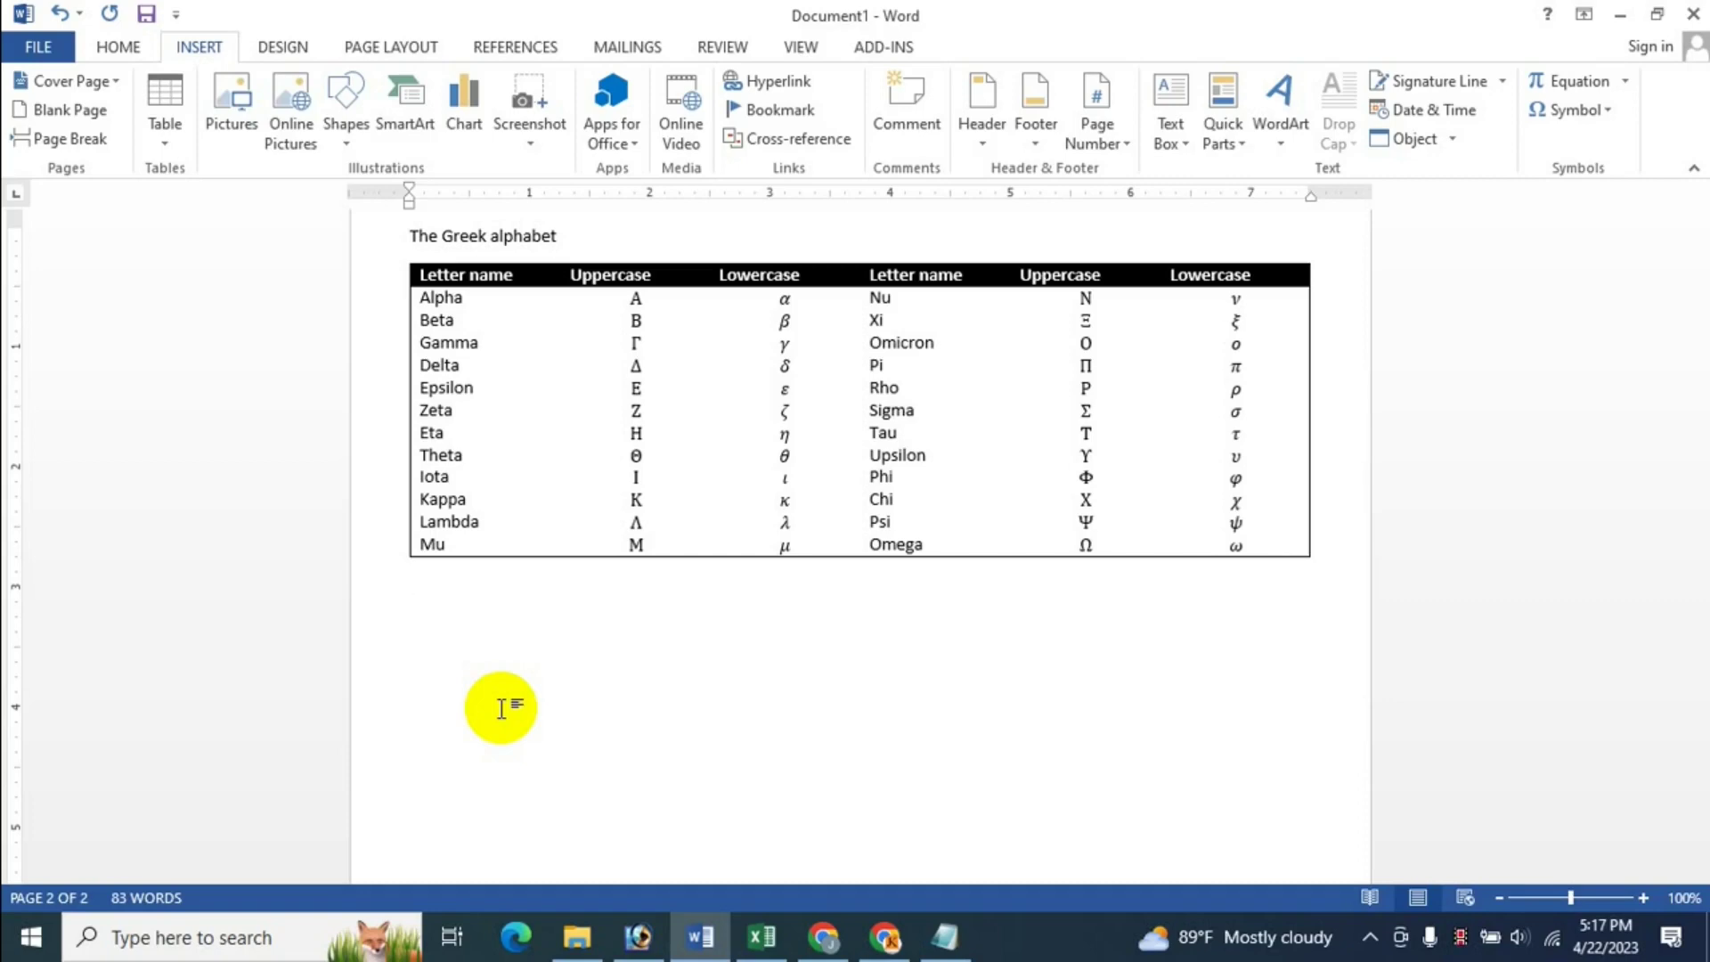
# Step: Type a plus-and-tab line (+ Tab + Tab + Tab + Tab +) and press Enter to auto-create a four-column table
pyautogui.write('+')
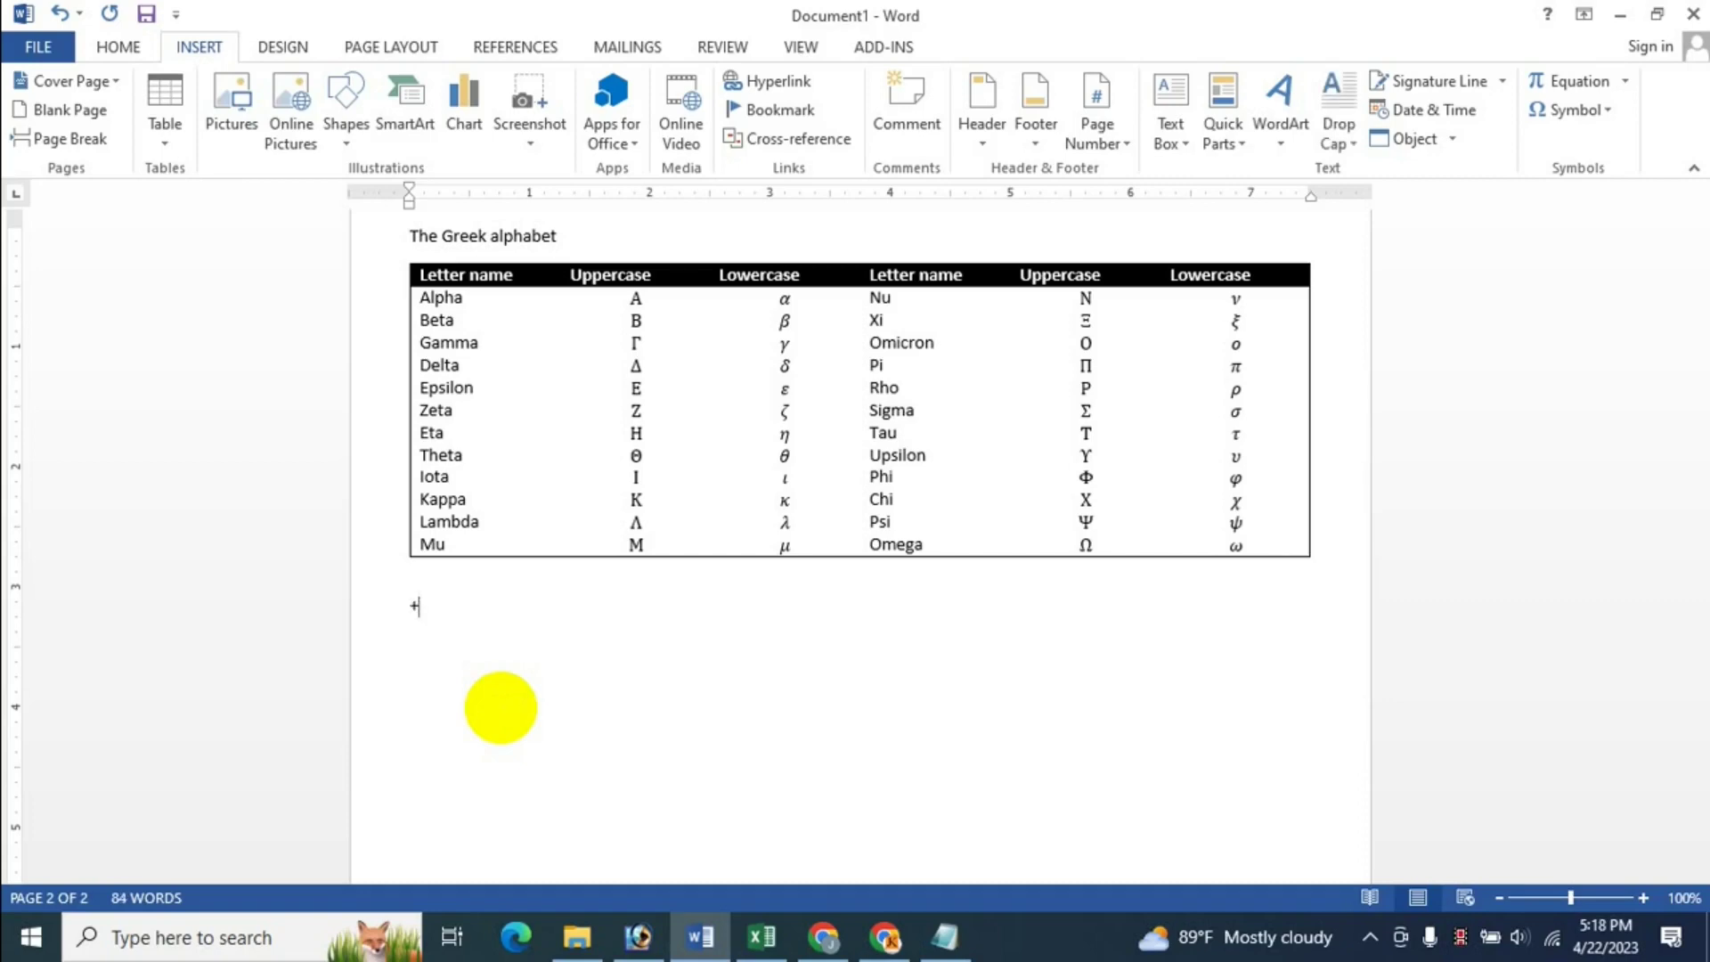
pyautogui.press('Tab')
pyautogui.write('+\t')
pyautogui.write('+')
pyautogui.press('Tab')
pyautogui.write('+ ')
pyautogui.write('+')
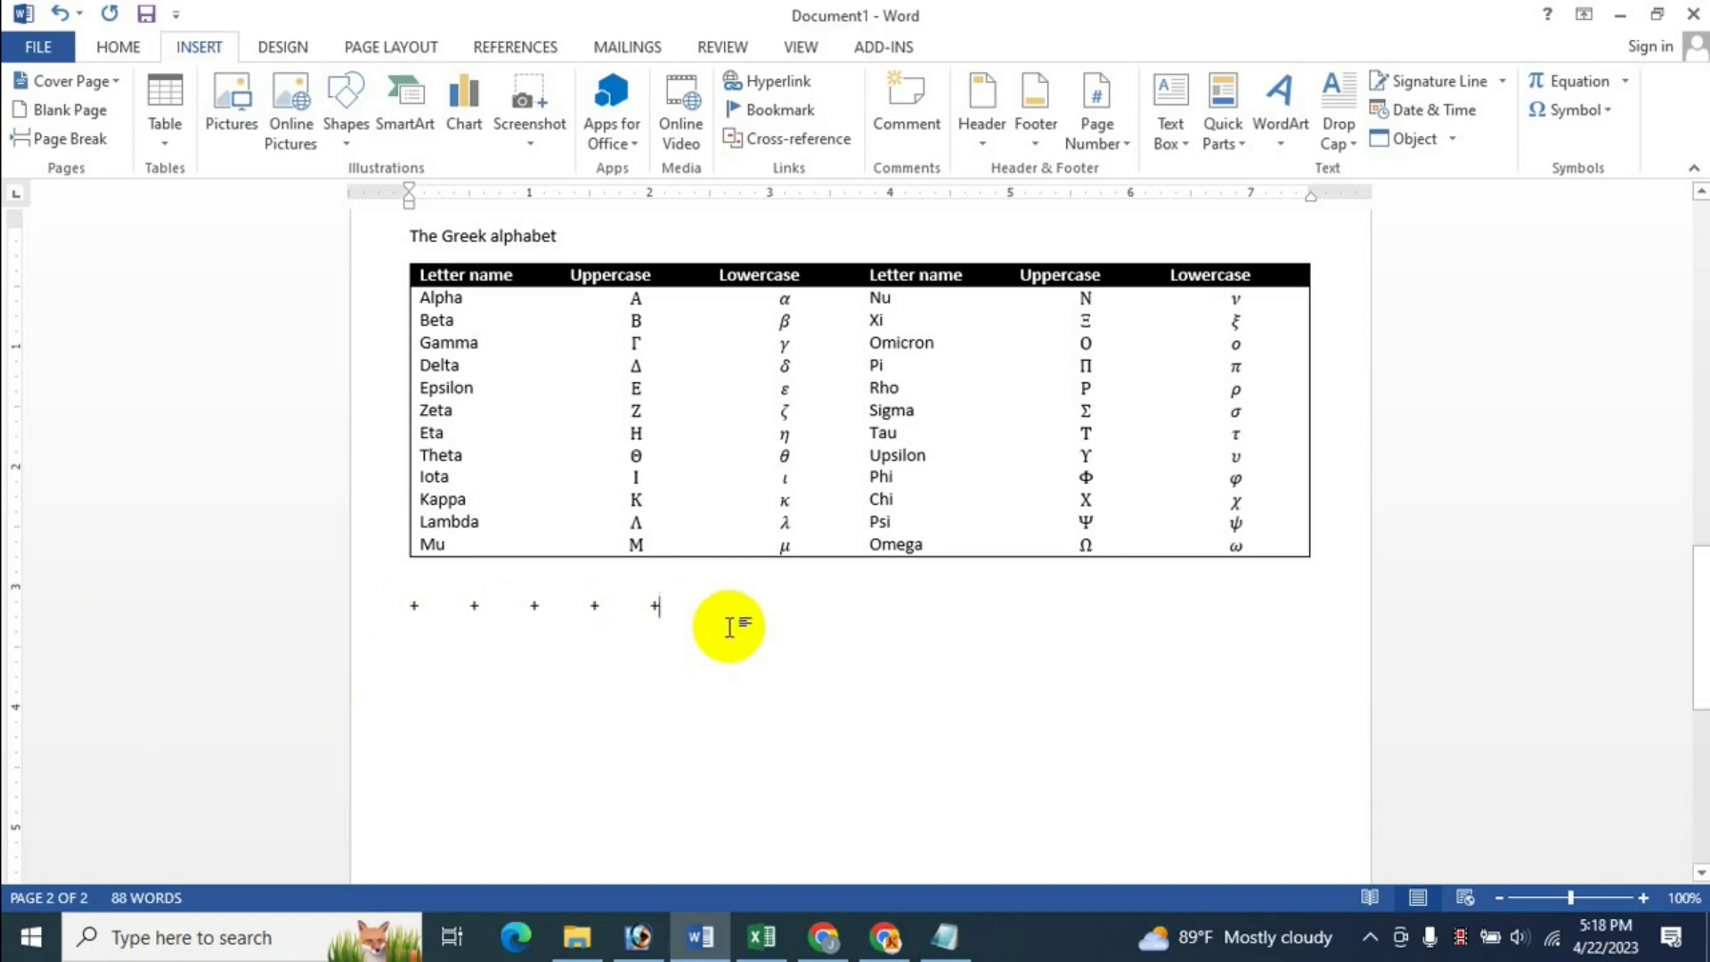
pyautogui.press('Return')
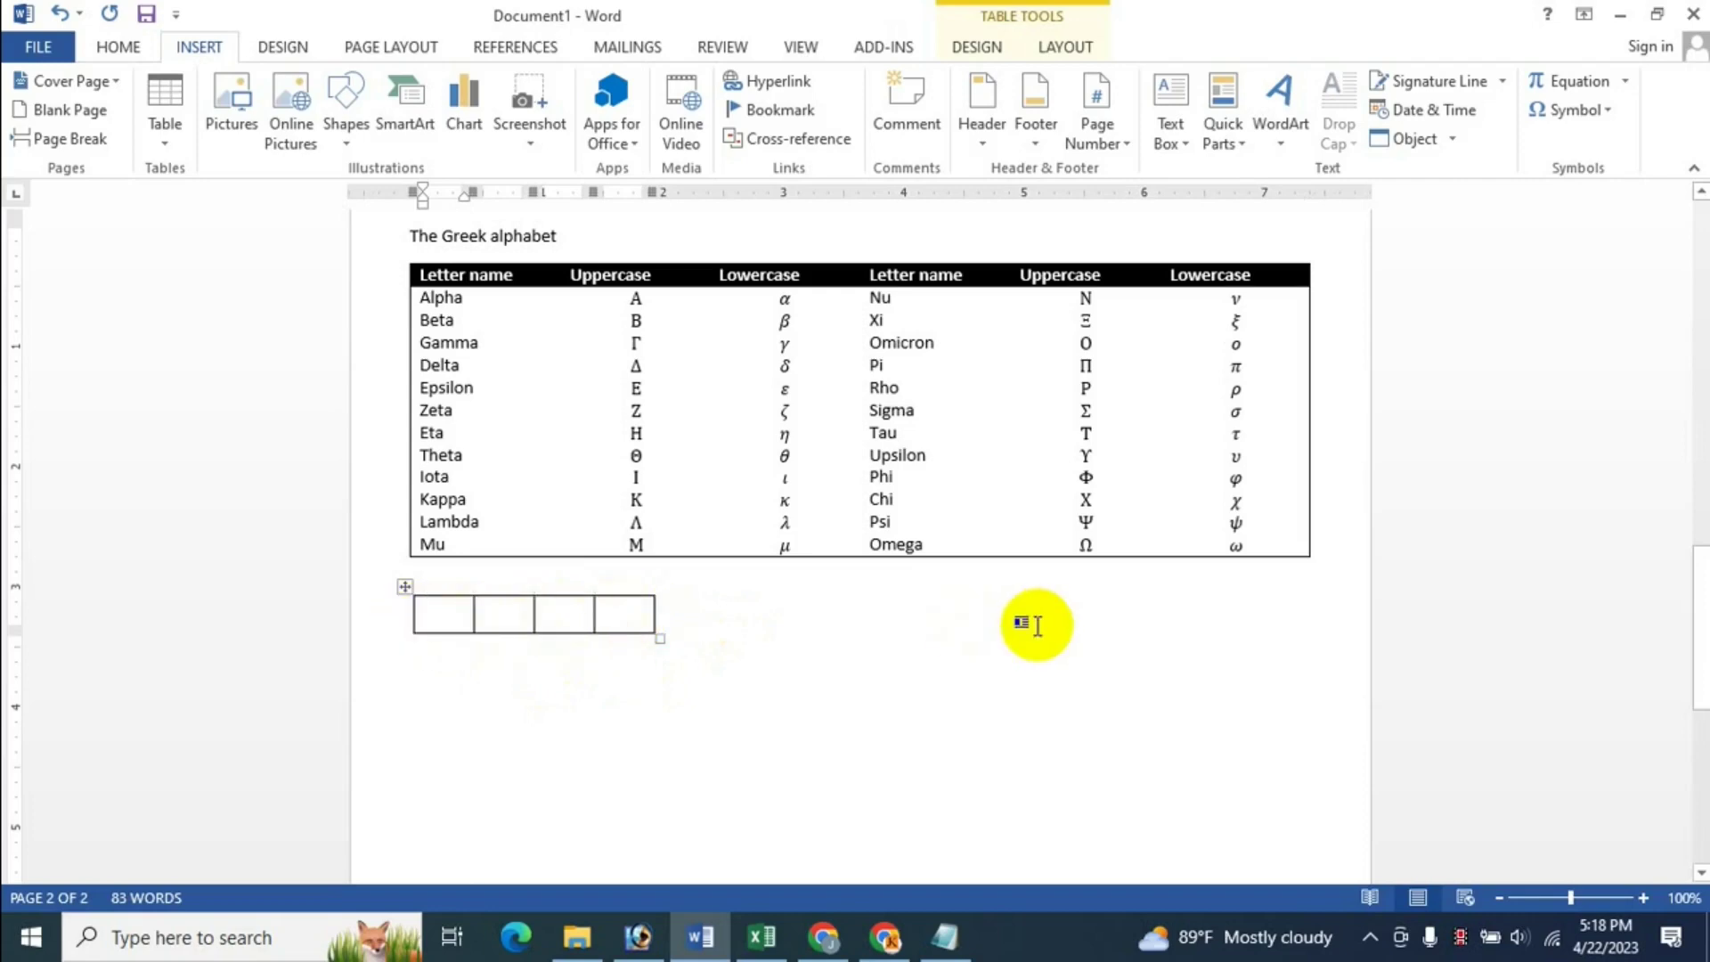
# Step: Tab through the last cells to extend the small table to five rows
pyautogui.press('Tab')
pyautogui.press('Tab')
pyautogui.press('Tab')
pyautogui.press('Tab')
pyautogui.press('Tab')
pyautogui.press('Tab')
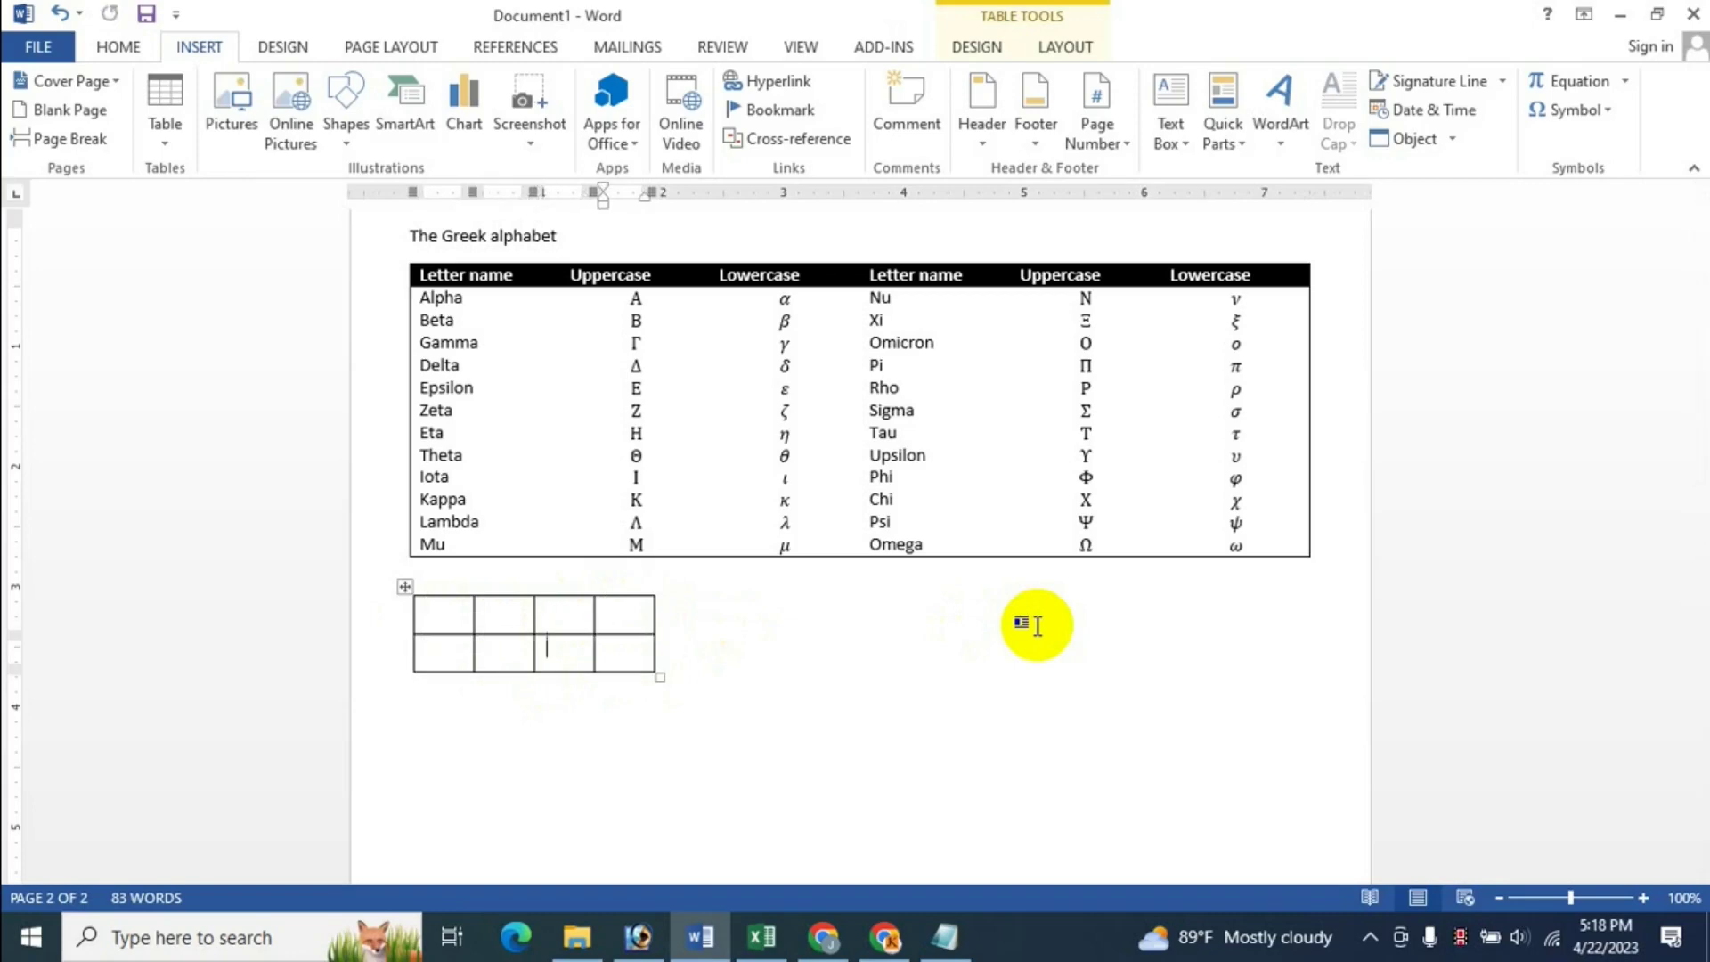
pyautogui.press('Tab')
pyautogui.press('Tab')
pyautogui.press('Tab')
pyautogui.press('Tab')
pyautogui.press('Tab')
pyautogui.press('Tab')
pyautogui.press('Tab')
pyautogui.press('Tab')
pyautogui.press('Tab')
pyautogui.press('Tab')
pyautogui.press('Tab')
pyautogui.press('Tab')
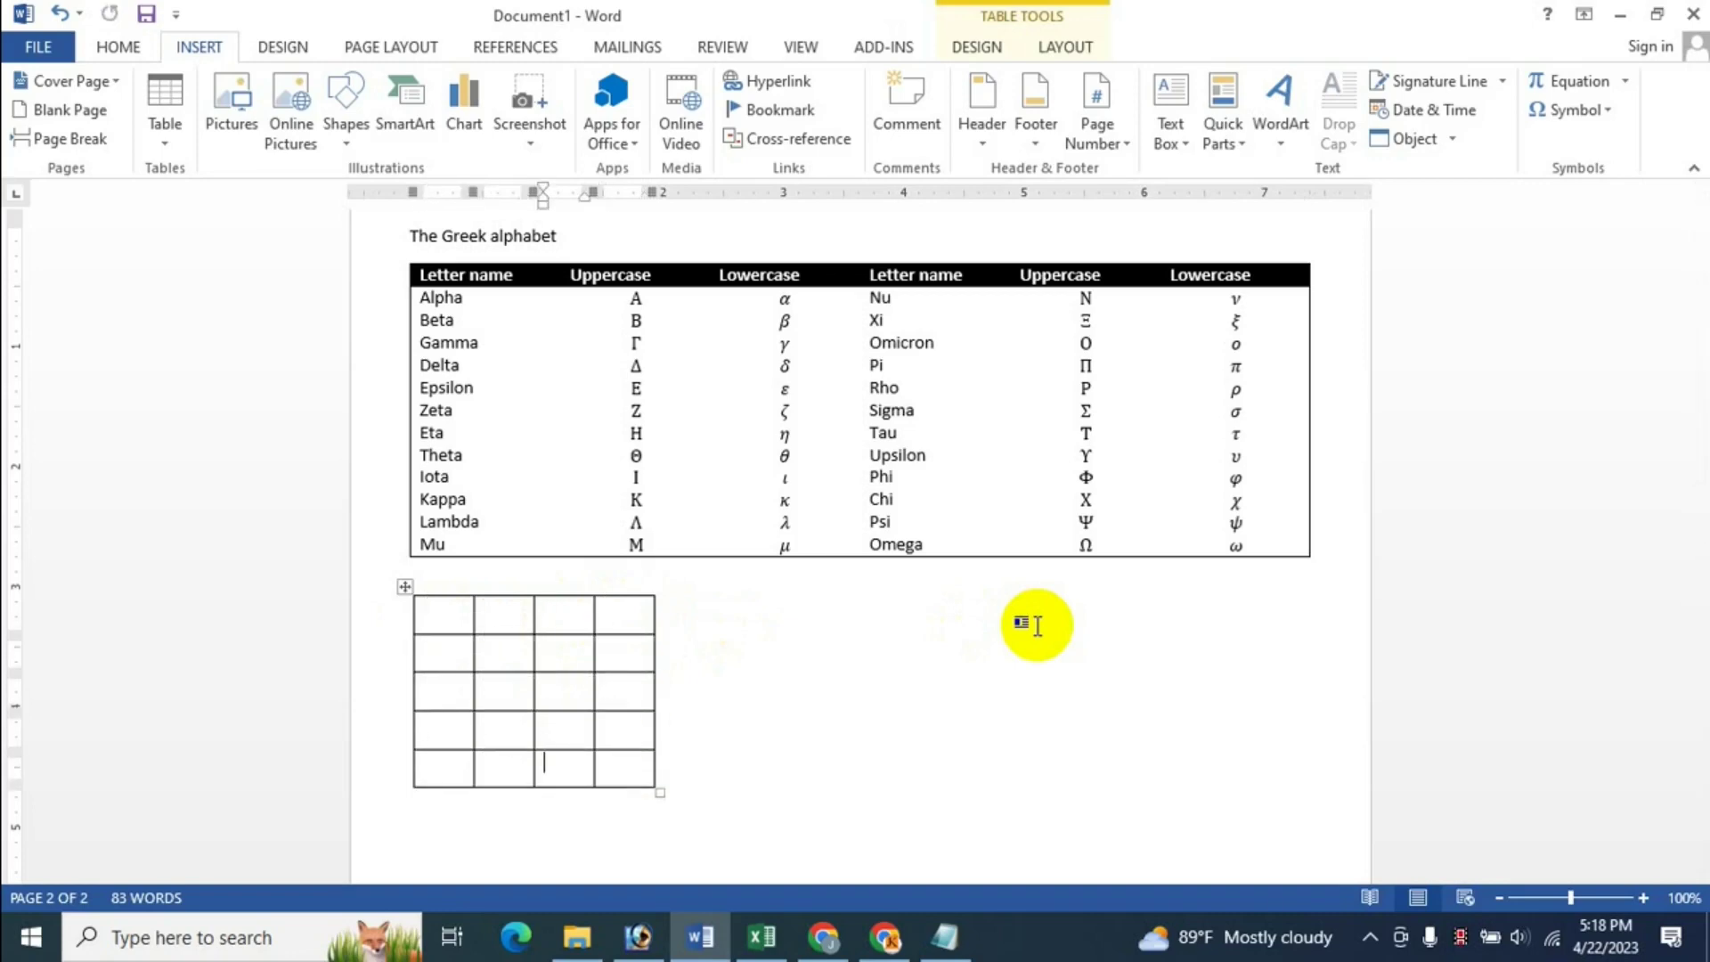
pyautogui.press('Tab')
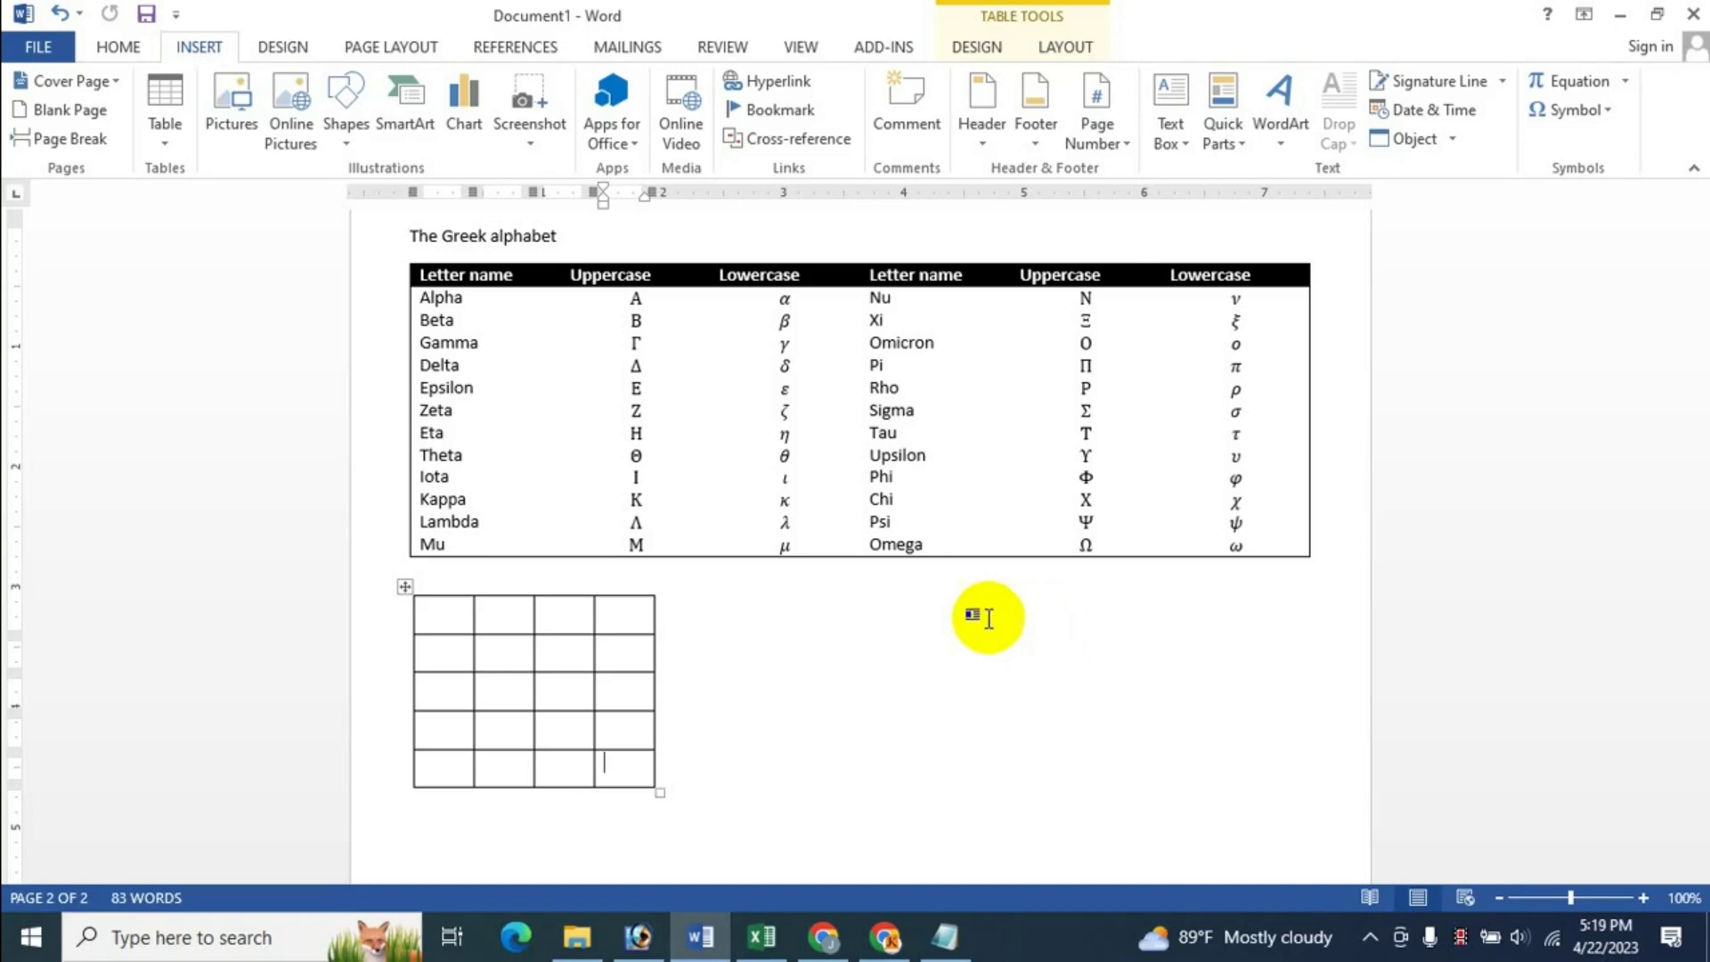
pyautogui.scroll(5, 1104, 544)
pyautogui.scroll(2, 1109, 527)
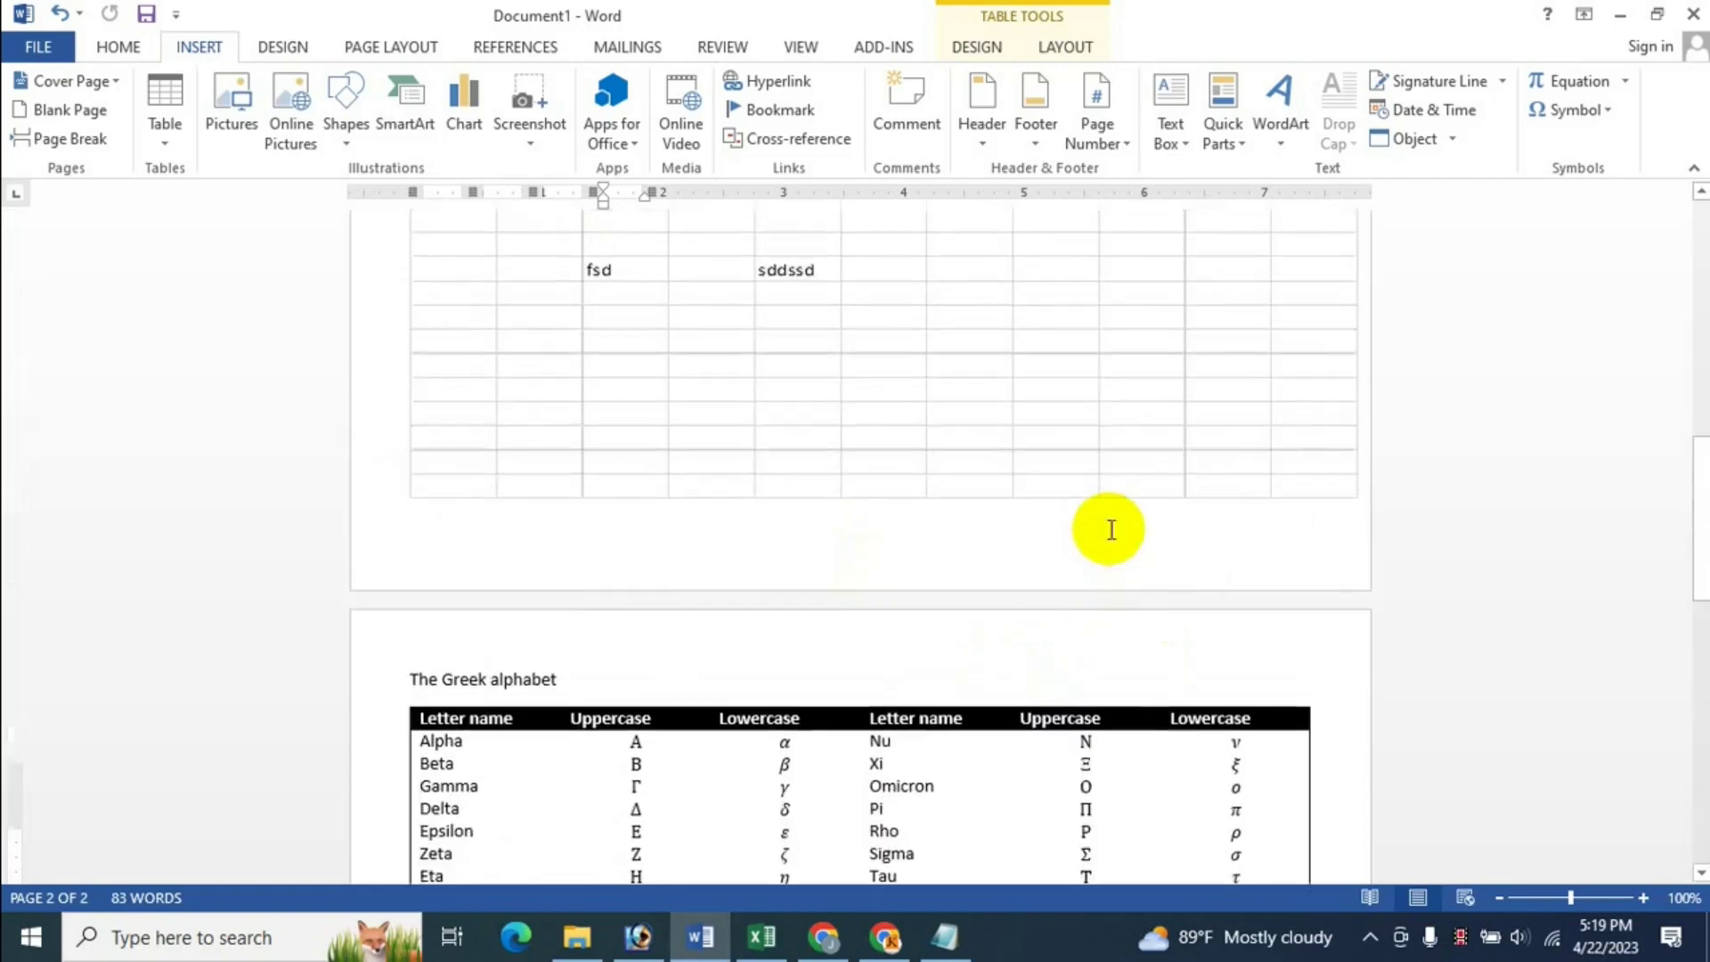
pyautogui.scroll(6, 1108, 527)
pyautogui.scroll(6, 1108, 527)
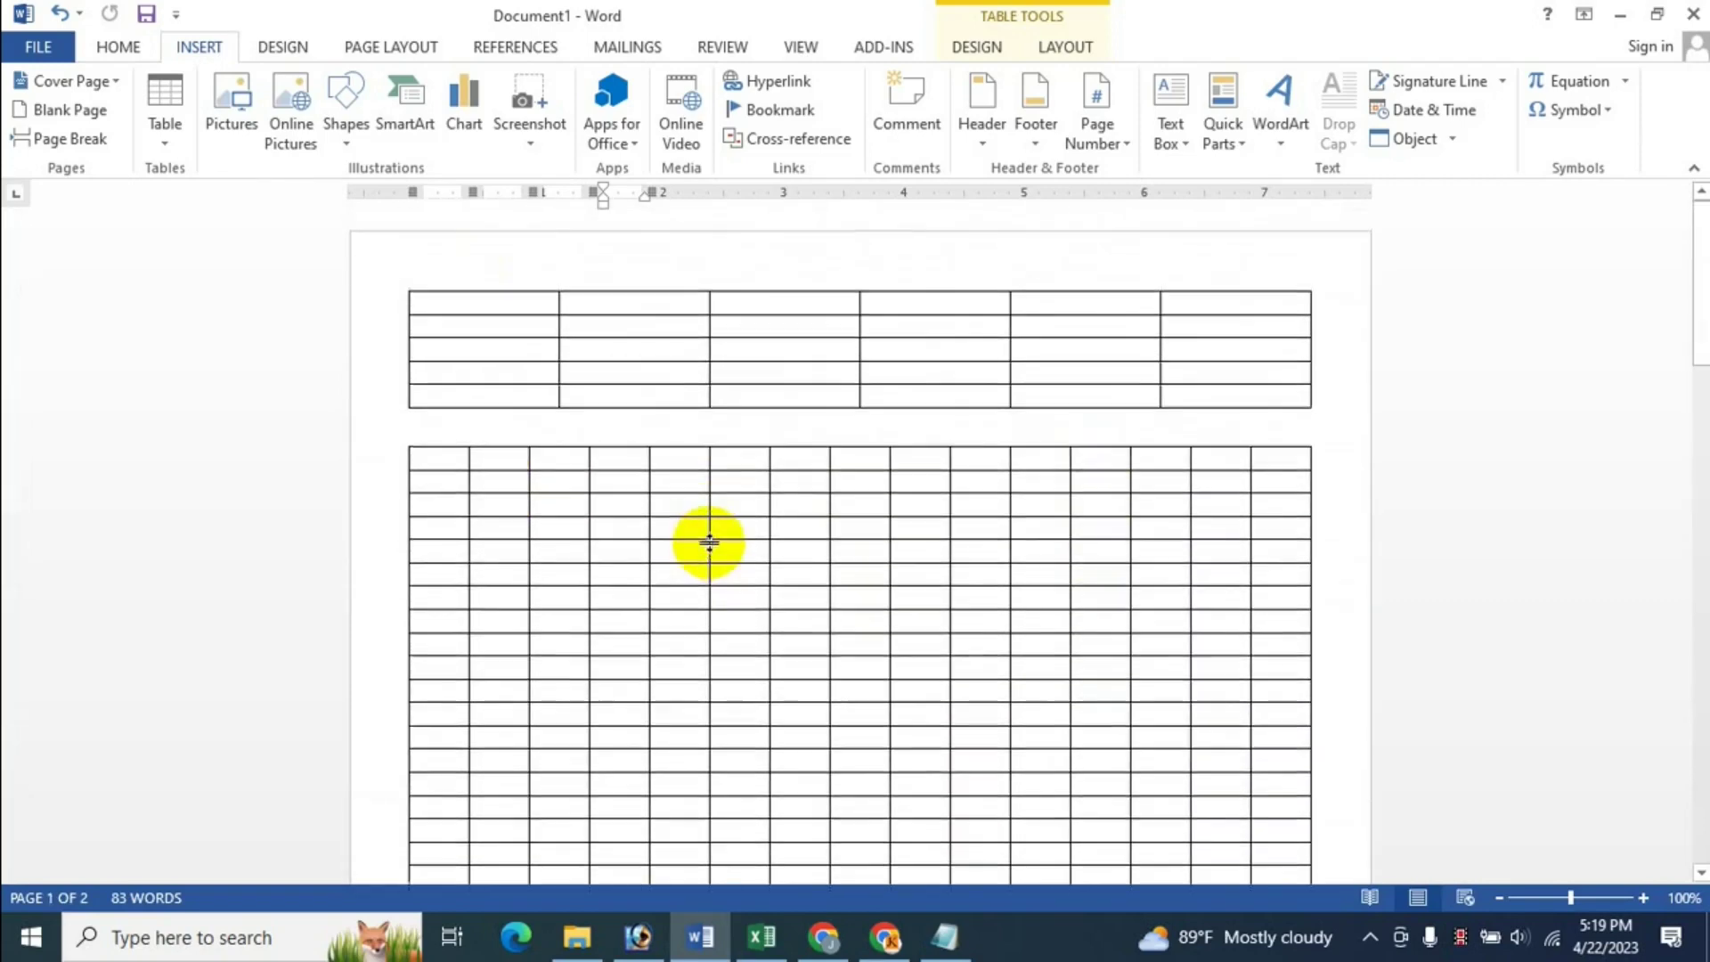
pyautogui.scroll(1, 706, 540)
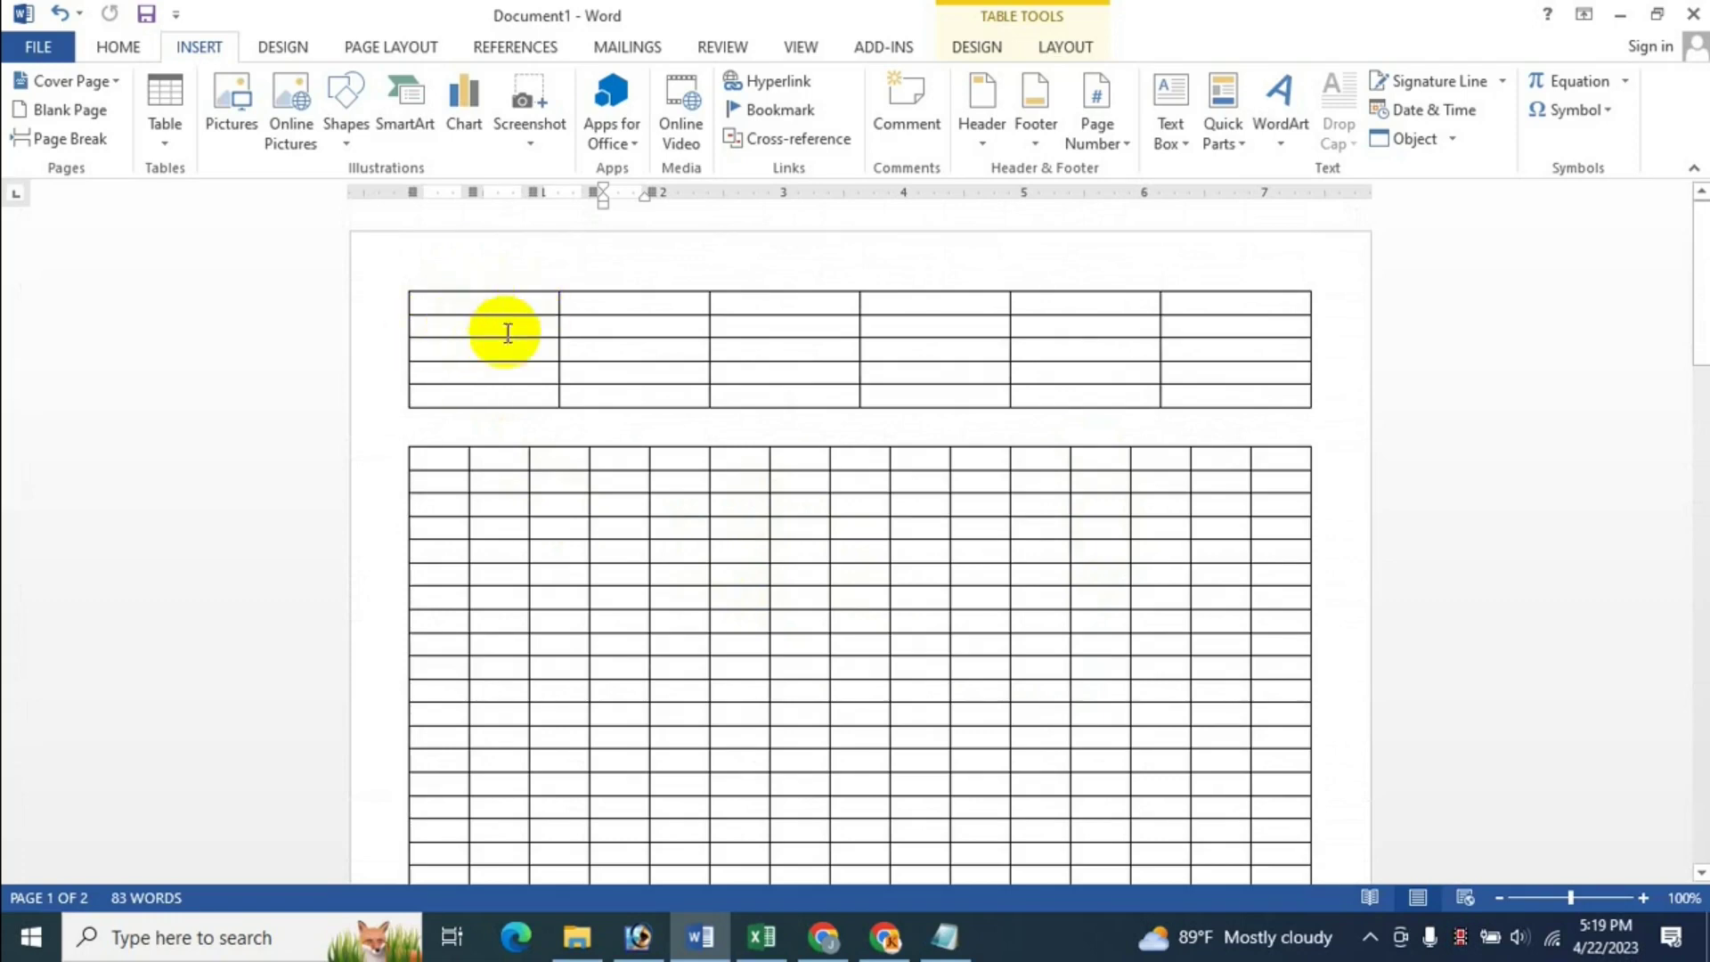
pyautogui.click(483, 304)
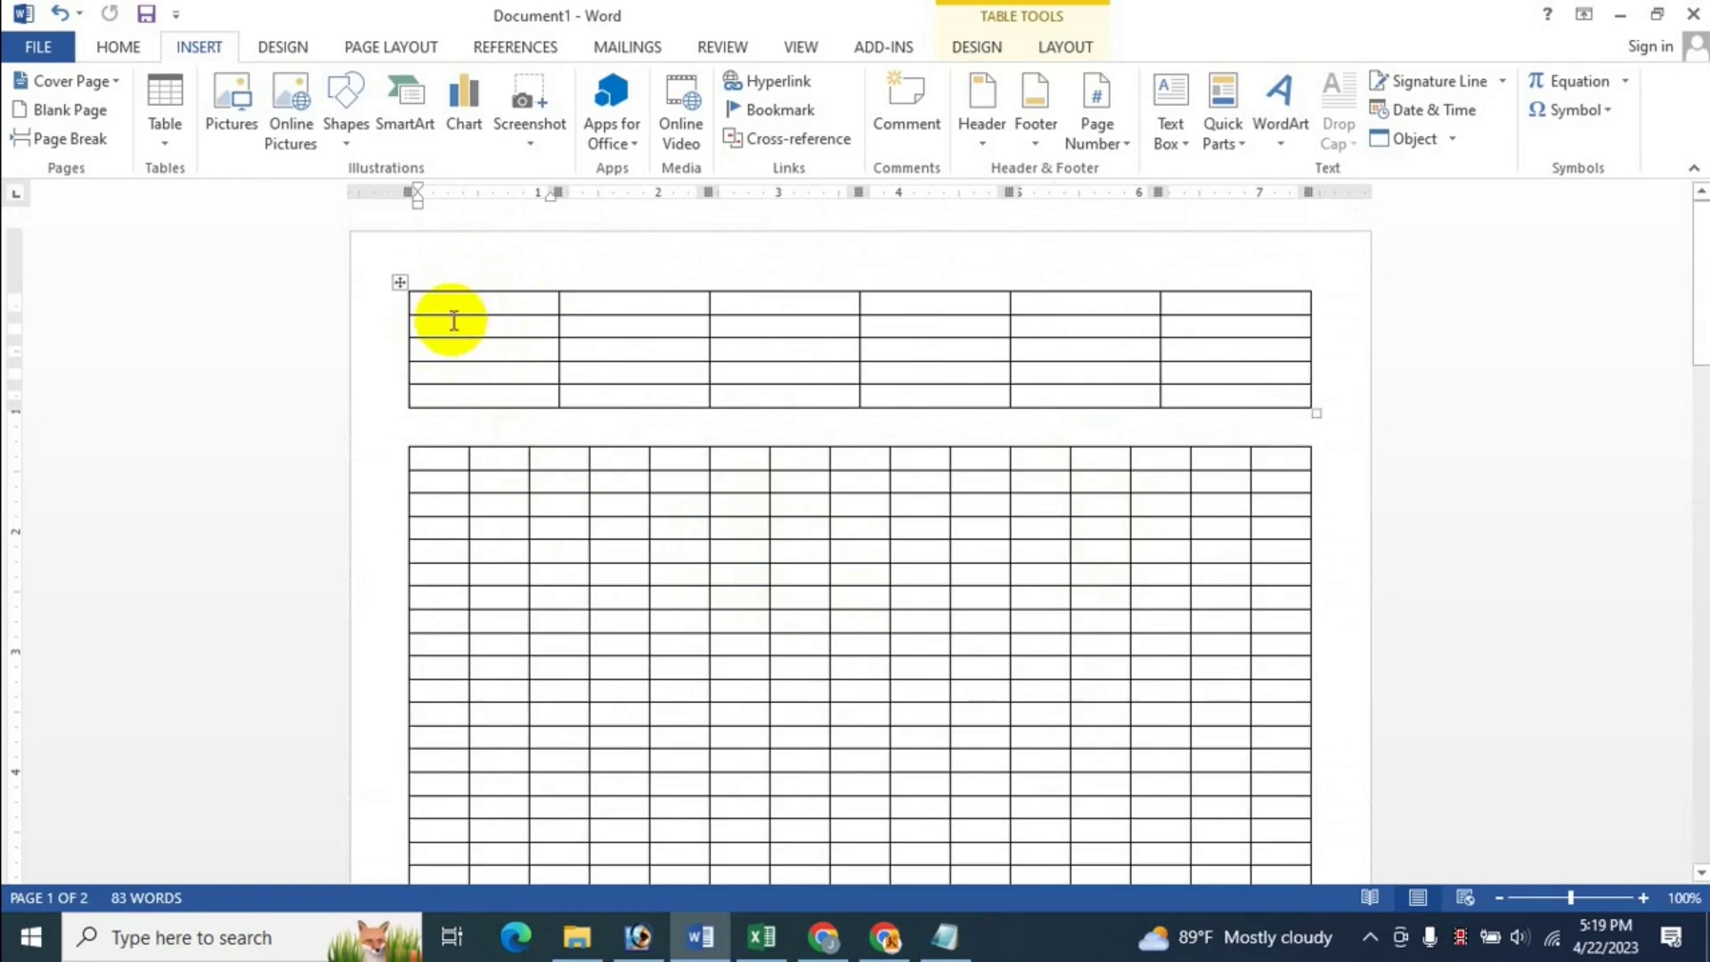
pyautogui.click(450, 462)
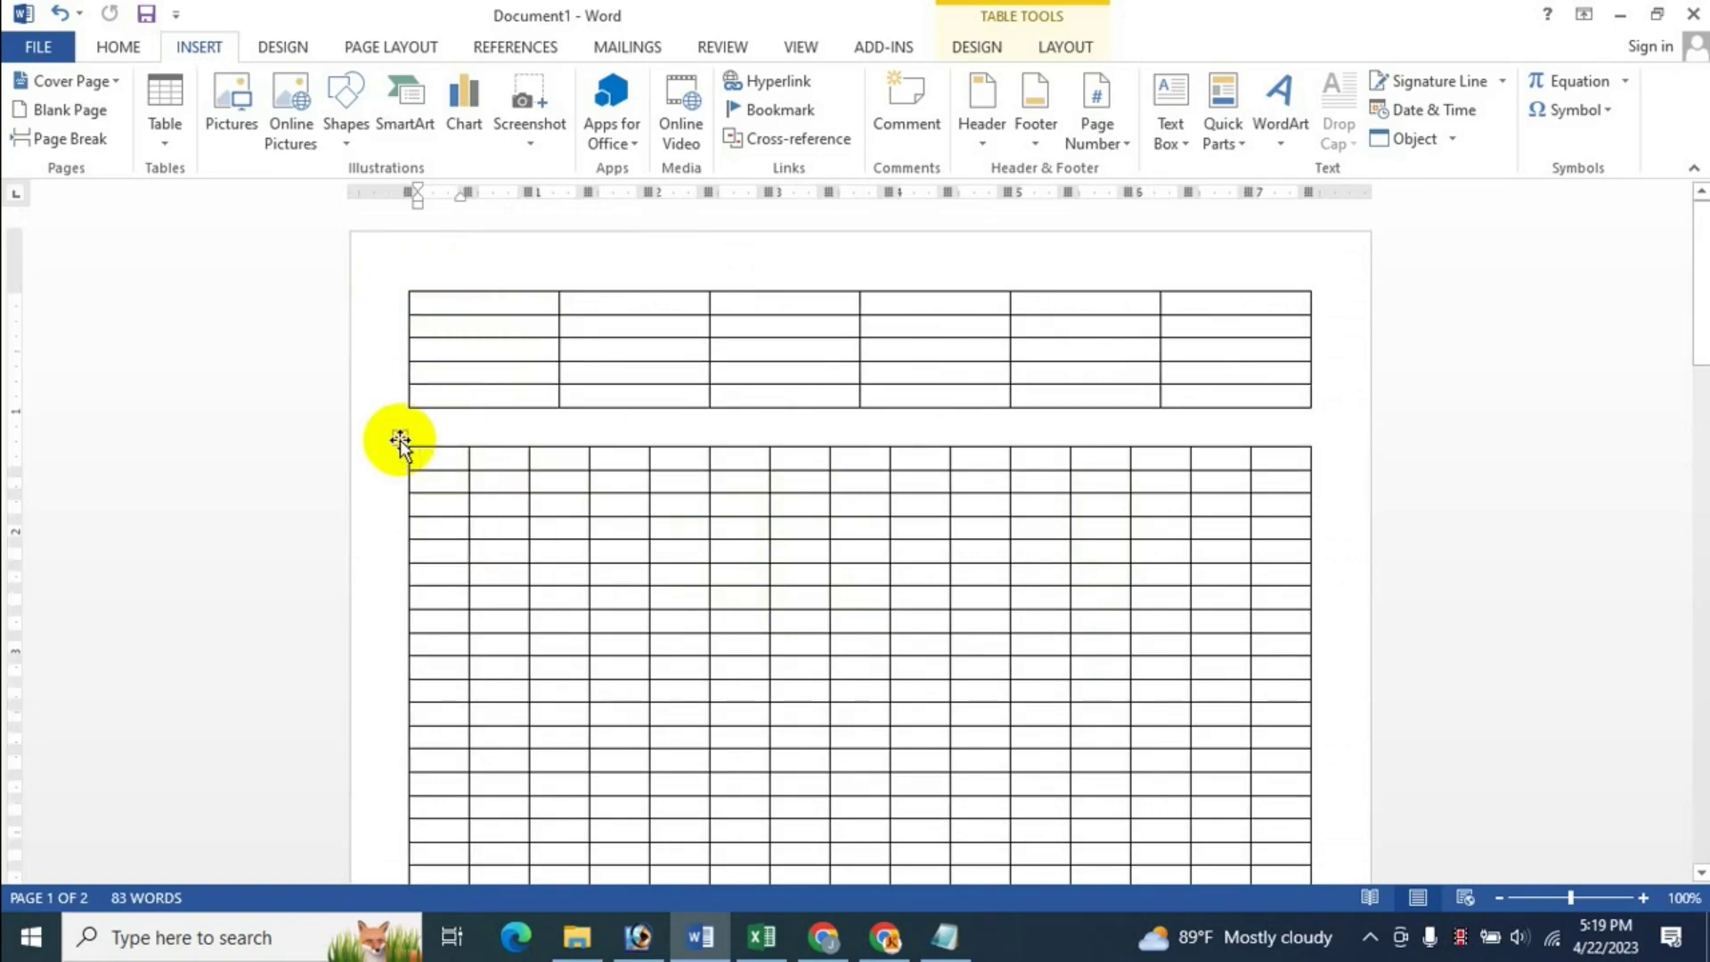
pyautogui.click(400, 438)
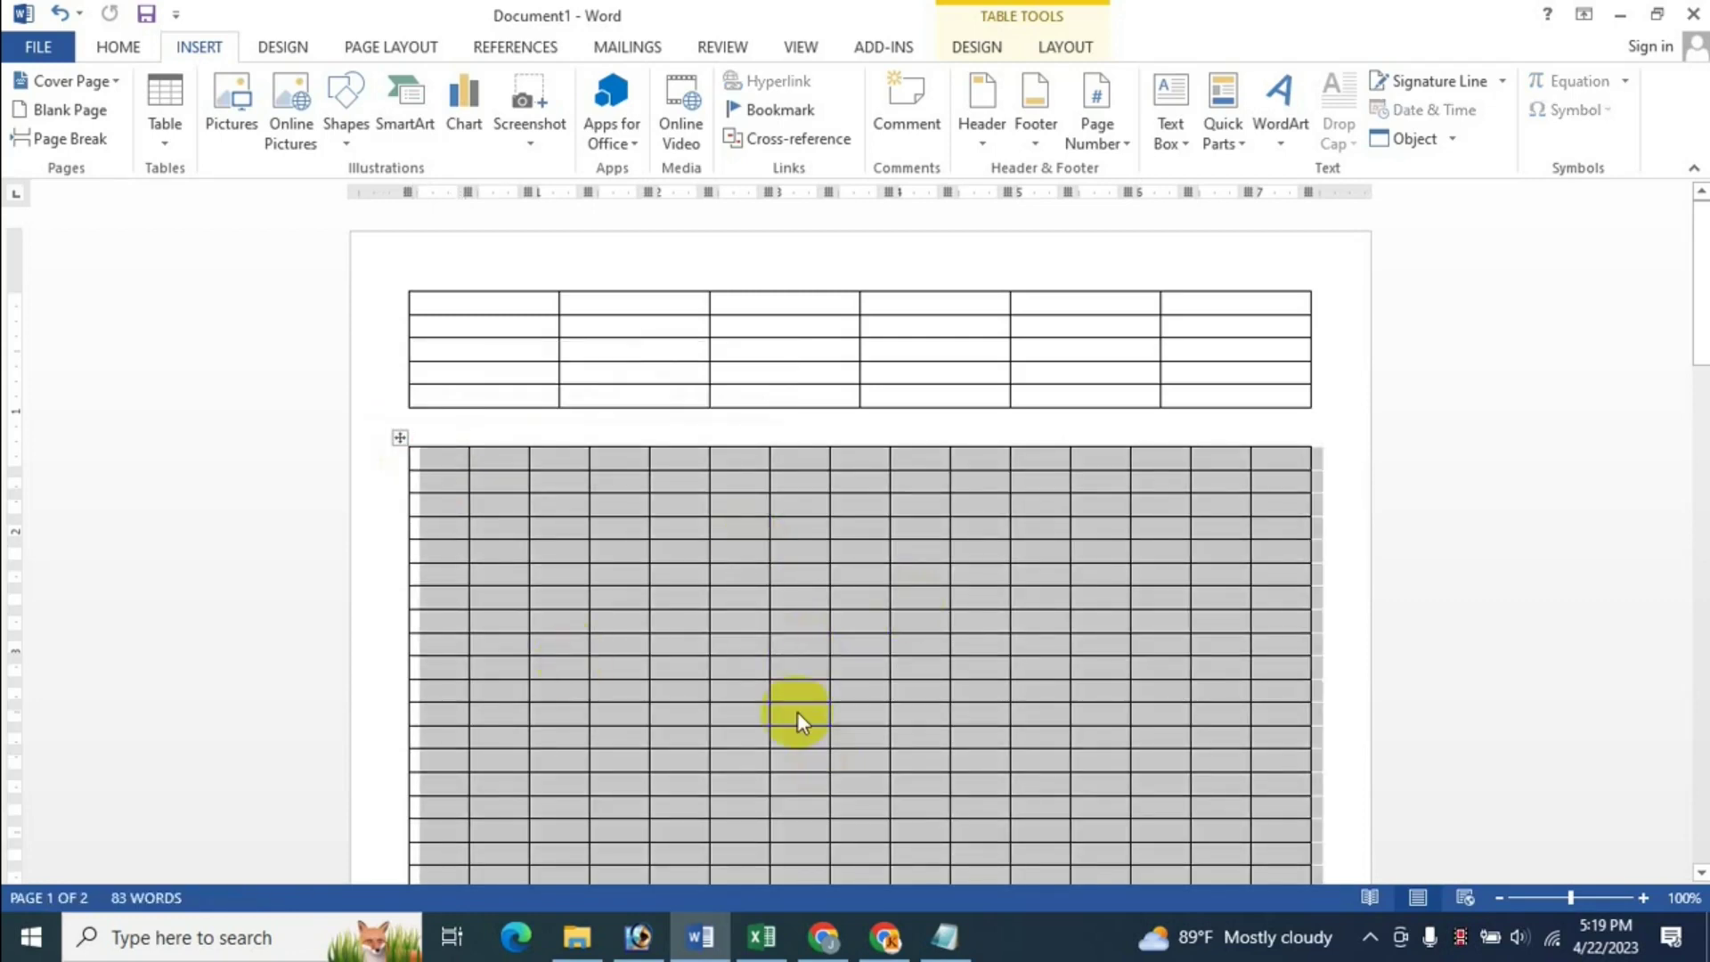
pyautogui.click(459, 307)
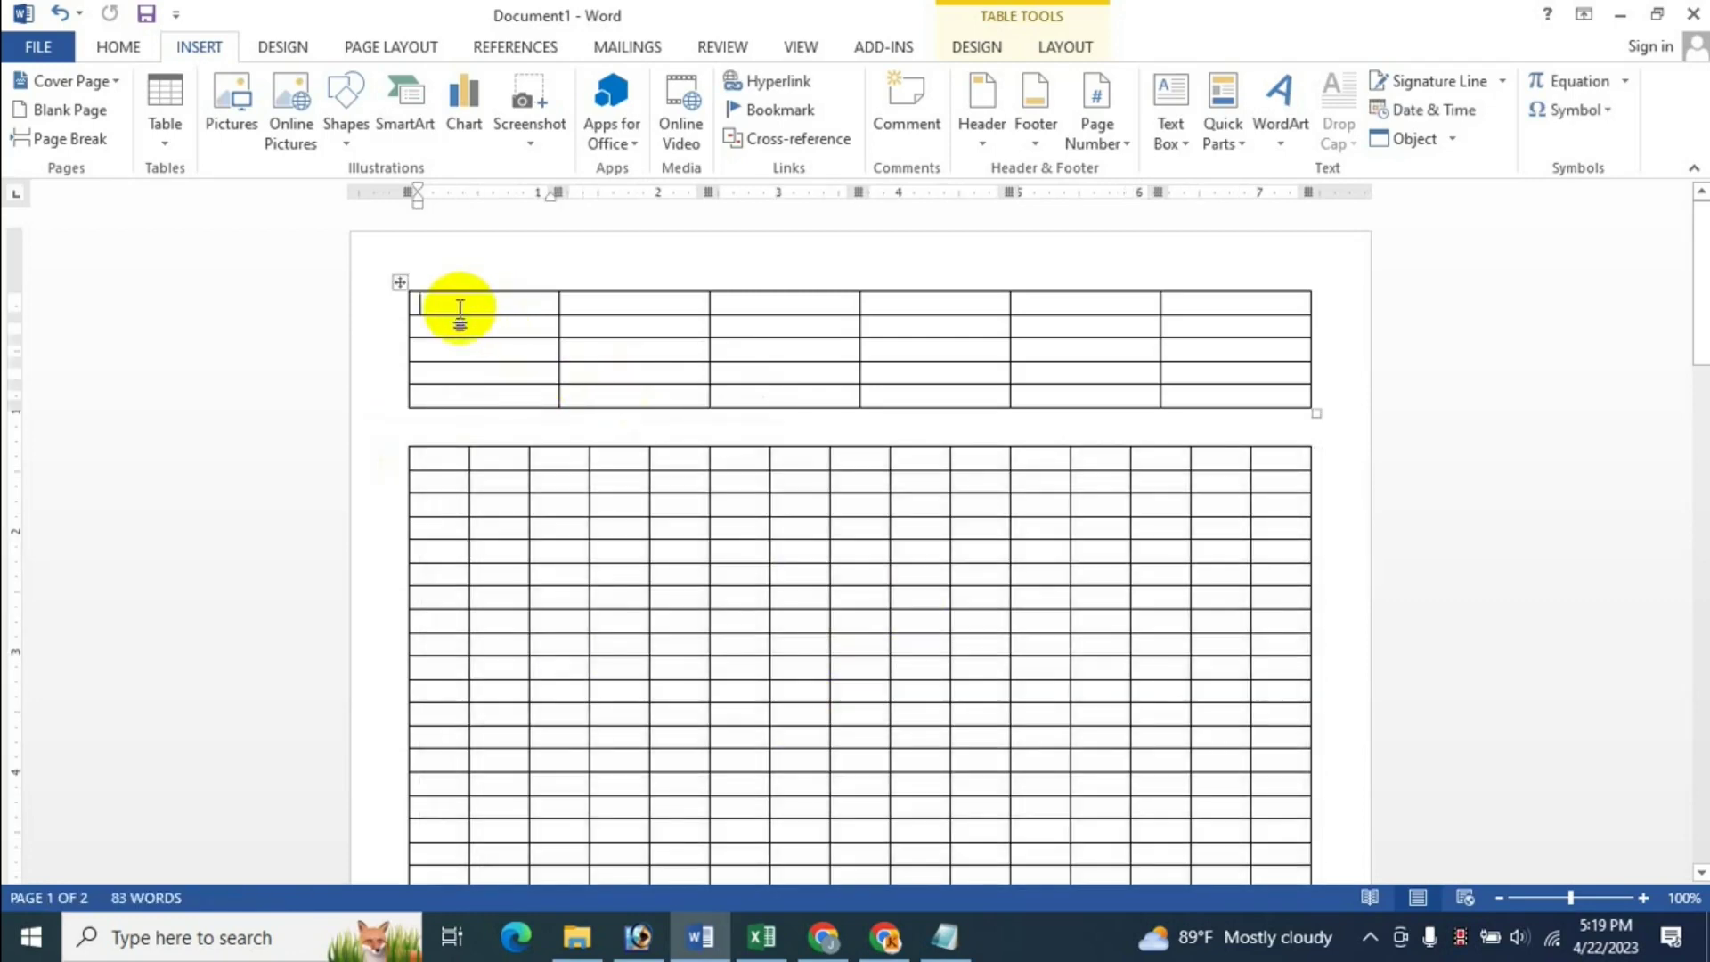
pyautogui.click(399, 287)
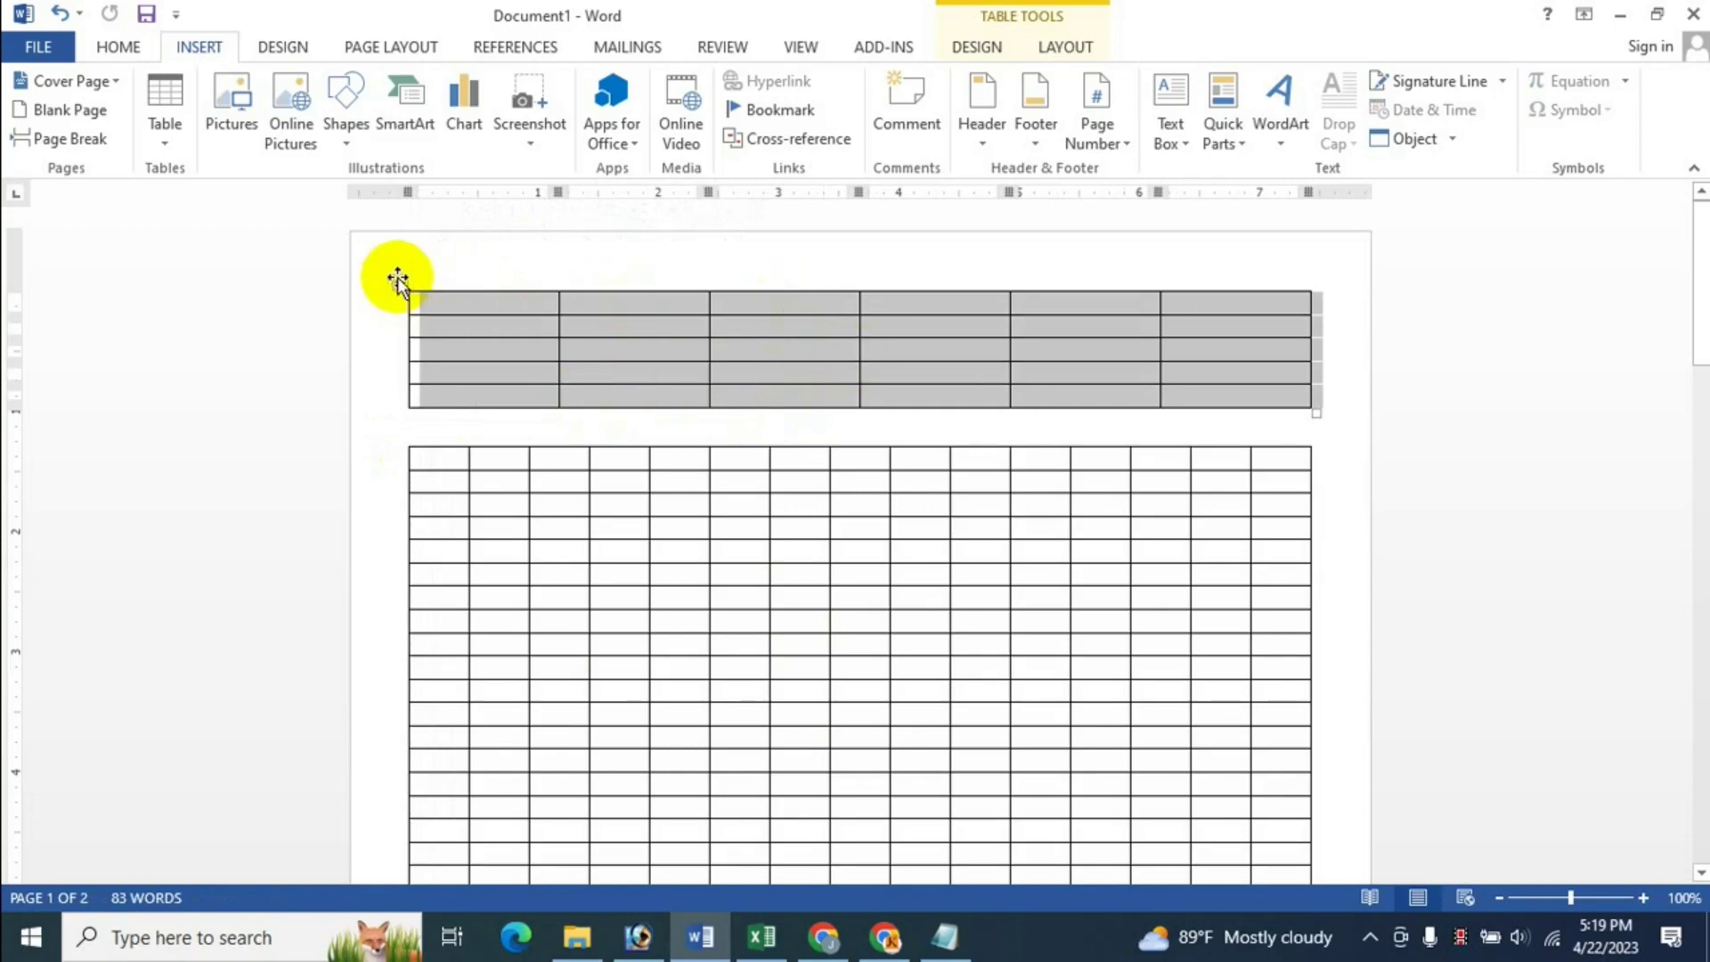
pyautogui.click(483, 309)
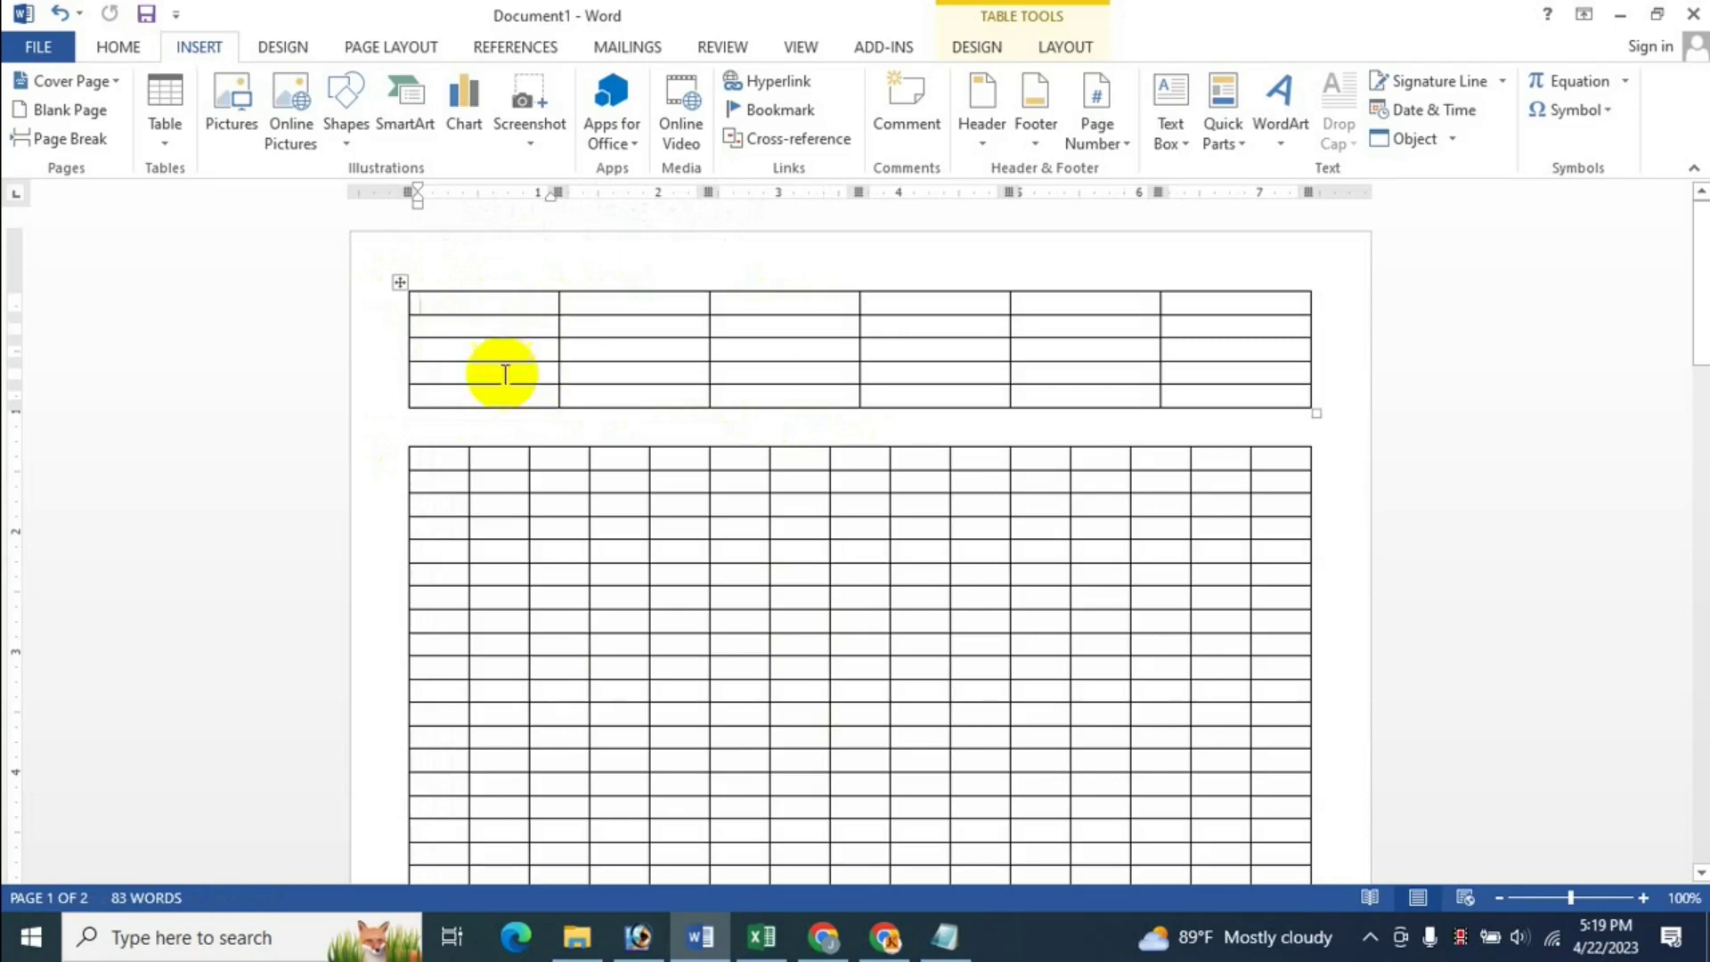
pyautogui.moveTo(507, 344)
pyautogui.mouseDown()
pyautogui.moveTo(719, 383)
pyautogui.moveTo(1230, 385)
pyautogui.mouseUp()
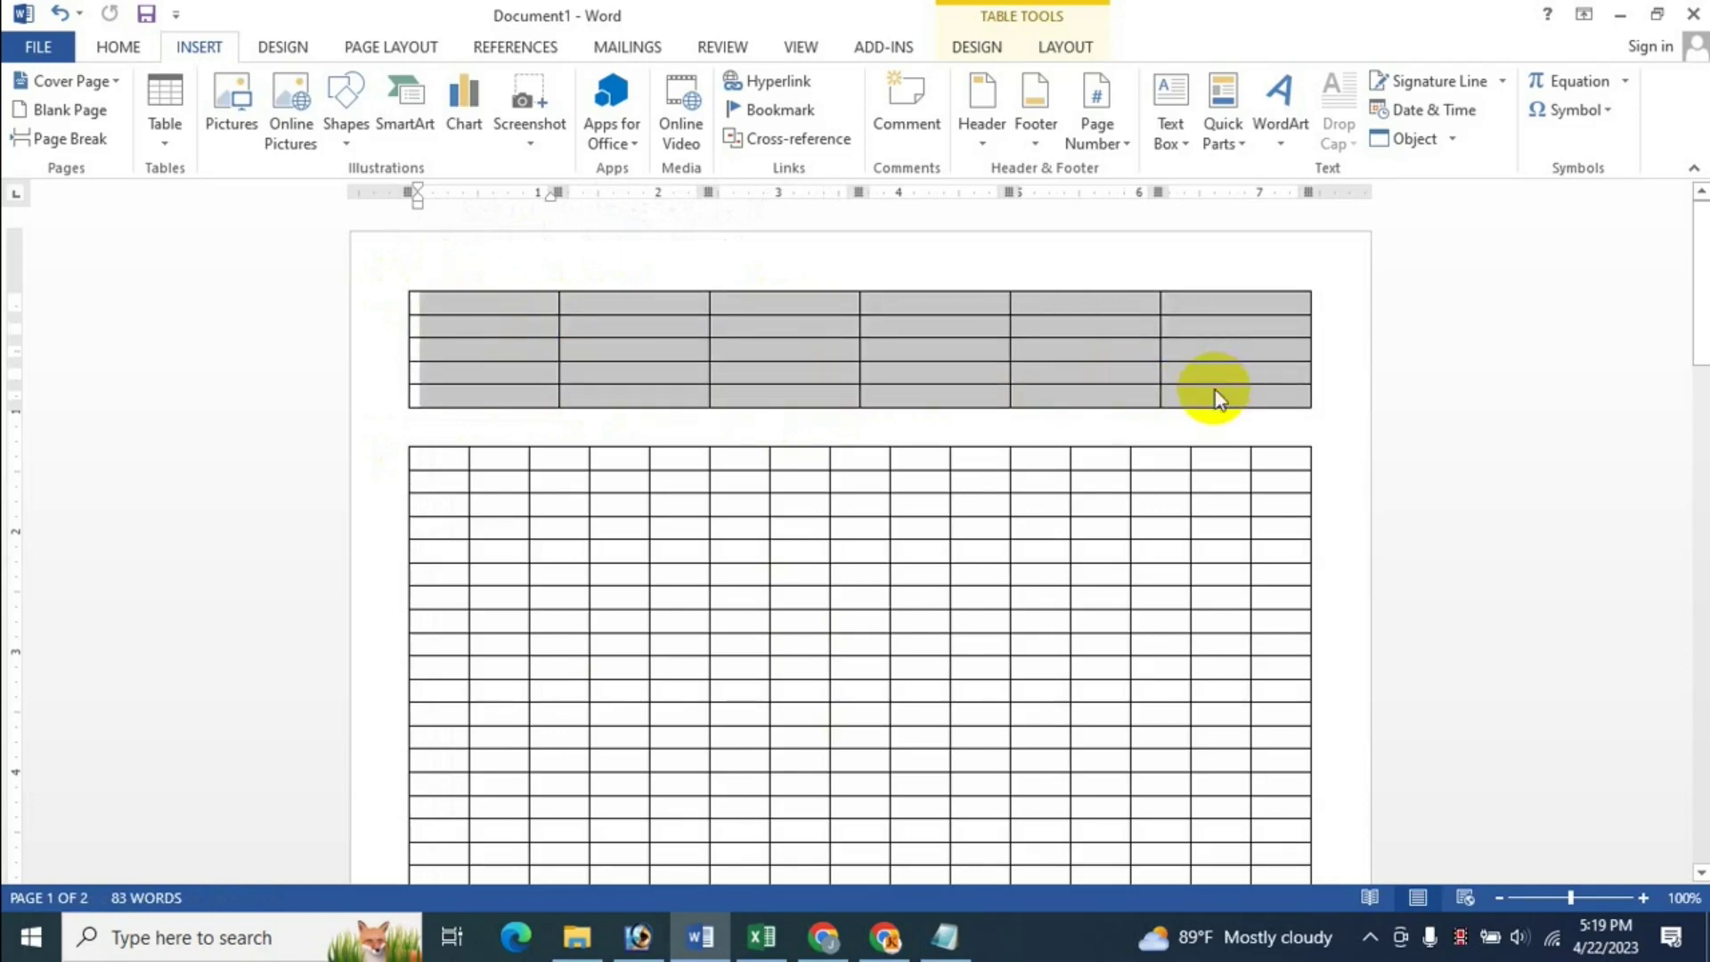
pyautogui.click(473, 322)
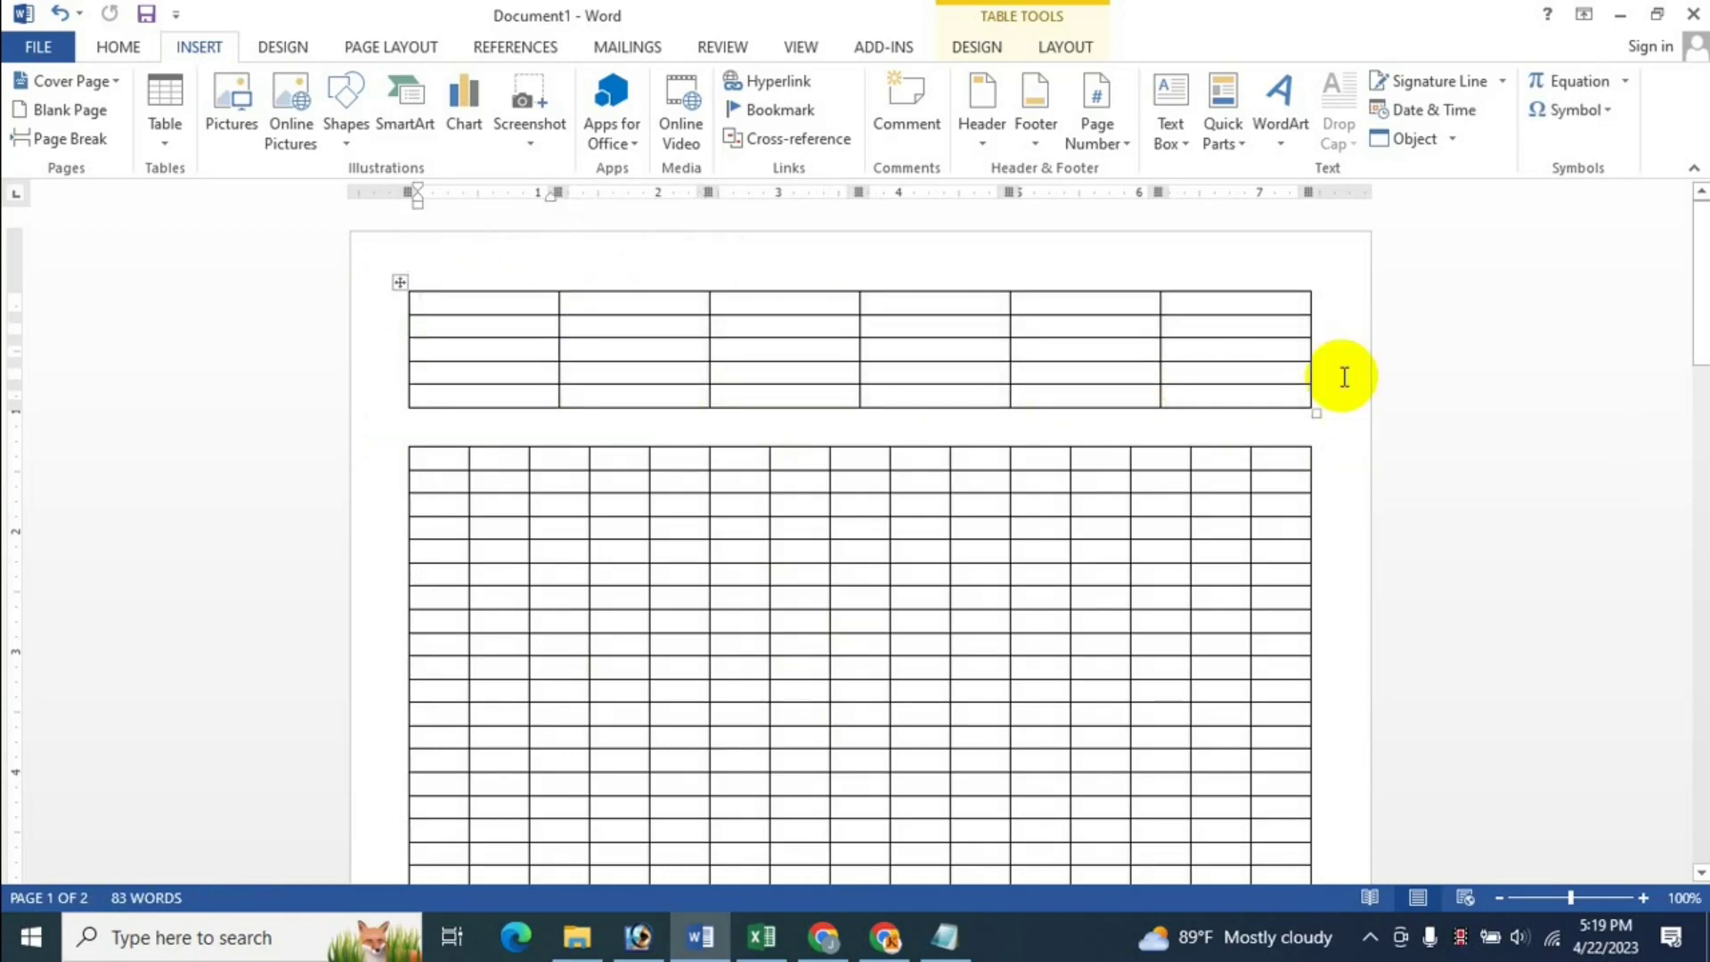
pyautogui.hotkey('shift', 'Right')
pyautogui.hotkey('shift', 'Right')
pyautogui.hotkey('shift', 'Right')
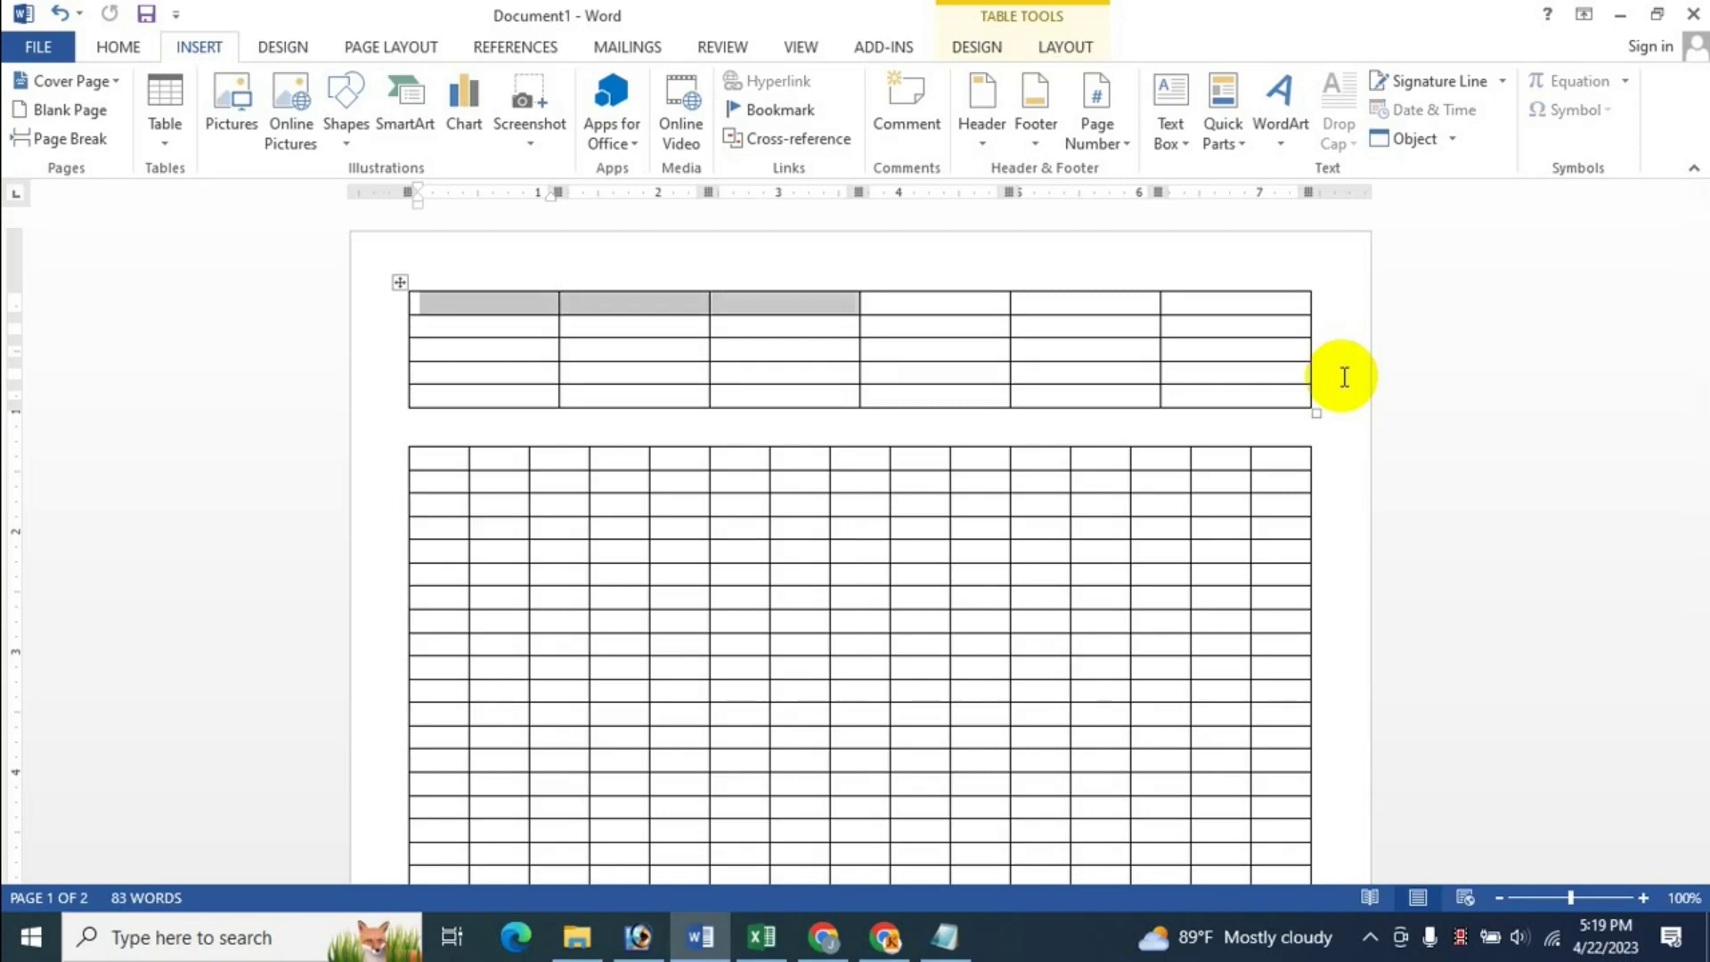
pyautogui.hotkey('shift', 'Right')
pyautogui.hotkey('shift', 'Right')
pyautogui.hotkey('shift', 'Right')
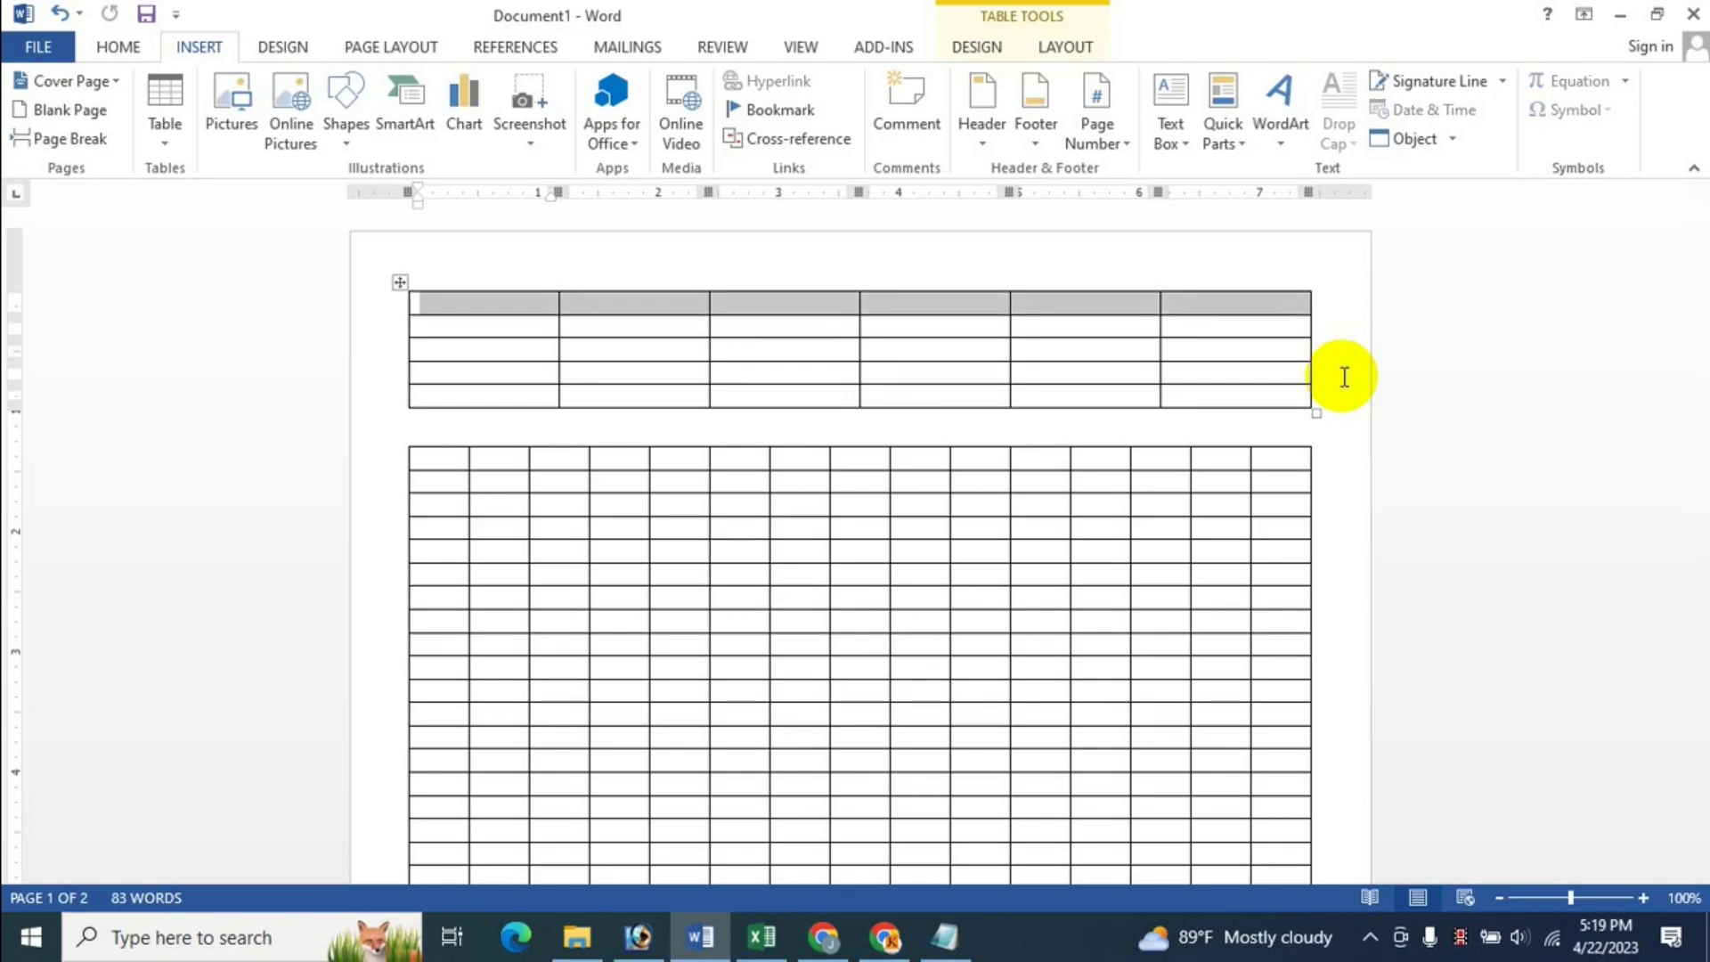
pyautogui.hotkey('shift', 'Down')
pyautogui.hotkey('shift', 'Down')
pyautogui.hotkey('shift', 'Down')
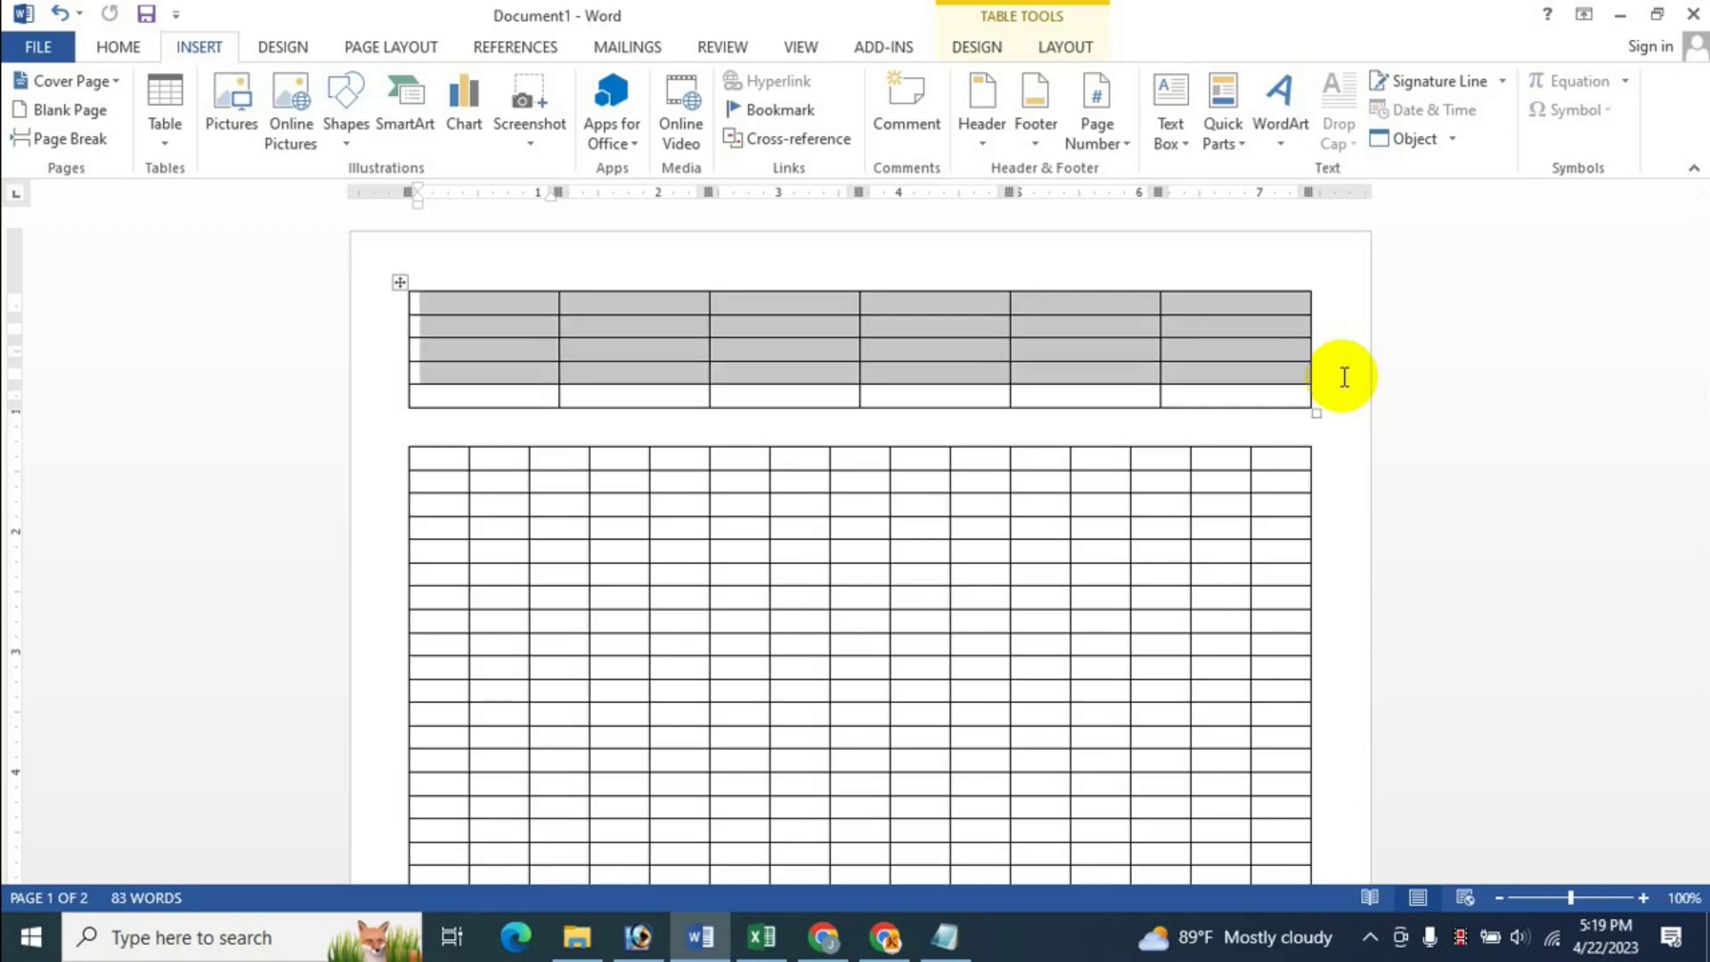
pyautogui.hotkey('shift', 'Down')
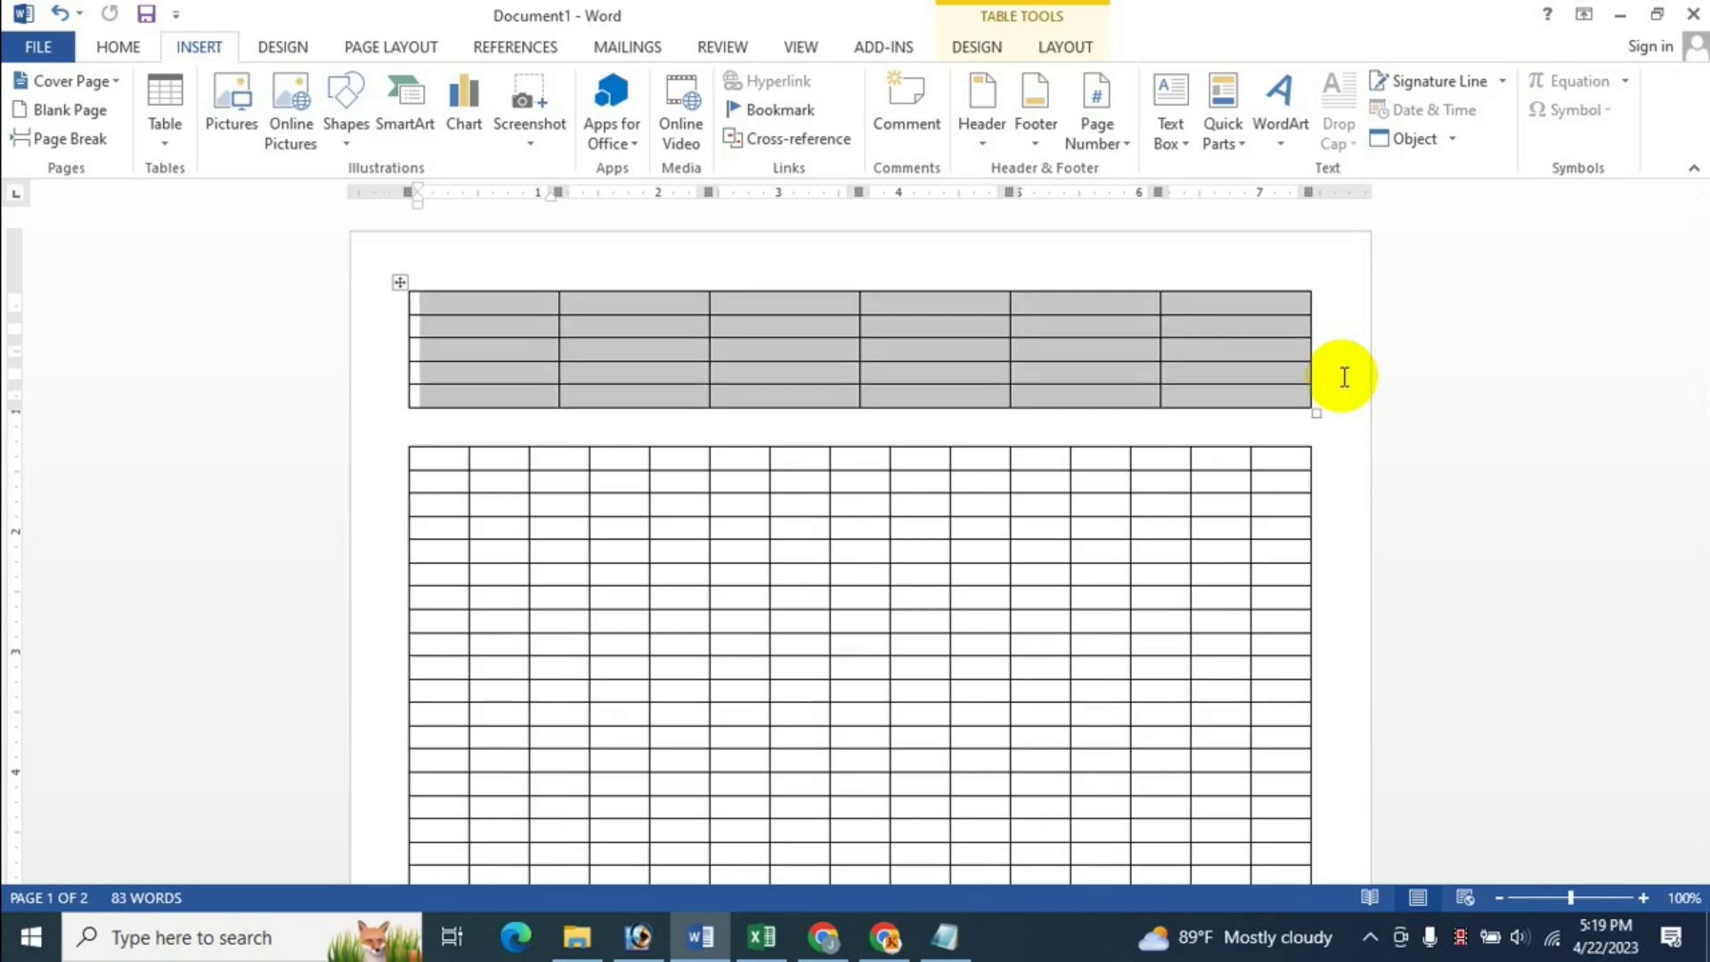
pyautogui.press('Left')
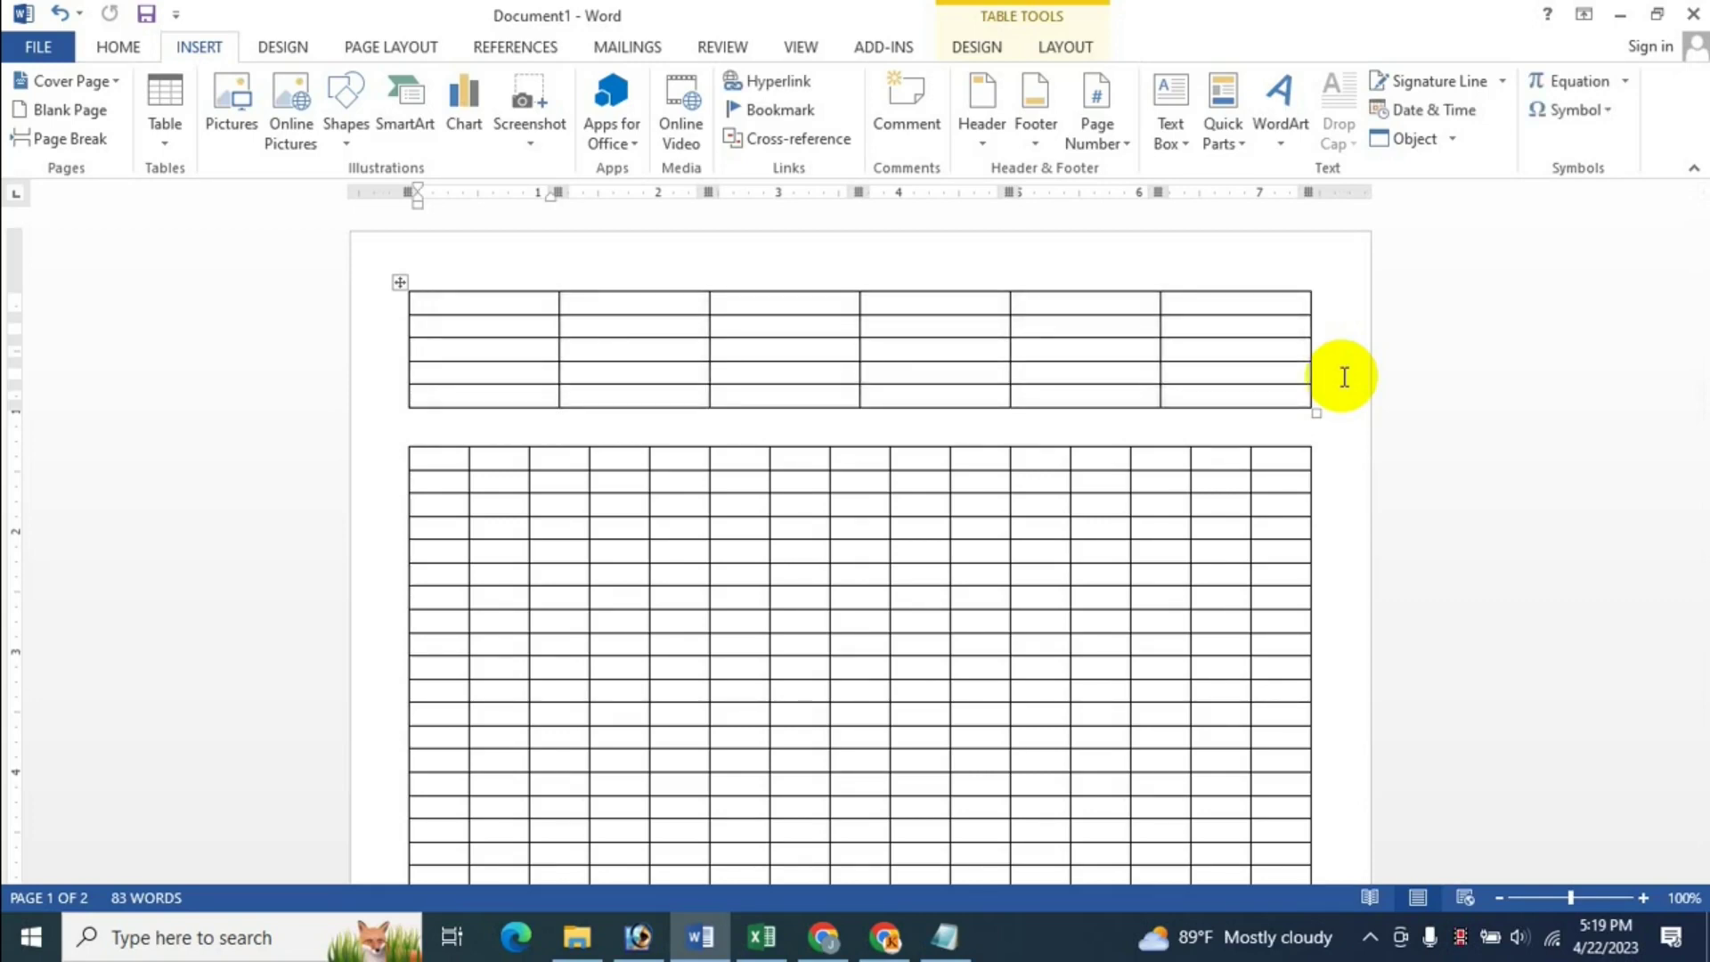
pyautogui.hotkey('shift', 'Right')
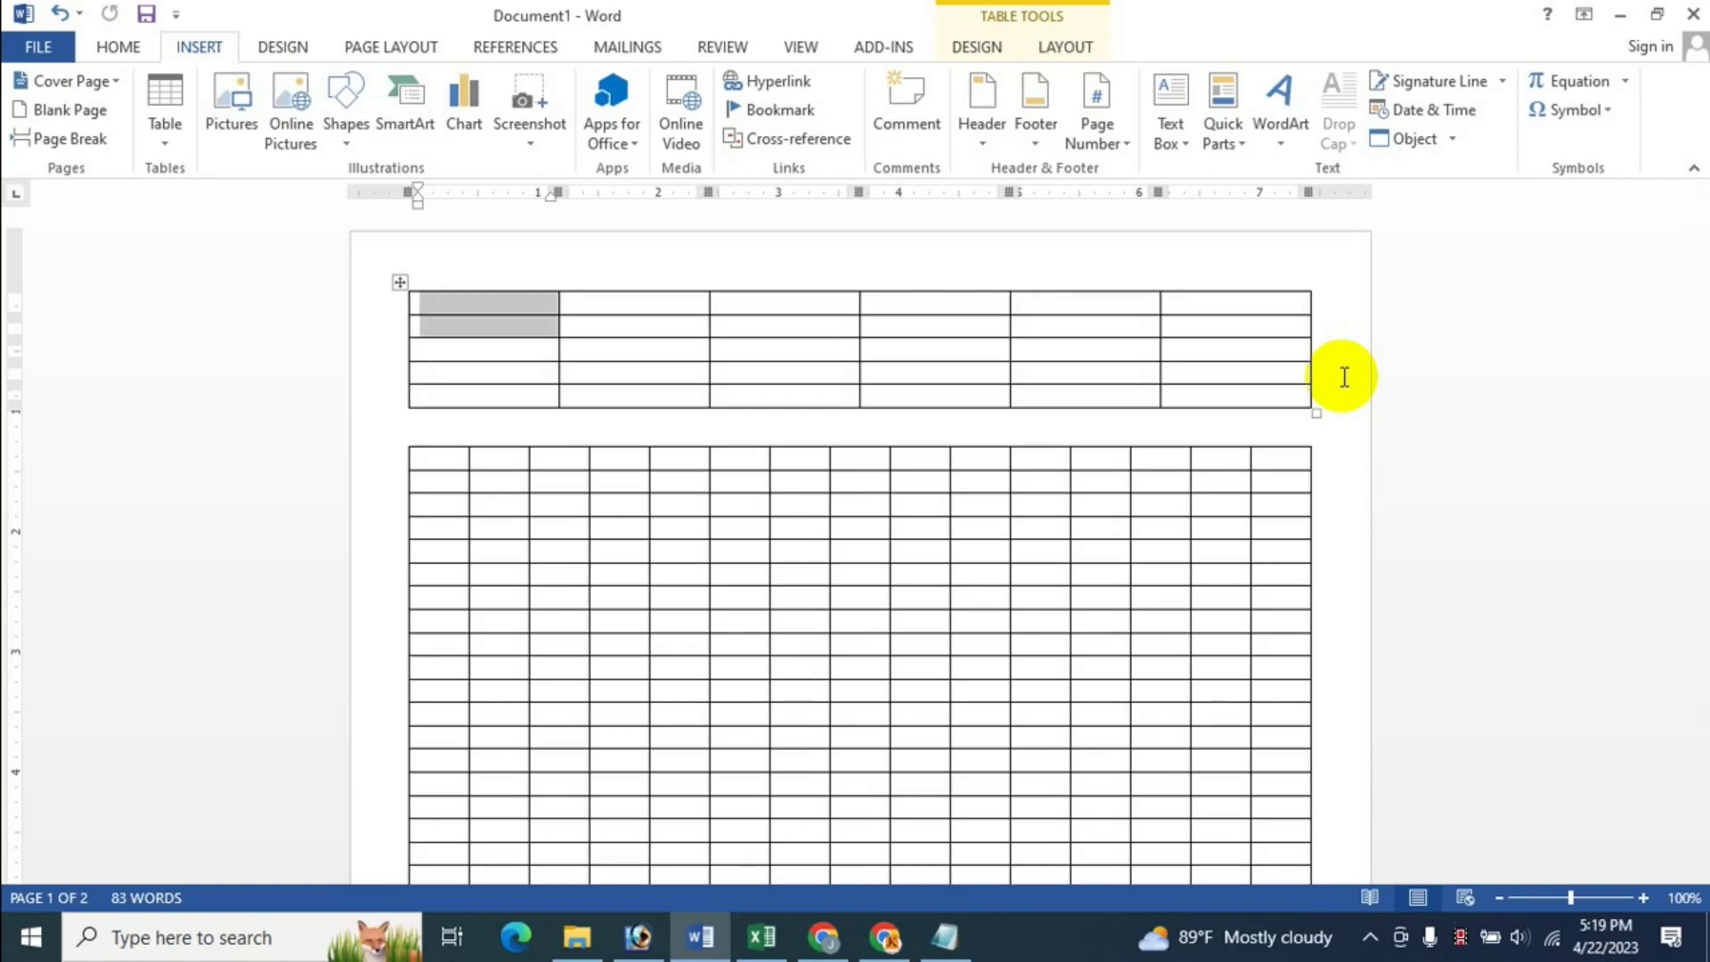
pyautogui.hotkey('shift', 'Down')
pyautogui.hotkey('shift', 'Down')
pyautogui.hotkey('shift', 'Down')
pyautogui.hotkey('shift', 'Down')
pyautogui.hotkey('shift', 'Right')
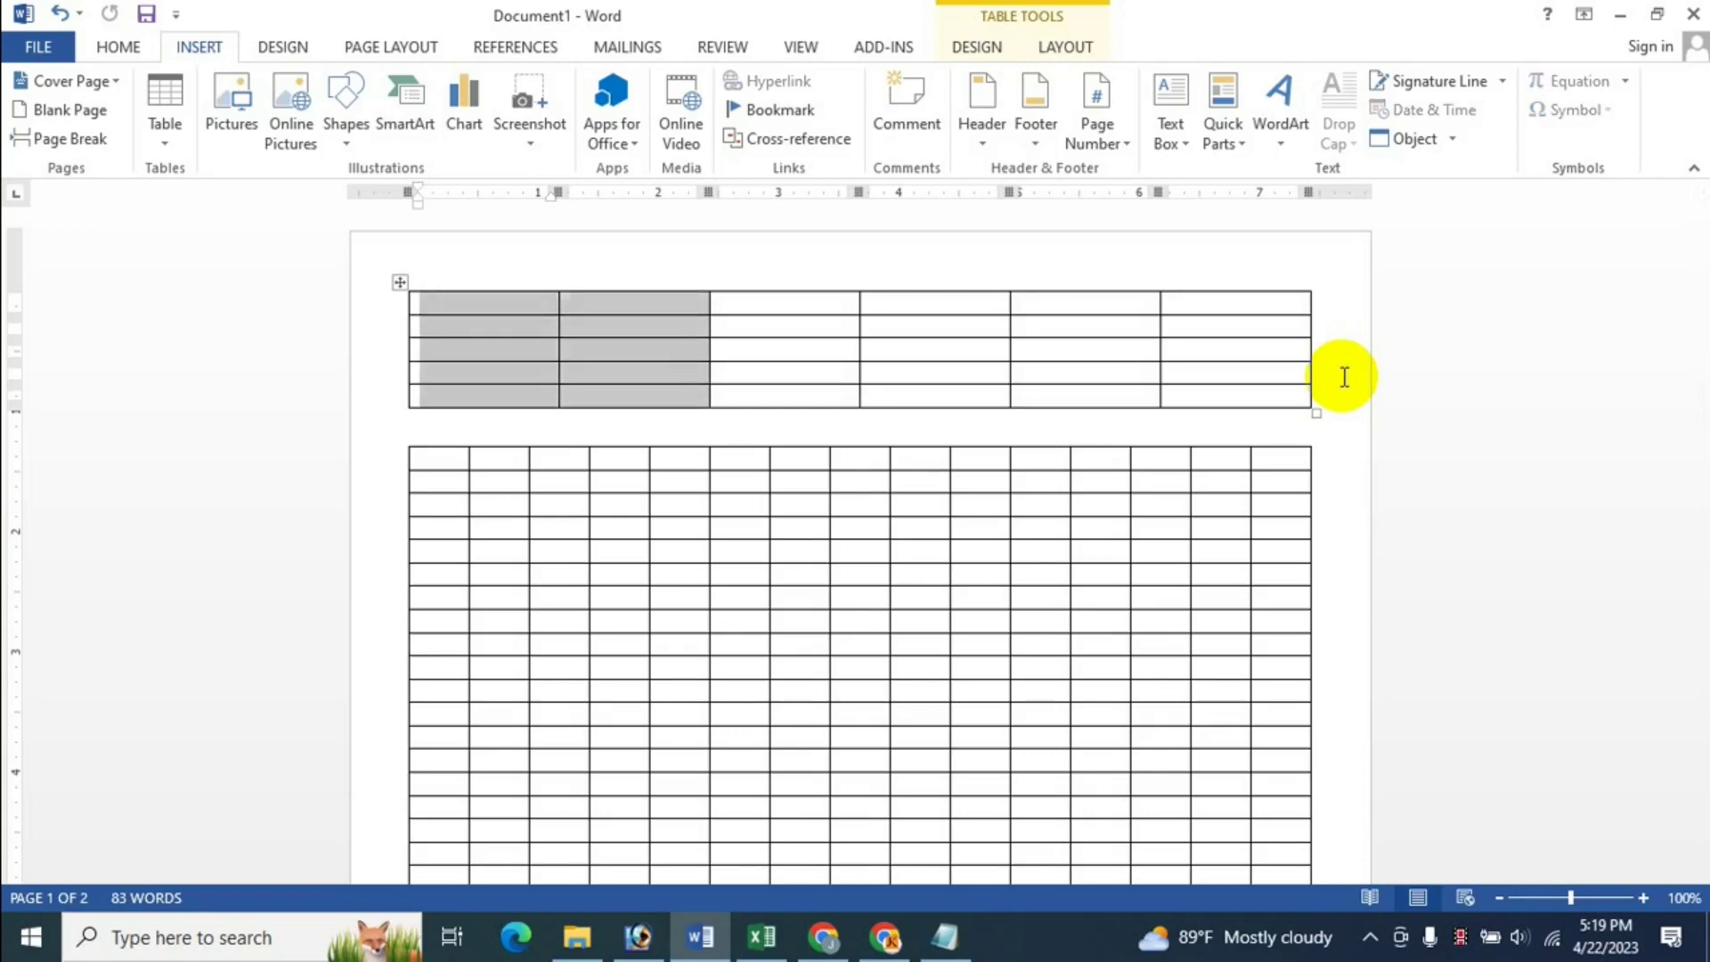
pyautogui.hotkey('shift', 'Right')
pyautogui.hotkey('shift', 'Right')
pyautogui.hotkey('shift', 'Right')
pyautogui.hotkey('shift', 'Right')
pyautogui.press('Left')
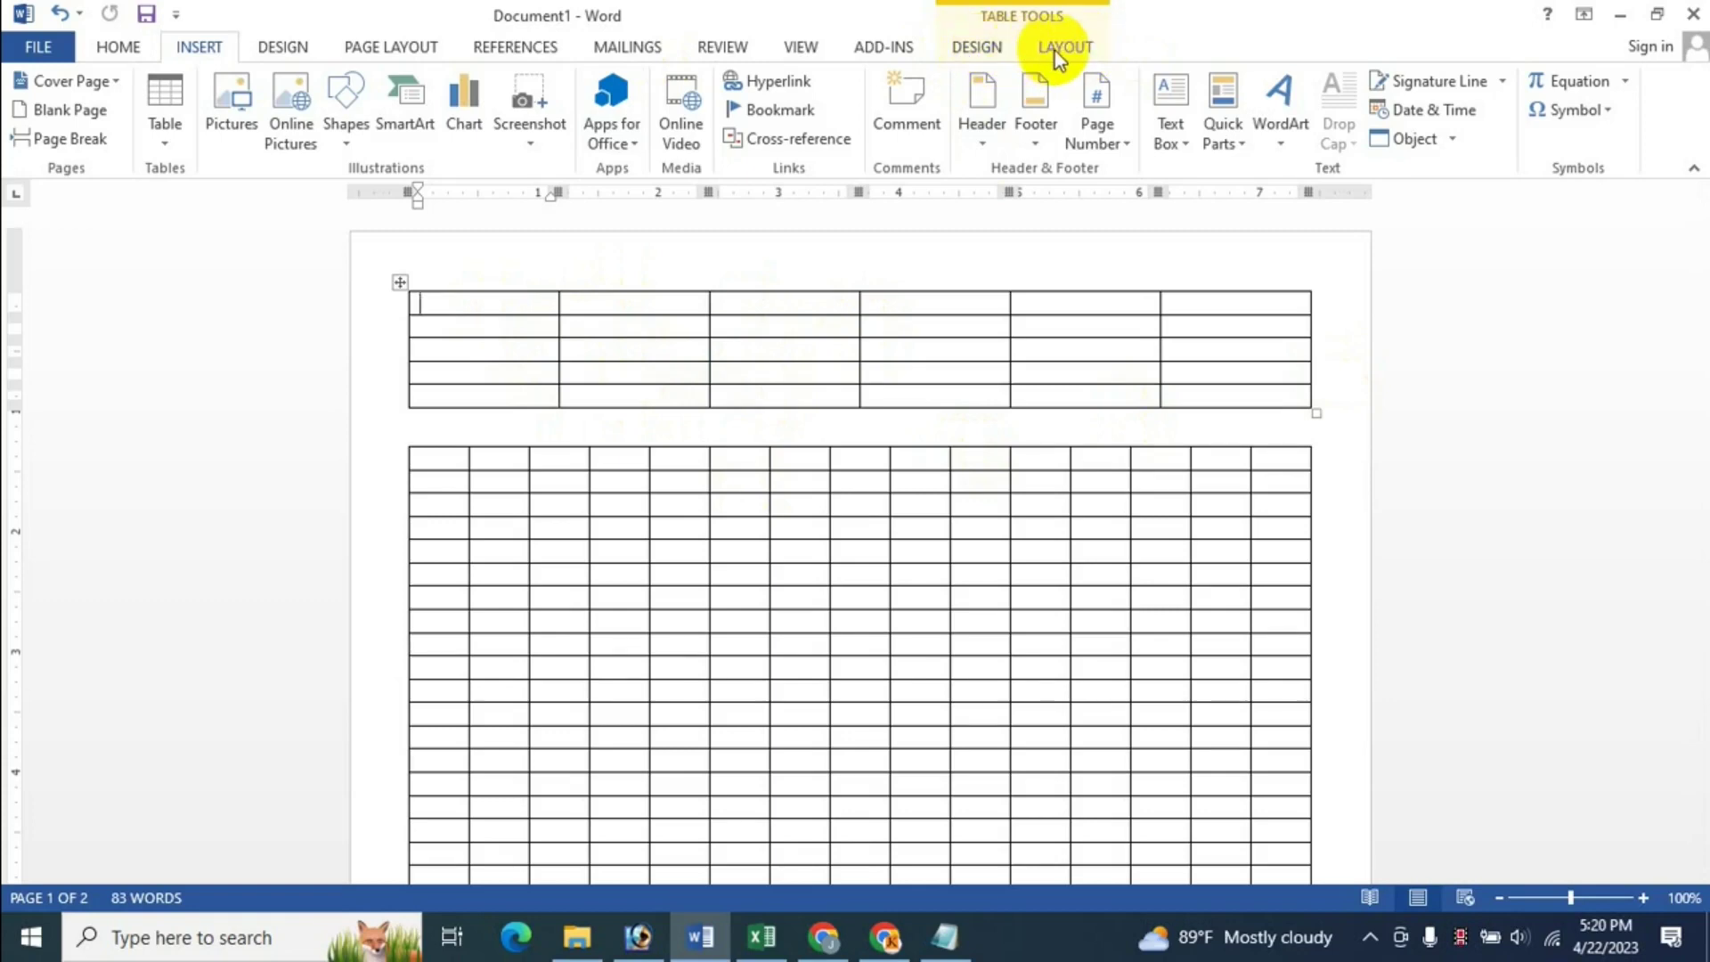
# Step: Select the whole top table with Table Tools Layout > Select > Select Table, then deselect it
pyautogui.click(452, 427)
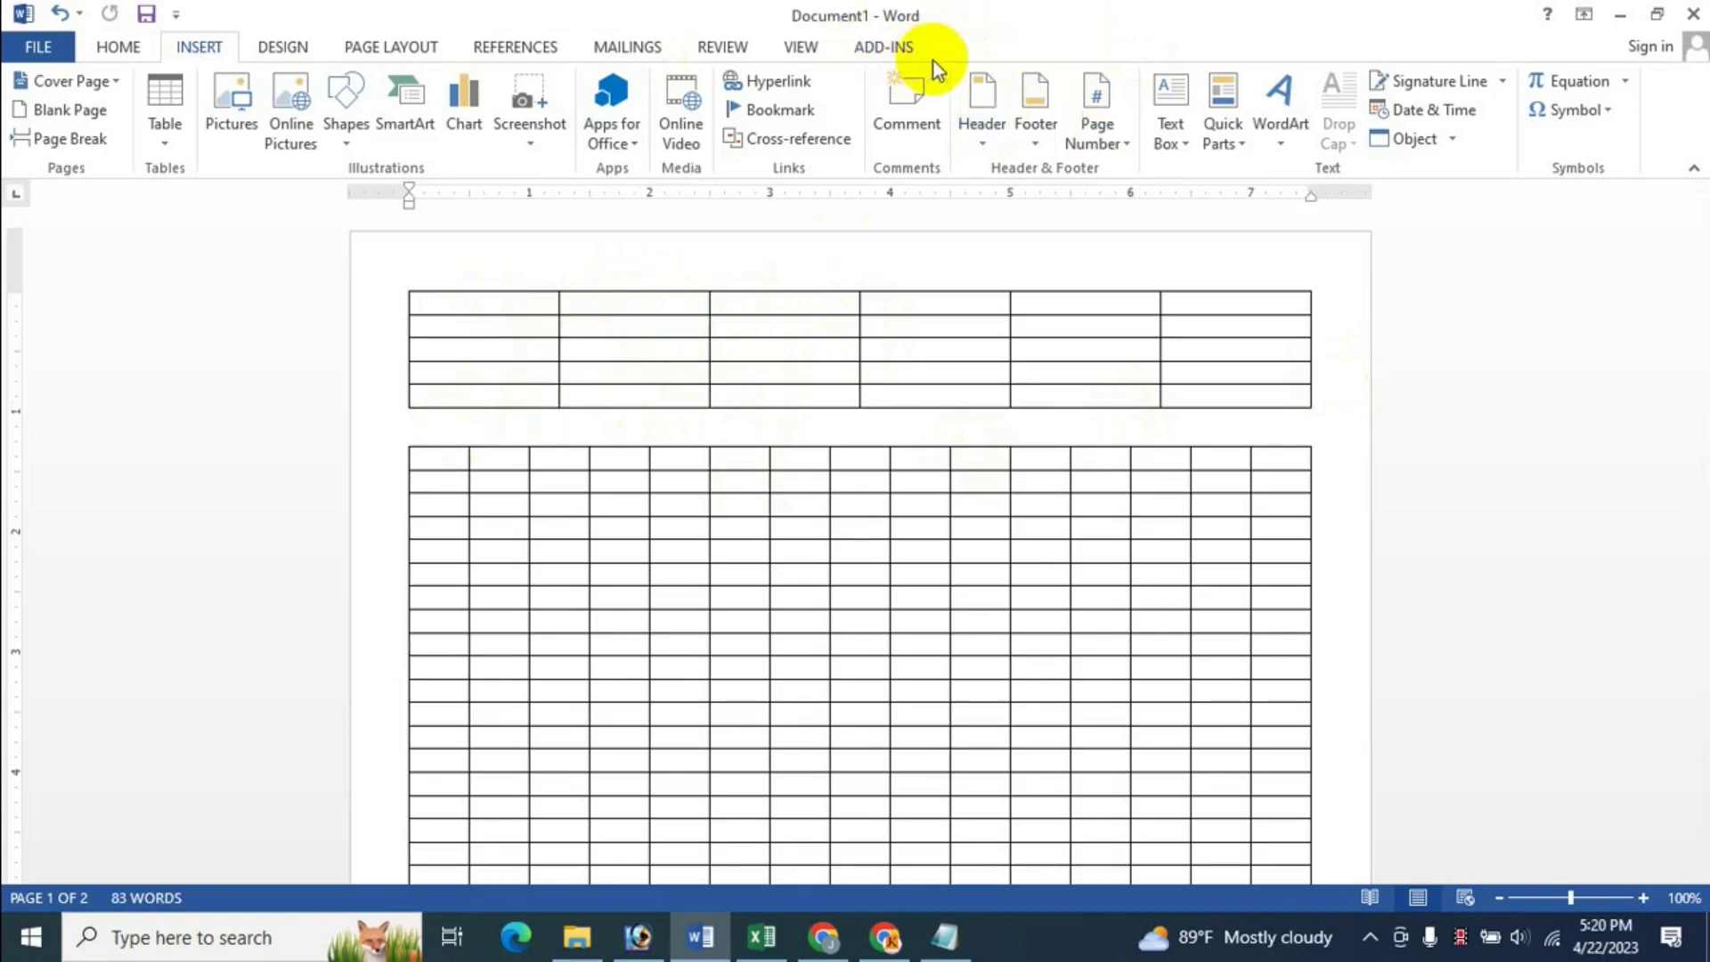
pyautogui.click(511, 308)
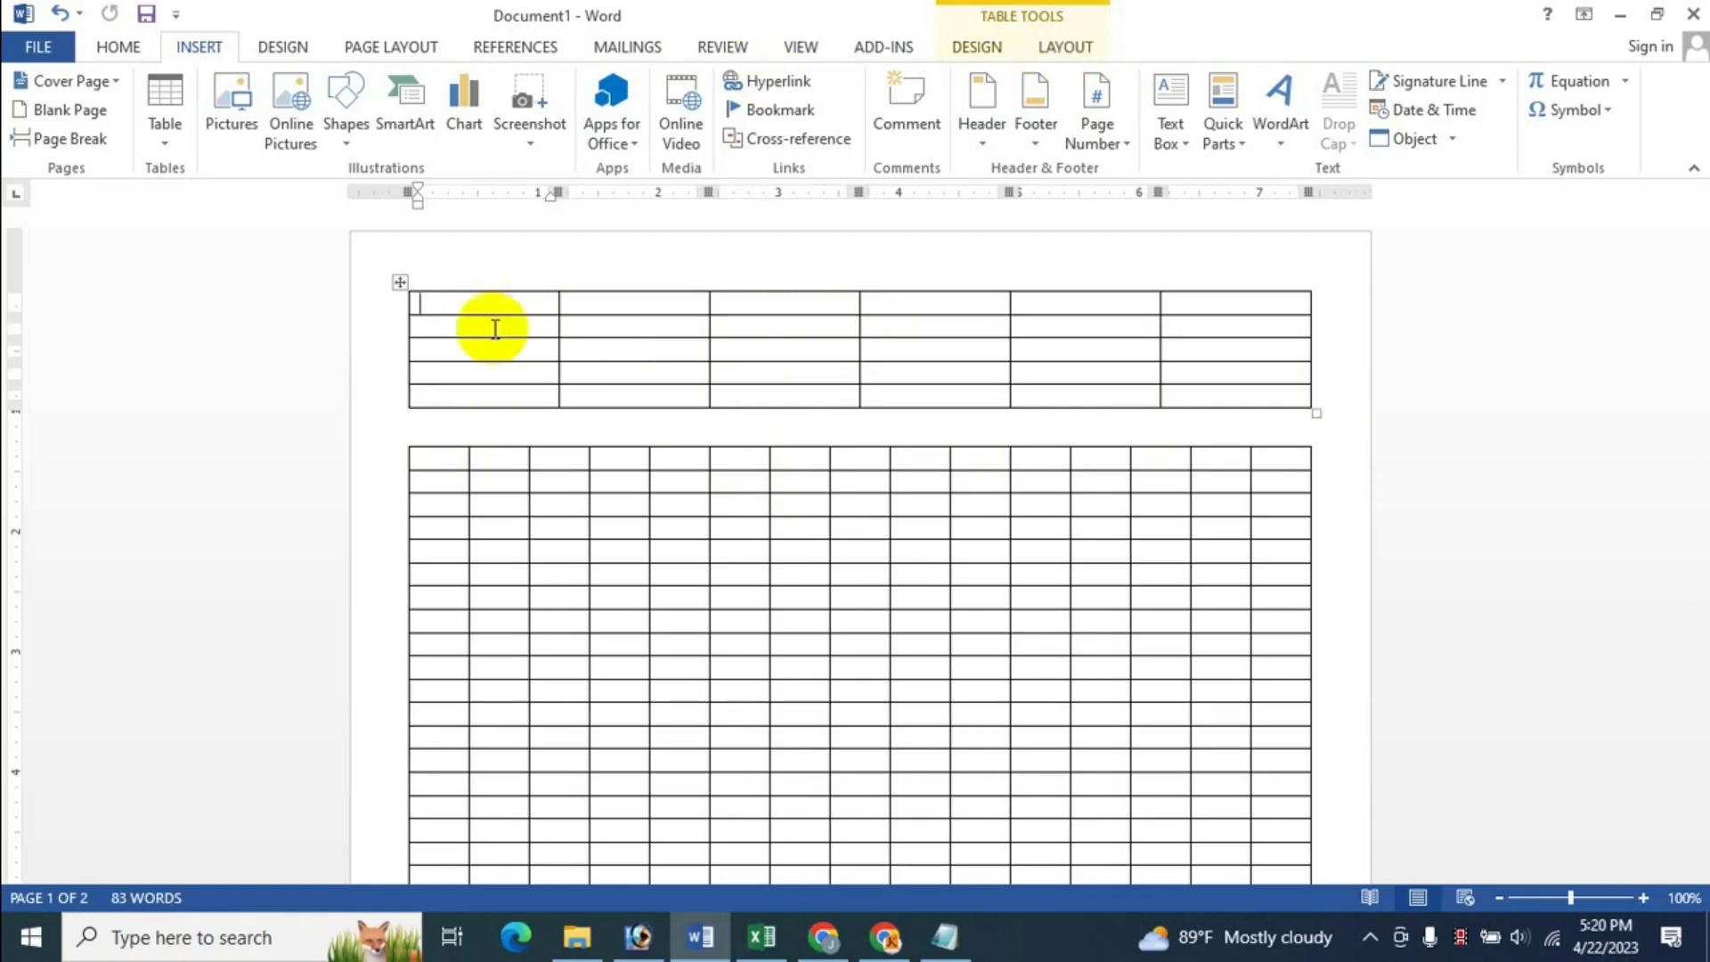
pyautogui.click(1065, 48)
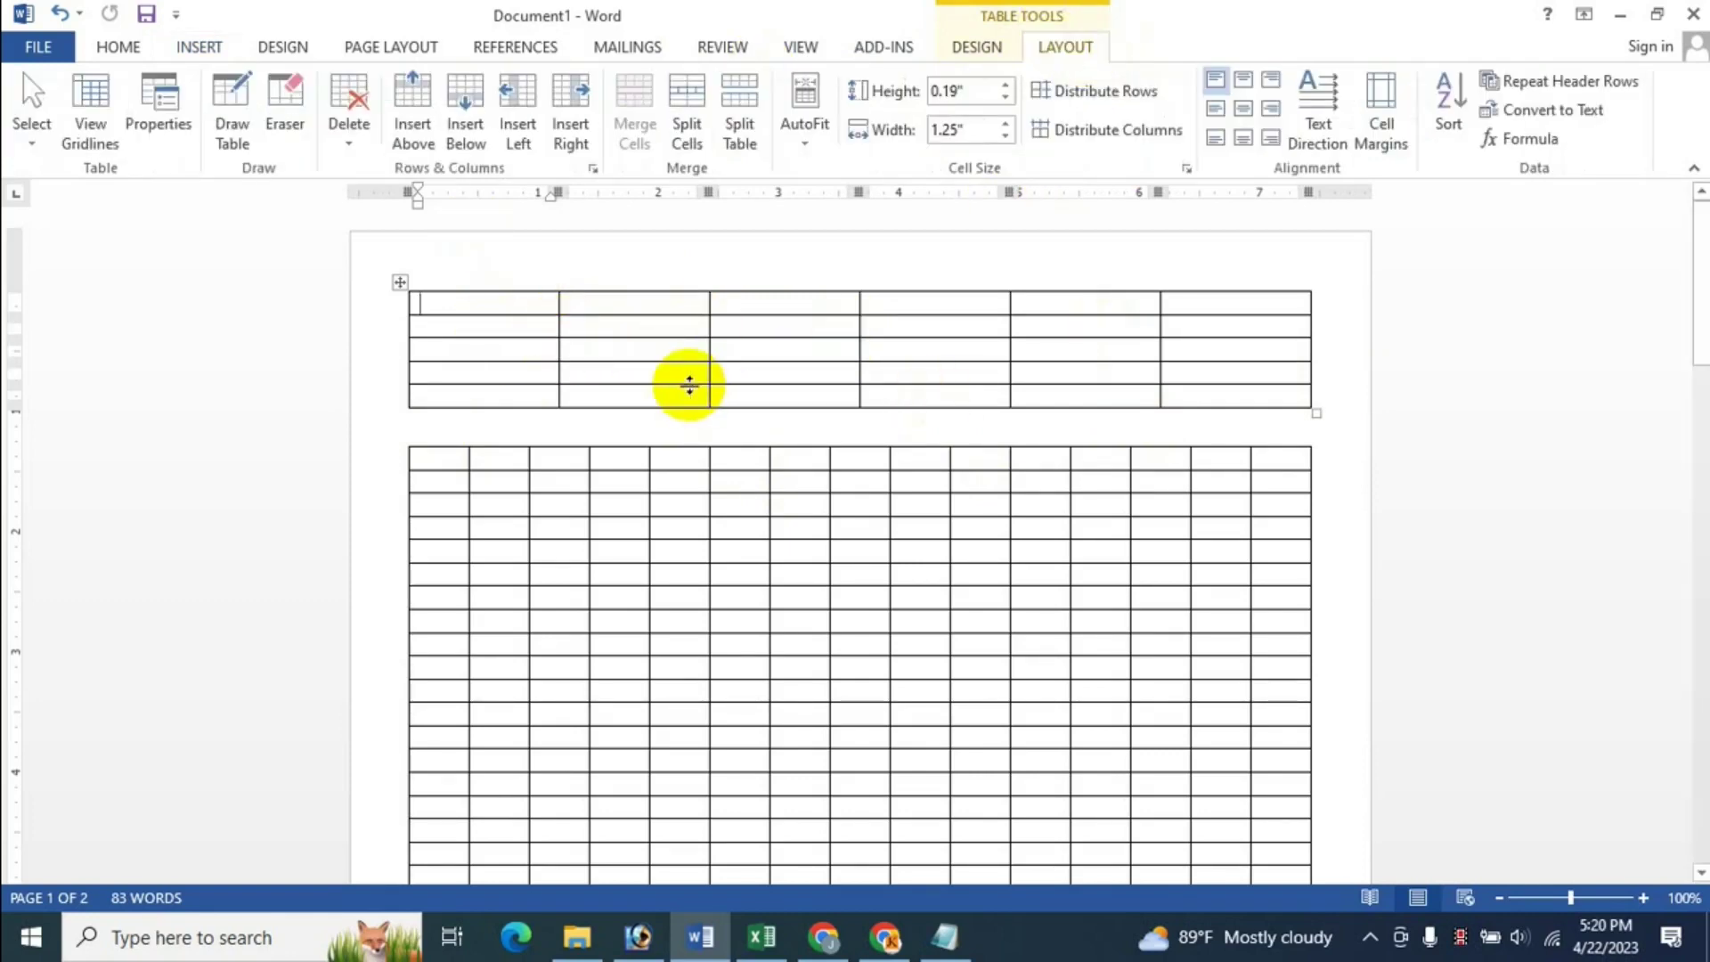
pyautogui.click(32, 144)
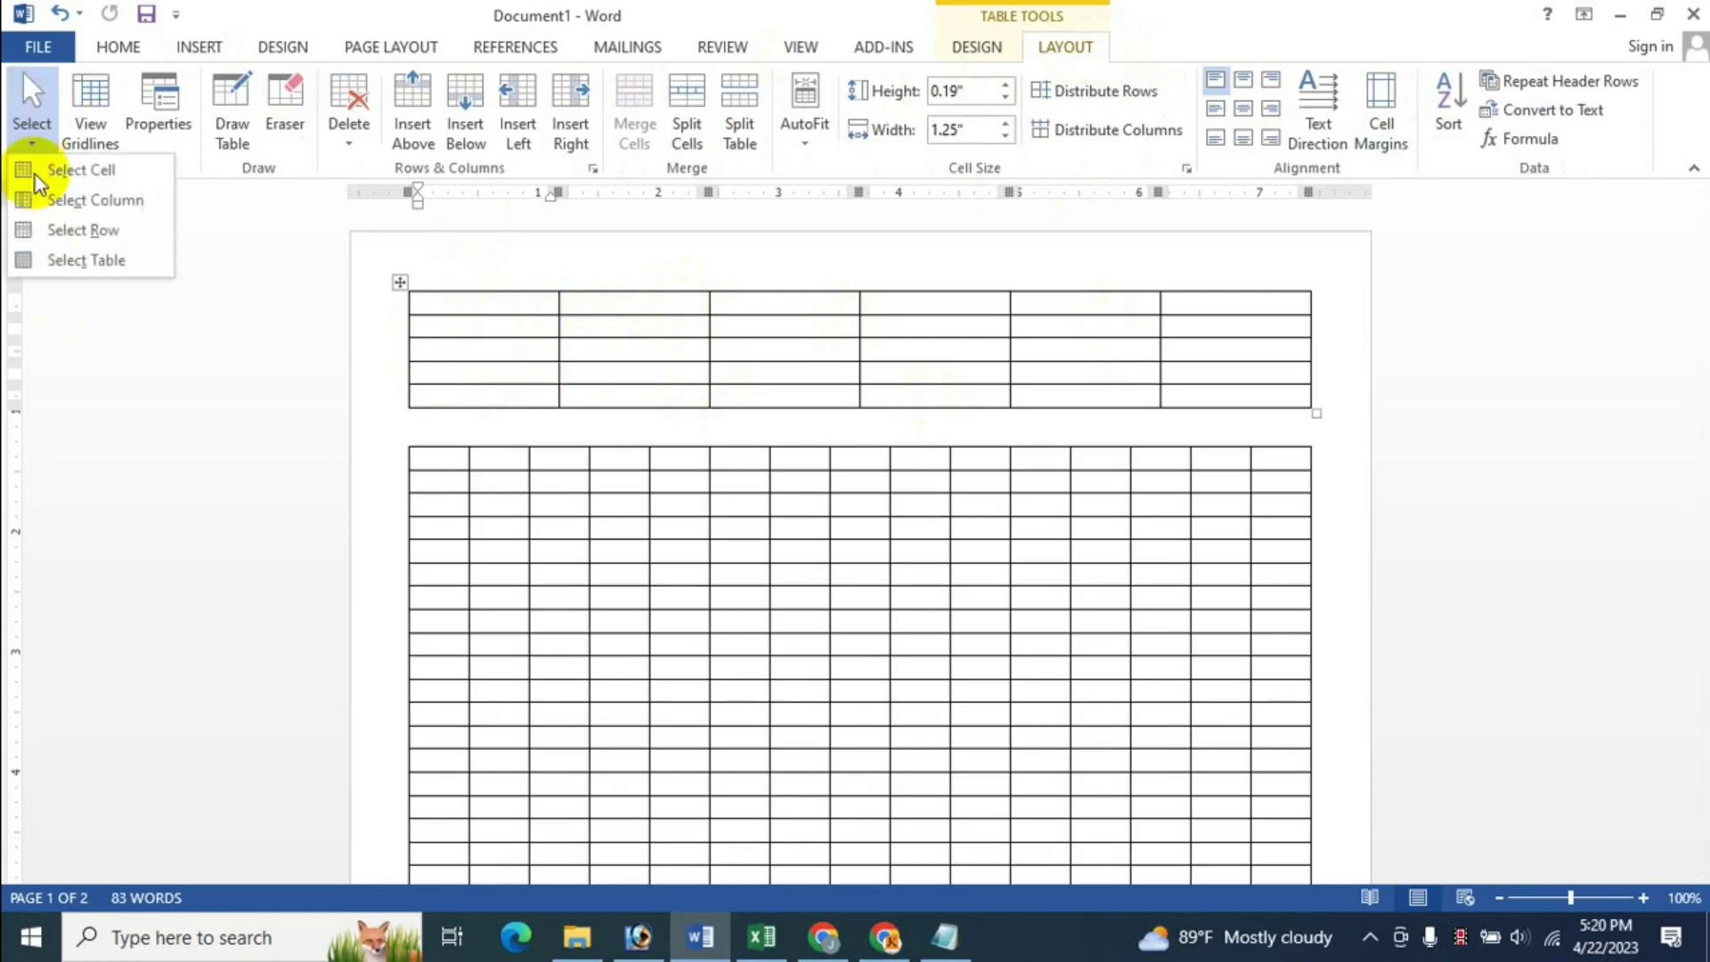
pyautogui.click(84, 267)
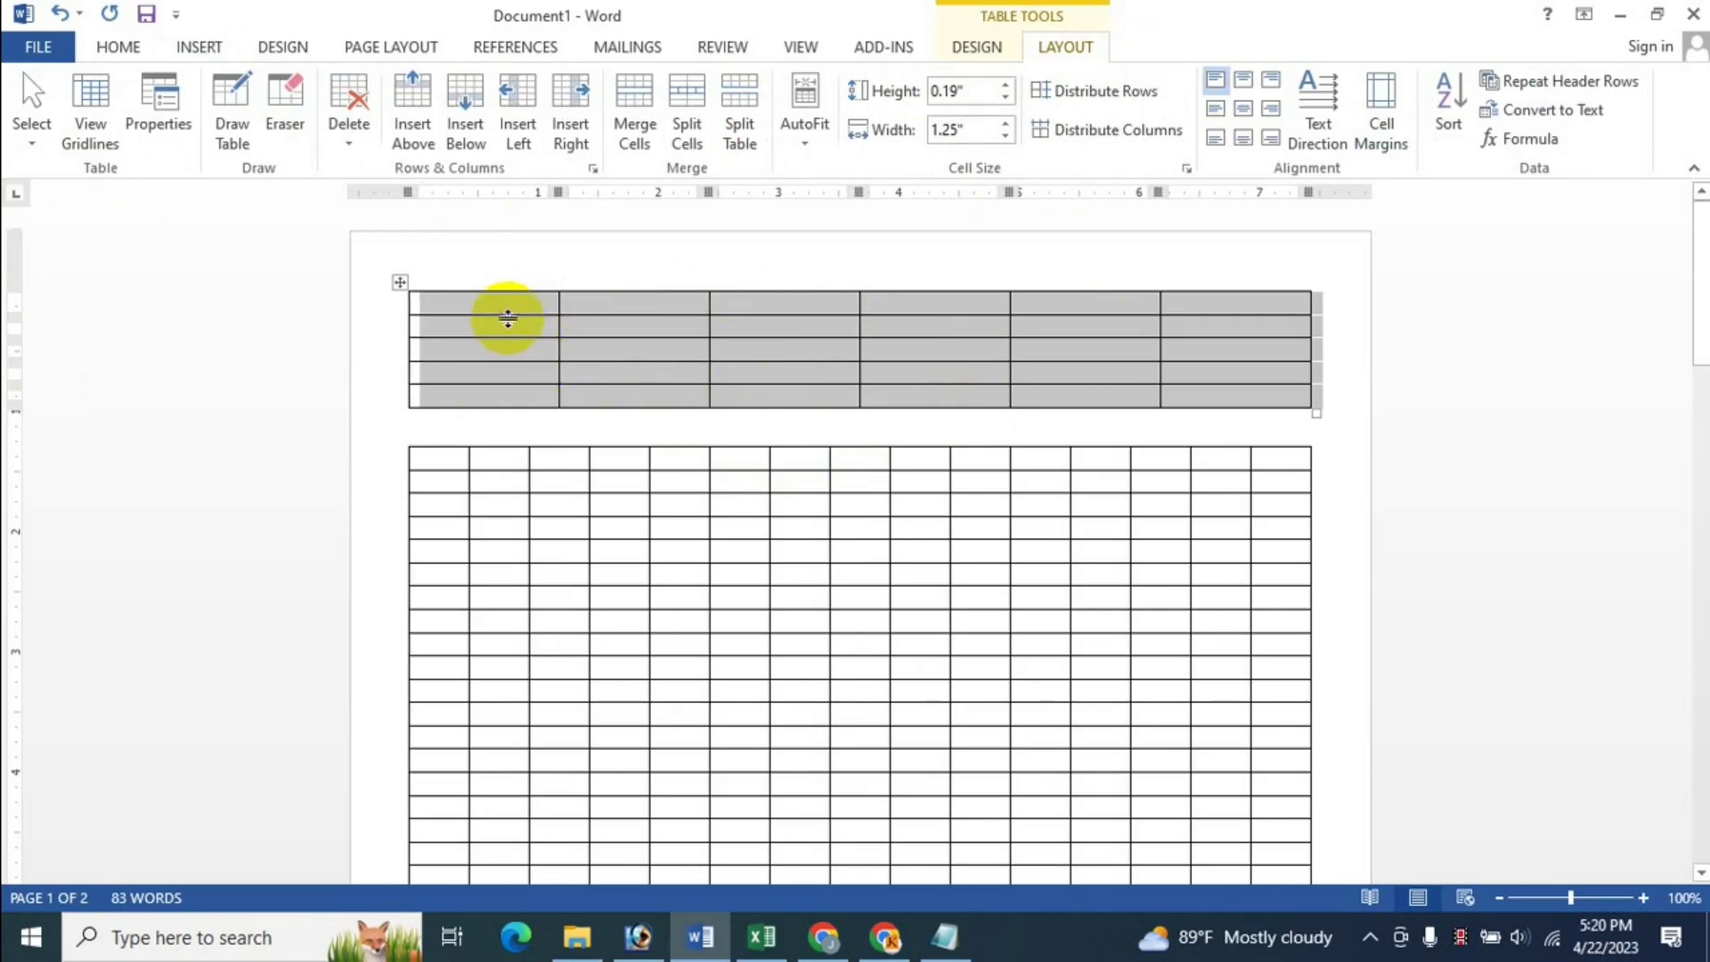
pyautogui.rightClick(500, 341)
pyautogui.click(468, 307)
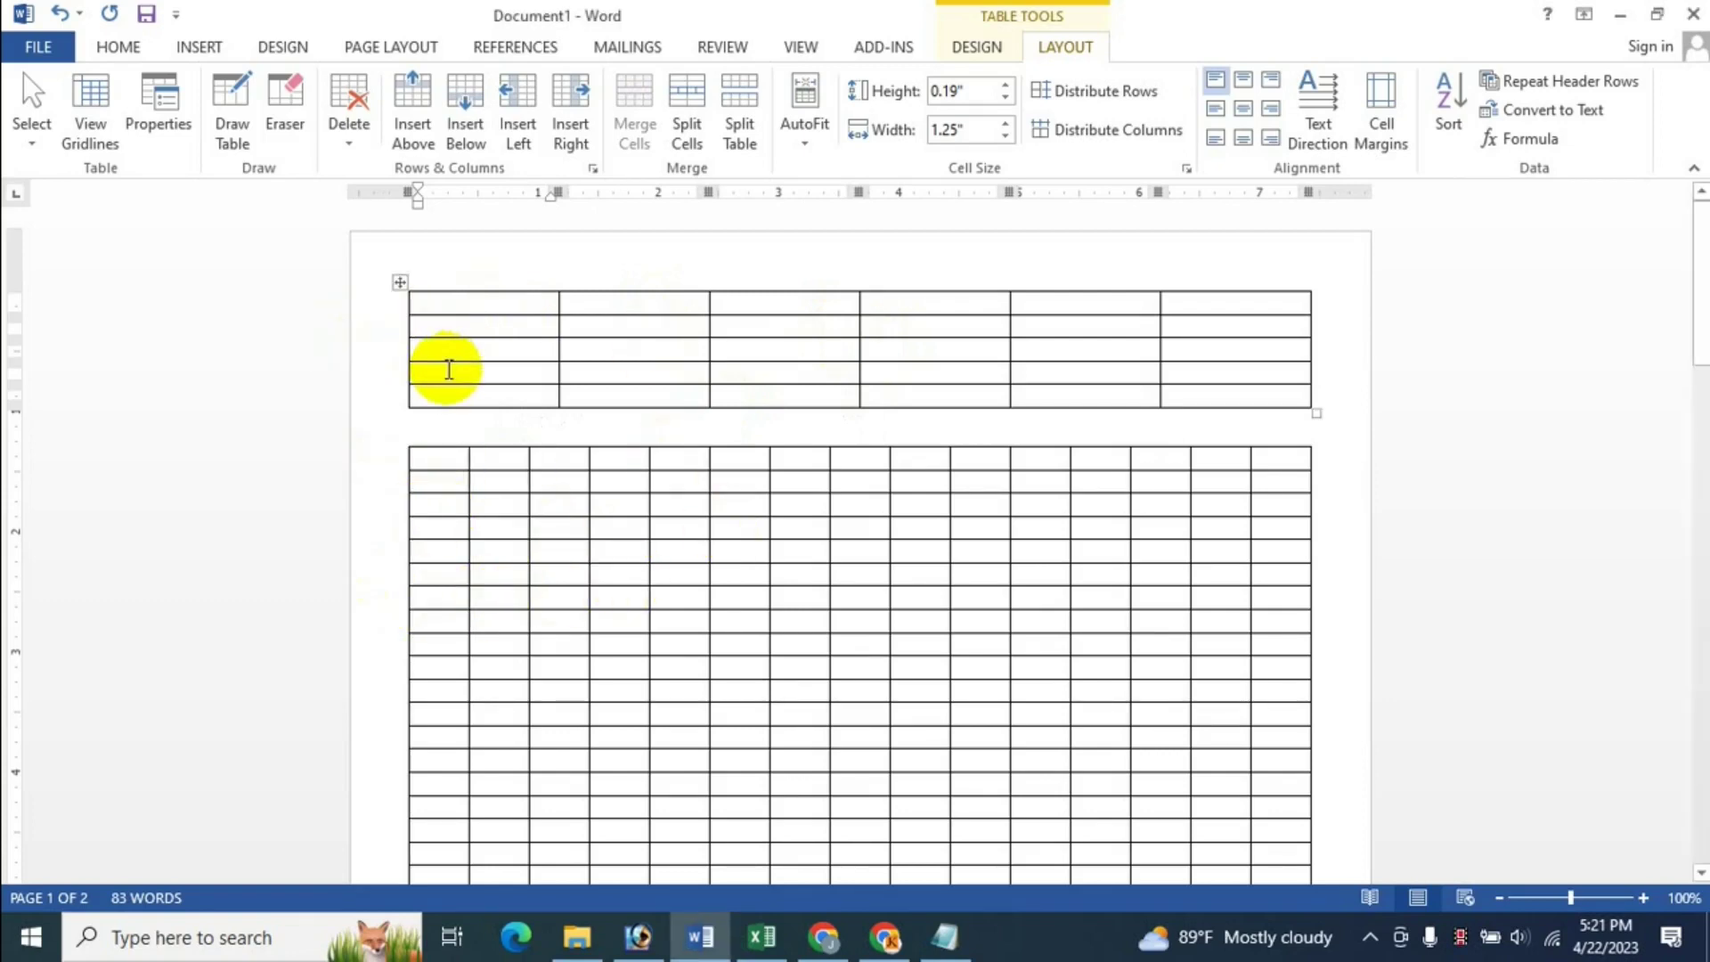
# Step: Select the six-column top table by its move handle and delete it with Backspace
pyautogui.click(400, 283)
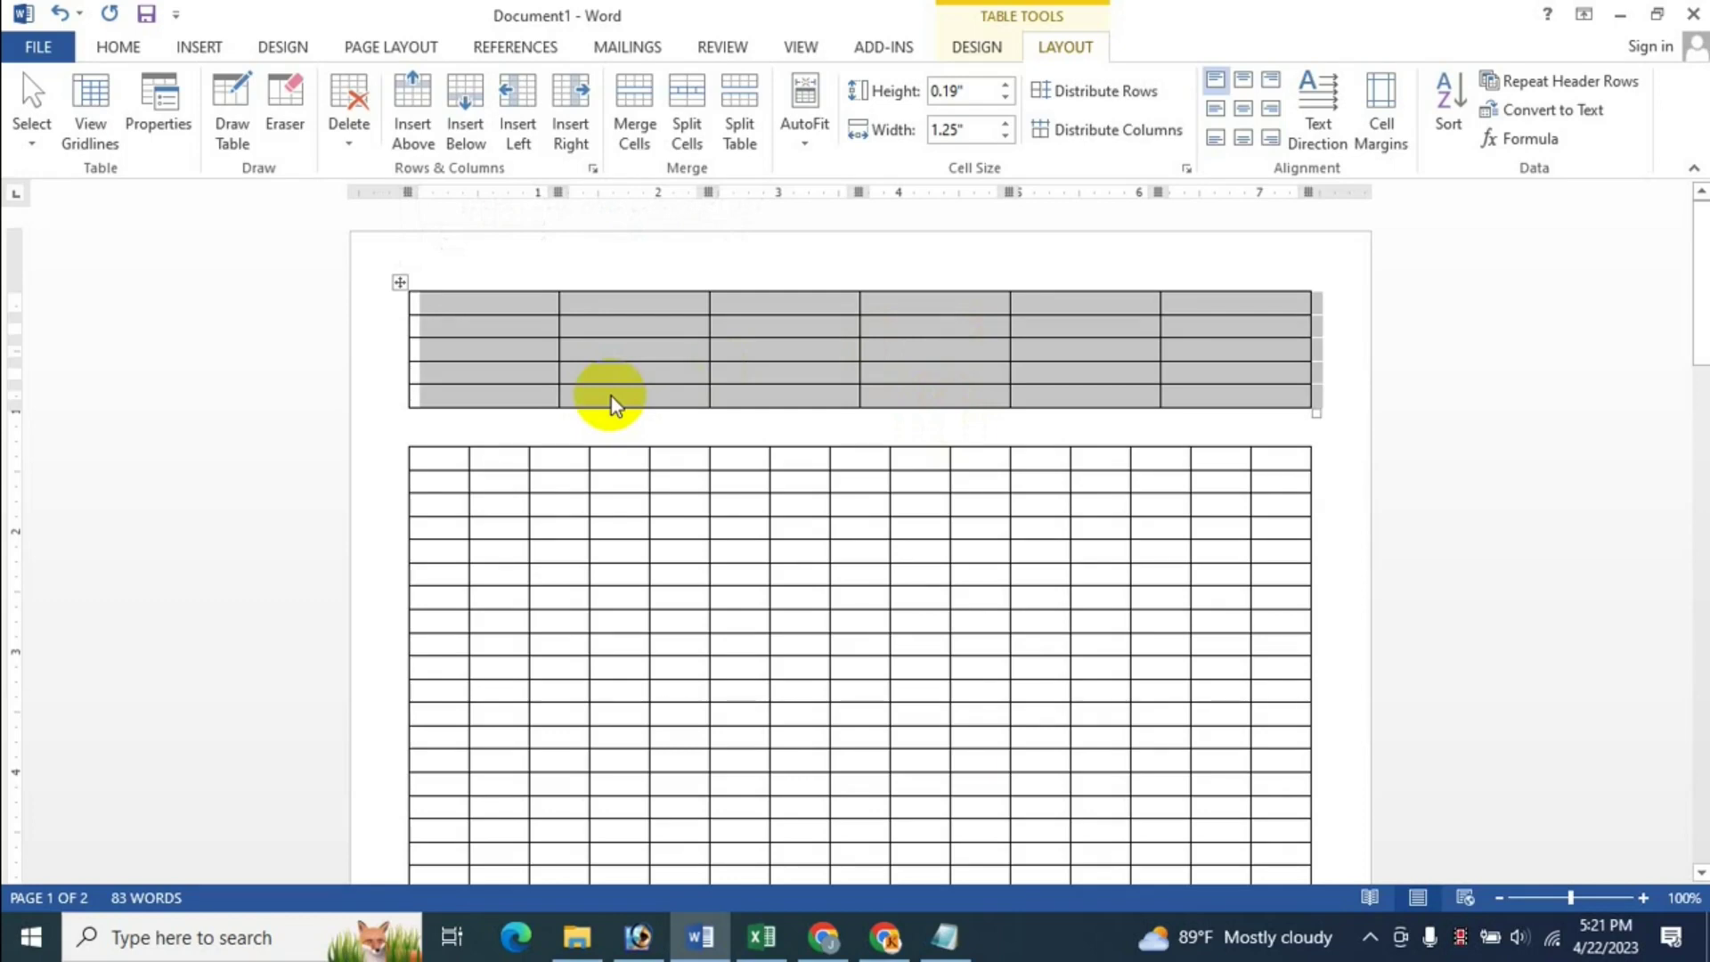
pyautogui.click(508, 327)
pyautogui.click(400, 283)
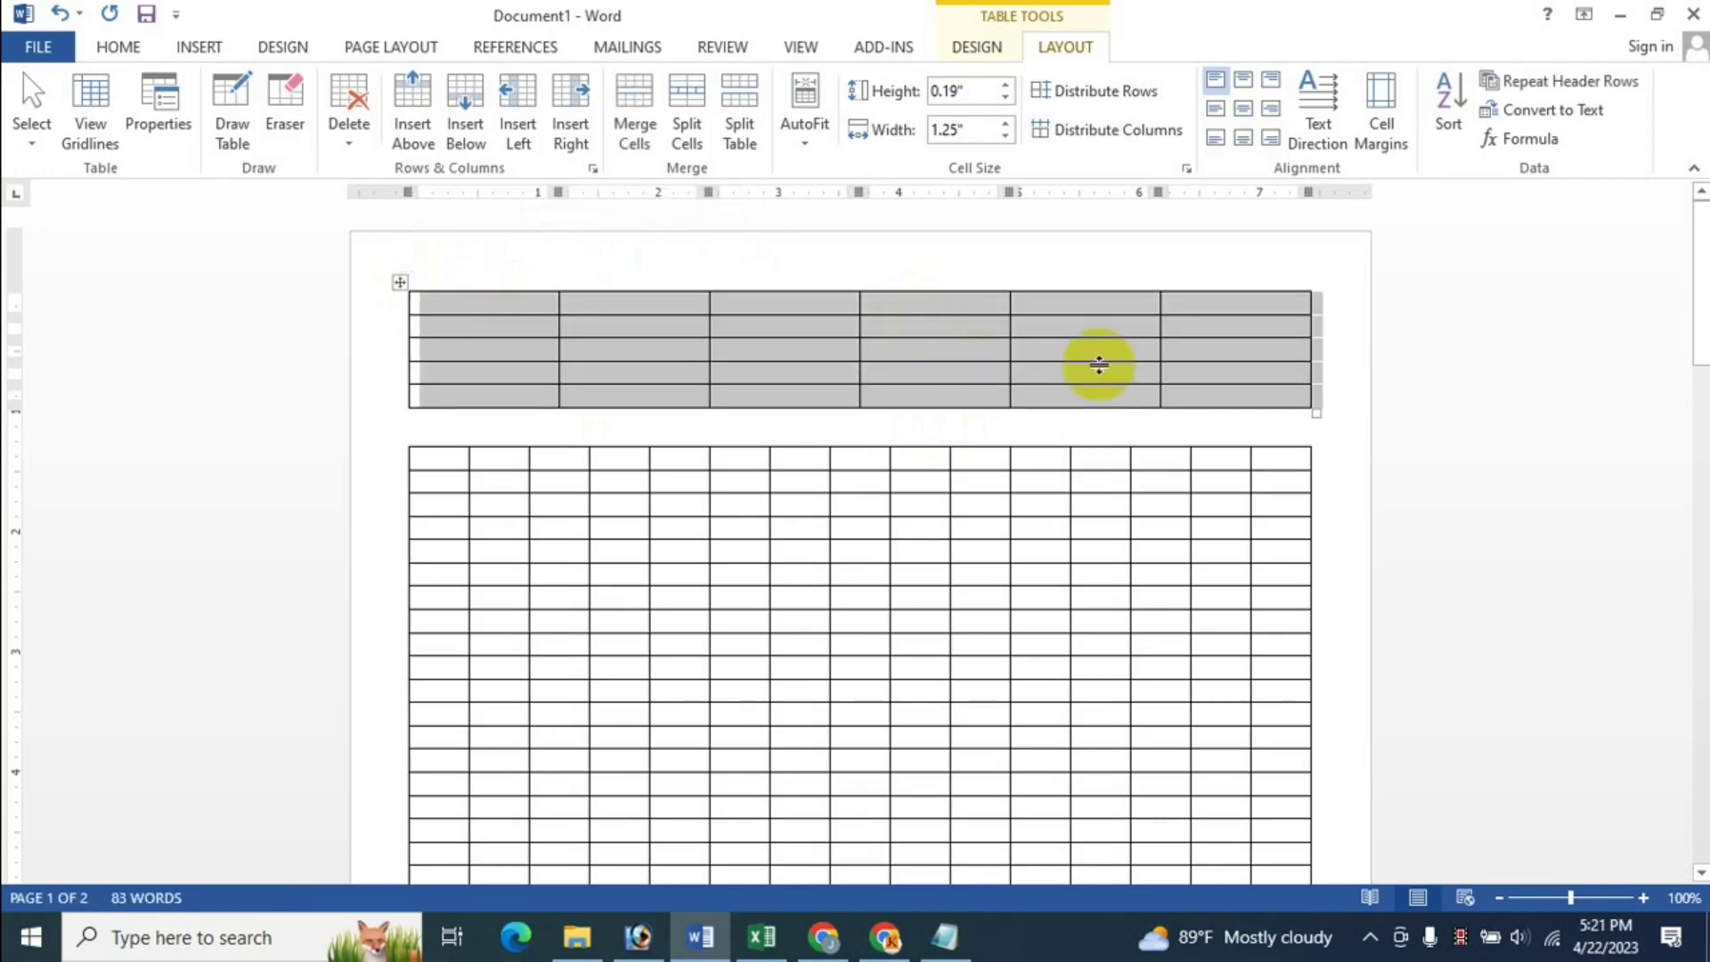
pyautogui.press('BackSpace')
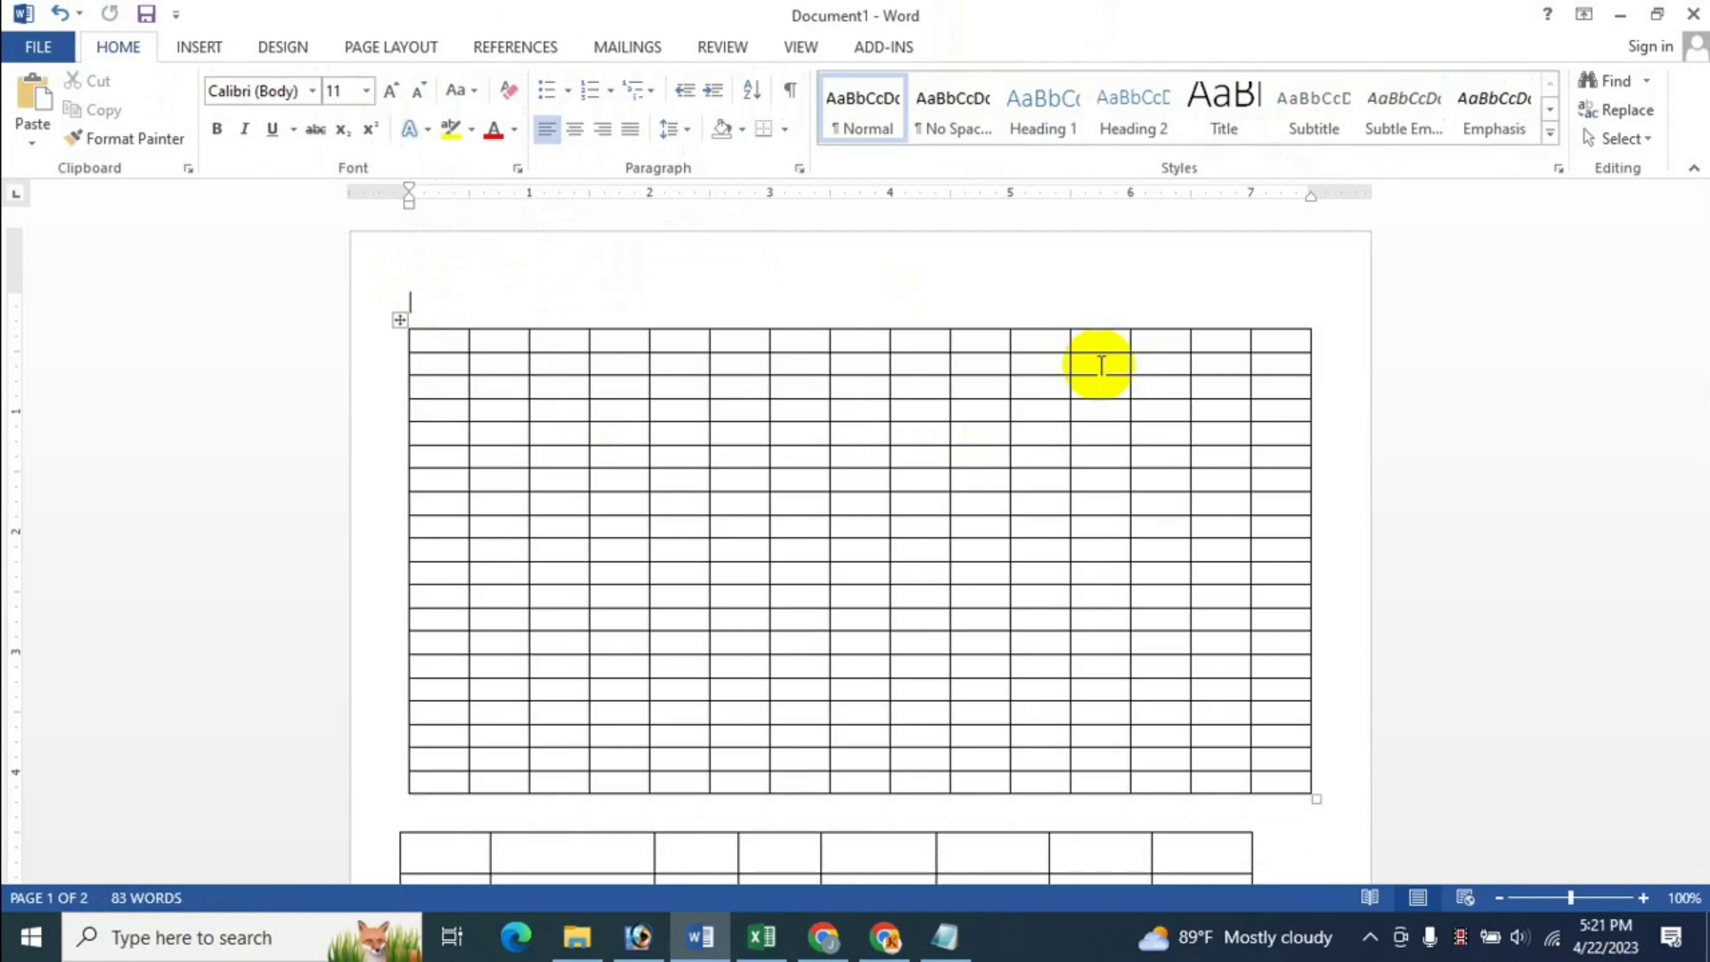
# Step: Select the 15-column by 20-row grid and remove it with the right-click Delete Table command
pyautogui.click(442, 342)
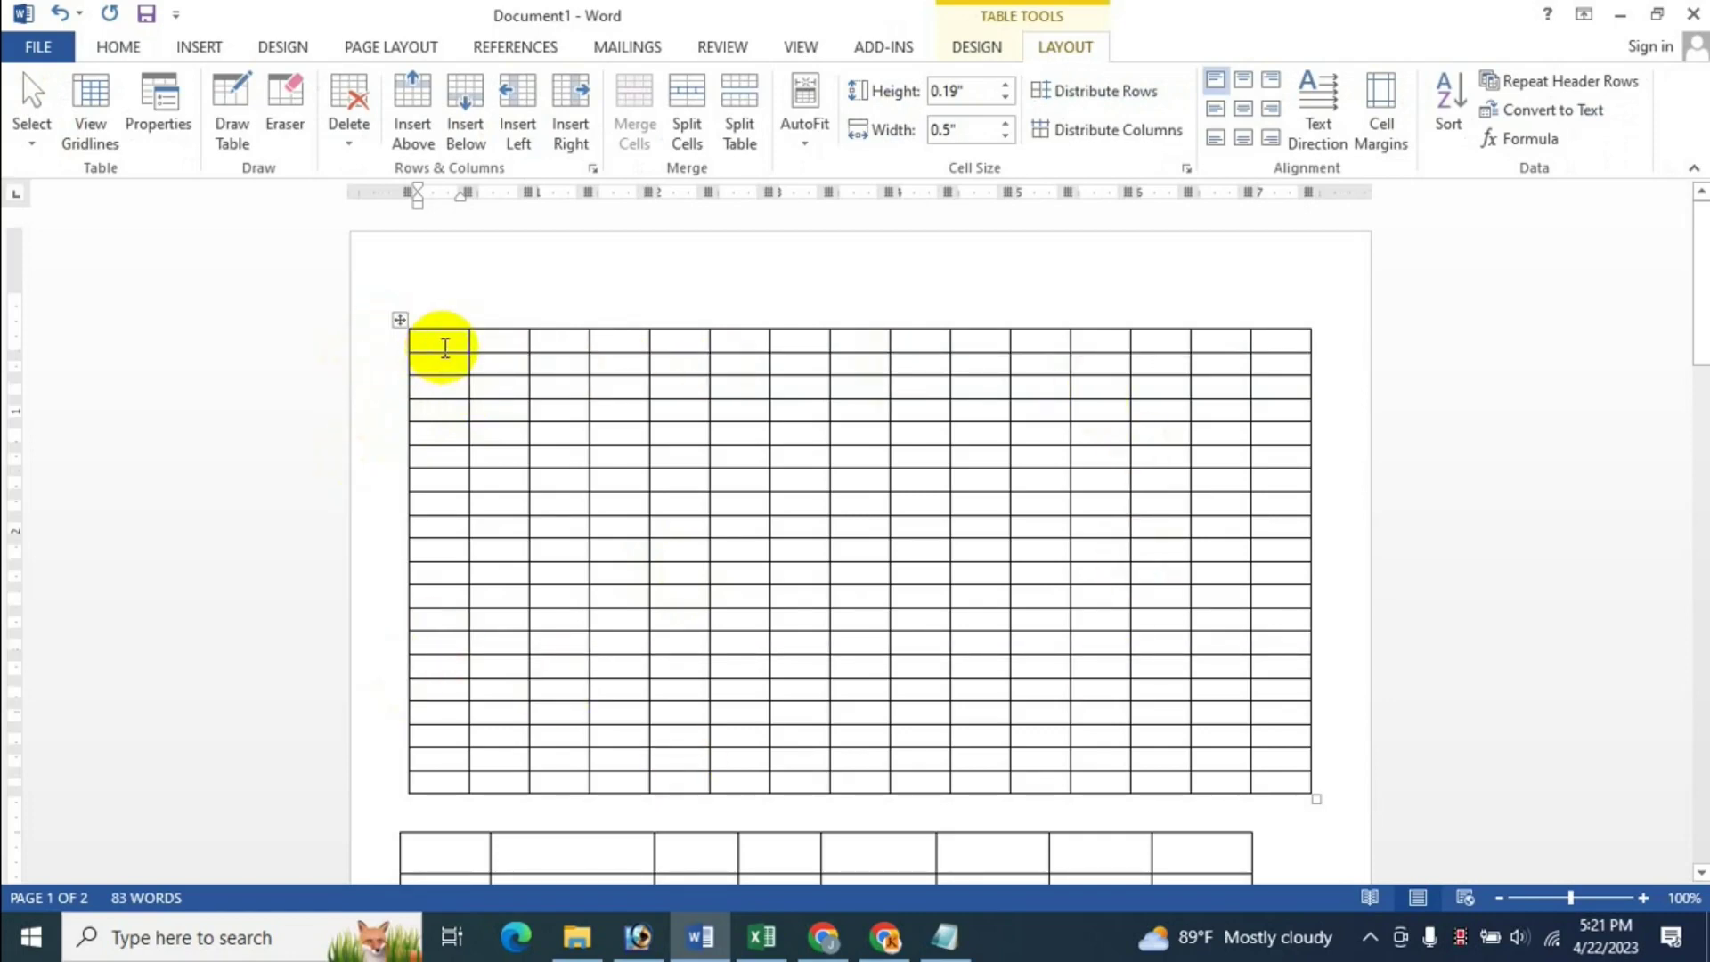
pyautogui.click(399, 320)
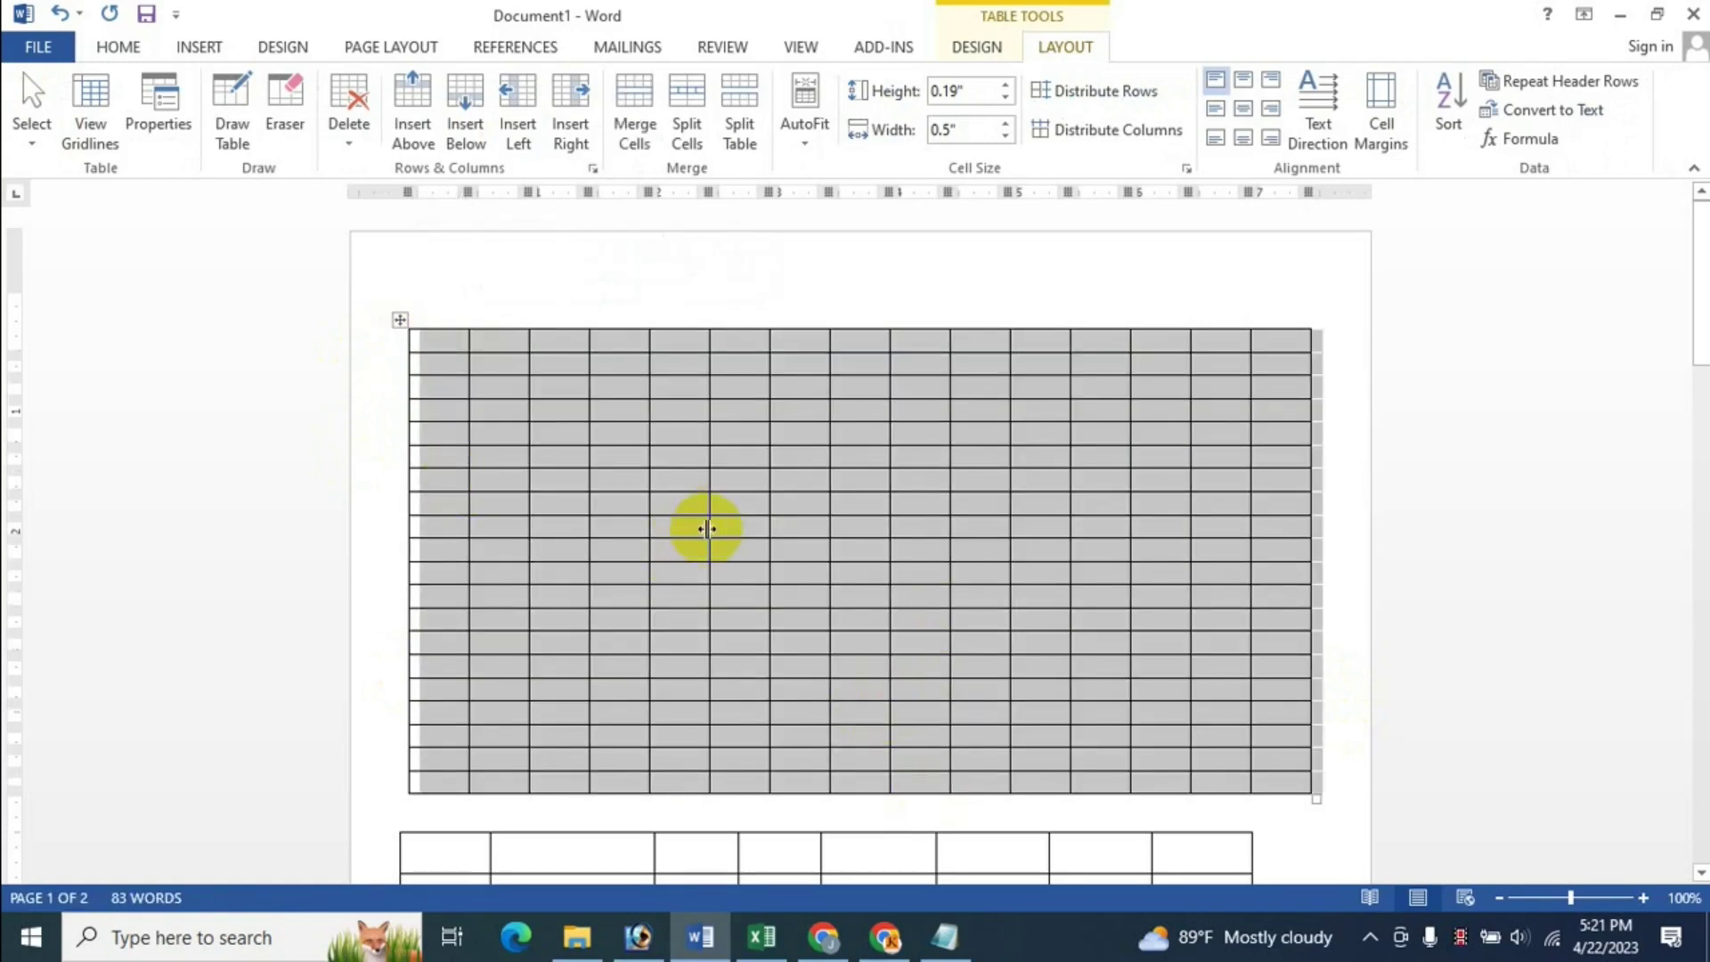
pyautogui.rightClick(677, 469)
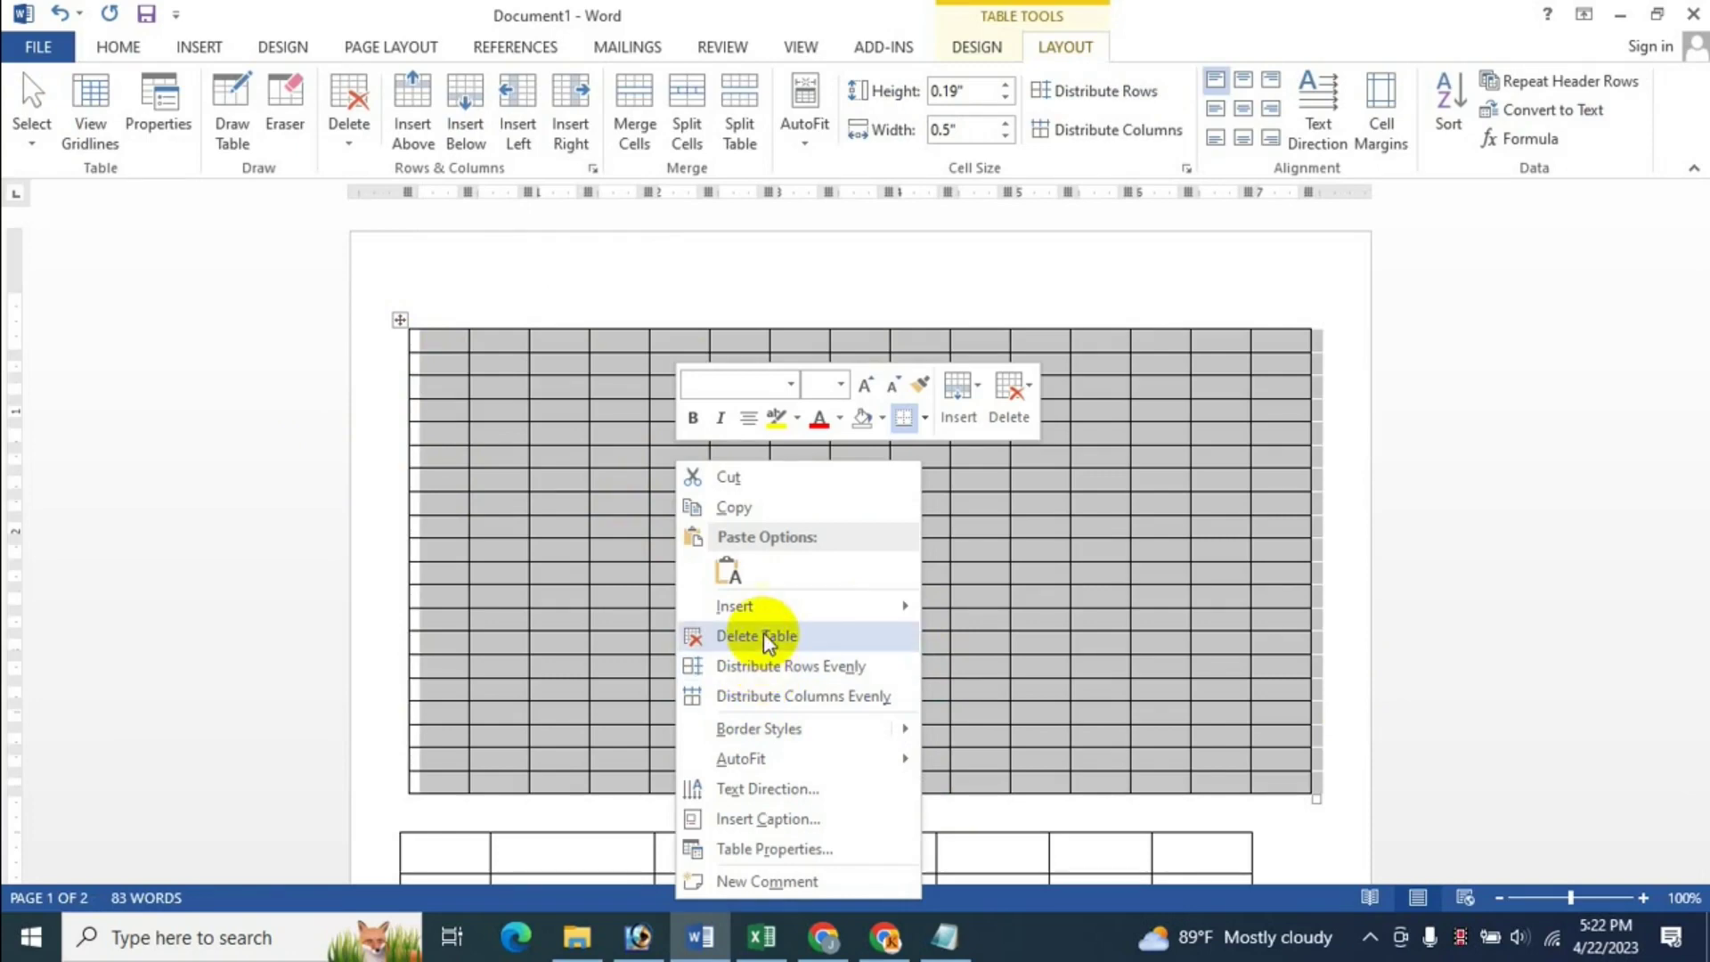
pyautogui.click(757, 636)
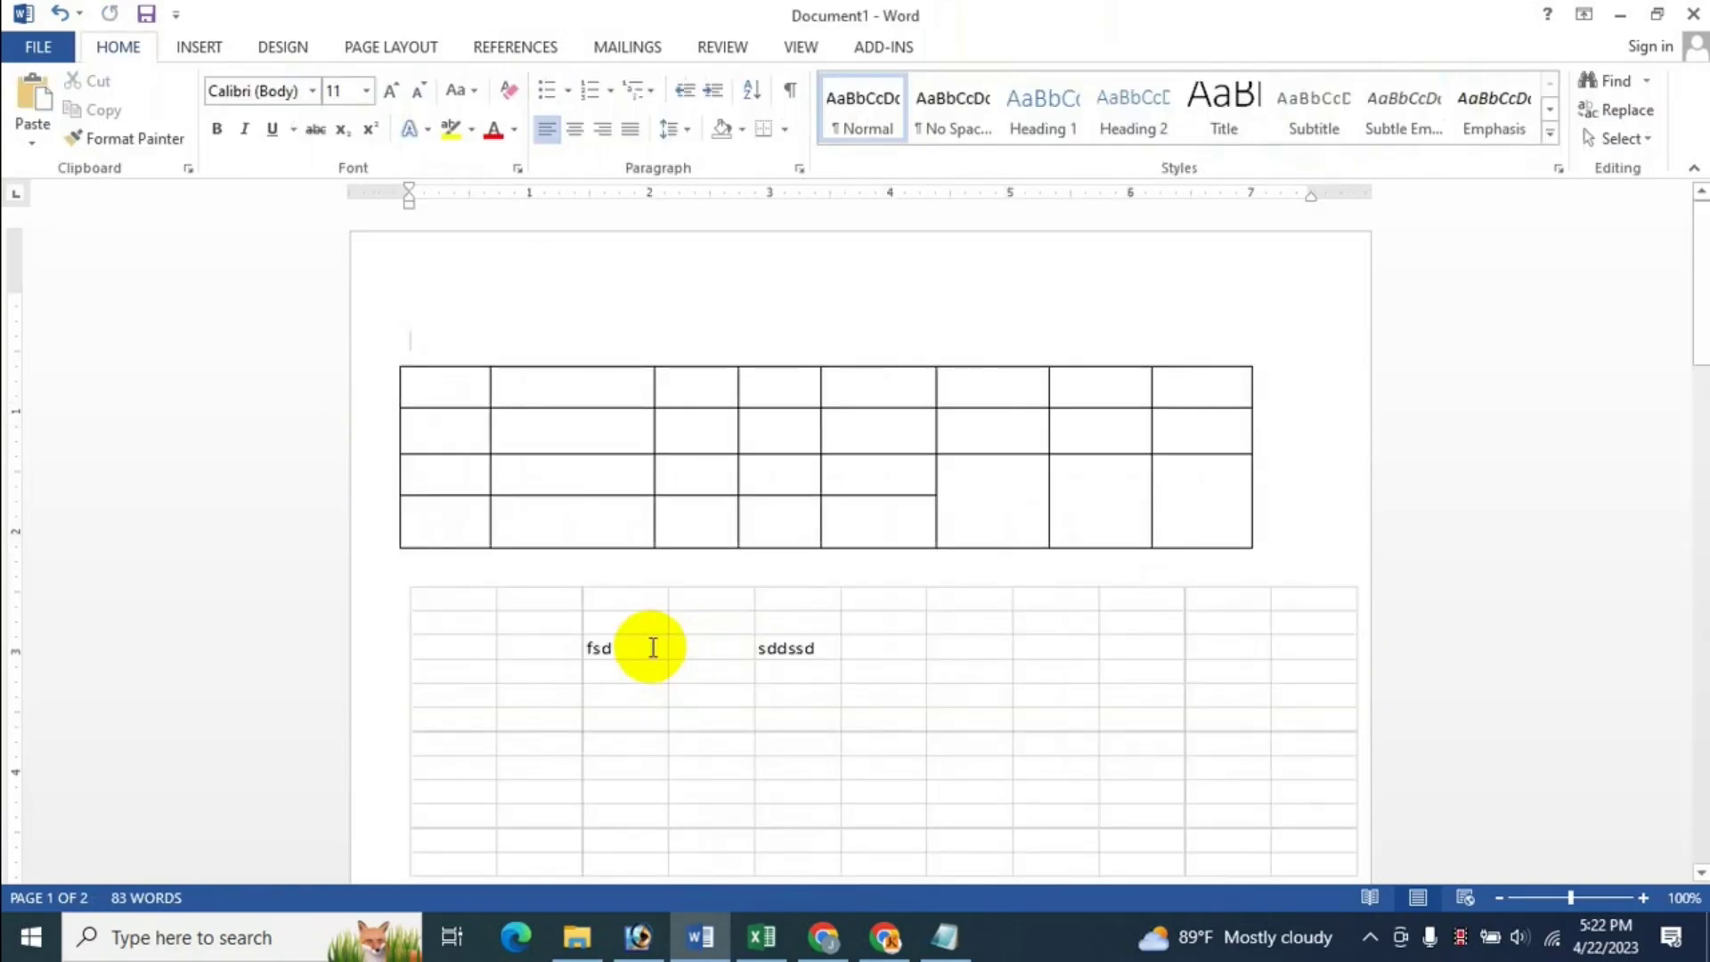
# Step: Delete the eight-column table using Layout > Delete > Delete Table
pyautogui.click(472, 394)
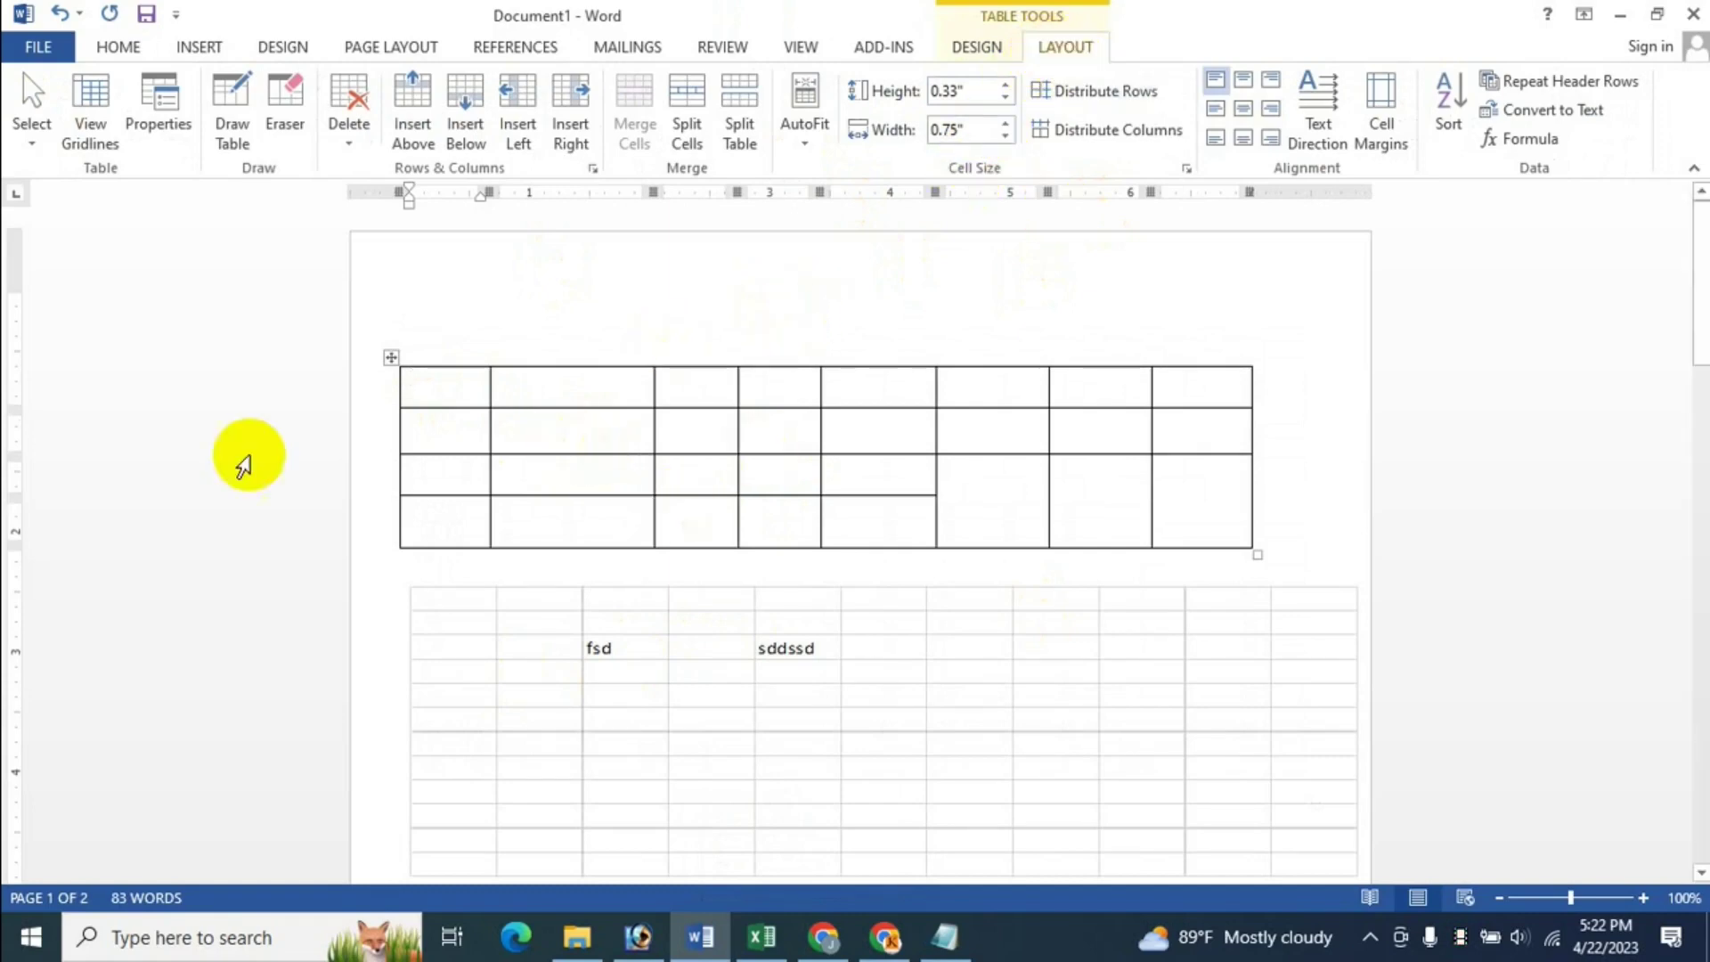
pyautogui.click(353, 147)
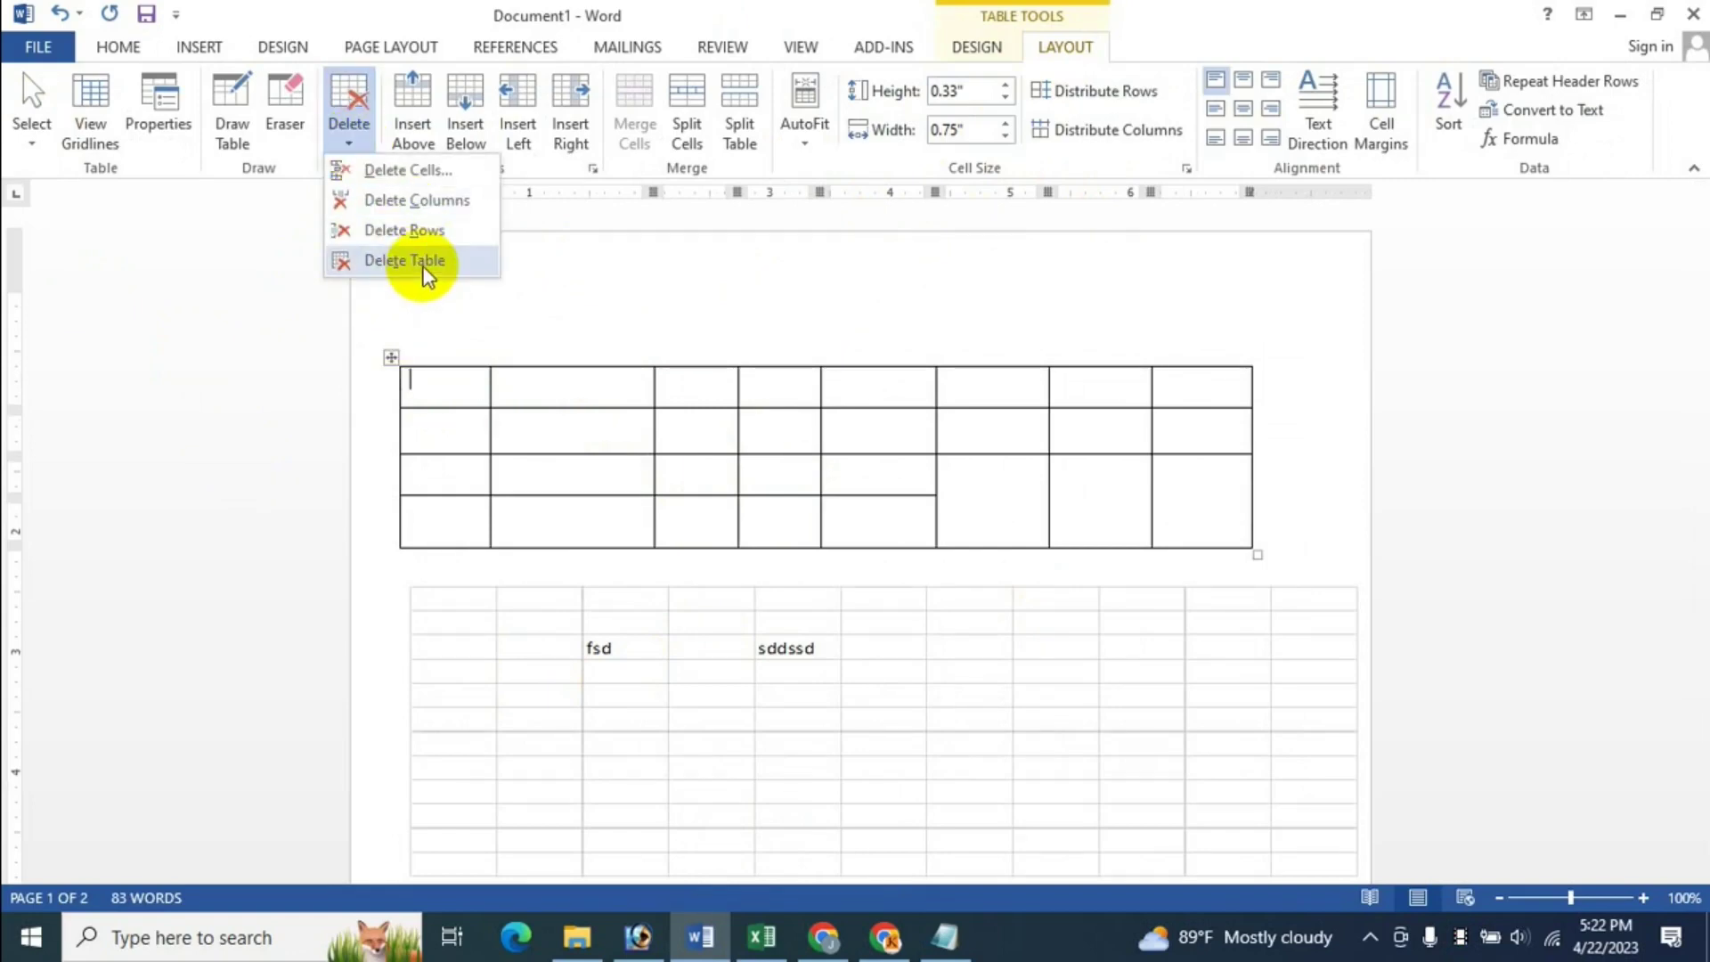
pyautogui.click(425, 267)
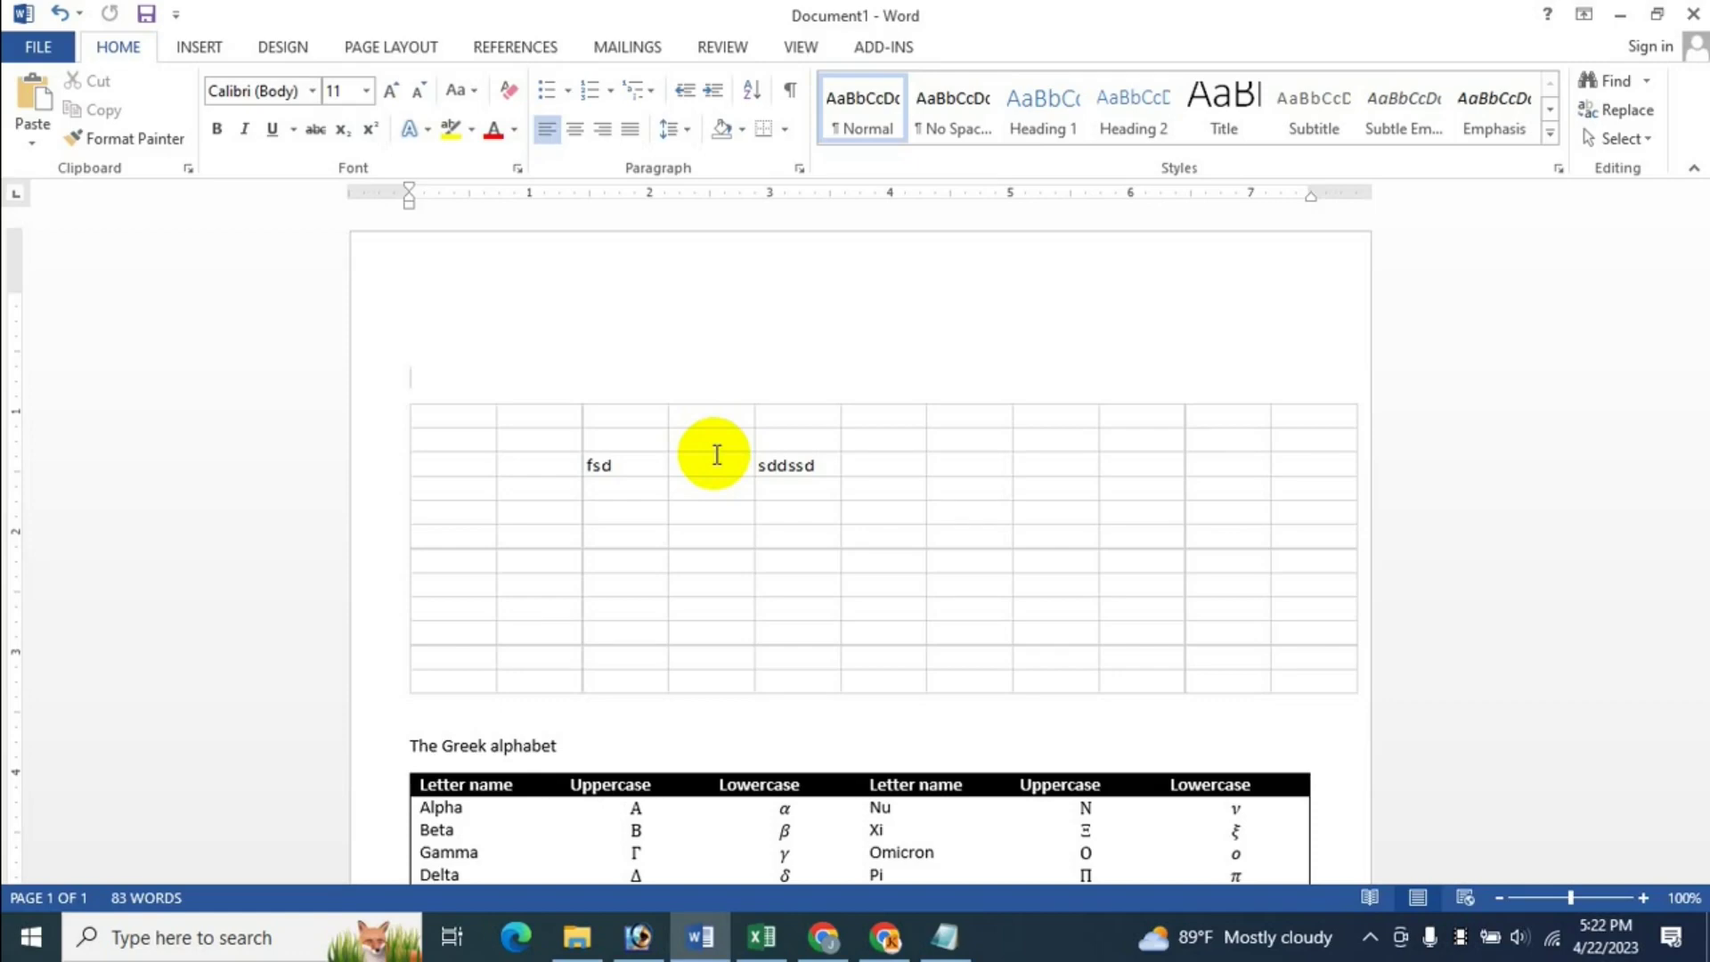
# Step: Switch from Word to the tutorial channel's YouTube Videos page in Chrome
pyautogui.click(823, 937)
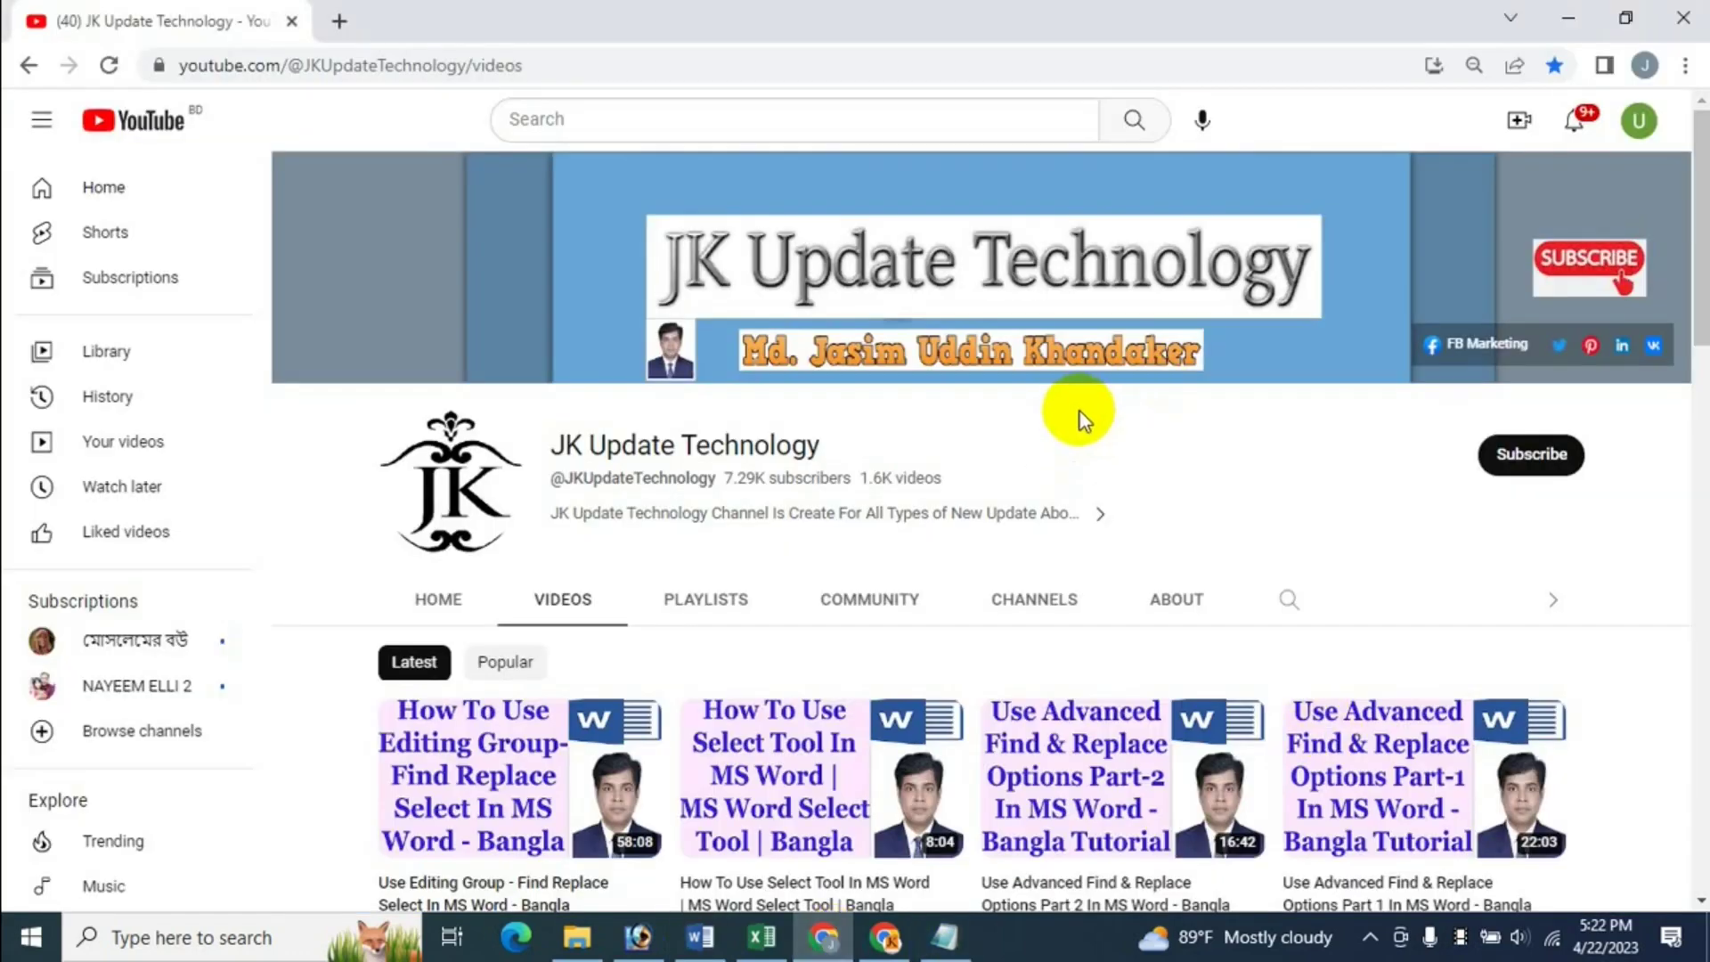